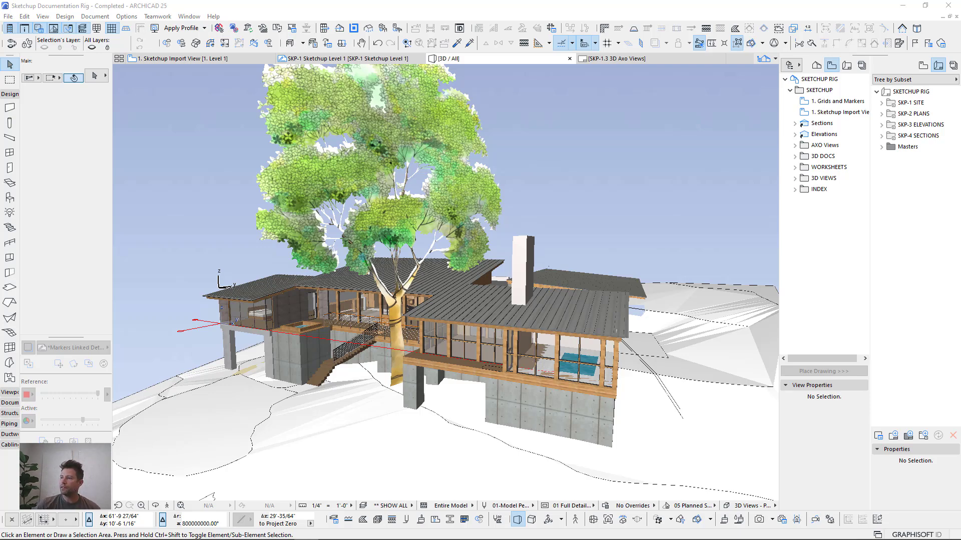
Step: Examine the exterior of the imported SketchUp house and its terrain from several sides in the 3D view
scroll(545, 328, down, 2)
shift+middle_drag(546, 328, 546, 329)
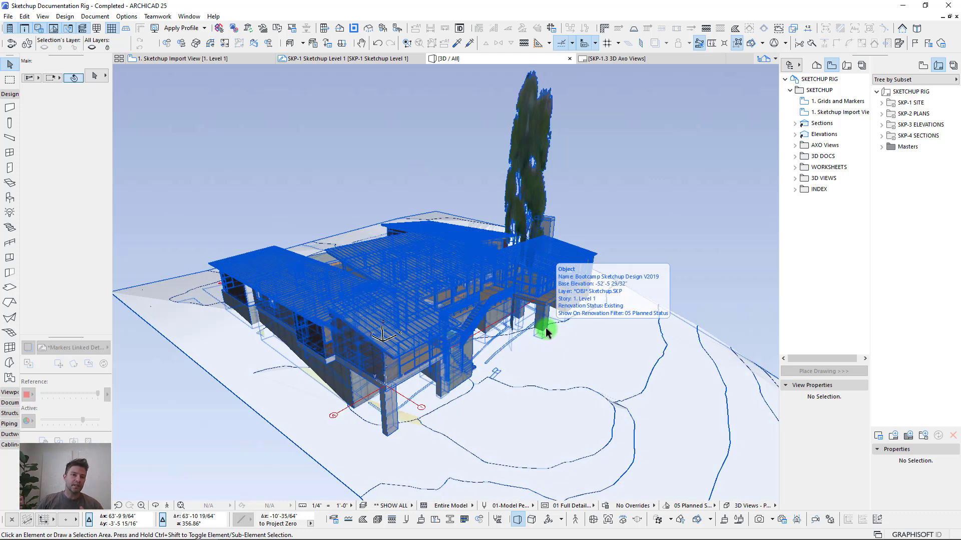
shift+middle_drag(546, 328, 545, 328)
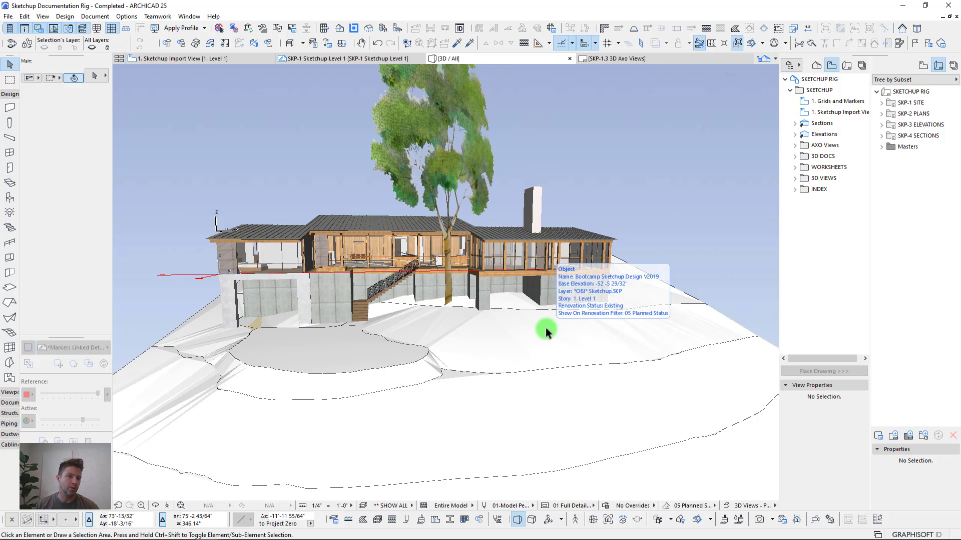
shift+middle_drag(545, 328, 546, 328)
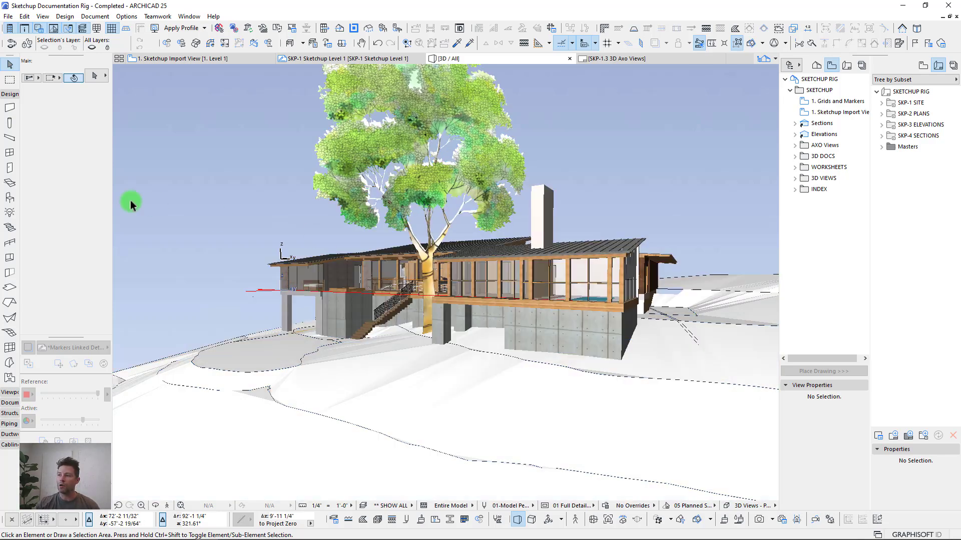
shift+middle_drag(130, 203, 130, 202)
scroll(131, 203, down, 3)
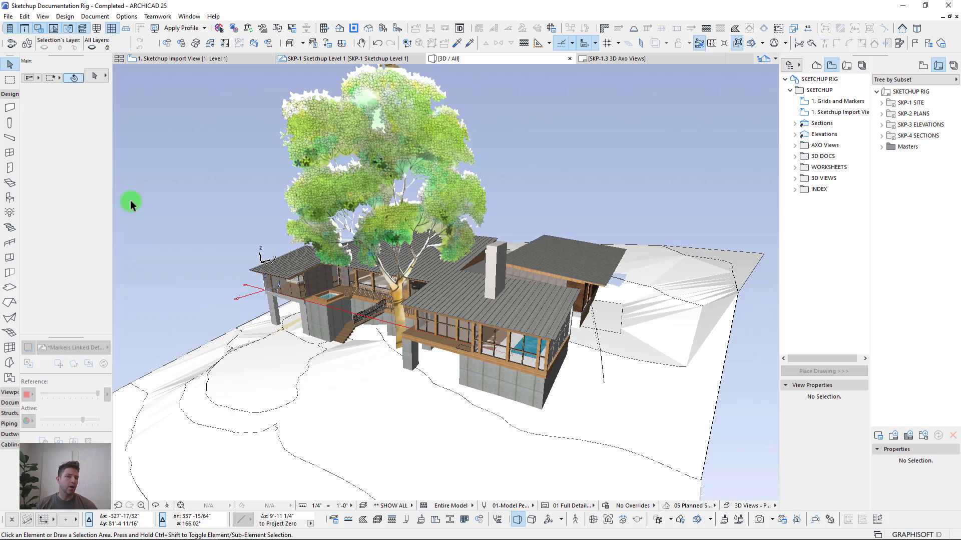
scroll(130, 200, up, 5)
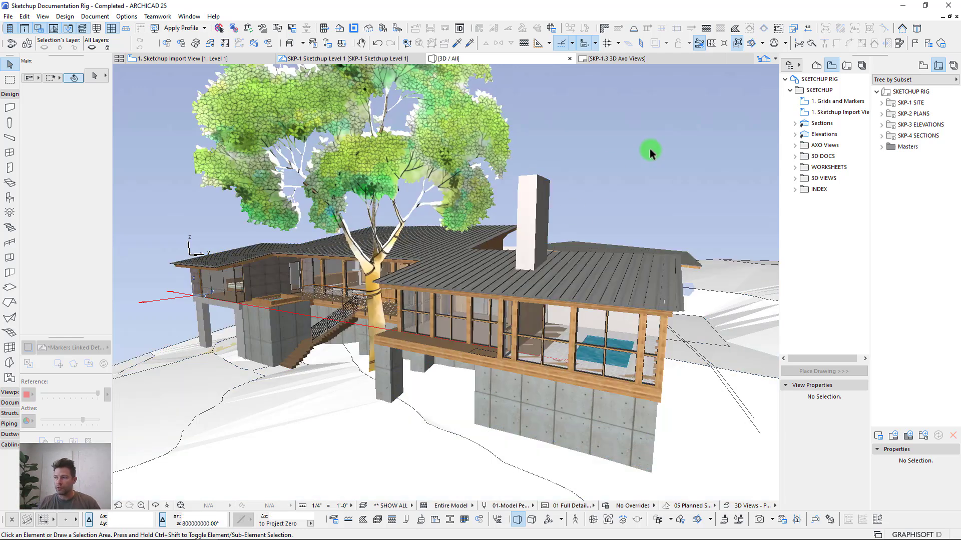
shift+middle_drag(649, 150, 650, 150)
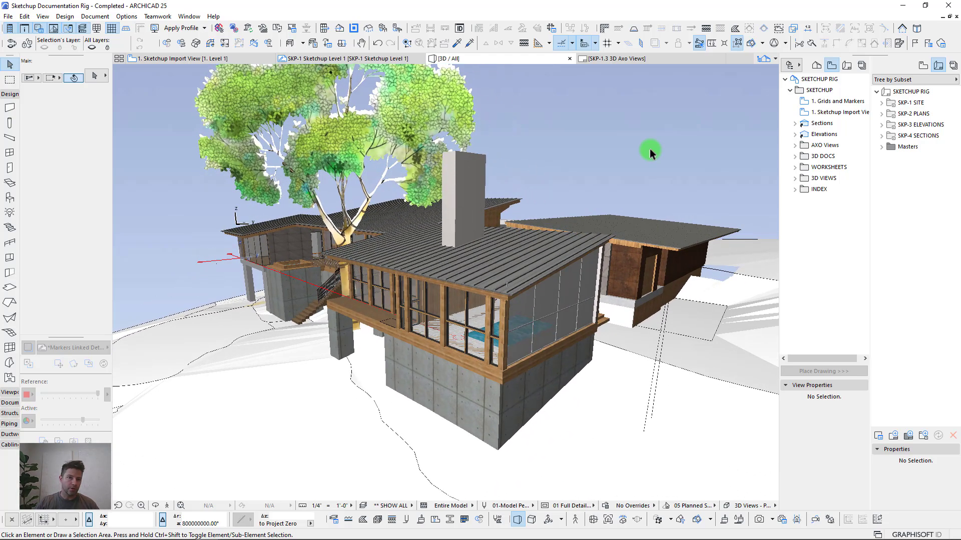
key(Left)
key(Left)
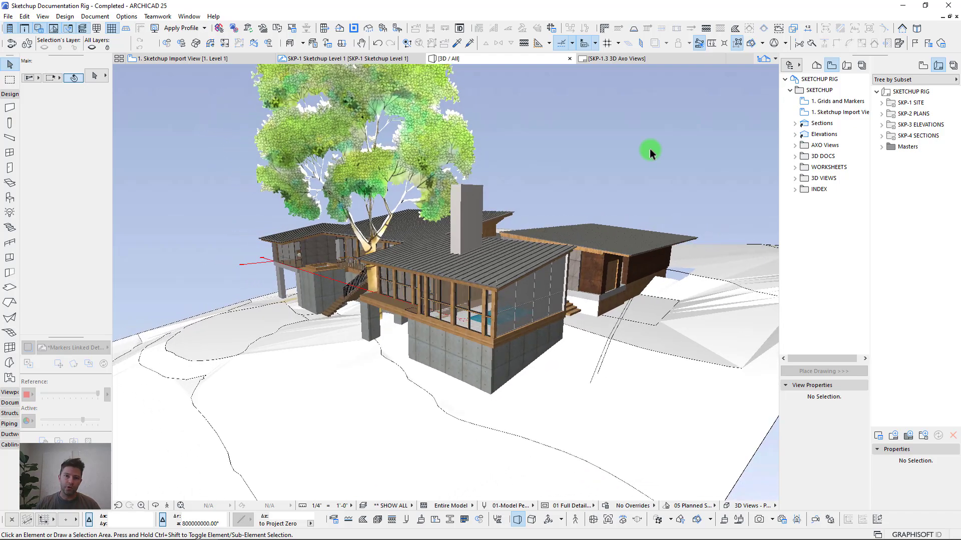
key(Left)
key(Left)
key(Left)
key(Left)
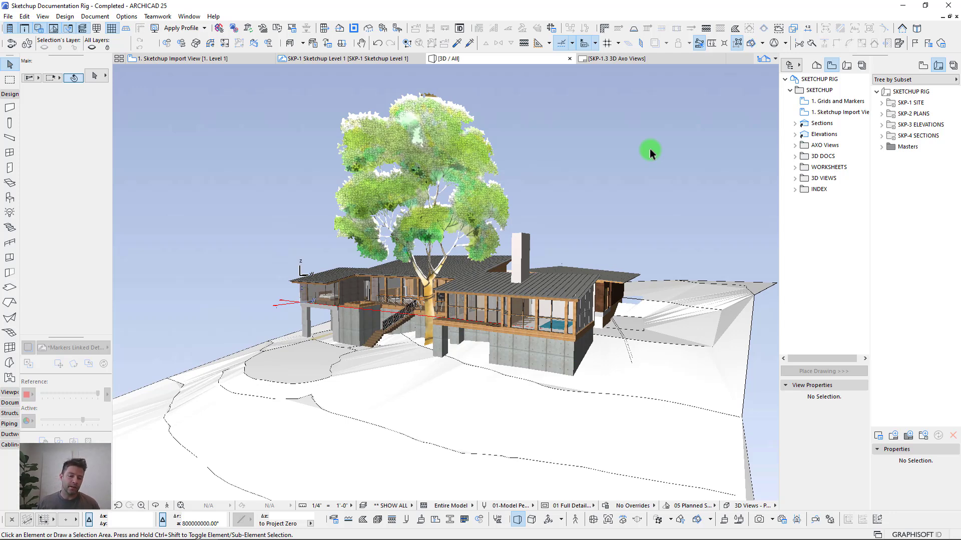
key(Left)
key(Left)
key(Left)
key(Left)
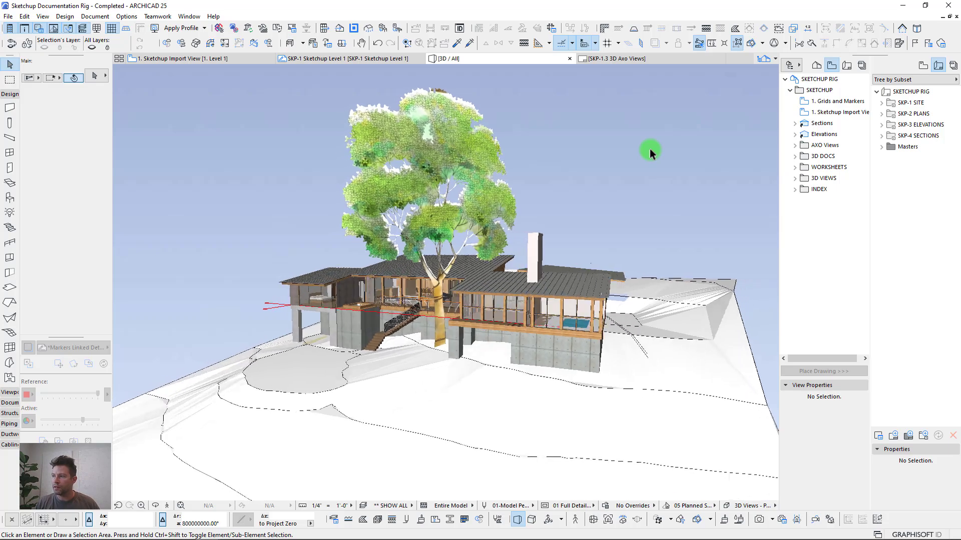
key(Left)
key(Left)
key(Left)
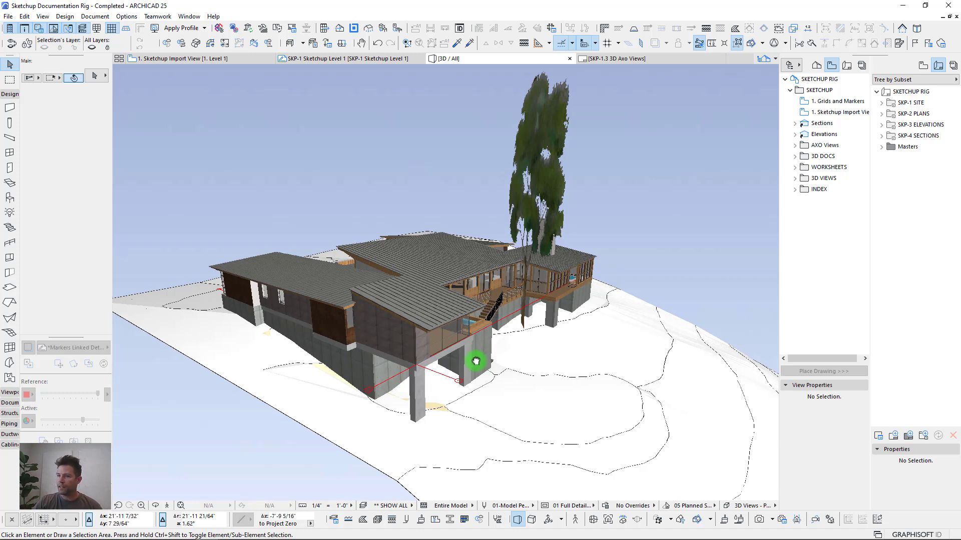
click(475, 361)
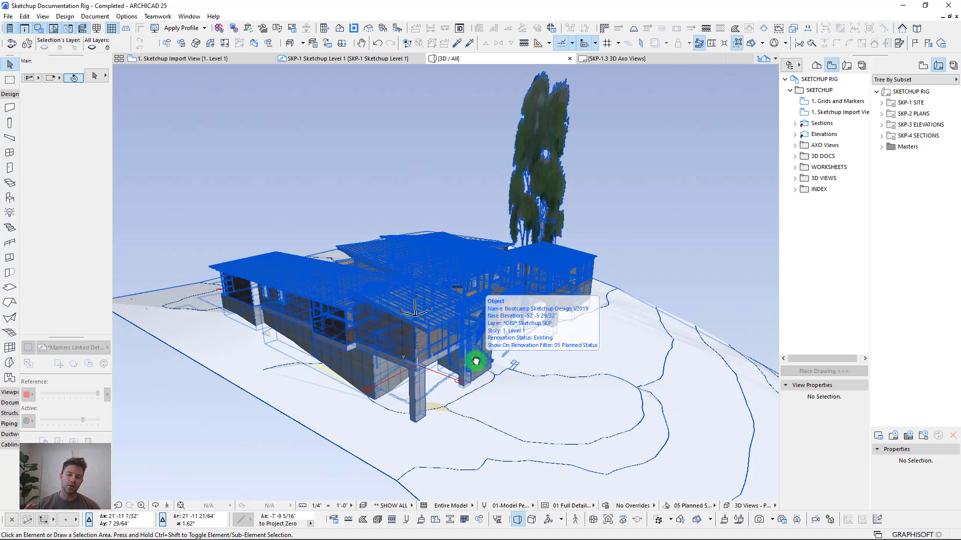
shift+middle_drag(476, 361, 476, 361)
Step: Inspect the paved entry courtyard and the living room interior with the piano in the 3D model
key(Left)
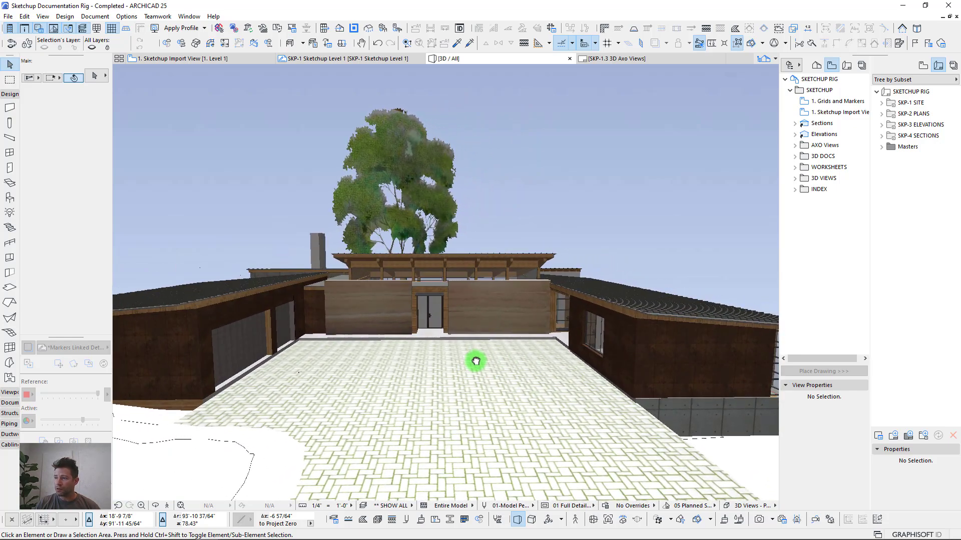
scroll(476, 361, up, 2)
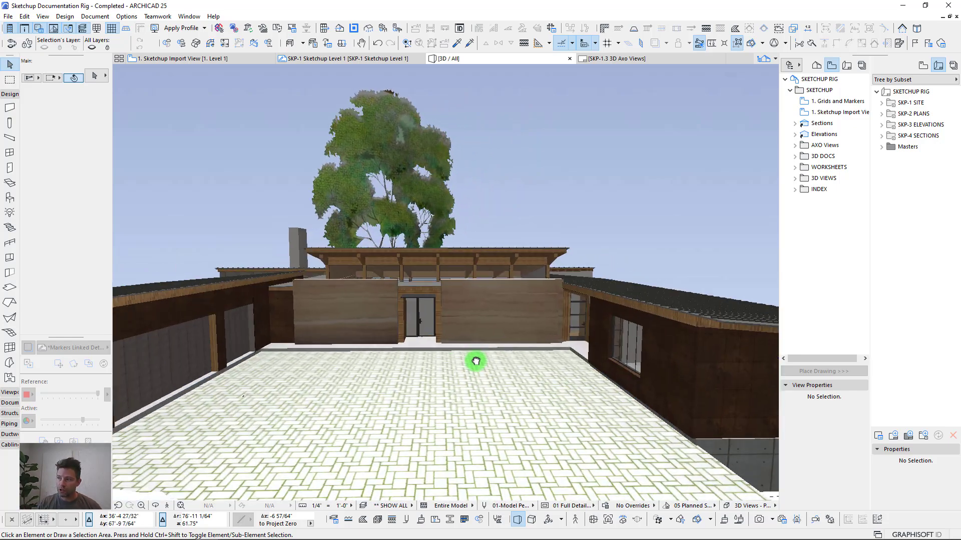
scroll(476, 361, up, 6)
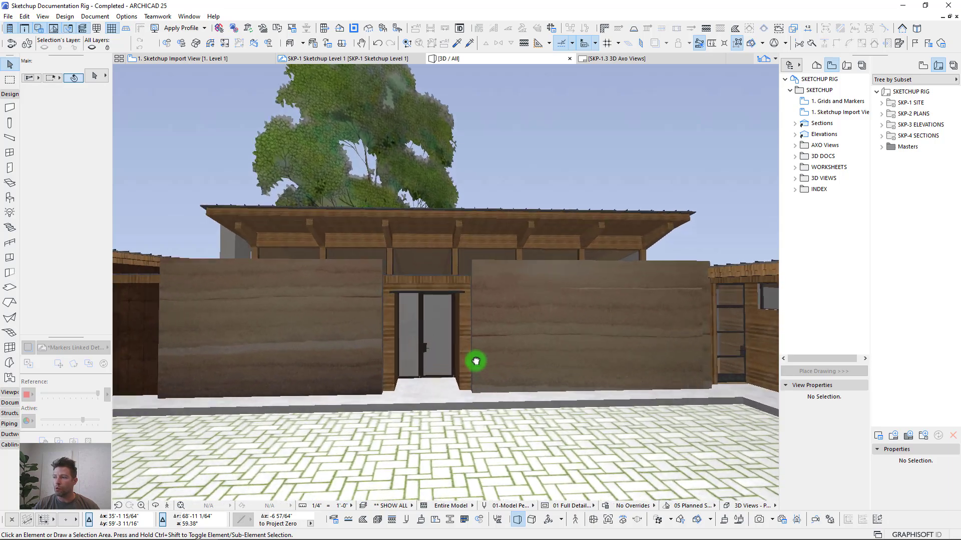
scroll(475, 362, up, 4)
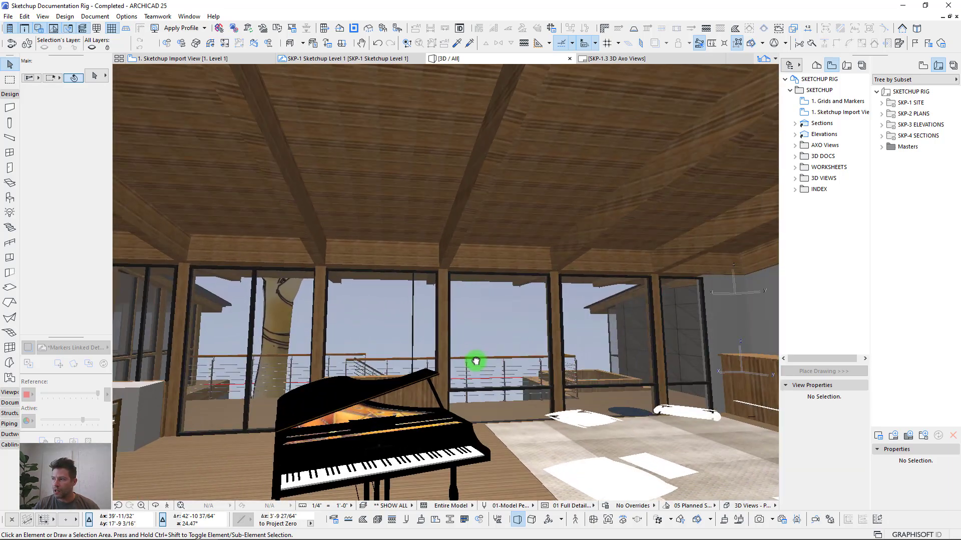
key(Right)
key(Left)
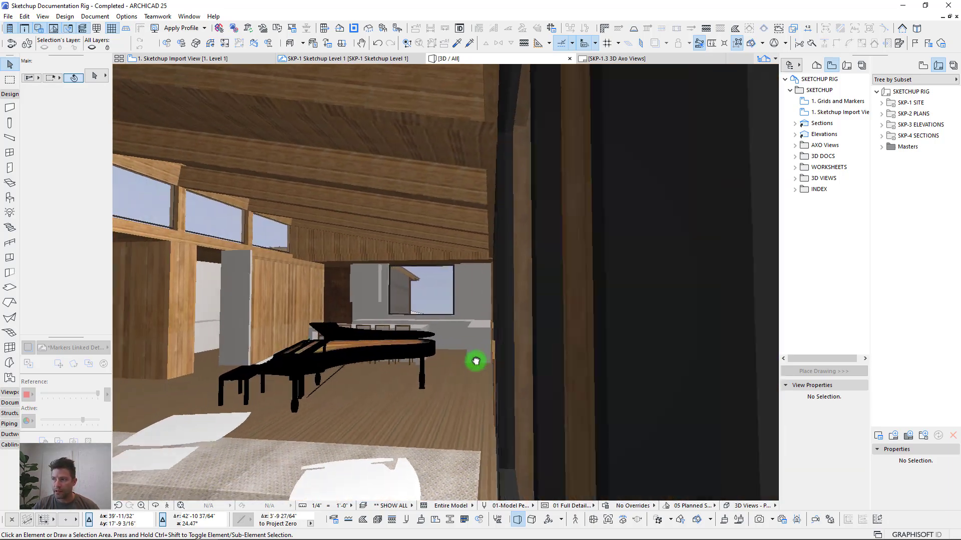
scroll(475, 362, up, 4)
scroll(476, 361, down, 8)
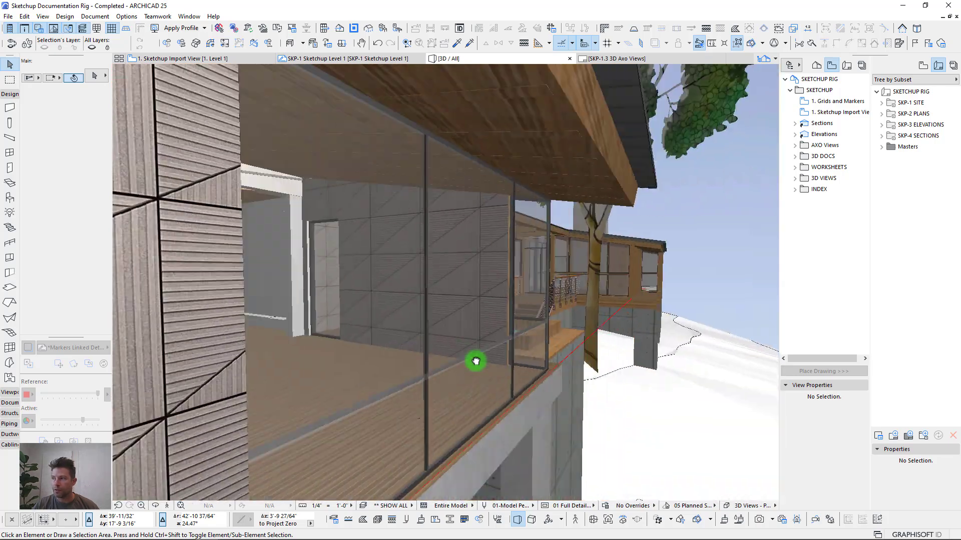
scroll(476, 361, down, 3)
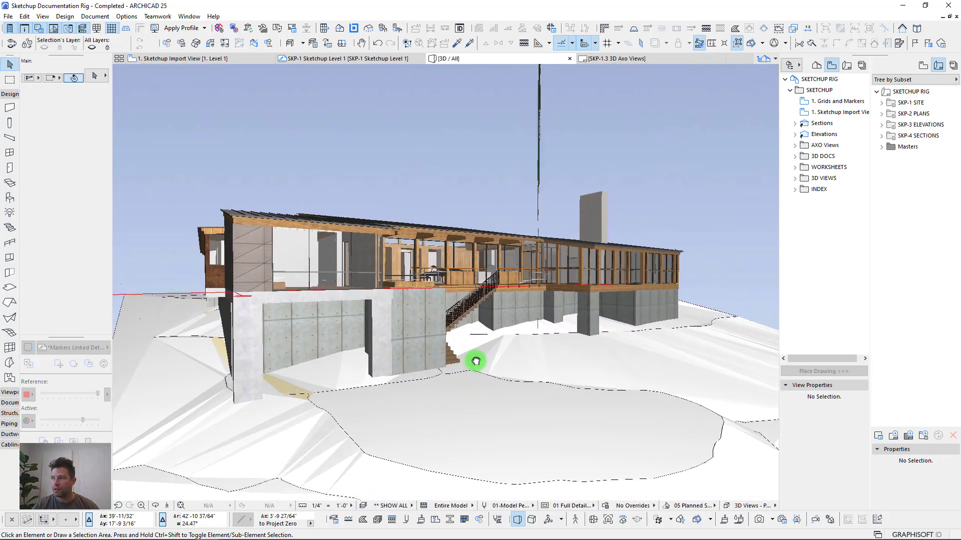
Step: Review the downhill side of the house, including the deck stairs, tree and chimney, from outside in 3D
shift+middle_drag(476, 362, 476, 361)
key(Left)
key(Left)
key(Left)
key(Left)
key(Left)
key(Left)
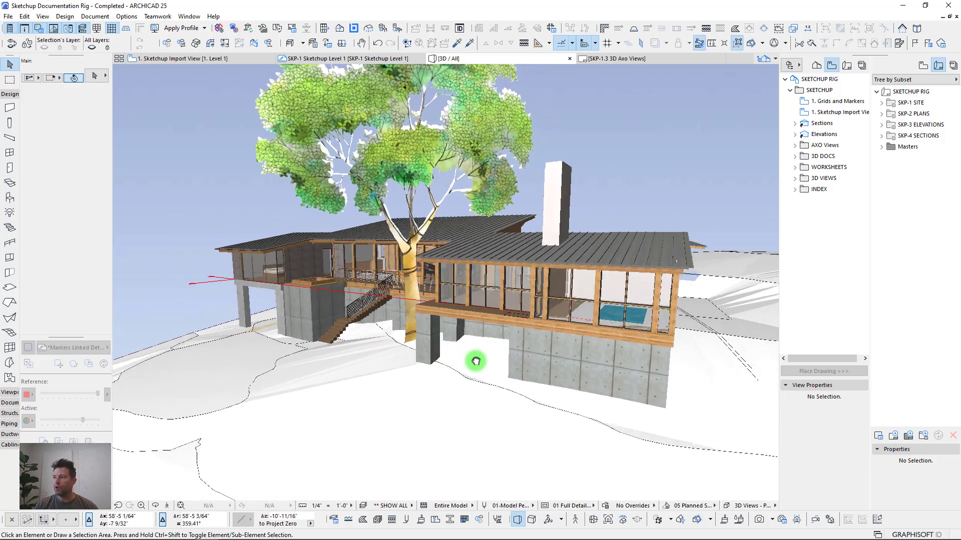
key(Left)
key(Left)
key(Left)
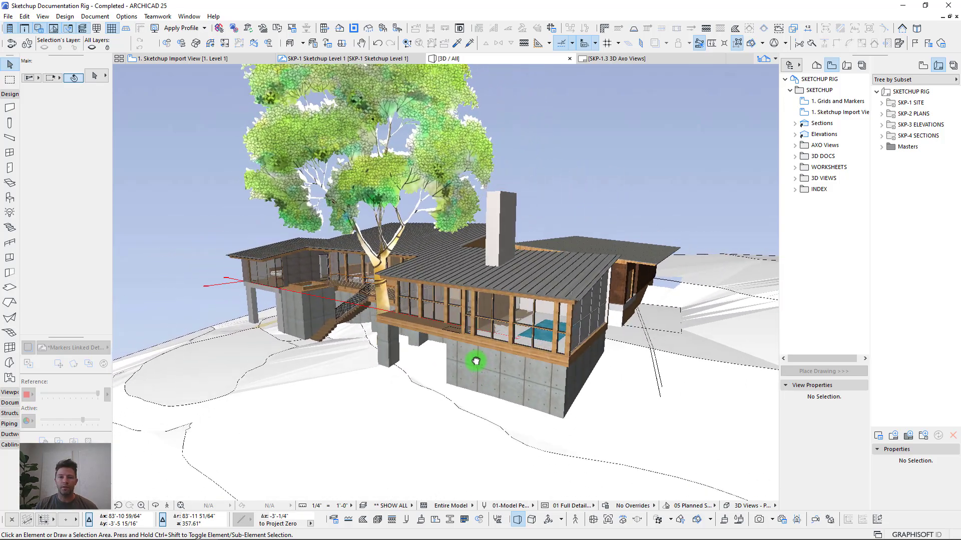
click(475, 360)
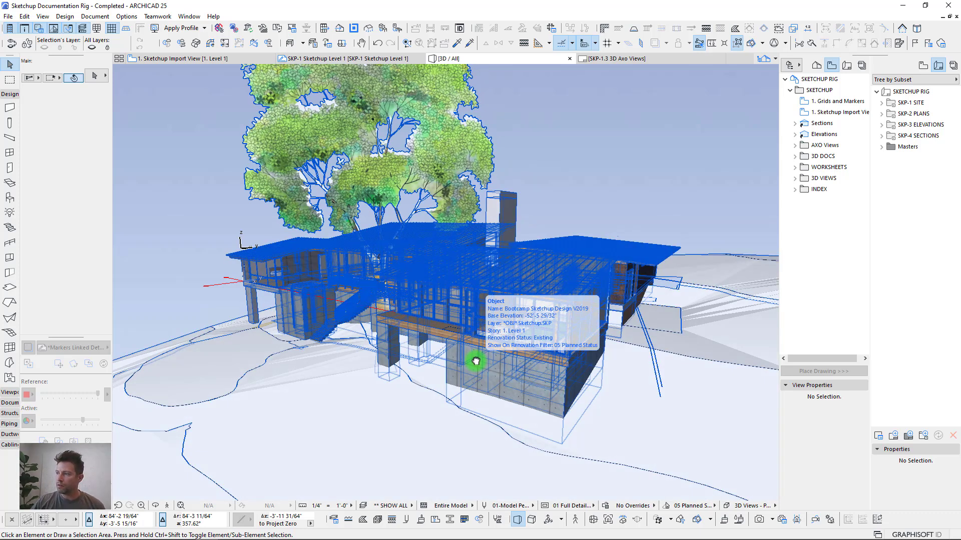
key(Escape)
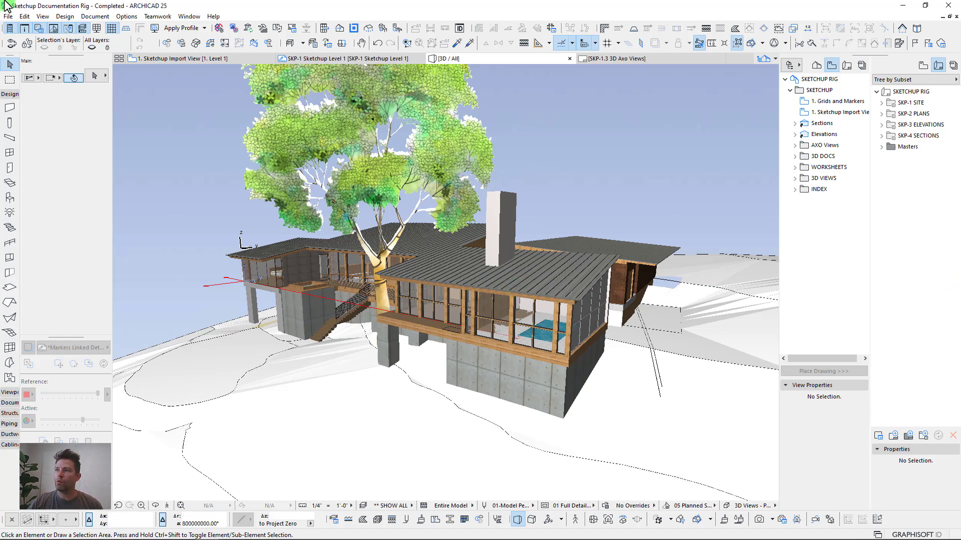
Step: Open the Sketchup Import View floor plan and read the workflow notes beside the roof plan, grids and markers
click(240, 59)
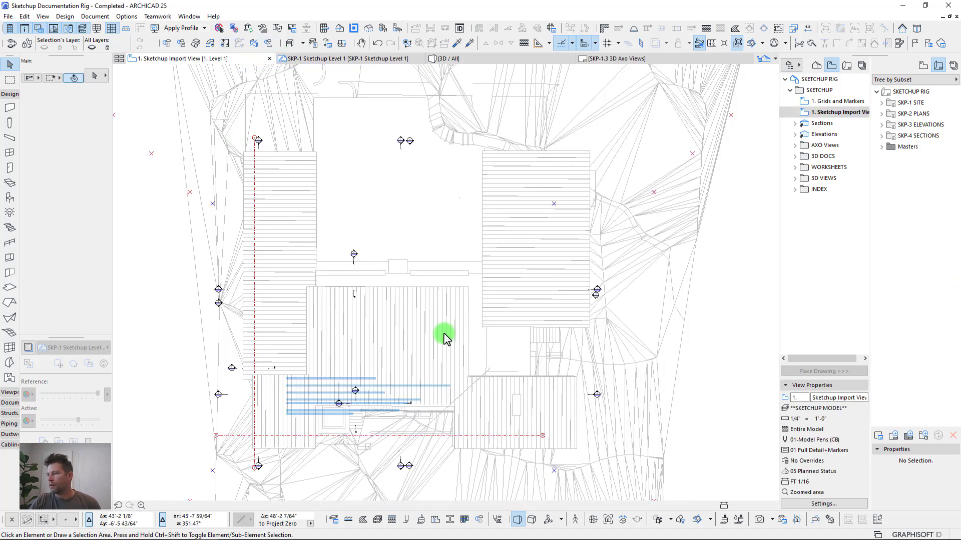
scroll(358, 304, down, 3)
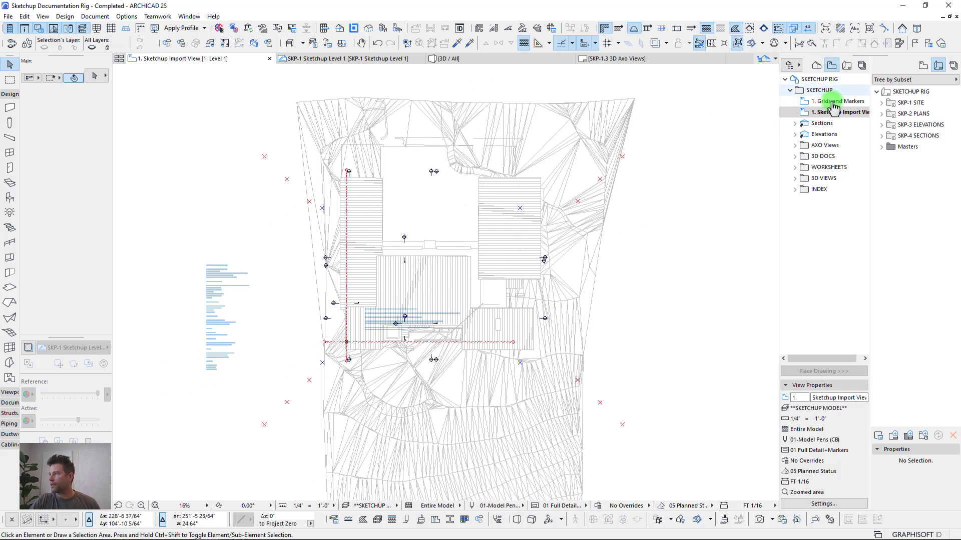
middle_drag(446, 279, 422, 261)
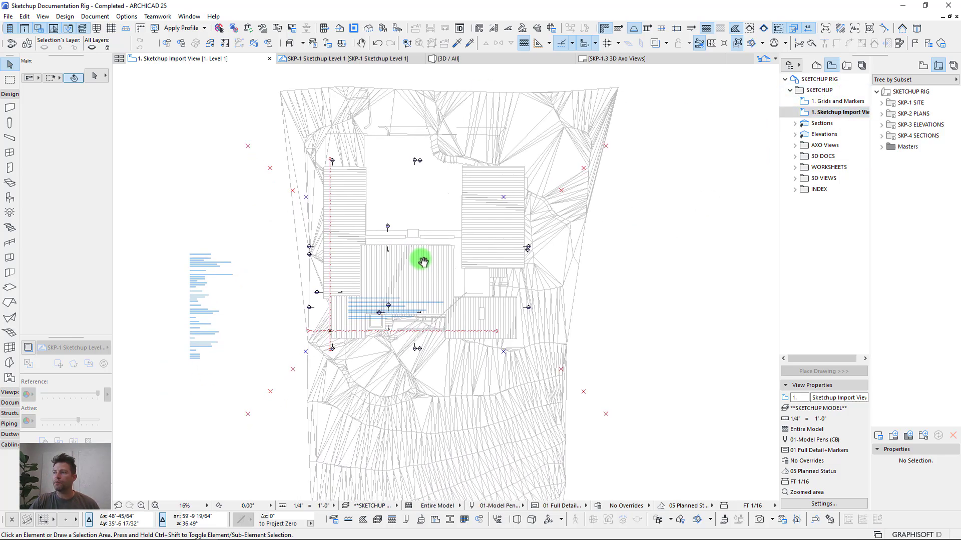
scroll(184, 277, up, 6)
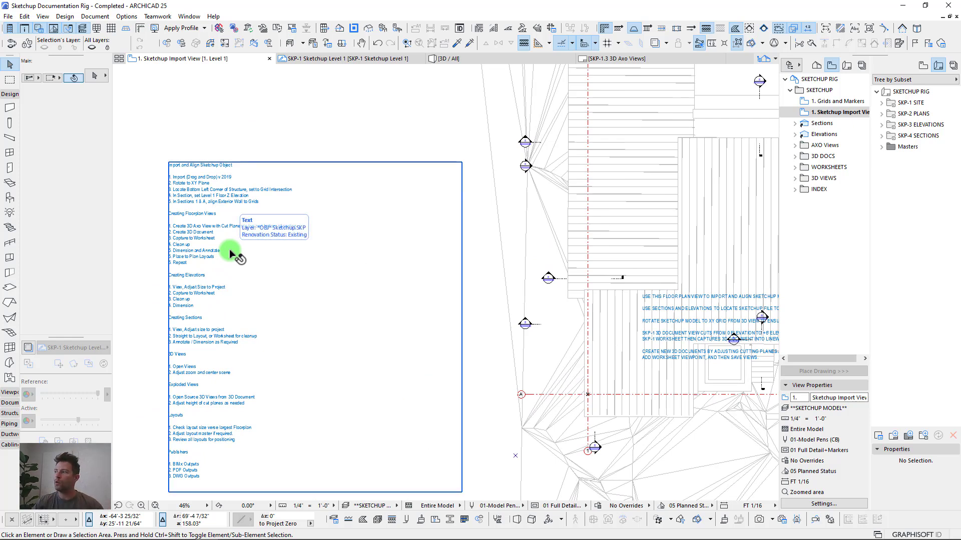
middle_drag(557, 315, 542, 311)
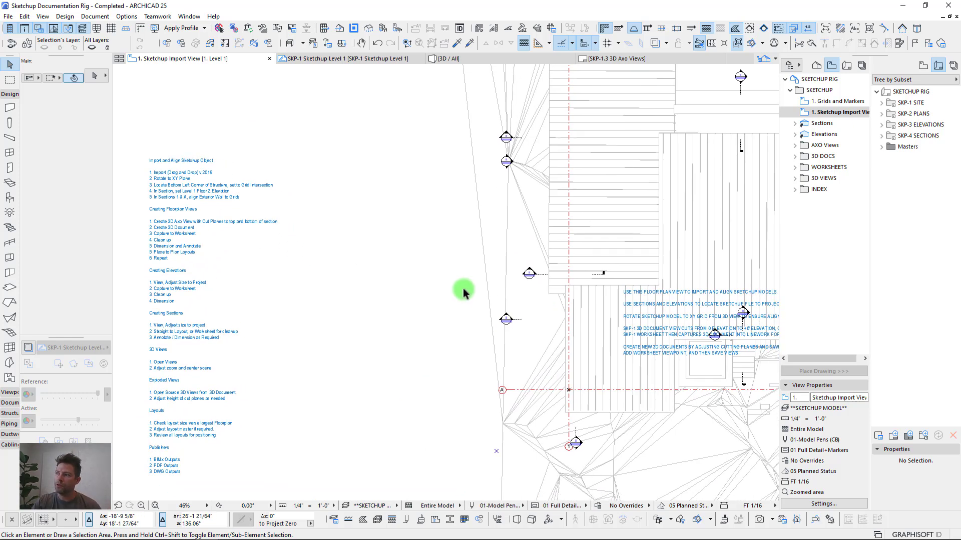
scroll(431, 293, down, 3)
middle_drag(332, 315, 285, 324)
scroll(286, 325, down, 1)
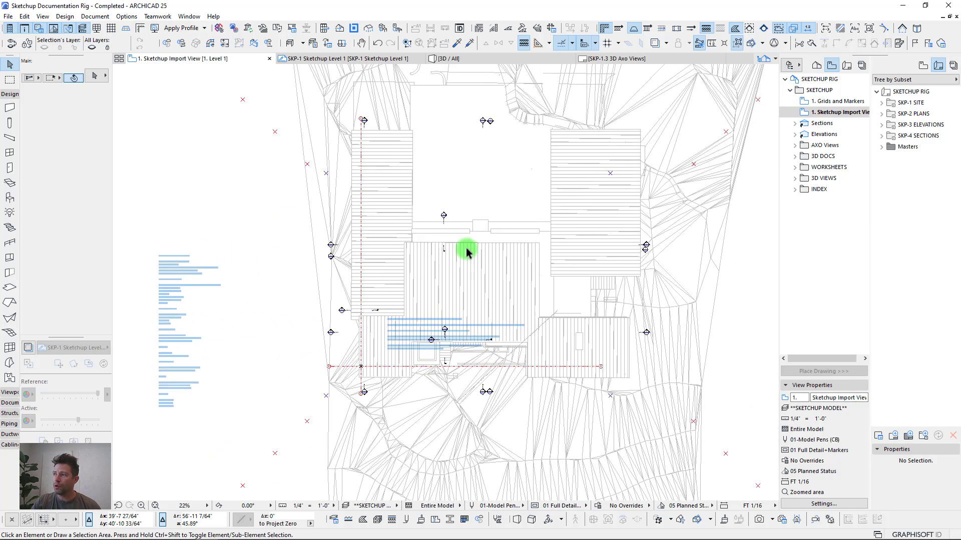
middle_drag(277, 234, 309, 229)
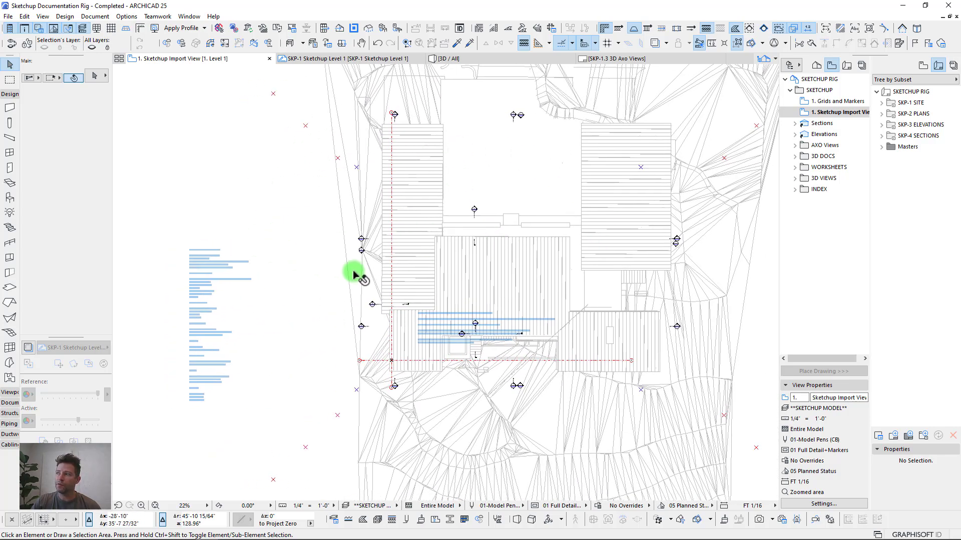
middle_drag(509, 255, 495, 257)
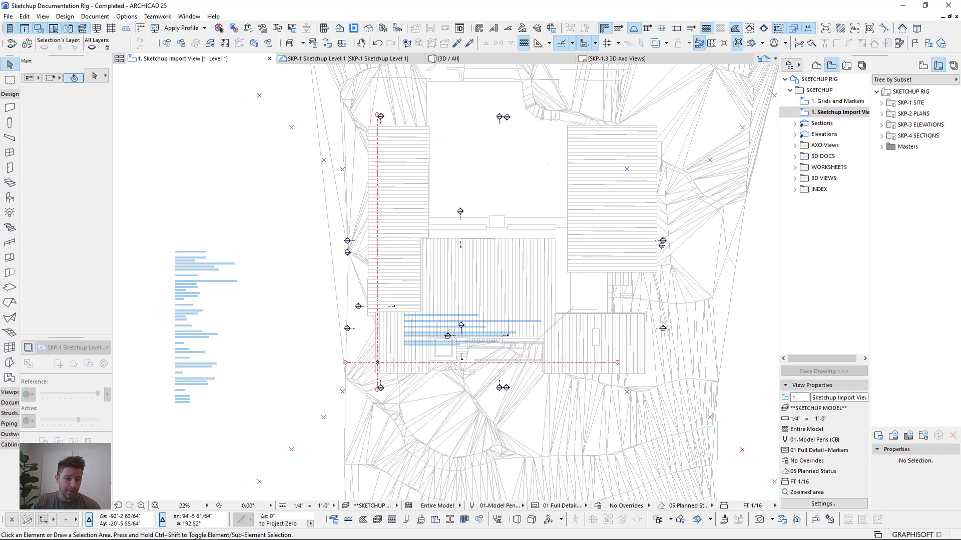
Step: Switch to the sample project PDF in Revu and view the cover, 3D axonometric and exploded view sheets
key(alt+Tab)
drag(701, 72, 709, 16)
drag(375, 461, 376, 533)
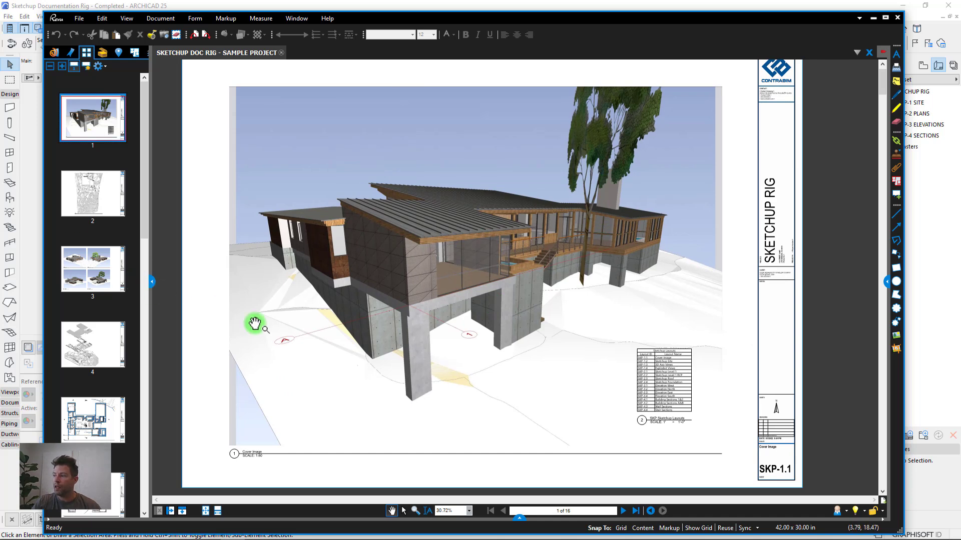
click(91, 269)
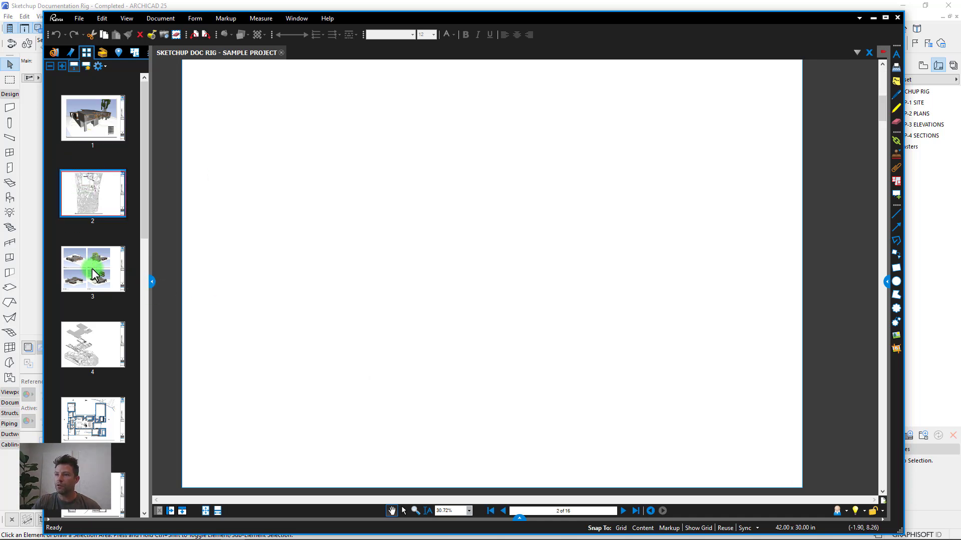
click(91, 350)
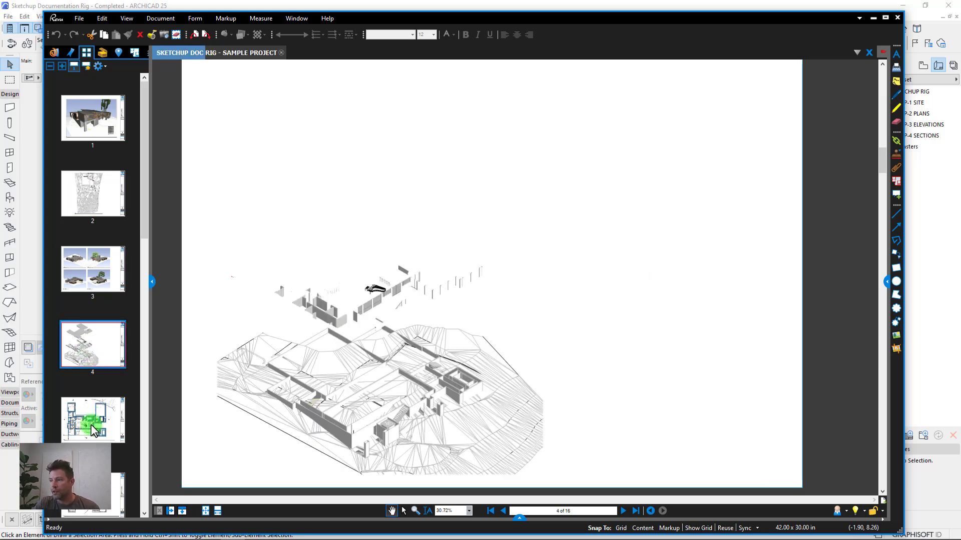
Step: Review the Level 1 plan, reflected ceiling plan, roof and foundation sheets, SKP-2.1 to SKP-2.4, in the sample PDF
click(93, 426)
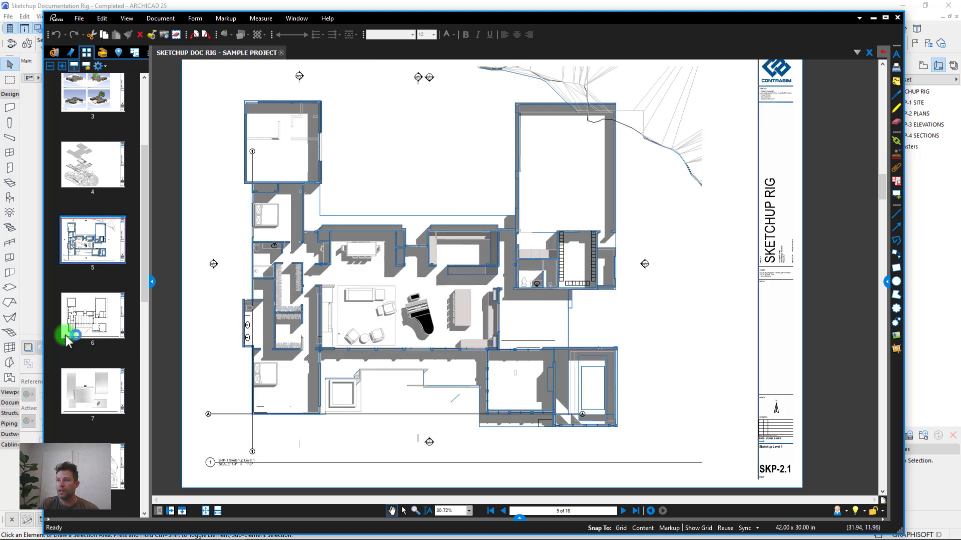
click(86, 320)
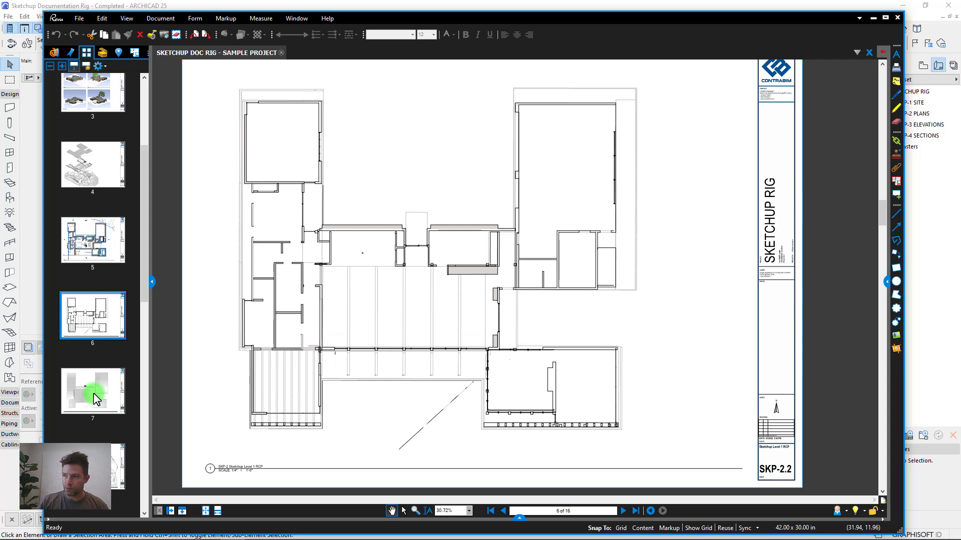
click(94, 395)
scroll(96, 396, down, 3)
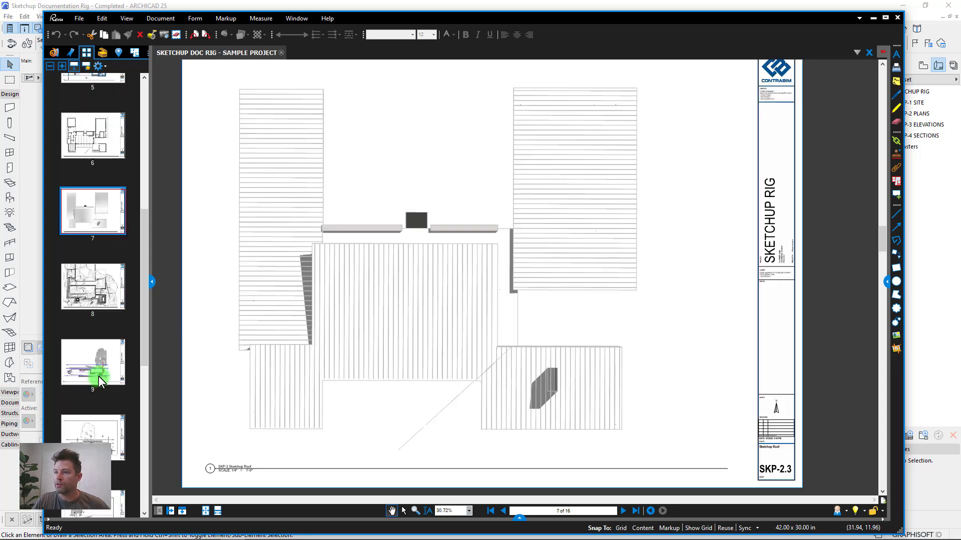
click(96, 285)
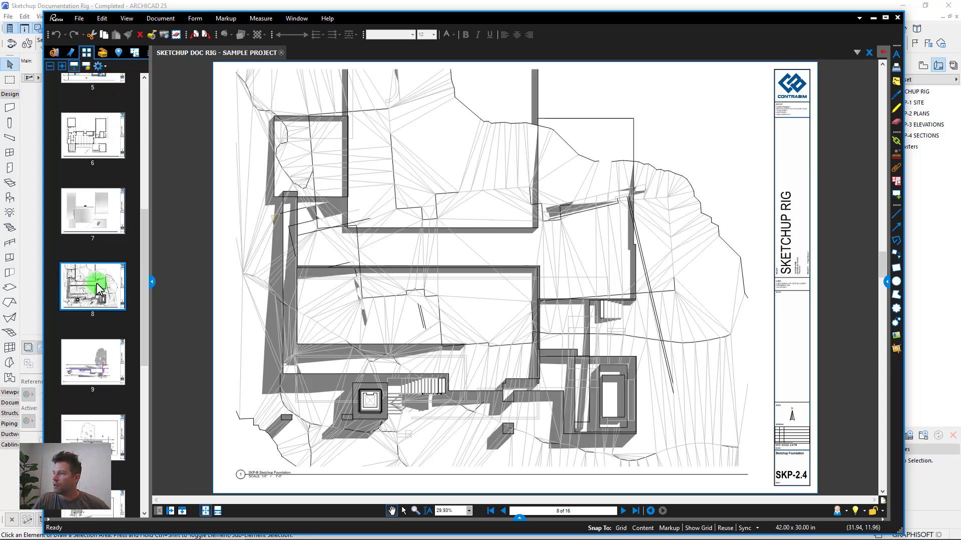
Step: Page through the elevation and section sheets from page 9 to page 16, and return to Archicad
click(114, 371)
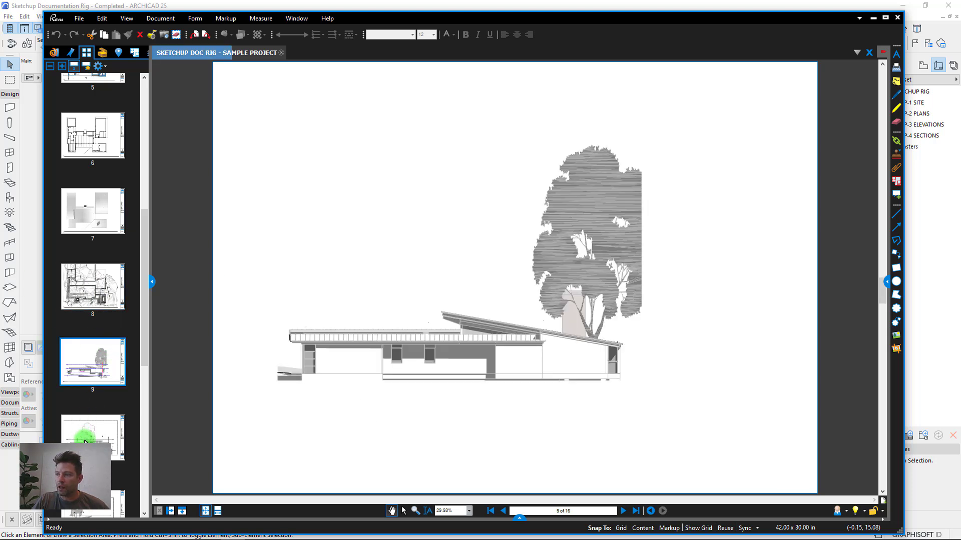
click(83, 425)
scroll(81, 422, down, 3)
click(88, 339)
click(82, 418)
click(91, 474)
scroll(98, 419, down, 5)
click(90, 410)
click(92, 478)
scroll(517, 392, up, 3)
scroll(550, 360, down, 4)
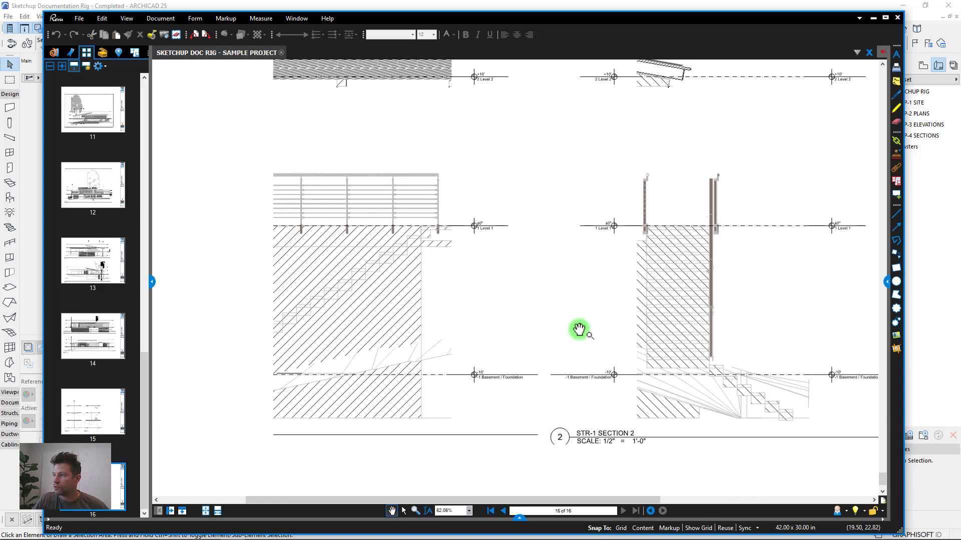
click(874, 16)
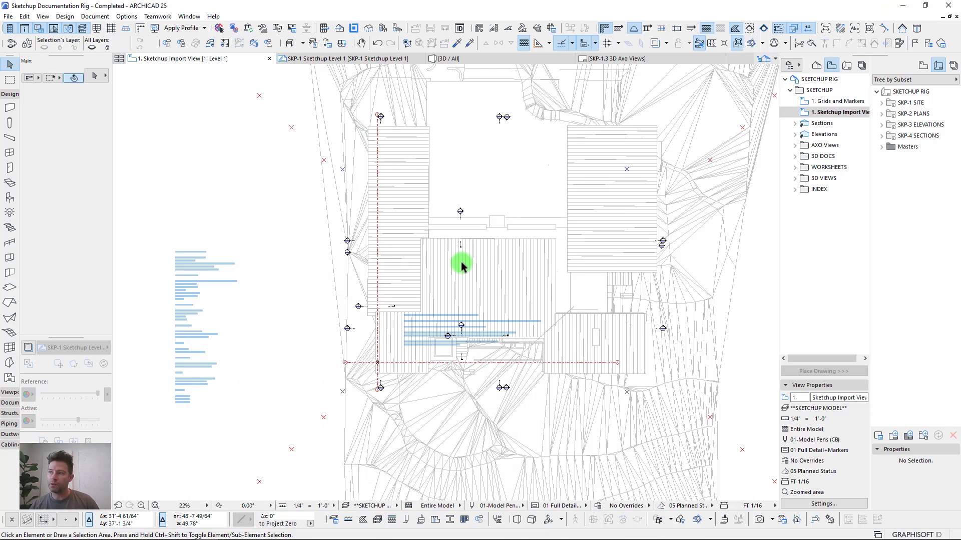
Step: Inspect the imported SketchUp house in the 3D view from the chimney side around to the opposite corner with the grid lines
click(475, 62)
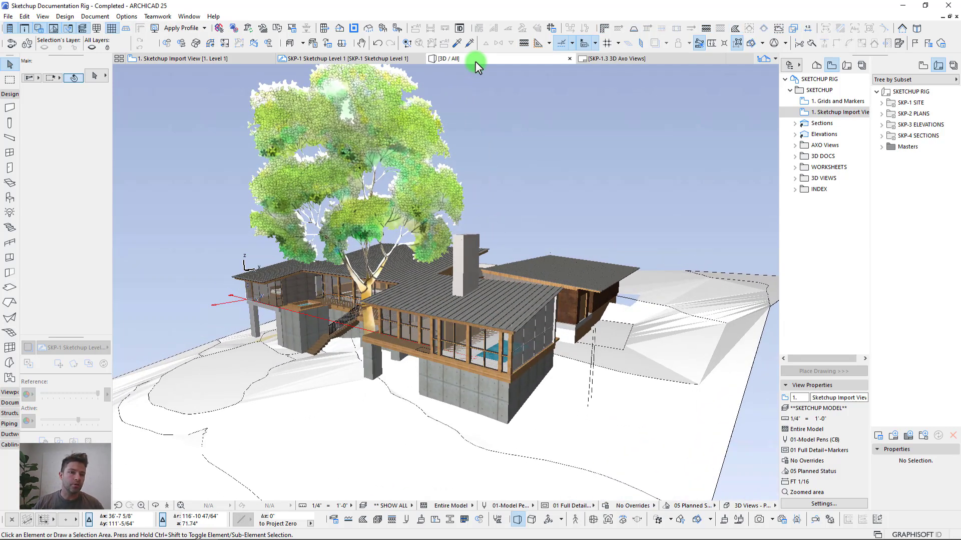
middle_drag(495, 326, 529, 338)
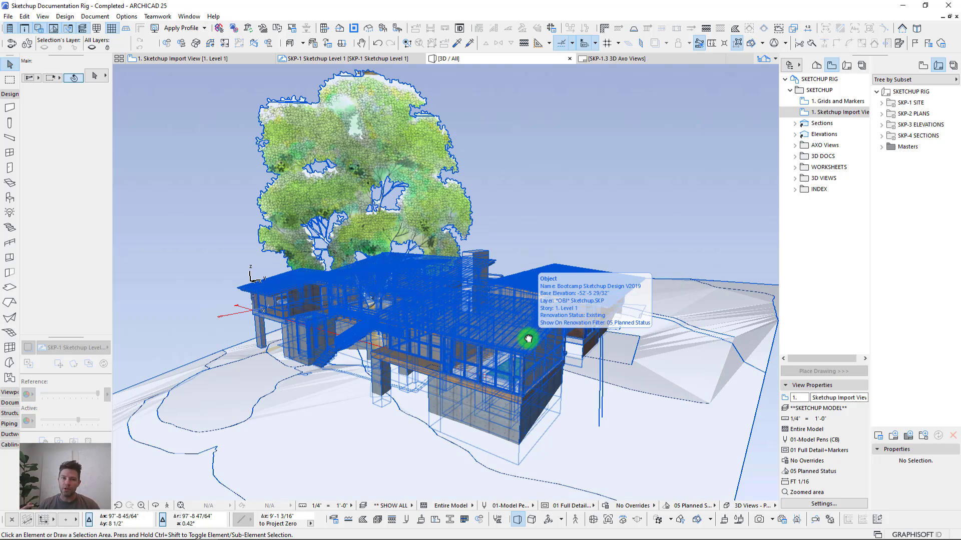
drag(607, 332, 573, 255)
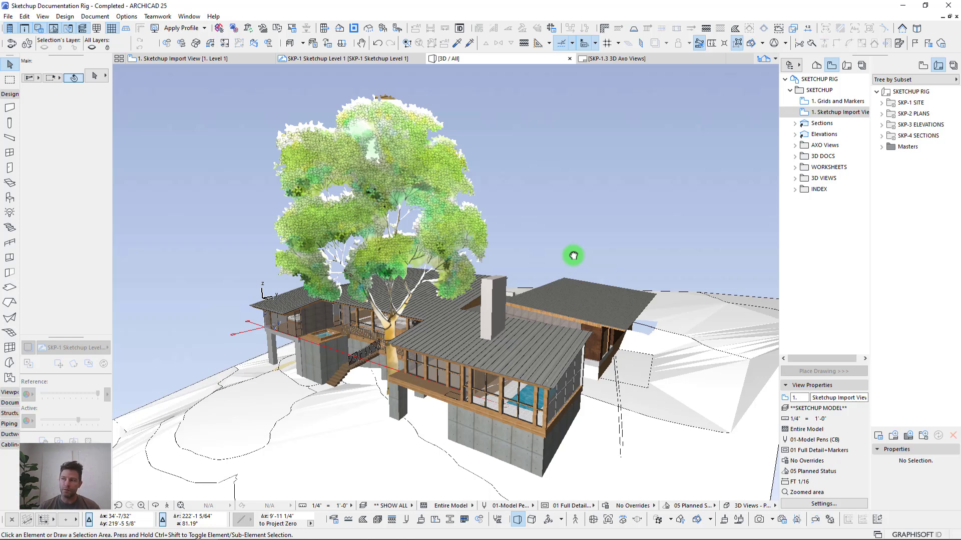
scroll(510, 306, down, 3)
shift+middle_drag(510, 305, 510, 307)
scroll(510, 306, up, 3)
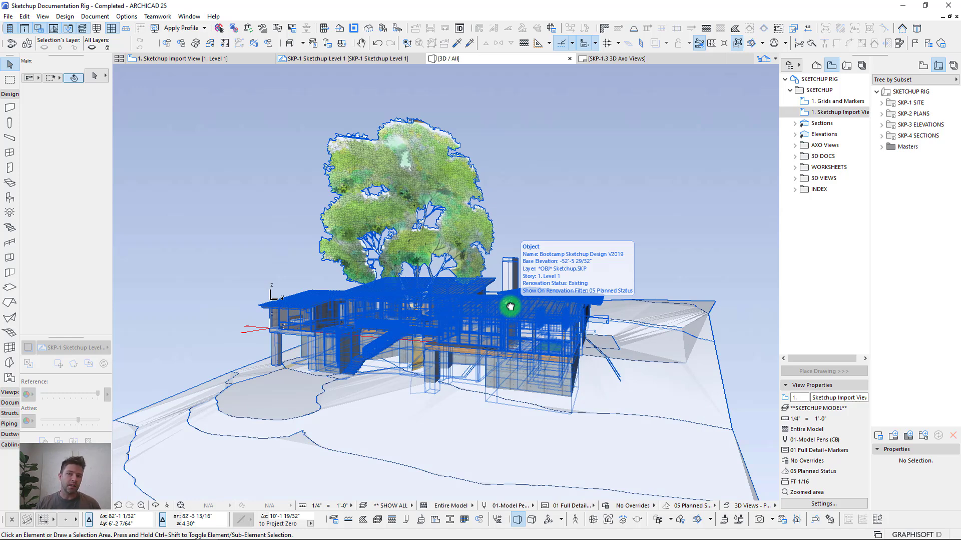
scroll(510, 306, up, 10)
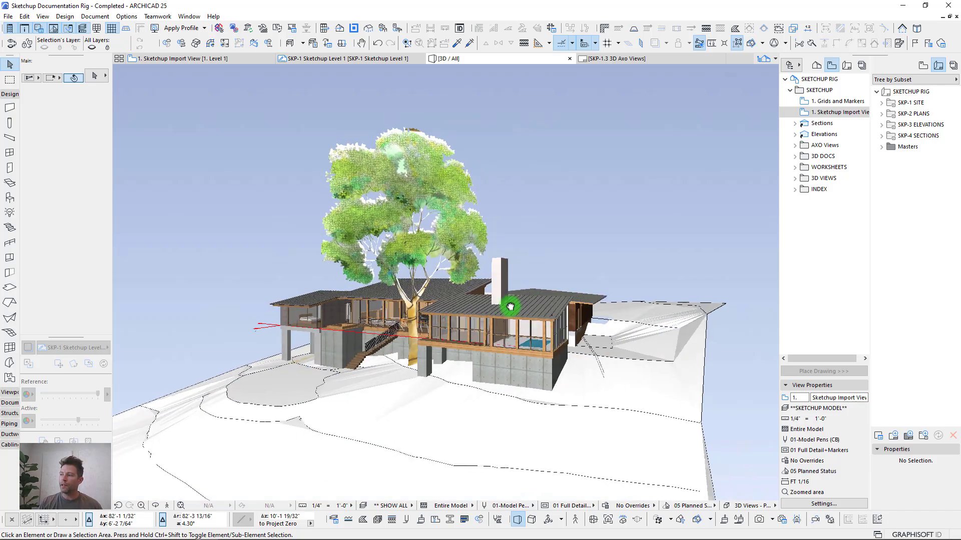
scroll(510, 307, up, 3)
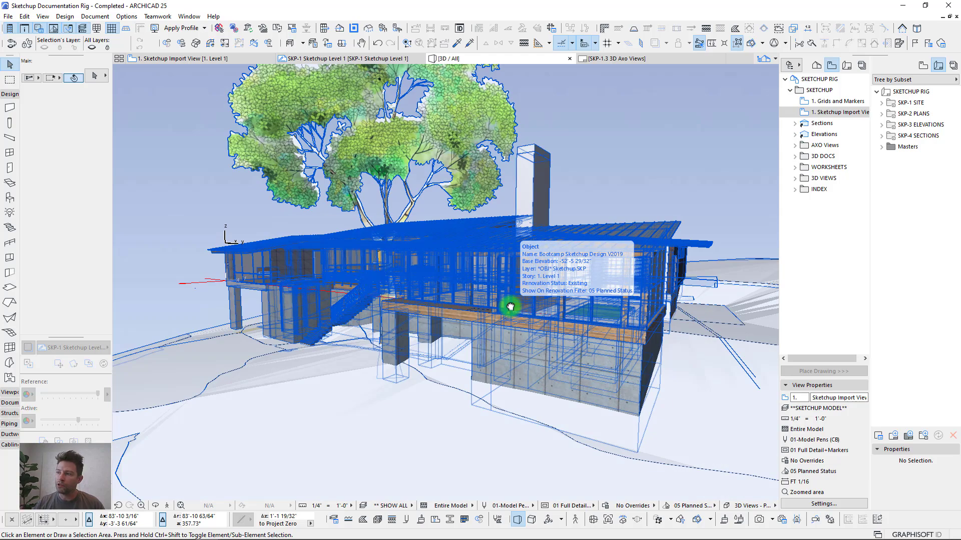
shift+middle_drag(510, 307, 511, 307)
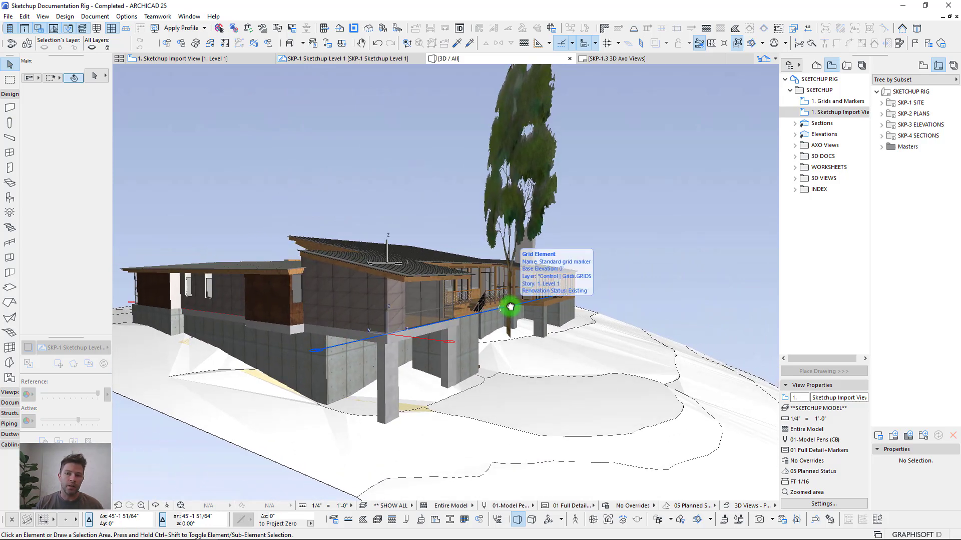
shift+middle_drag(510, 307, 510, 306)
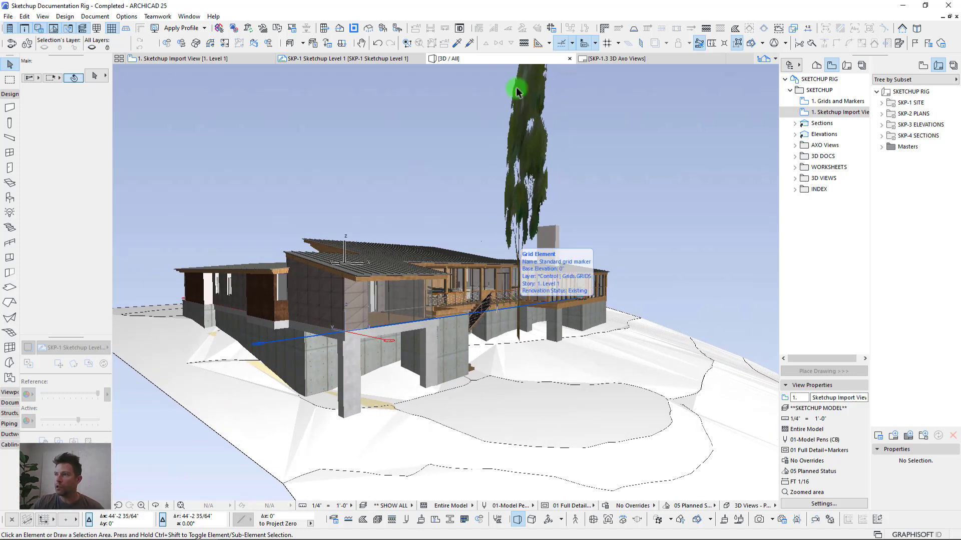
Step: Read the Import and Align Sketchup Object notes beside the plan in the Sketchup Import View
click(184, 59)
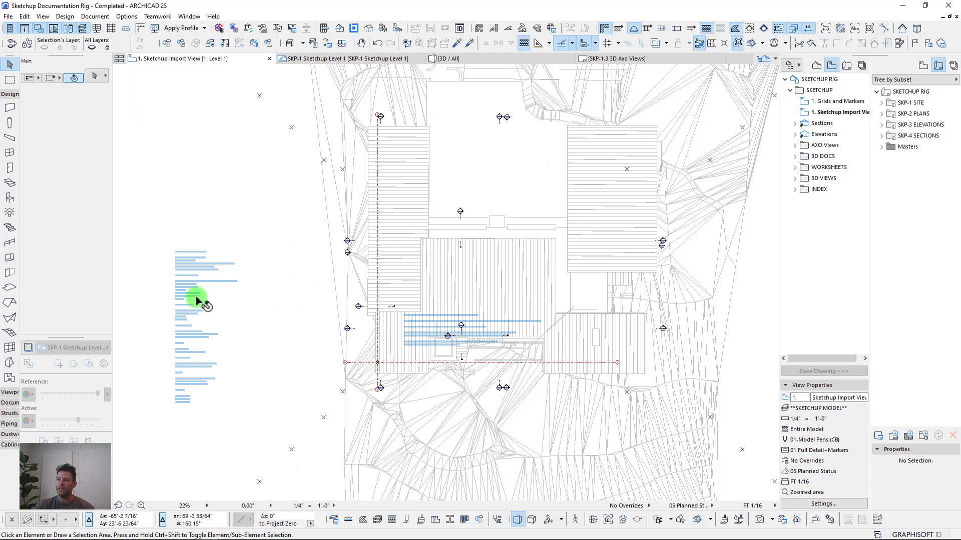
scroll(186, 282, up, 3)
scroll(186, 282, up, 2)
middle_drag(236, 217, 255, 265)
scroll(212, 235, up, 3)
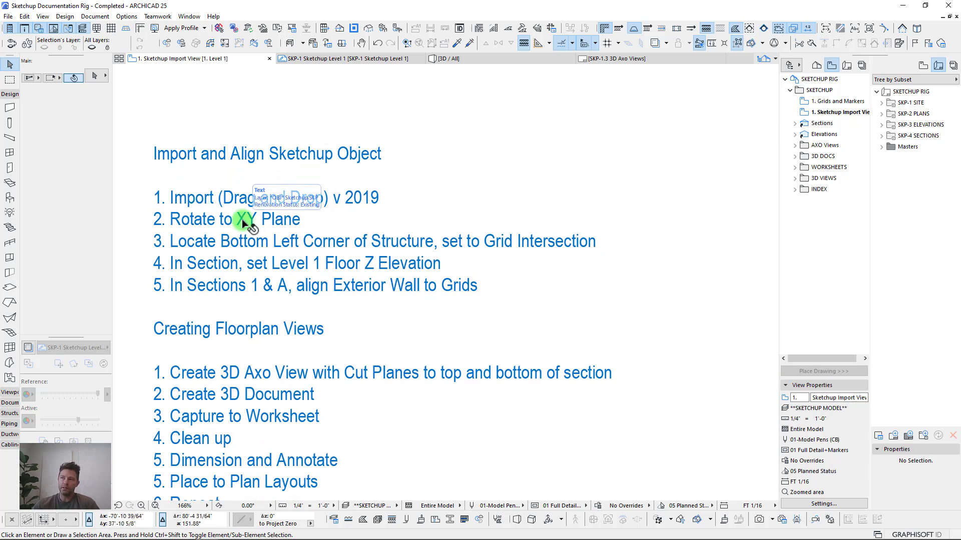
middle_drag(525, 266, 532, 243)
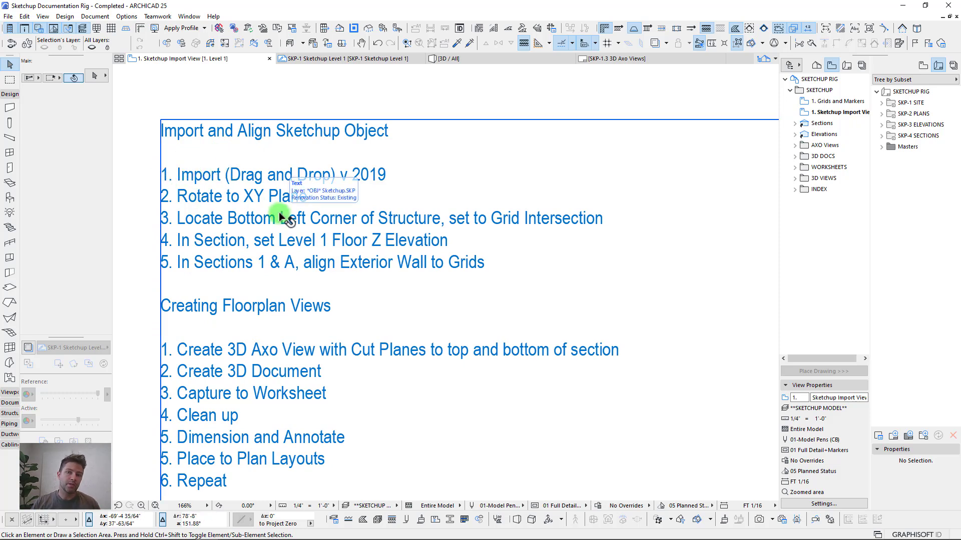
scroll(343, 276, down, 10)
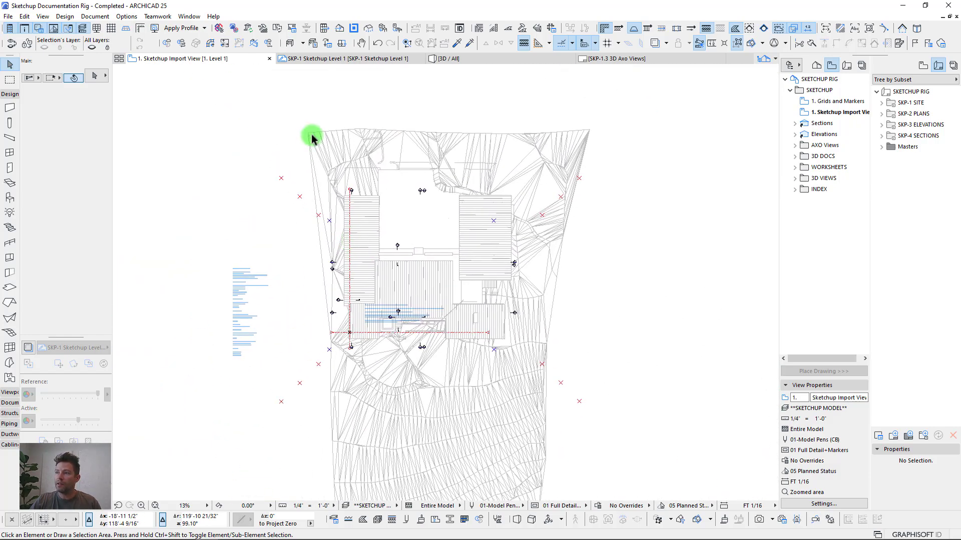
Step: Select the imported SketchUp object on the plan to check its layer and element settings, and deselect it
click(301, 135)
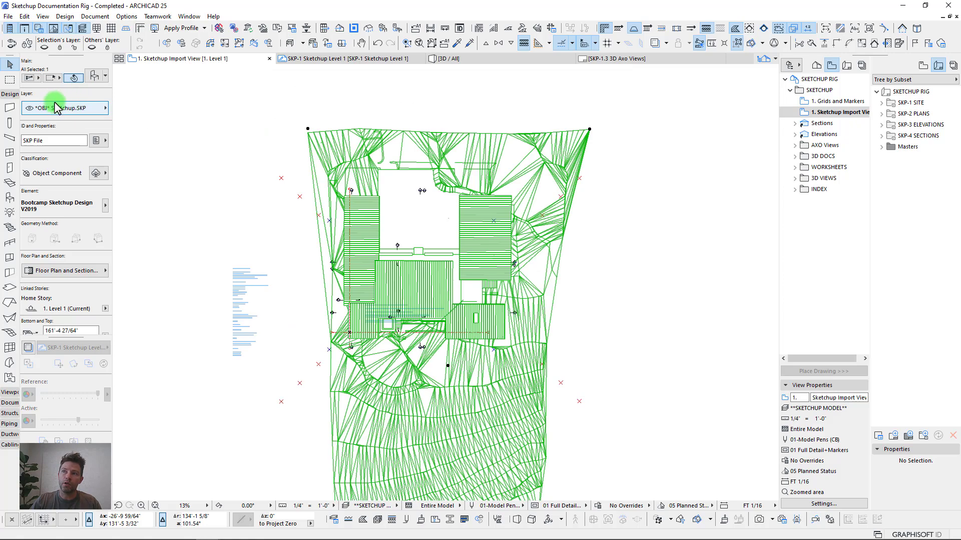
middle_drag(354, 249, 368, 235)
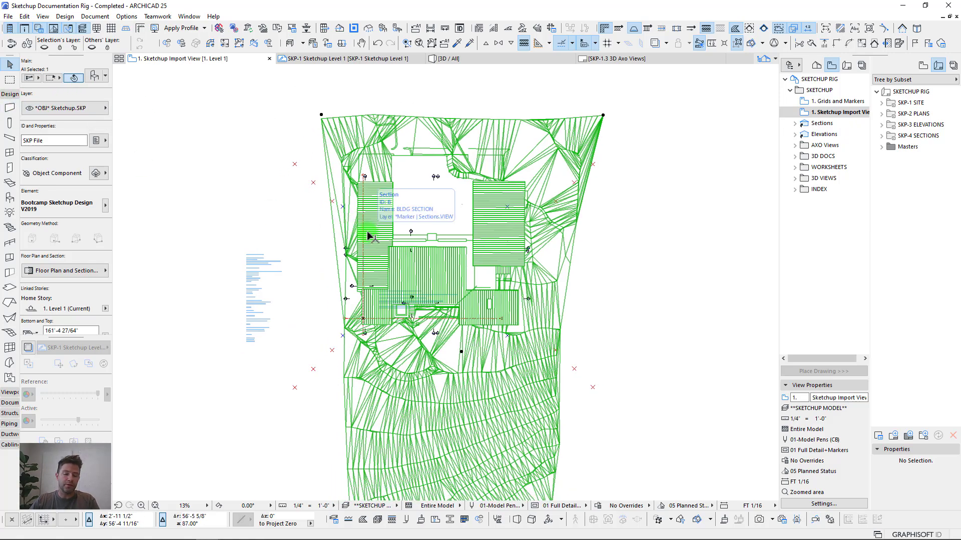
key(Escape)
Step: Reread the note steps for rotating the object to the XY plane and aligning it to the grids
scroll(226, 293, up, 5)
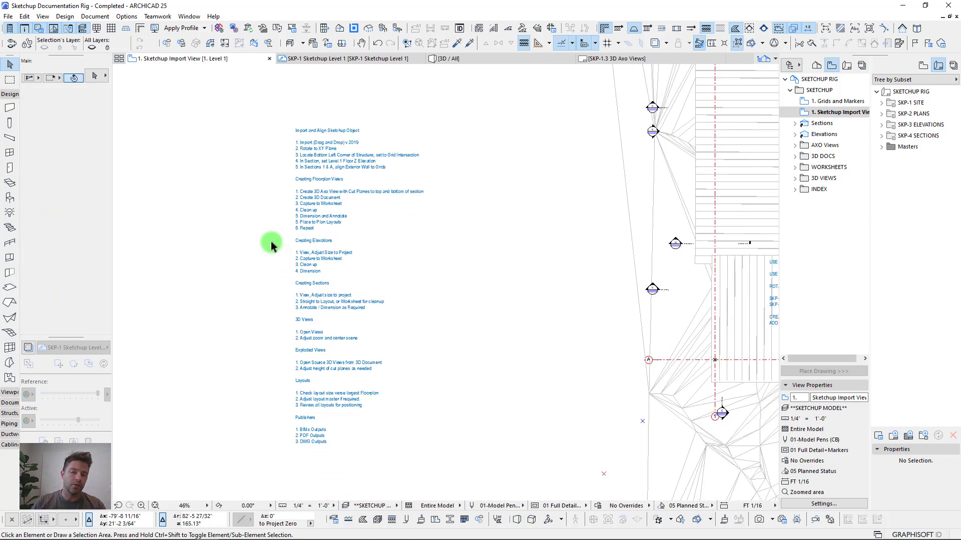
scroll(323, 220, up, 4)
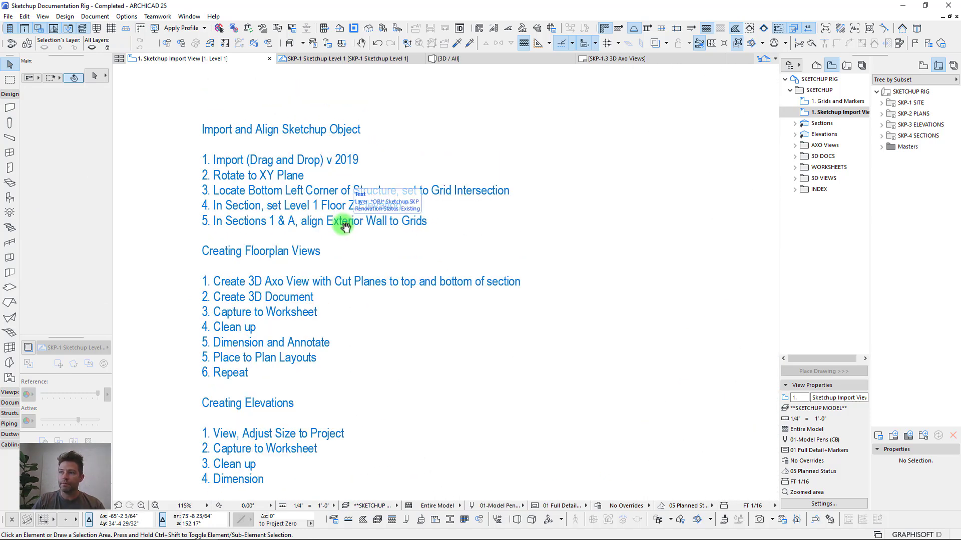
middle_drag(346, 227, 309, 241)
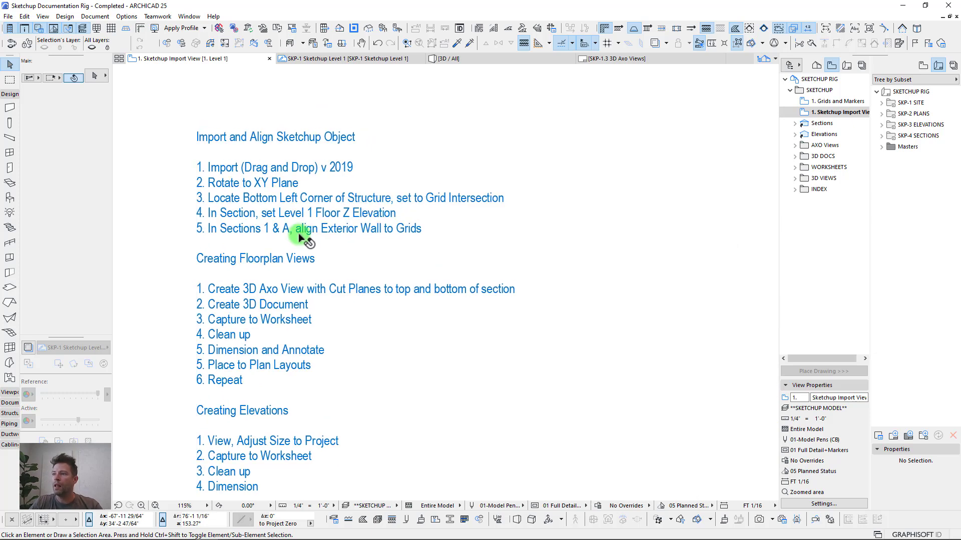
scroll(232, 186, up, 2)
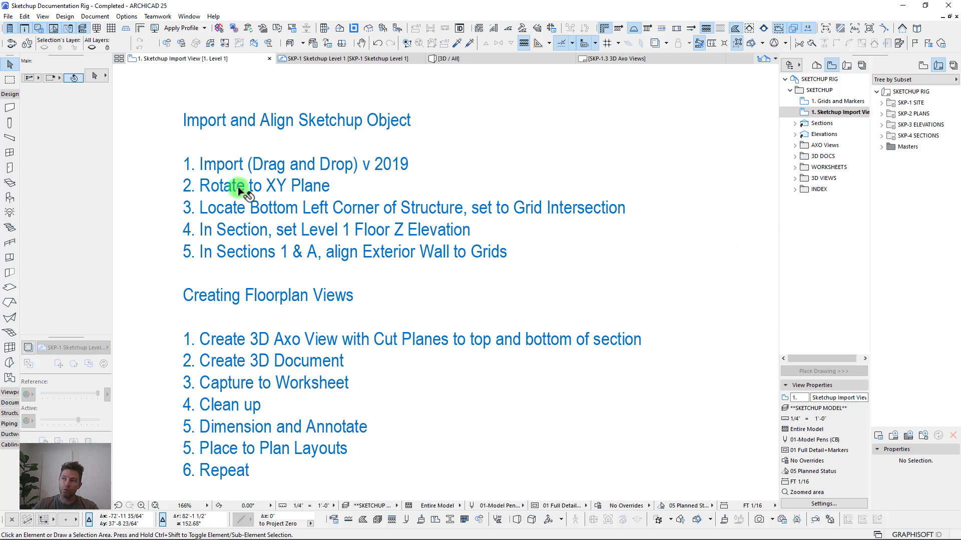
Step: Check the house corner against the grid lines in the 3D view, and return to the Sketchup Import View
click(450, 59)
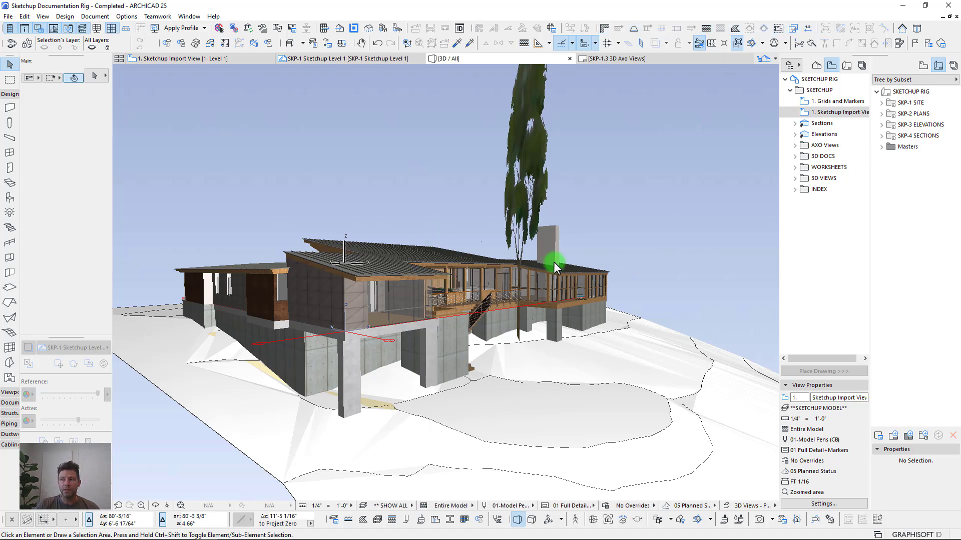
scroll(554, 262, up, 3)
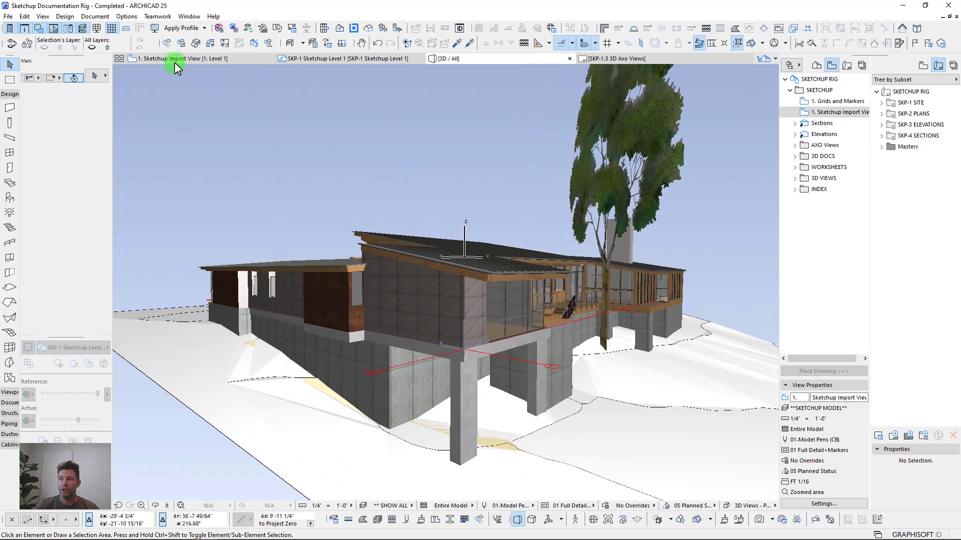
click(174, 59)
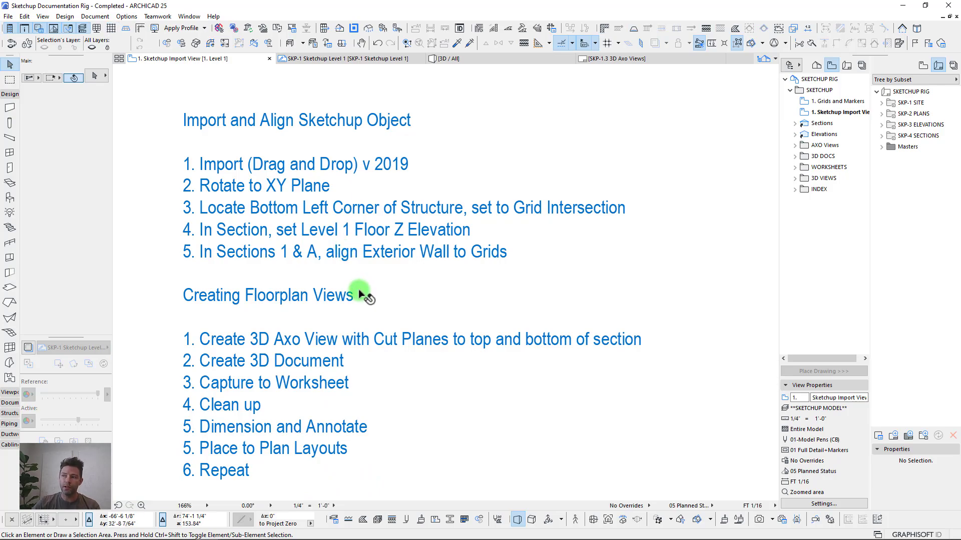
Step: Turn off true line weights in the import plan and examine the roof edges, grid lines and section markers near the structure's lower-left corner
scroll(365, 293, down, 8)
middle_drag(386, 287, 274, 231)
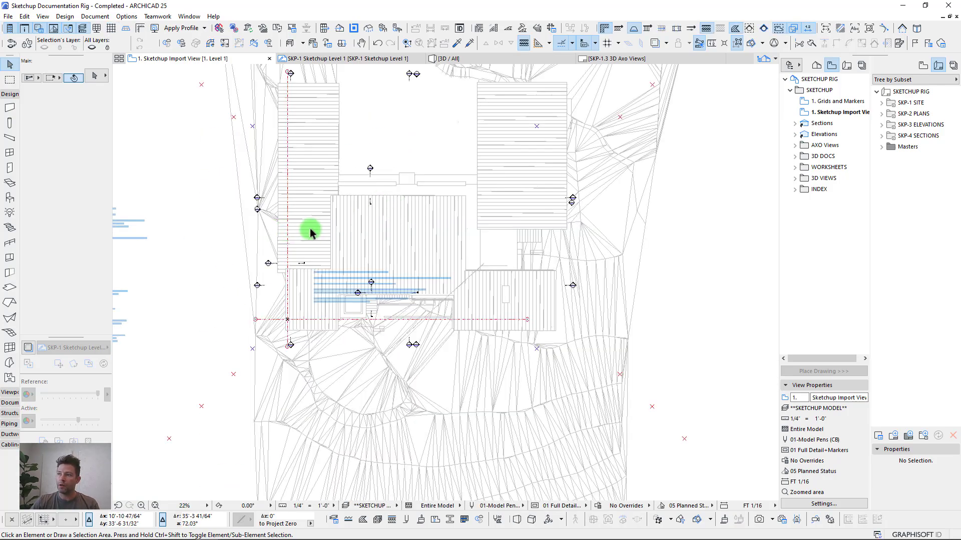
scroll(314, 233, up, 6)
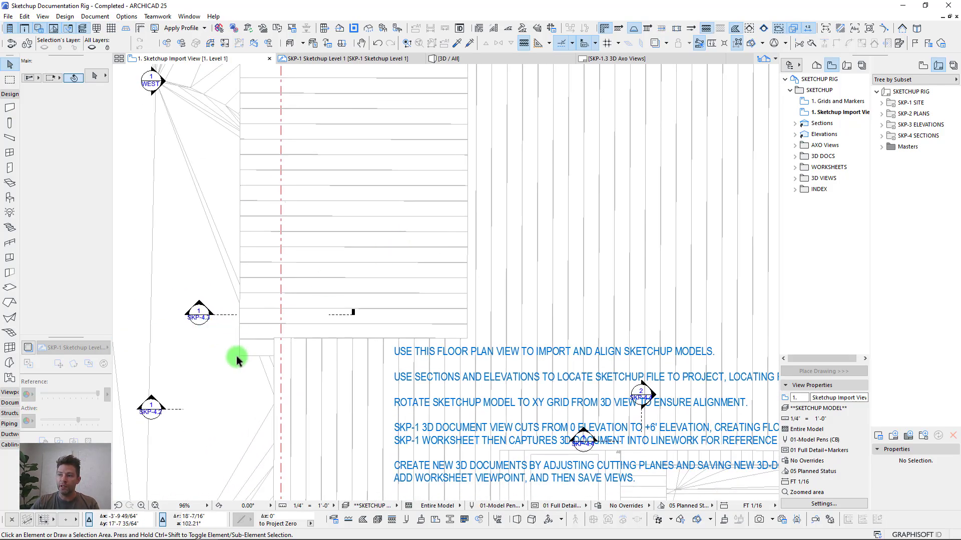
scroll(236, 355, up, 7)
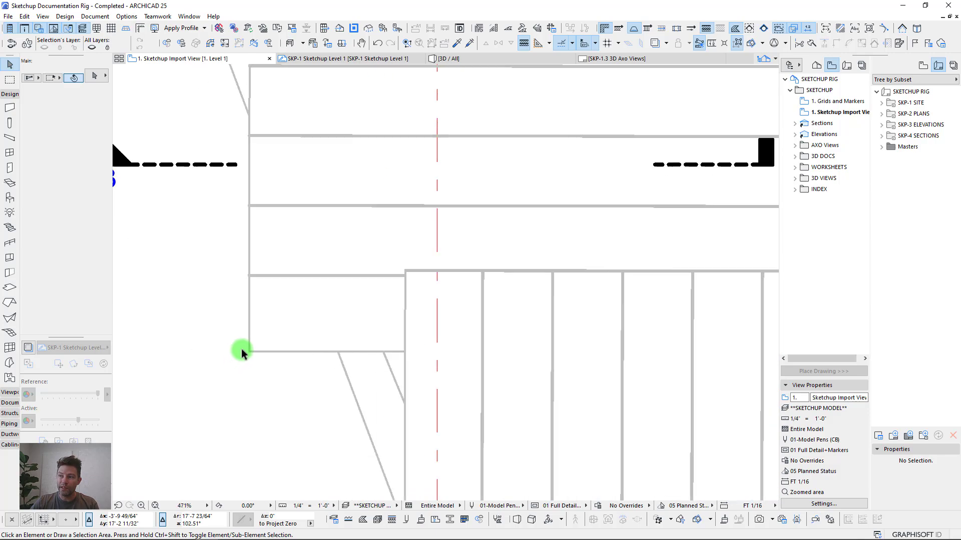
click(526, 43)
scroll(311, 330, down, 13)
middle_drag(365, 245, 354, 317)
scroll(381, 294, up, 1)
scroll(273, 332, up, 5)
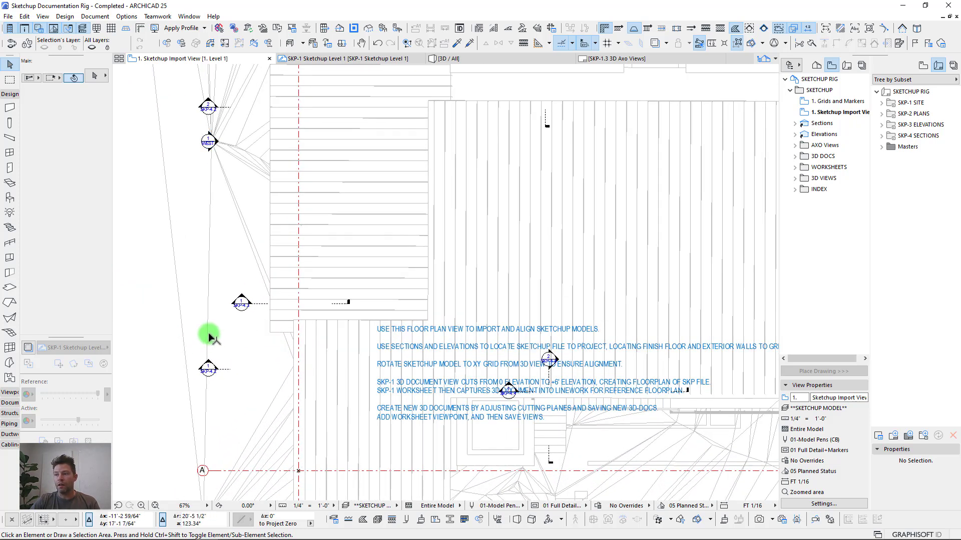
Step: Examine the import plan from the lower-left roof corner out to the whole house, comparing the roof outlines with the grid lines
scroll(280, 333, up, 3)
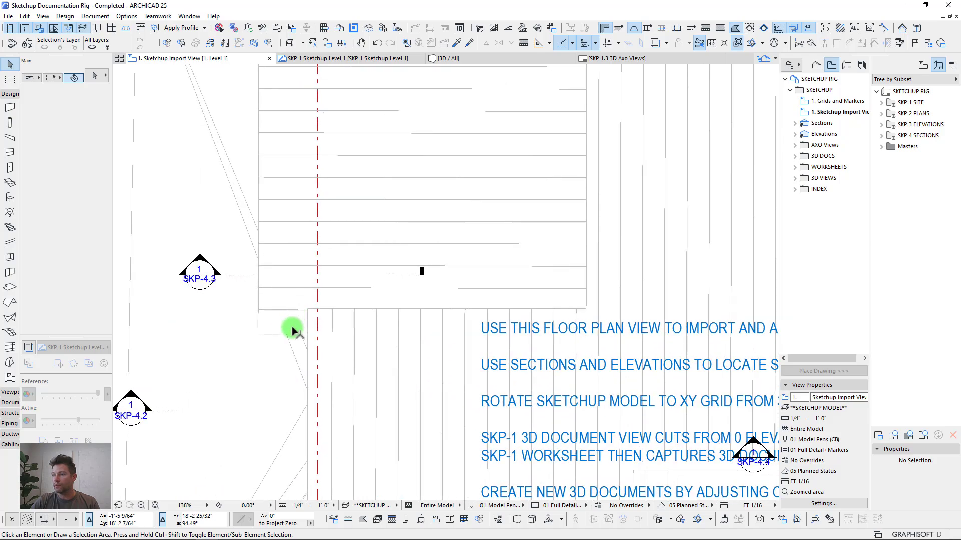
scroll(318, 212, down, 4)
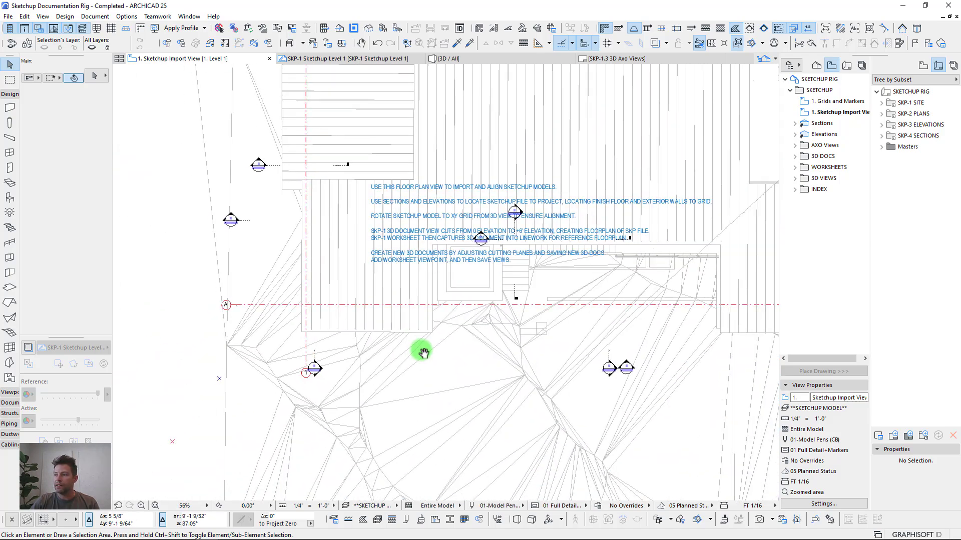
scroll(586, 315, down, 4)
middle_drag(587, 316, 468, 397)
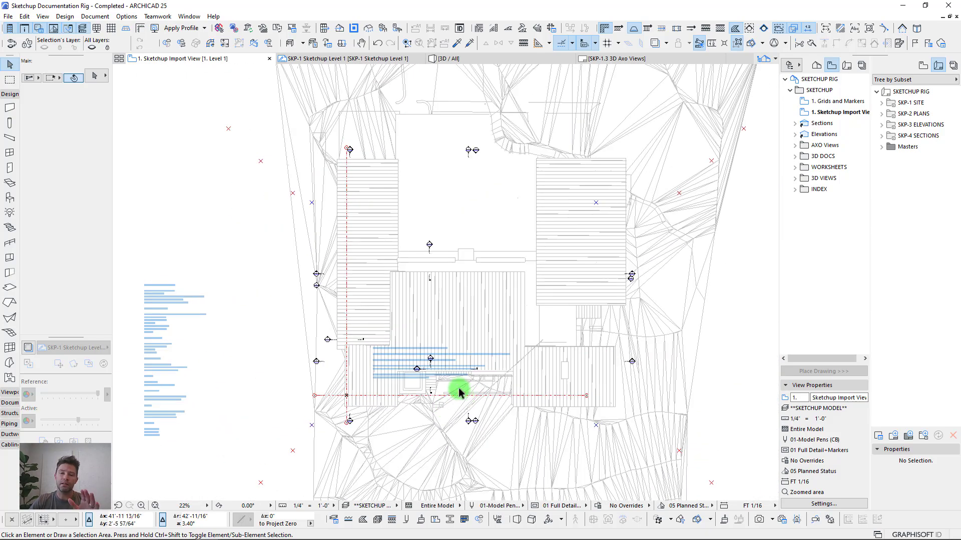
scroll(482, 322, up, 2)
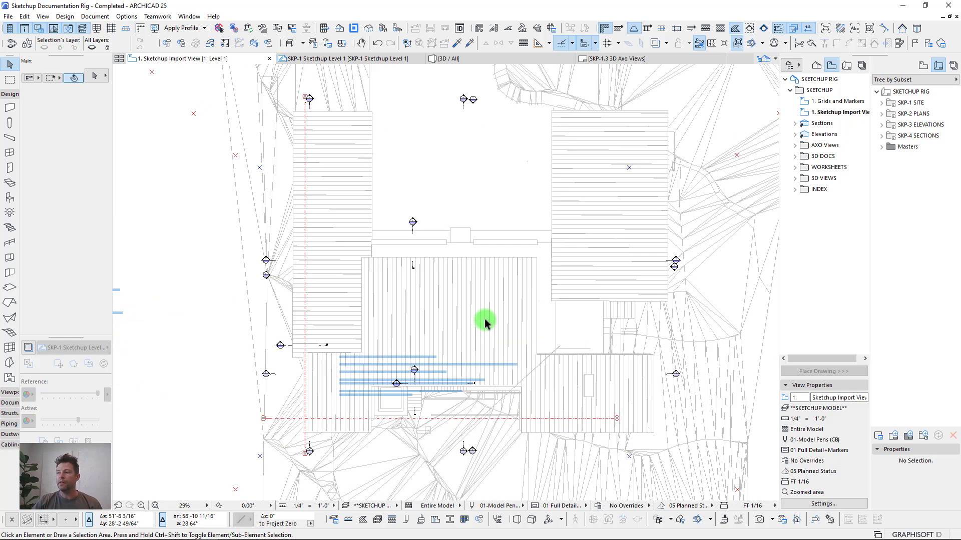
middle_drag(482, 321, 420, 329)
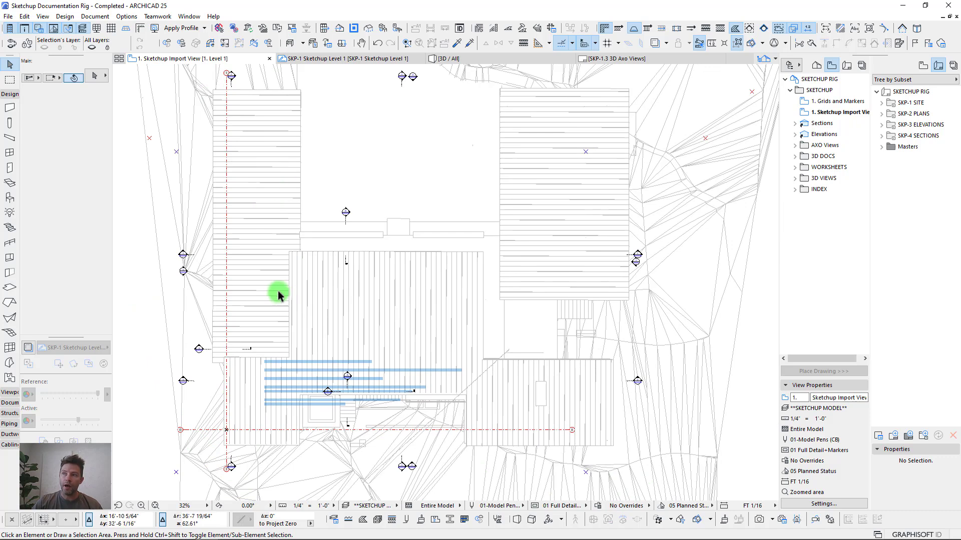
Step: Switch to the 3D view and inspect the long concrete foundation wall below the house up close
click(475, 58)
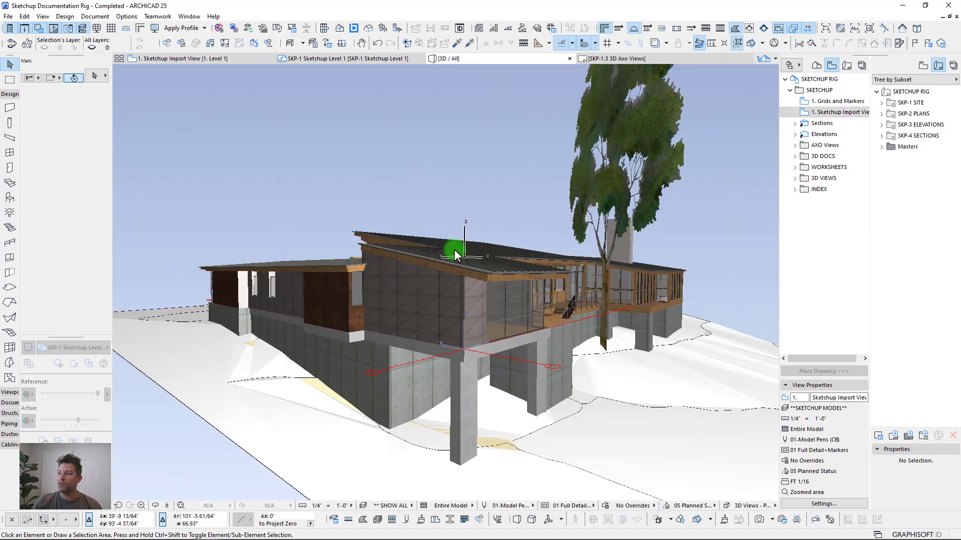
scroll(380, 365, up, 5)
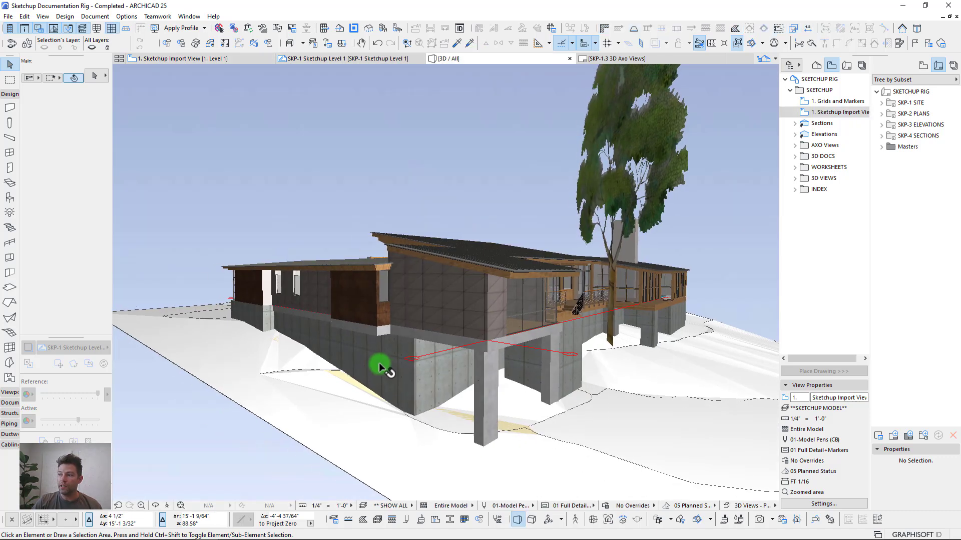
scroll(380, 368, up, 8)
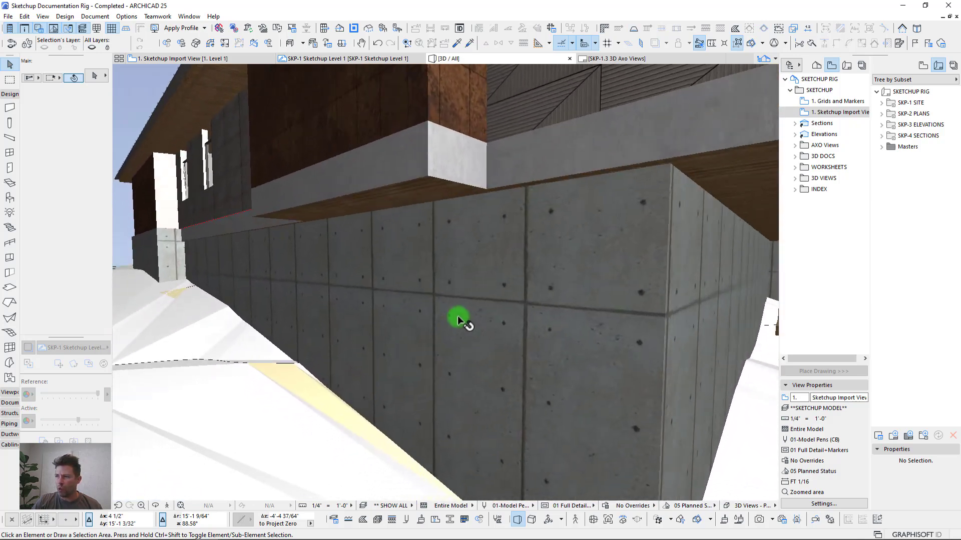
shift+middle_drag(584, 303, 412, 260)
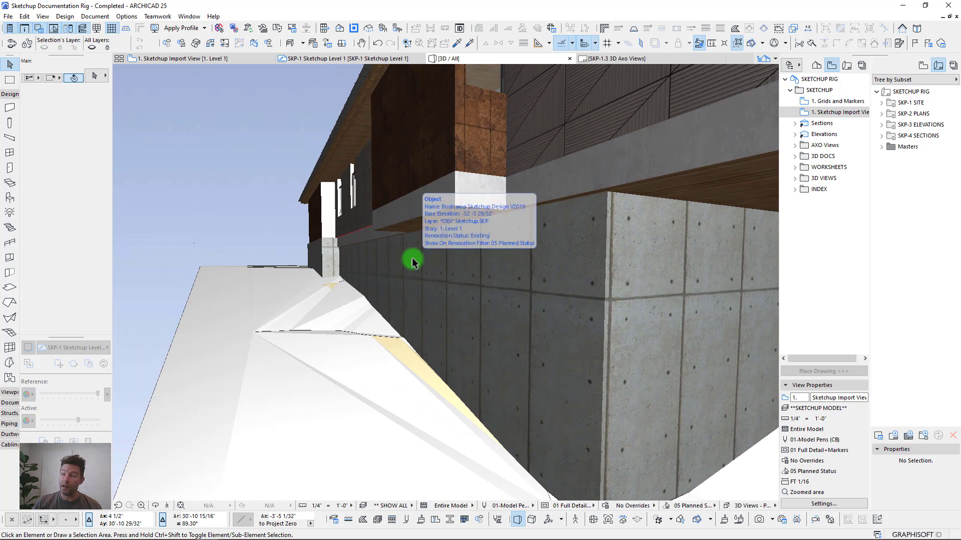
middle_drag(532, 300, 525, 327)
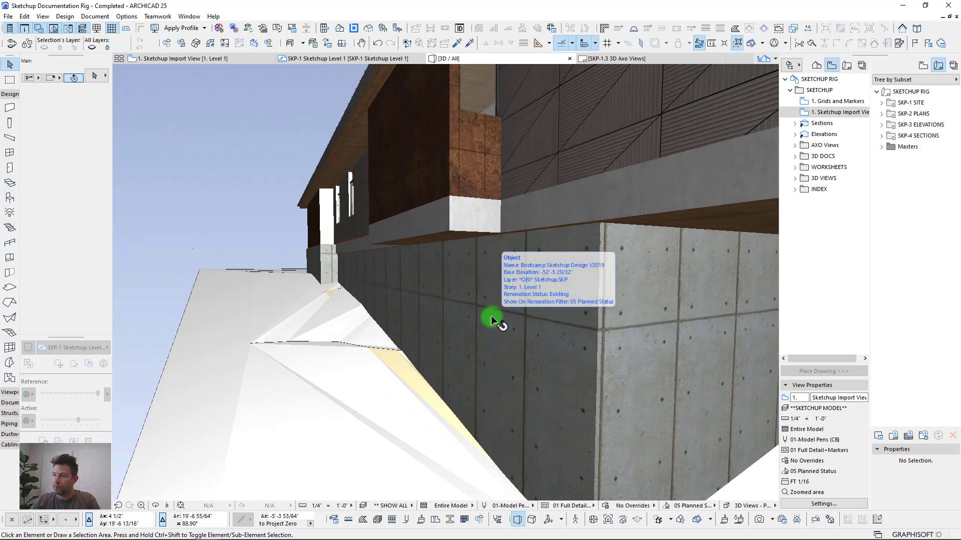
middle_drag(434, 308, 435, 316)
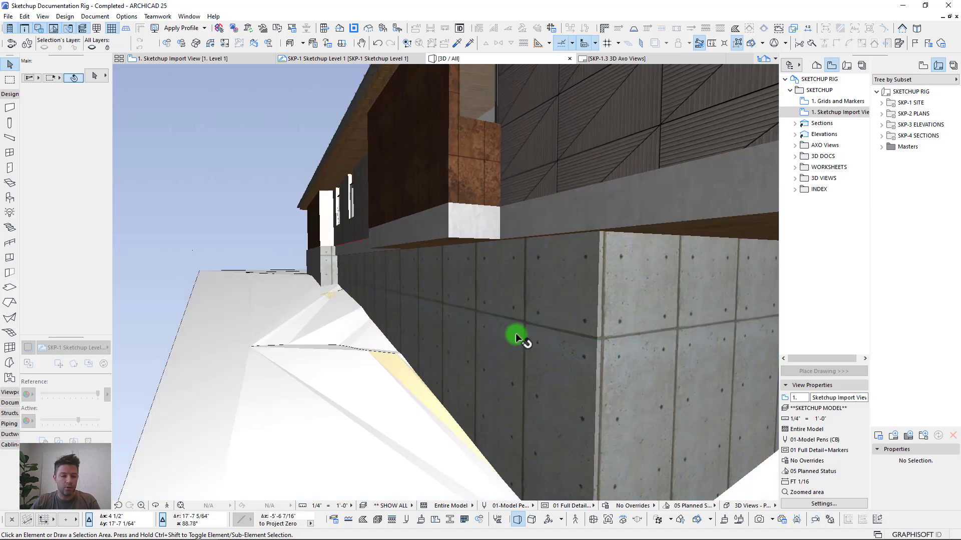
middle_drag(482, 347, 490, 348)
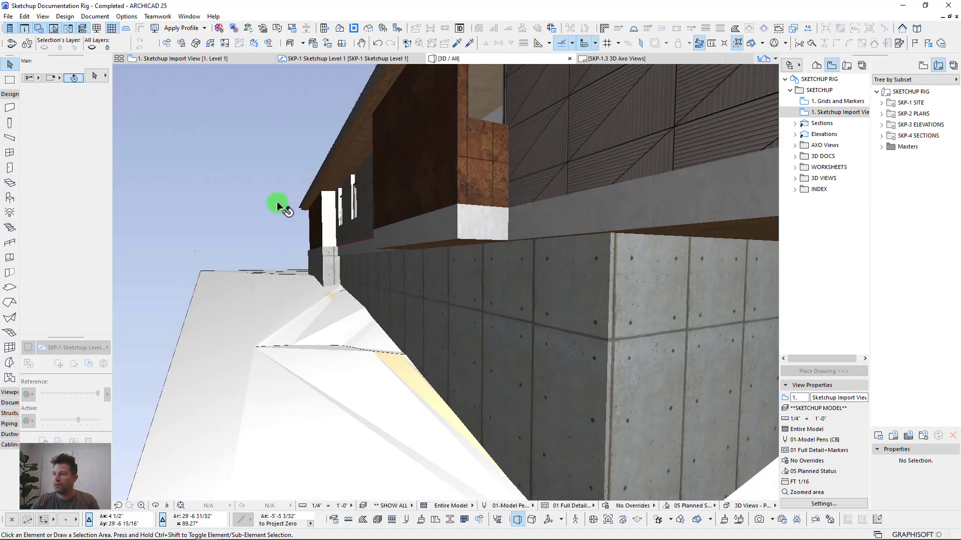
Step: Try to rotate the imported SketchUp object in the horizontal plane about a point on the concrete wall, using the wall direction as reference
right_click(227, 174)
click(220, 255)
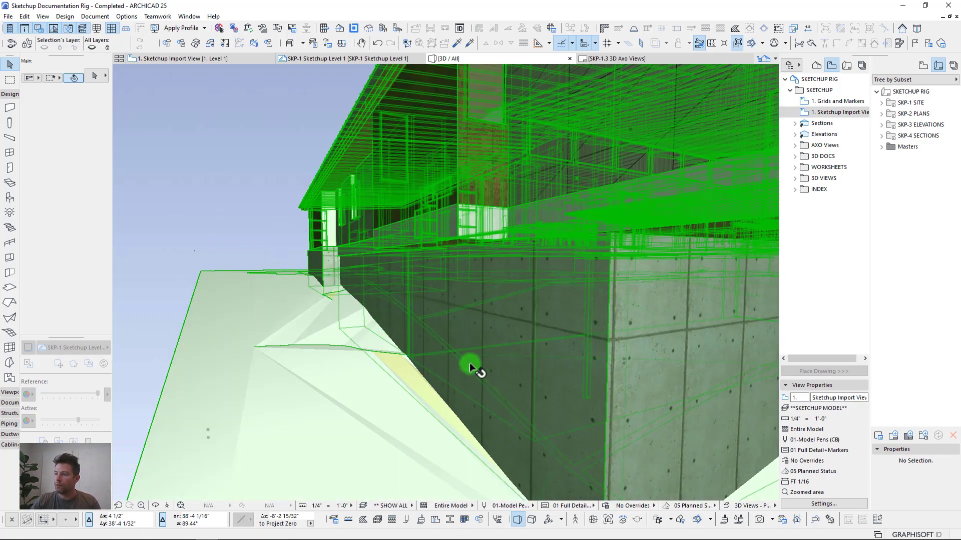
click(469, 362)
key(ctrl+e)
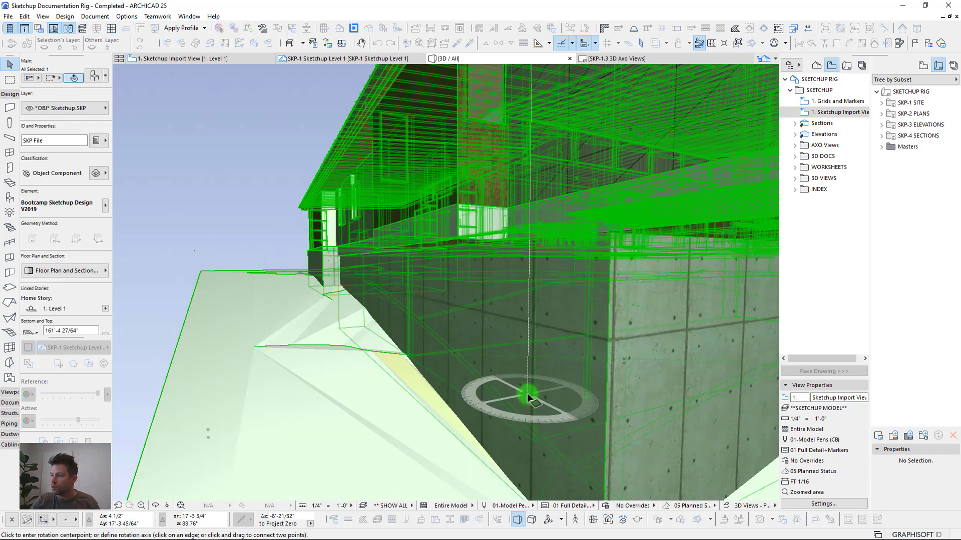
scroll(517, 382, up, 5)
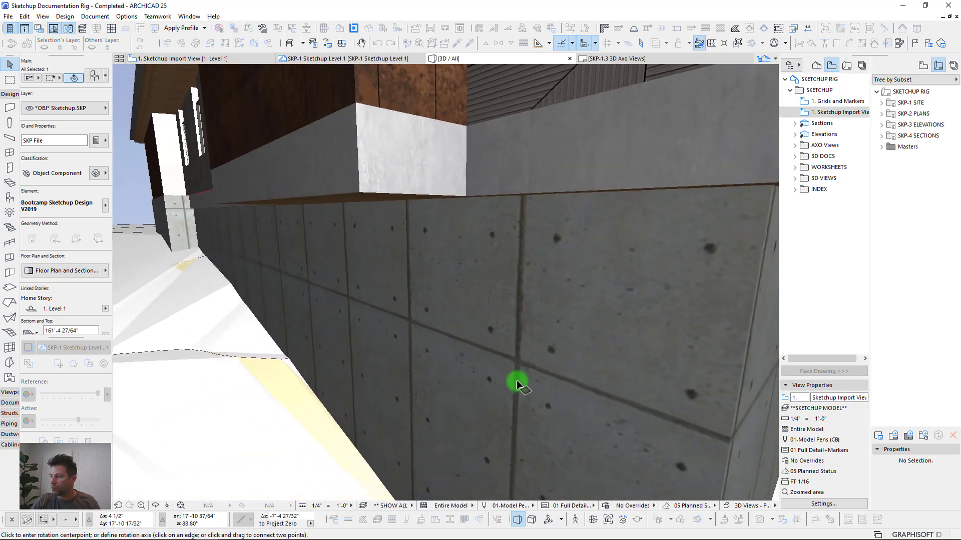
click(456, 395)
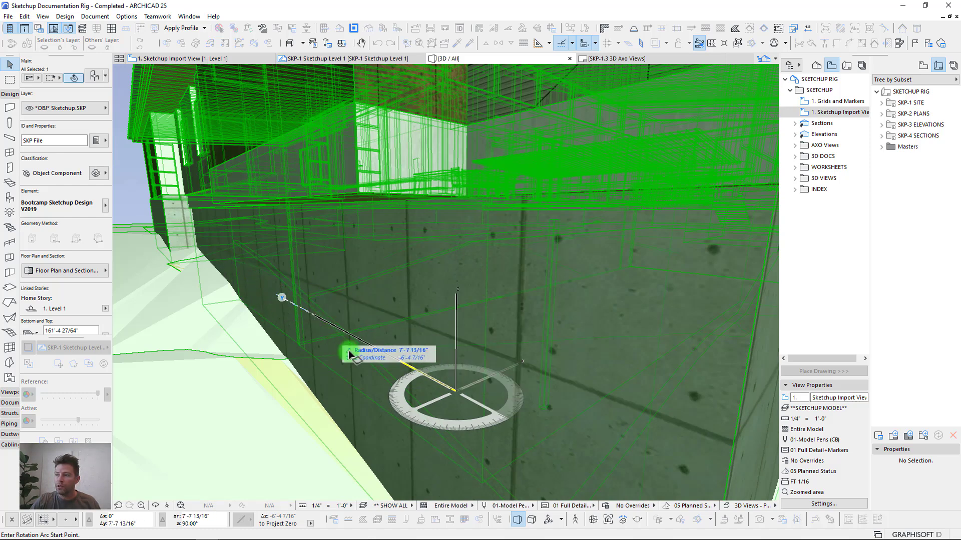
middle_drag(349, 344, 427, 344)
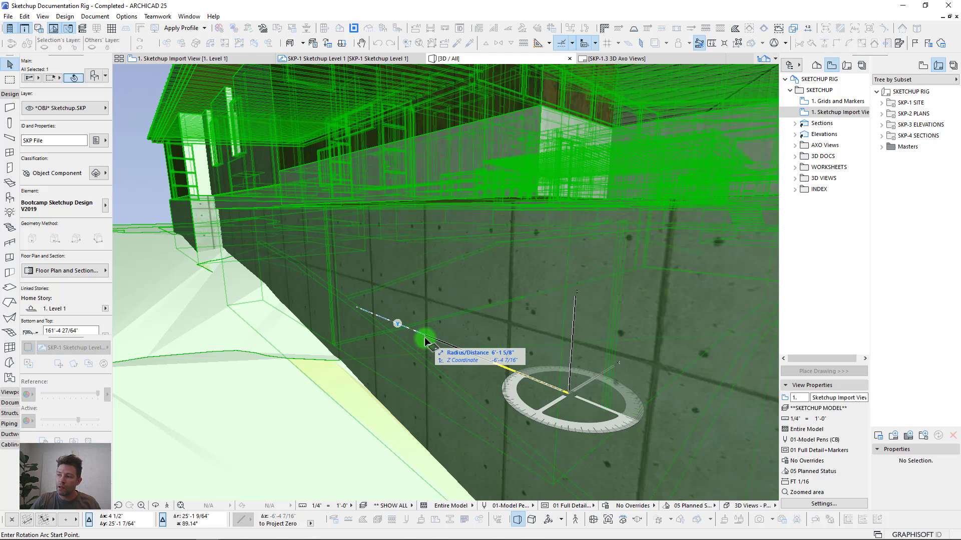
click(378, 418)
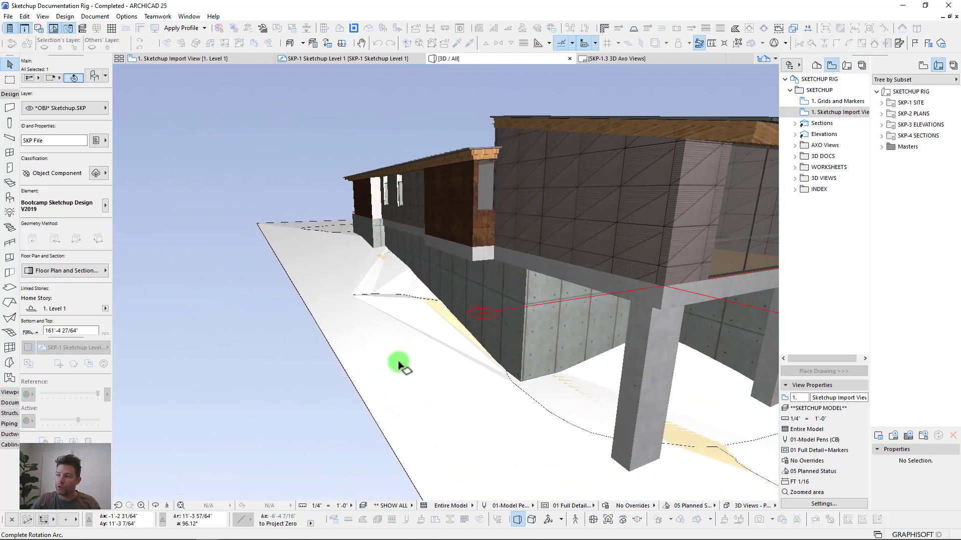
shift+middle_drag(413, 350, 414, 350)
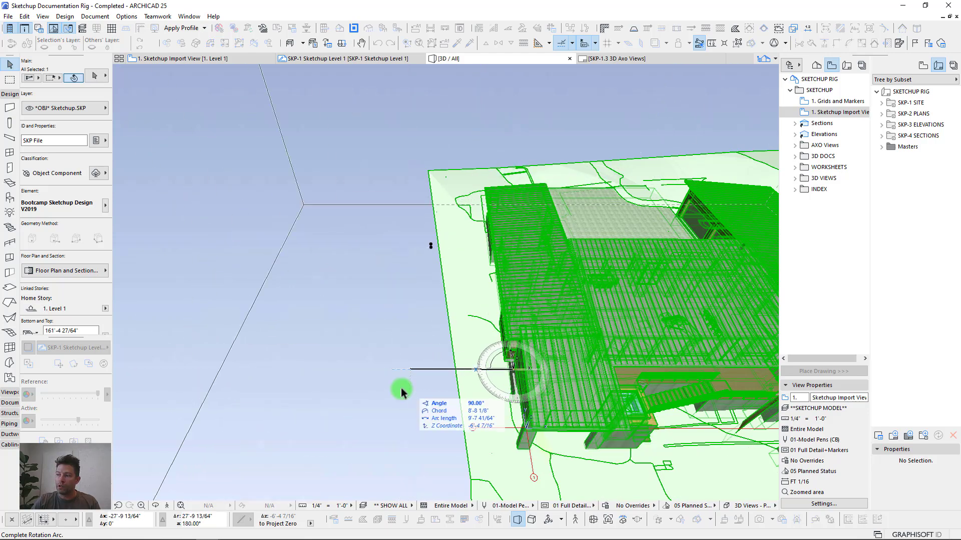
key(Escape)
click(344, 399)
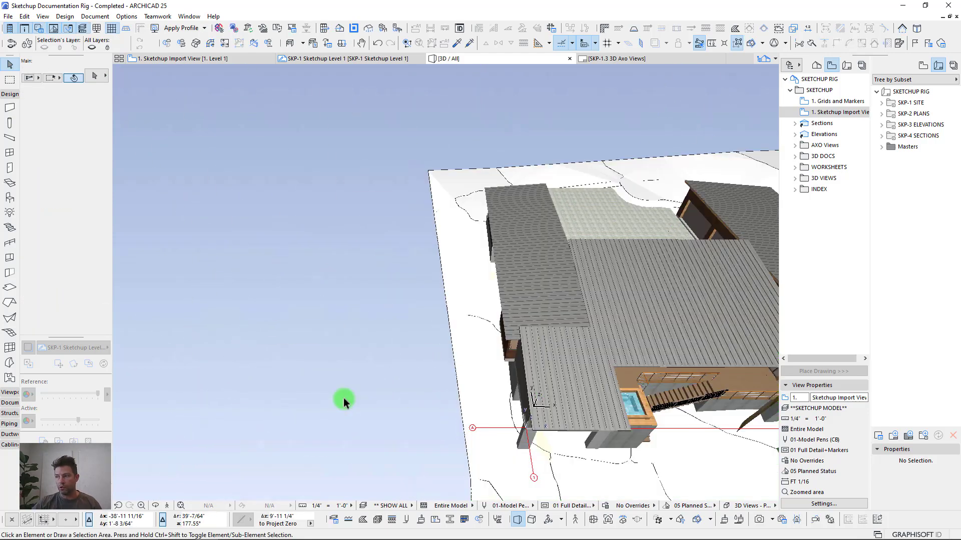
key(ctrl+shift+w)
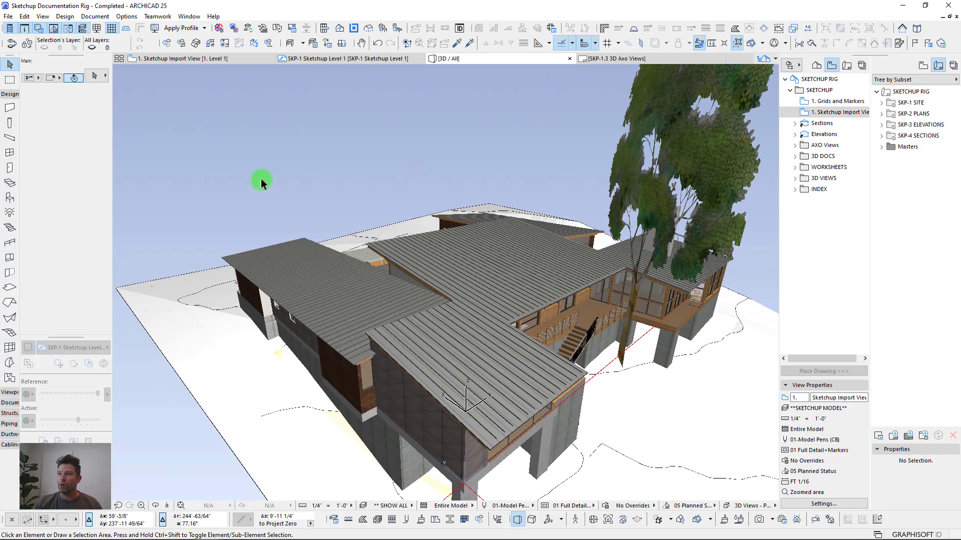
Step: Reread the Import and Align note steps in the Sketchup Import View and check the structure's bottom left corner at grids A and 1
click(202, 58)
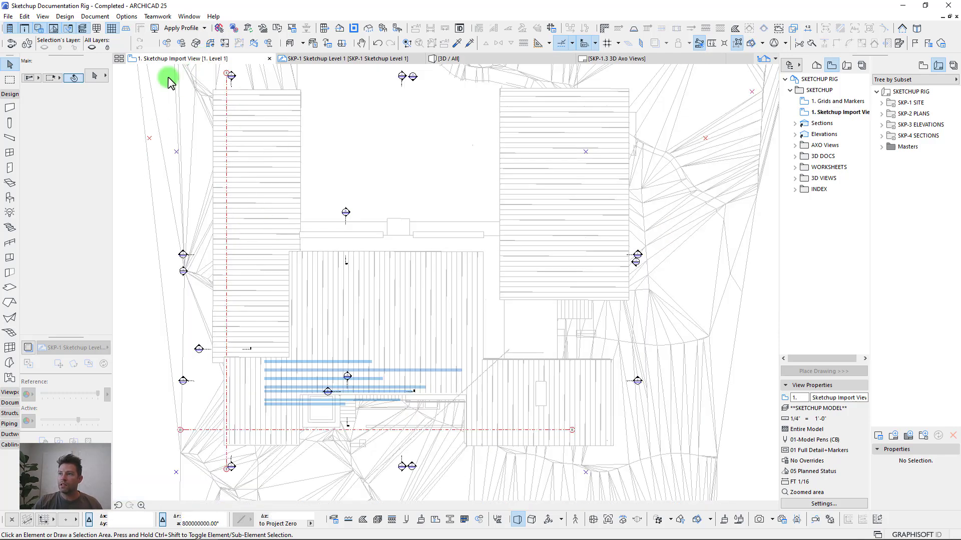
middle_drag(340, 301, 666, 267)
scroll(288, 240, up, 7)
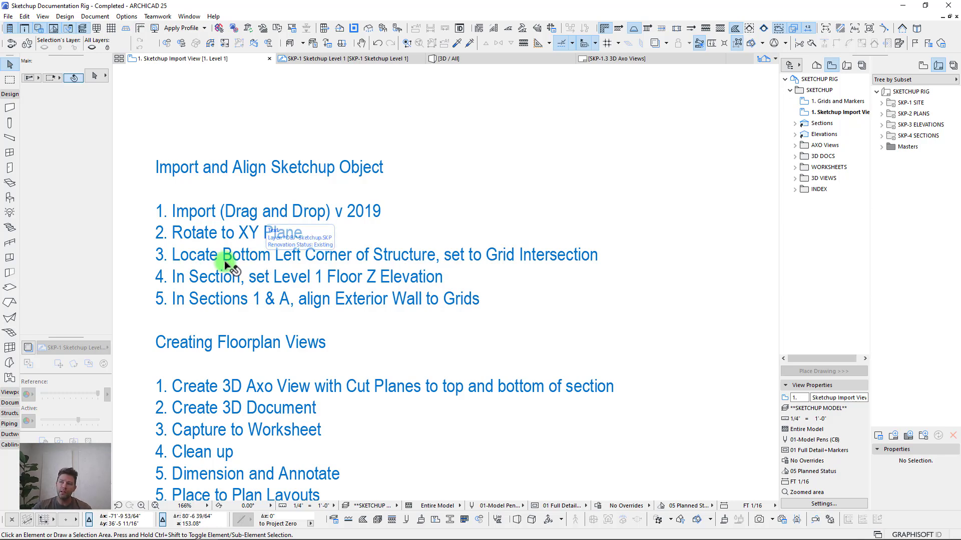
scroll(386, 333, down, 8)
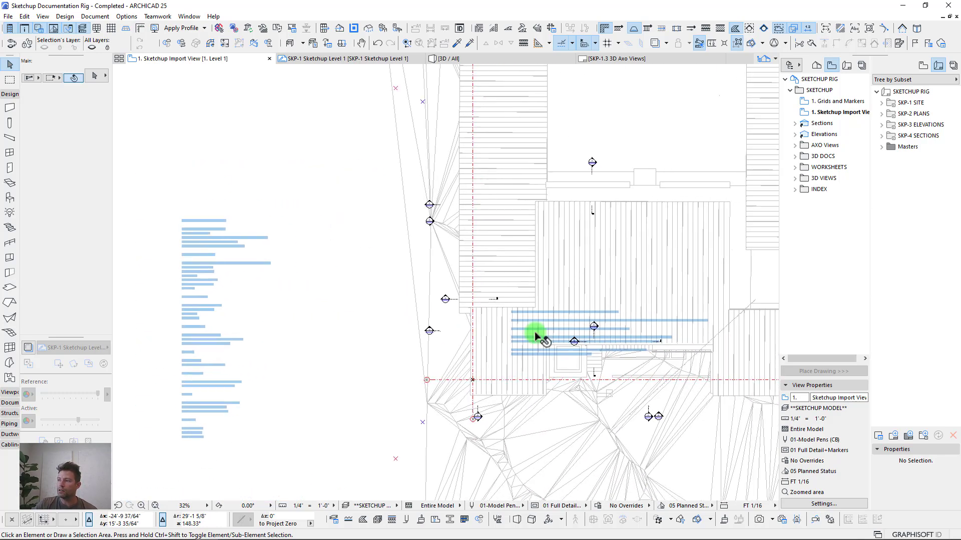
scroll(491, 380, up, 4)
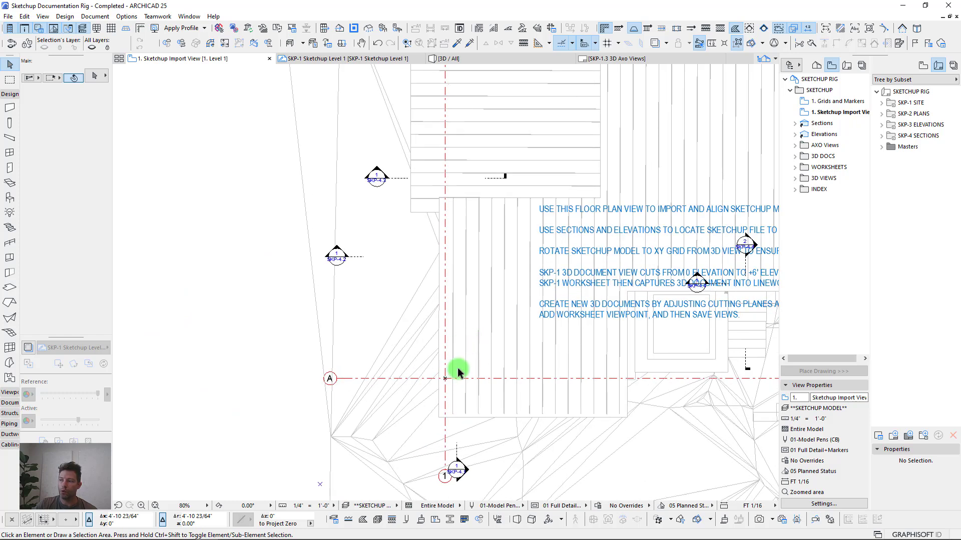
Step: Inspect the exterior wall corner at the intersection of grids A and 1 up close in the 3D view
click(463, 59)
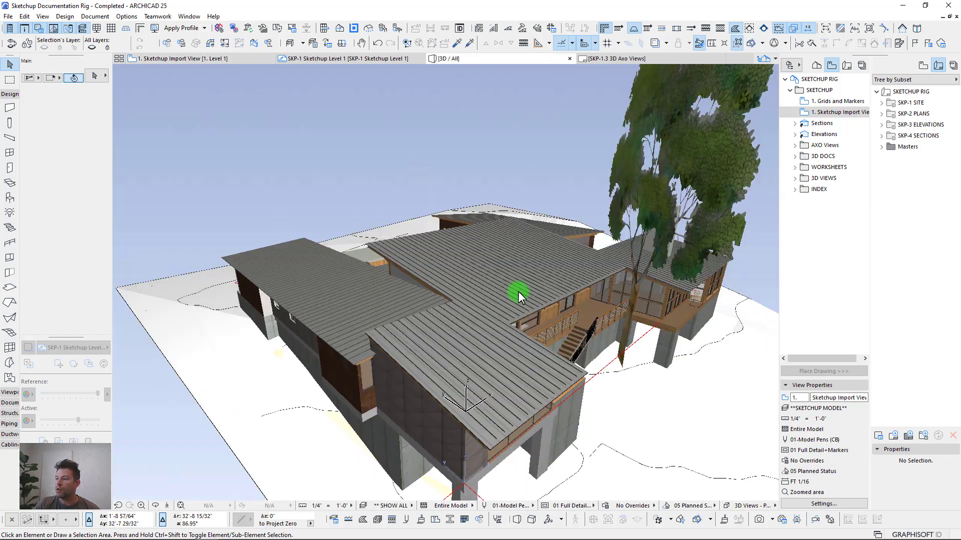
shift+middle_drag(484, 434, 480, 390)
scroll(477, 384, up, 5)
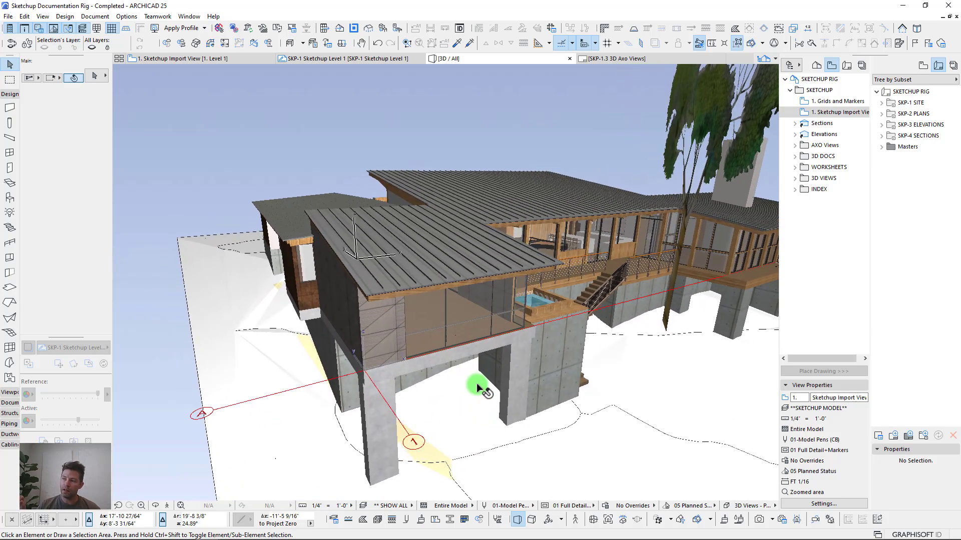
scroll(476, 383, up, 6)
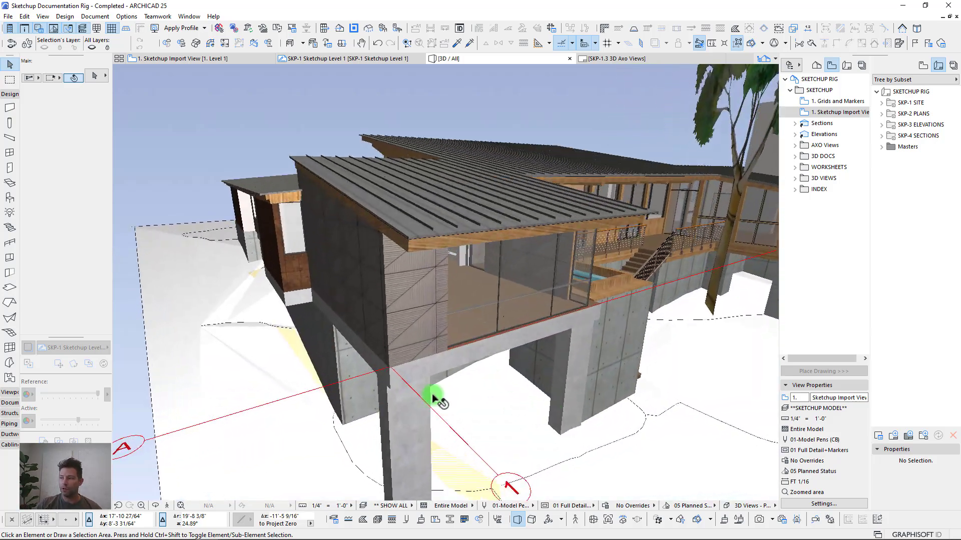
scroll(473, 344, up, 10)
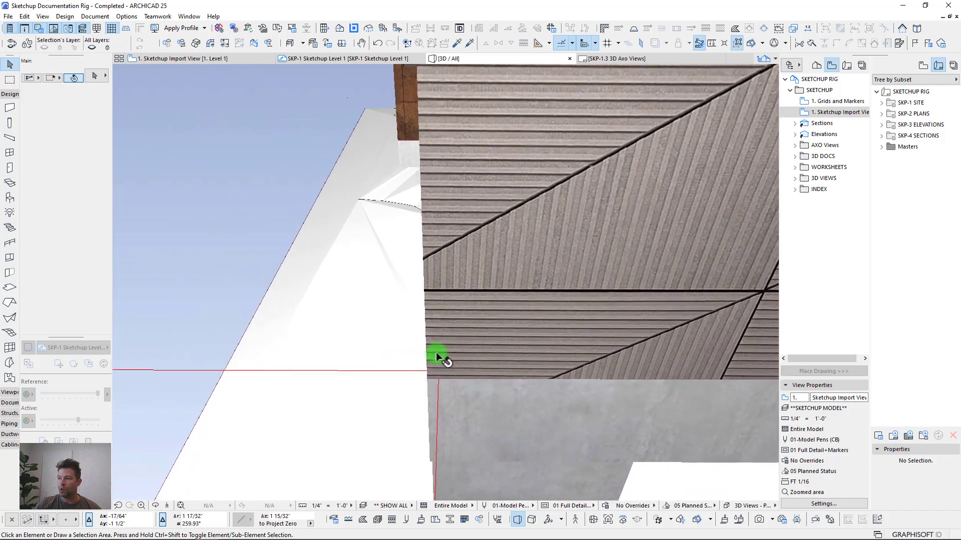
drag(436, 356, 450, 399)
scroll(449, 398, down, 10)
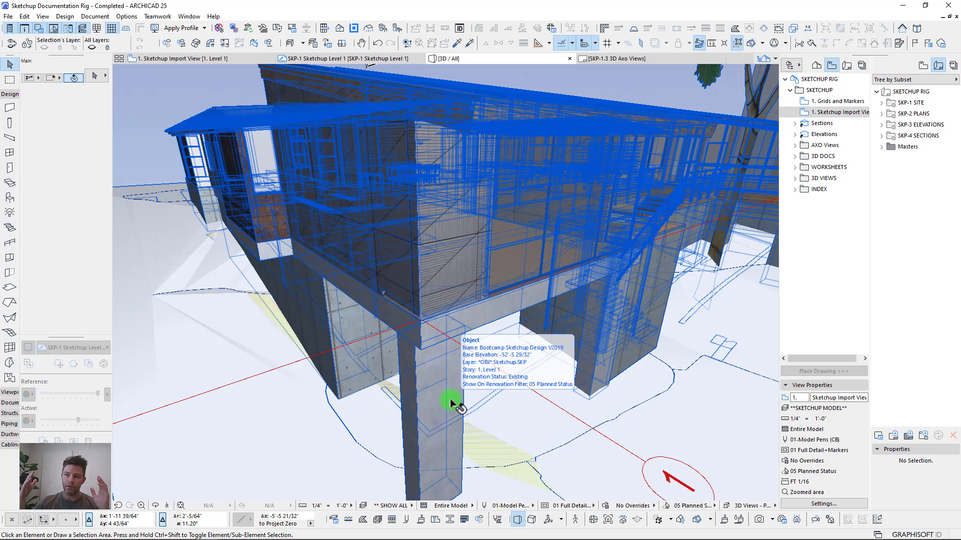
drag(449, 398, 416, 264)
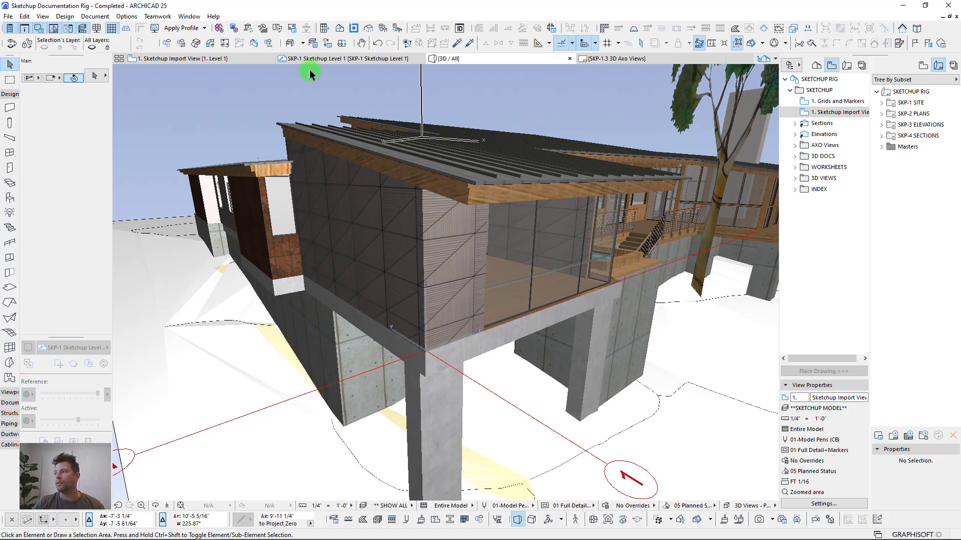
Step: Return to the Sketchup Import View and review the plan around the grid lines, section markers and workflow notes
mouse_move(305, 63)
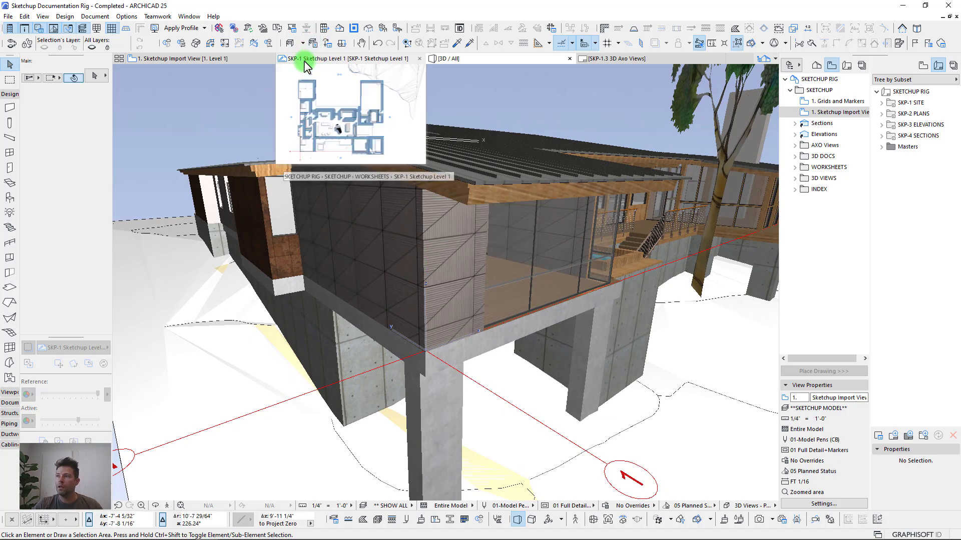
click(212, 58)
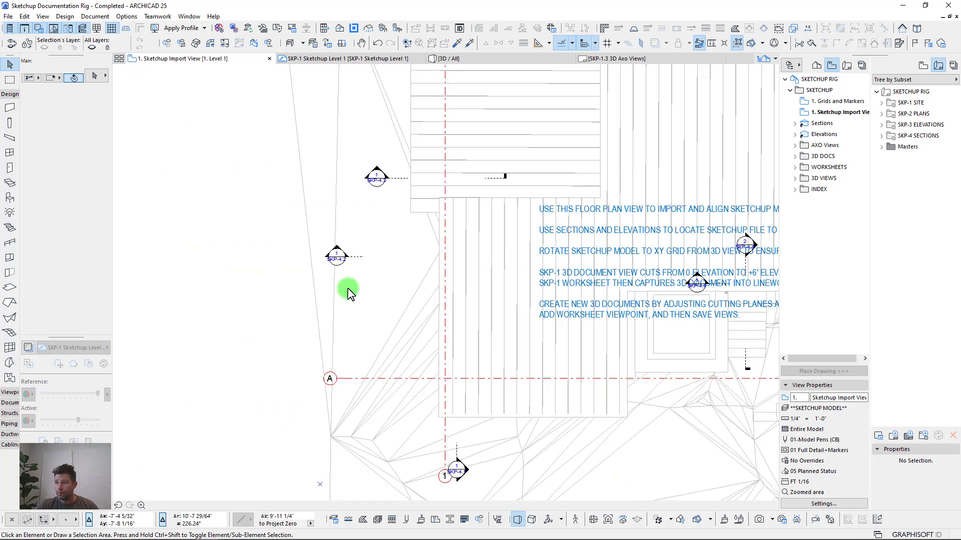
scroll(510, 321, down, 1)
middle_drag(511, 320, 336, 303)
scroll(338, 303, down, 4)
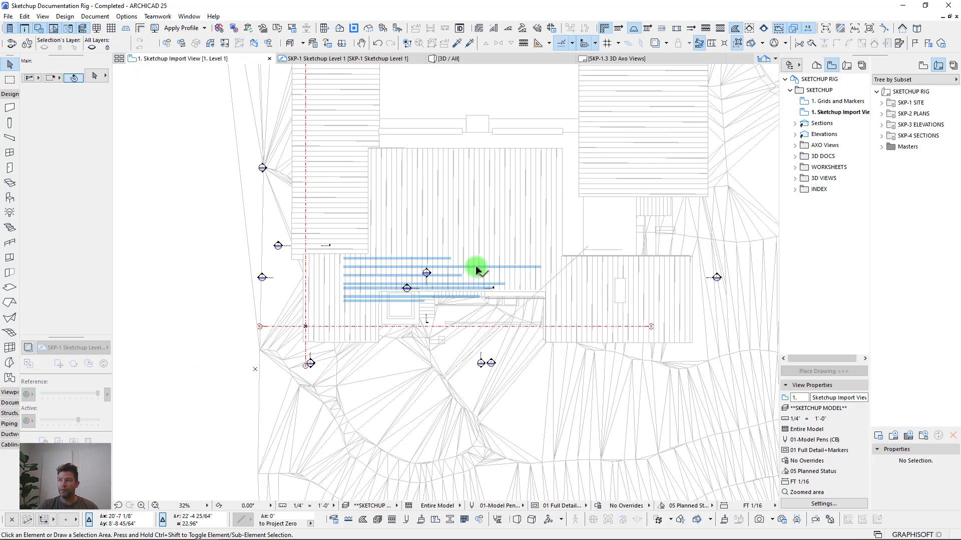
scroll(307, 292, up, 2)
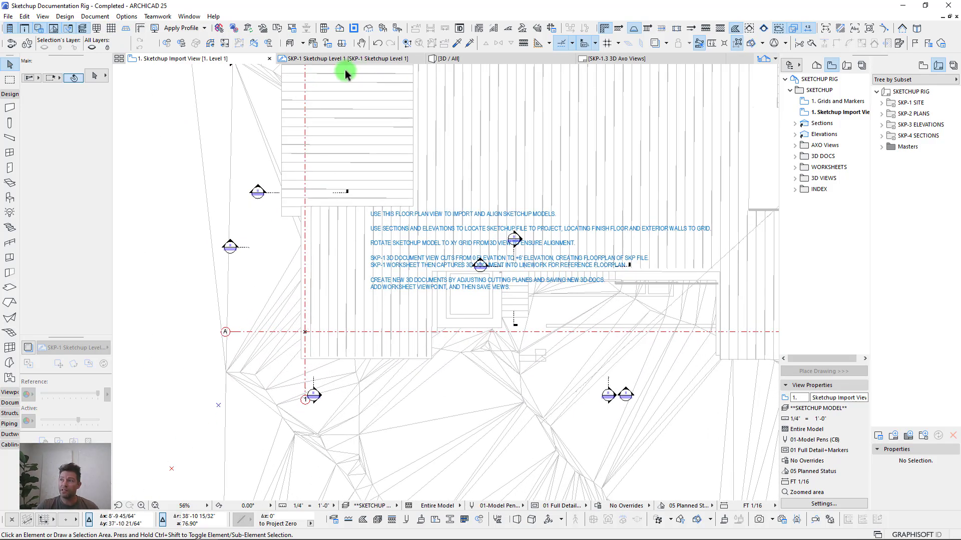
Step: Open the 1 BLDG SECTION view from the Sections folder and examine the level lines and elevation markers beside the building
mouse_move(334, 61)
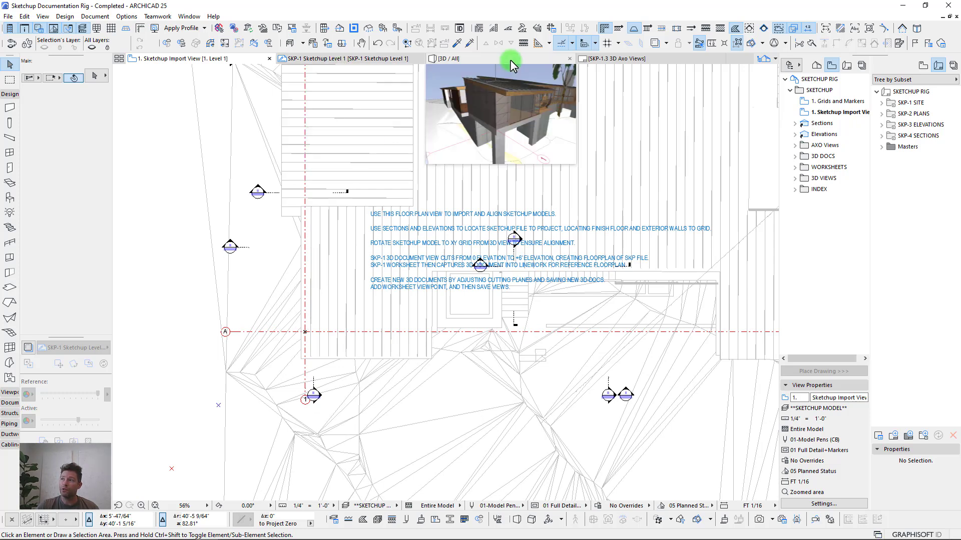
click(796, 124)
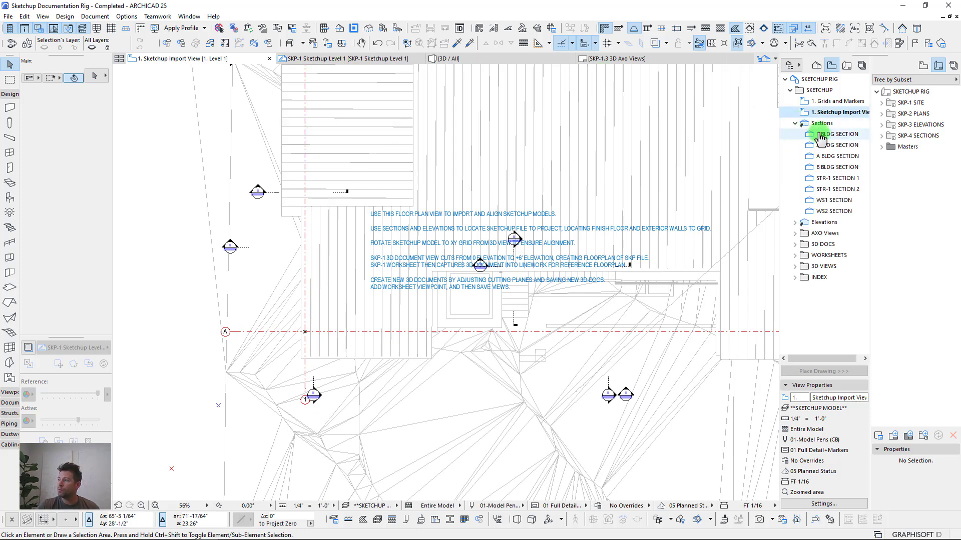
double_click(820, 135)
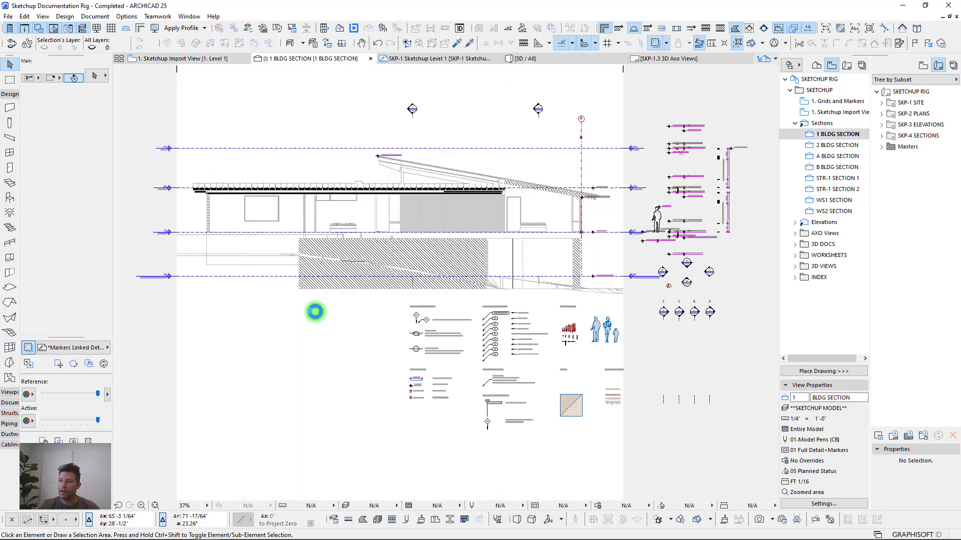
scroll(589, 205, up, 5)
mouse_move(587, 207)
middle_down()
mouse_move(585, 217)
mouse_move(488, 219)
middle_up()
scroll(544, 215, down, 5)
middle_drag(545, 215, 560, 270)
scroll(647, 243, up, 3)
mouse_move(647, 243)
middle_down()
mouse_move(638, 241)
mouse_move(660, 203)
middle_up()
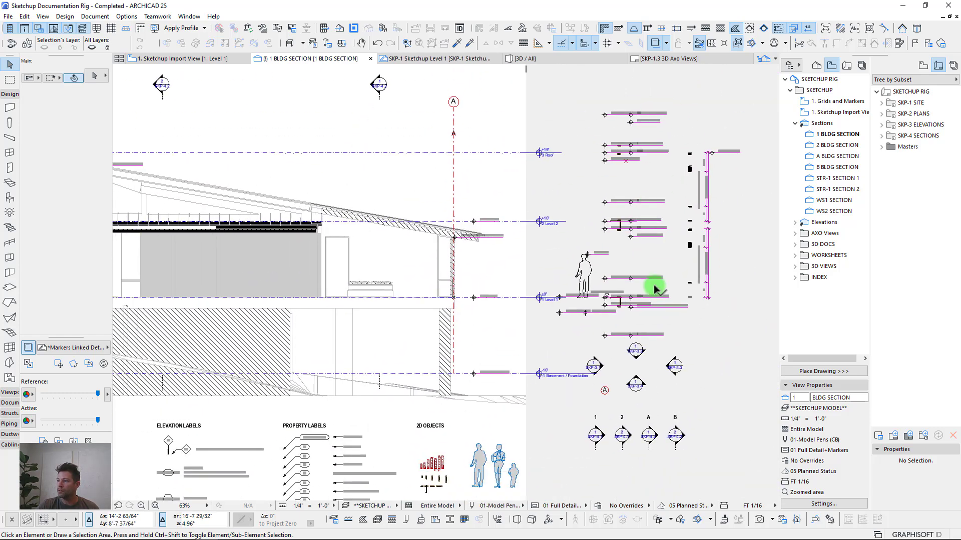
middle_drag(639, 244, 643, 203)
scroll(643, 213, up, 3)
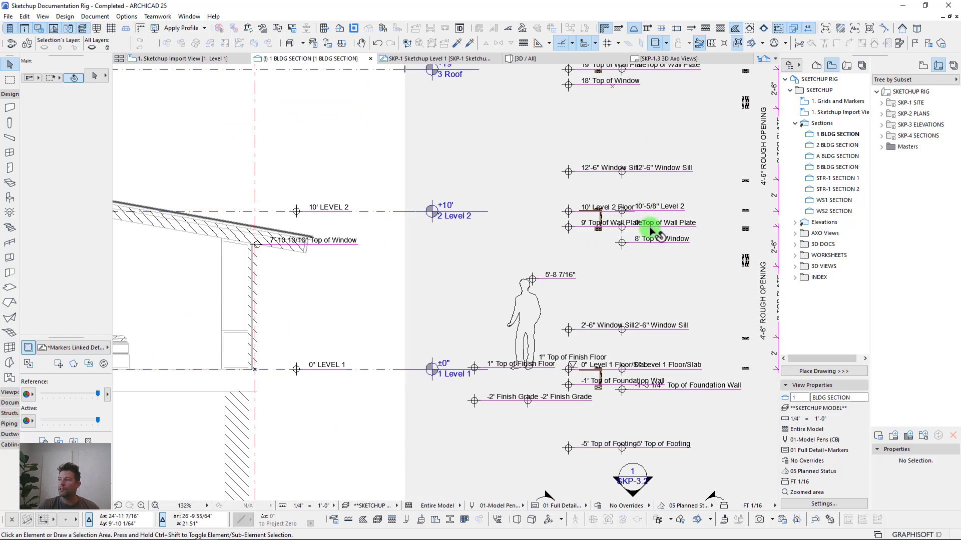
scroll(596, 365, up, 7)
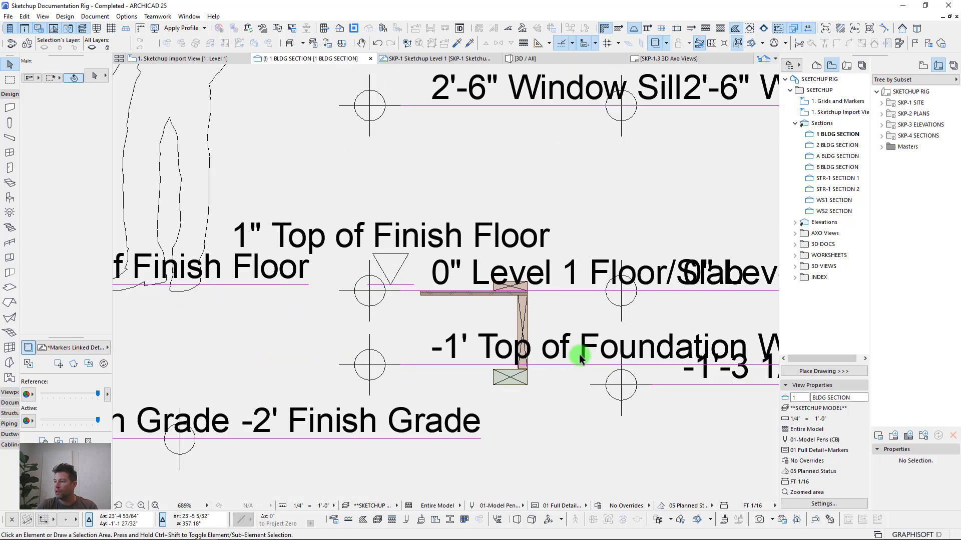
Step: Clear the framing detail and its overlapping second set of elevation labels from view beside the building section
drag(225, 230, 425, 409)
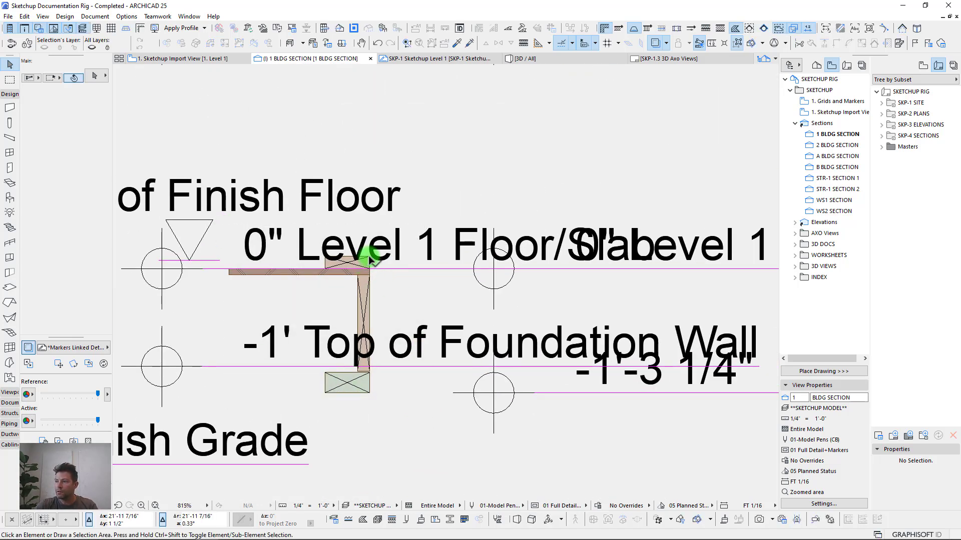
scroll(381, 260, down, 5)
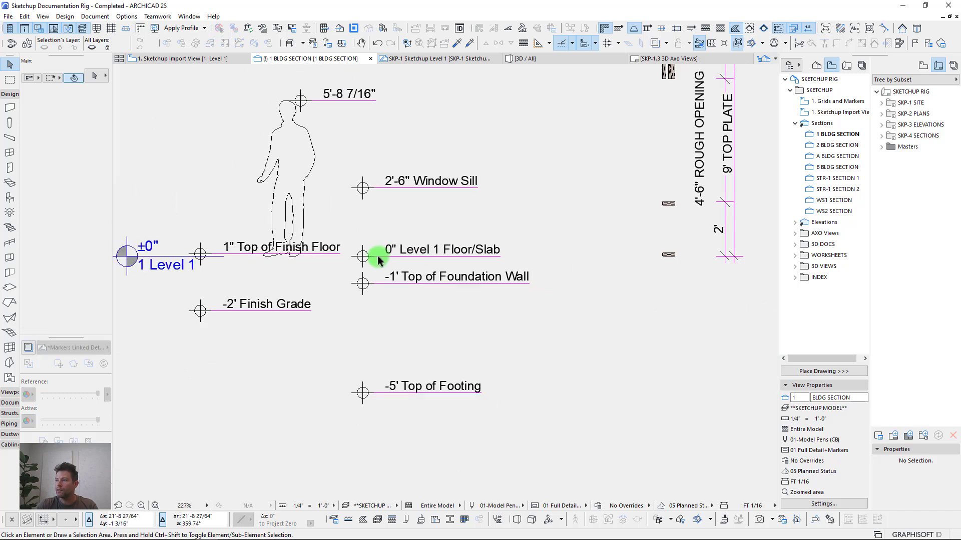
scroll(380, 260, down, 3)
scroll(401, 307, up, 3)
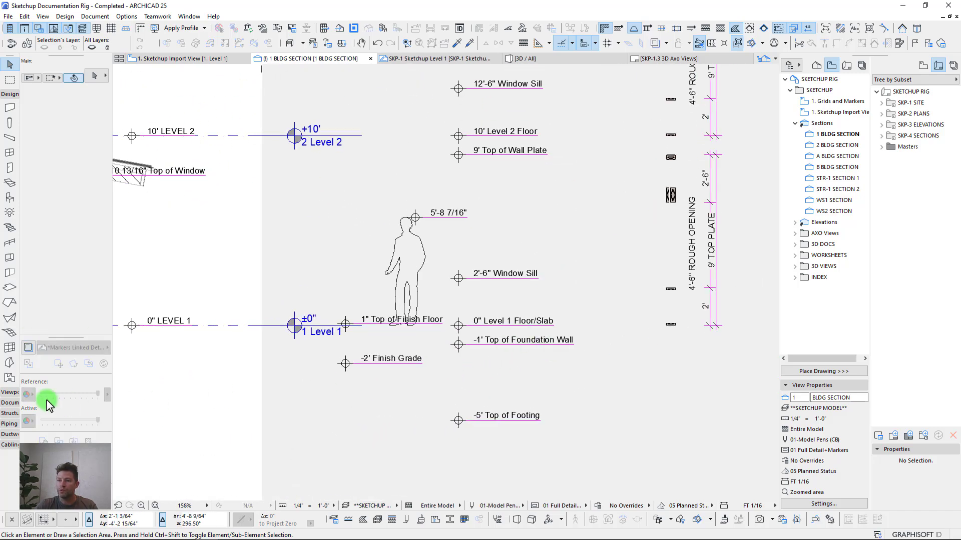
Step: Move the Window Sill elevation dimension from the marker column onto the lower left corner of the window at the building's far left
scroll(425, 351, up, 3)
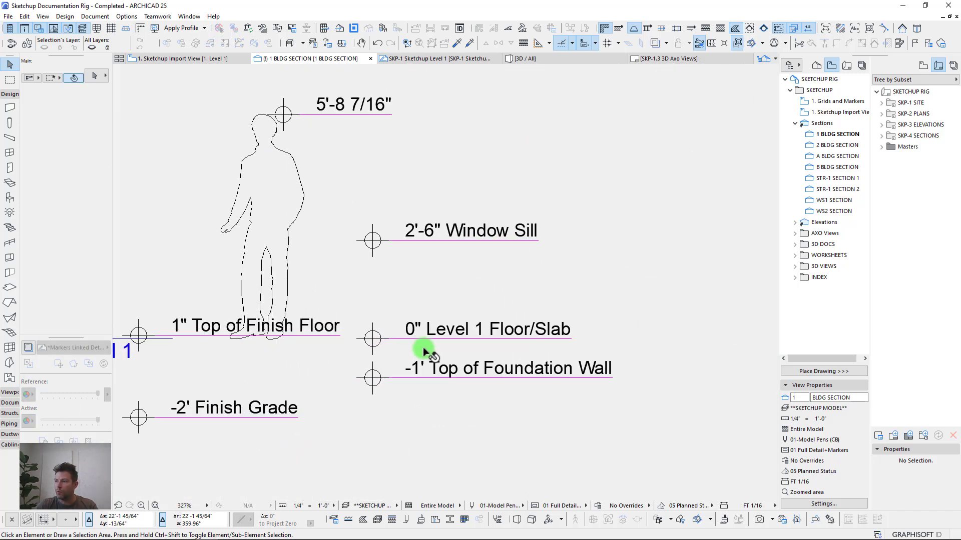
click(373, 240)
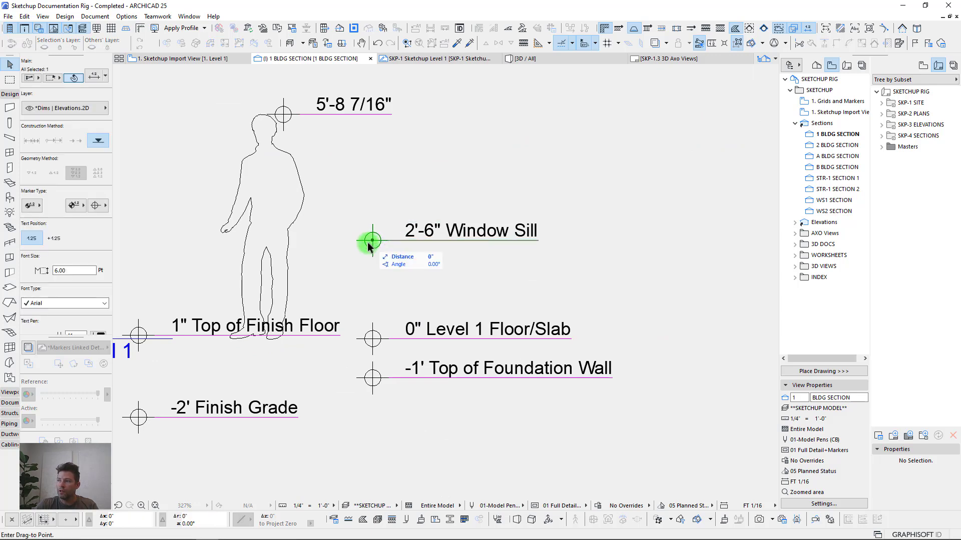
scroll(268, 273, down, 4)
middle_drag(268, 273, 332, 232)
middle_drag(202, 260, 436, 255)
middle_drag(337, 271, 652, 278)
scroll(242, 260, down, 3)
middle_drag(242, 259, 650, 281)
scroll(210, 267, down, 1)
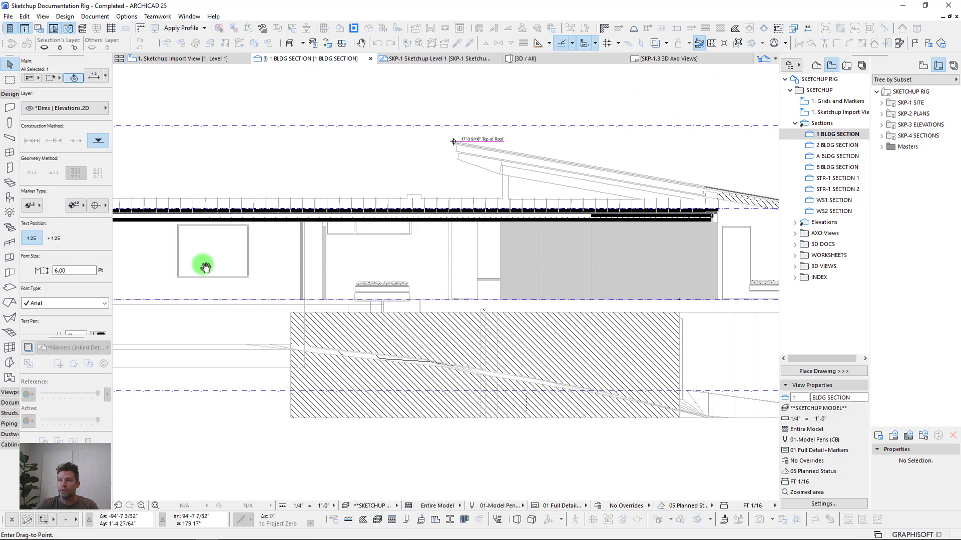
middle_drag(194, 265, 456, 260)
scroll(450, 274, up, 5)
scroll(390, 271, up, 2)
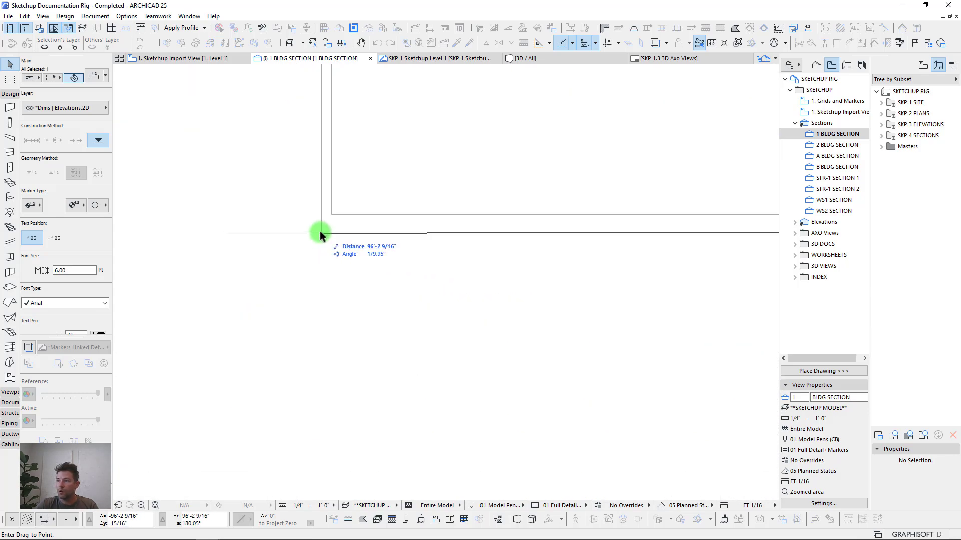
click(364, 263)
scroll(362, 250, down, 5)
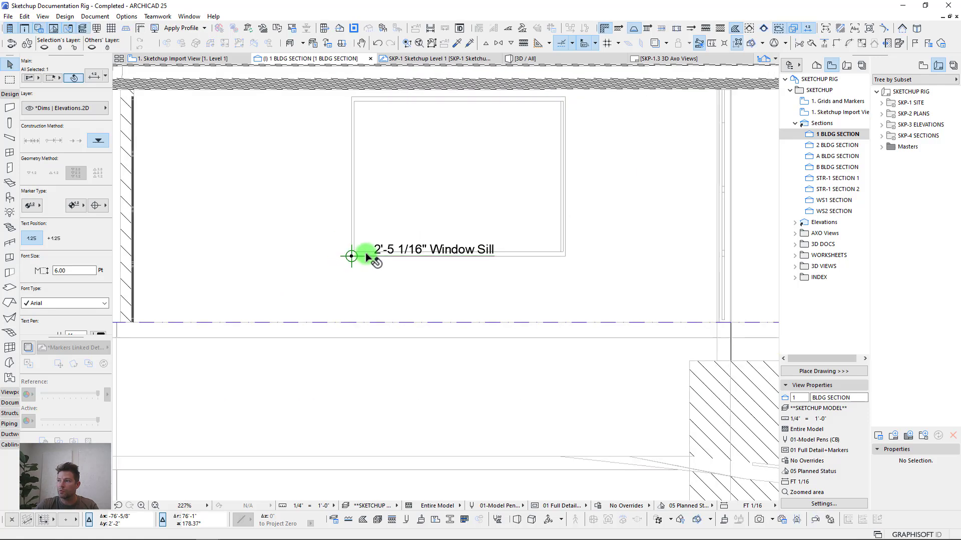
scroll(521, 279, down, 2)
middle_drag(518, 280, 290, 323)
scroll(290, 322, down, 2)
middle_drag(720, 330, 671, 330)
scroll(583, 288, up, 3)
middle_drag(585, 287, 630, 274)
key(Escape)
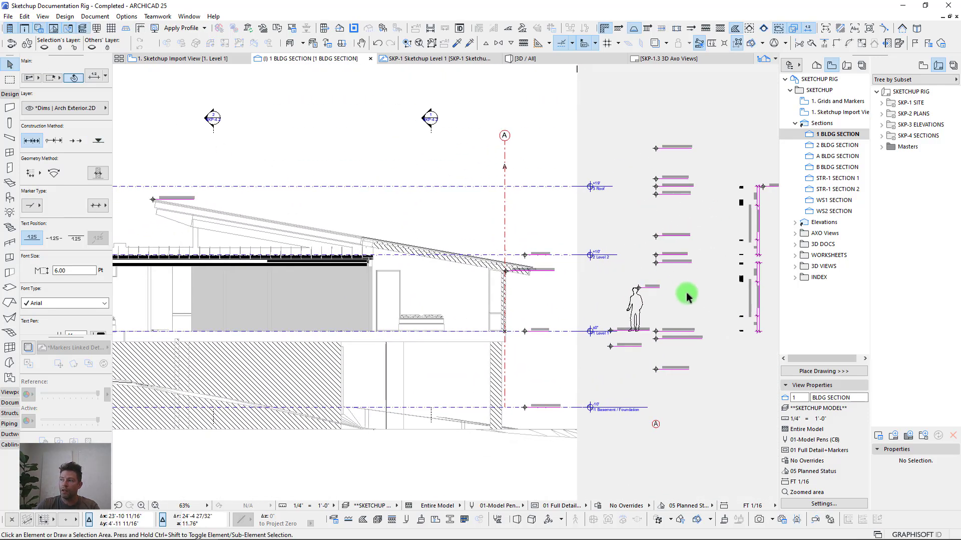
Step: Try to drag the imported SketchUp object vertically in the section to set its elevation
scroll(388, 308, up, 2)
middle_drag(389, 307, 403, 294)
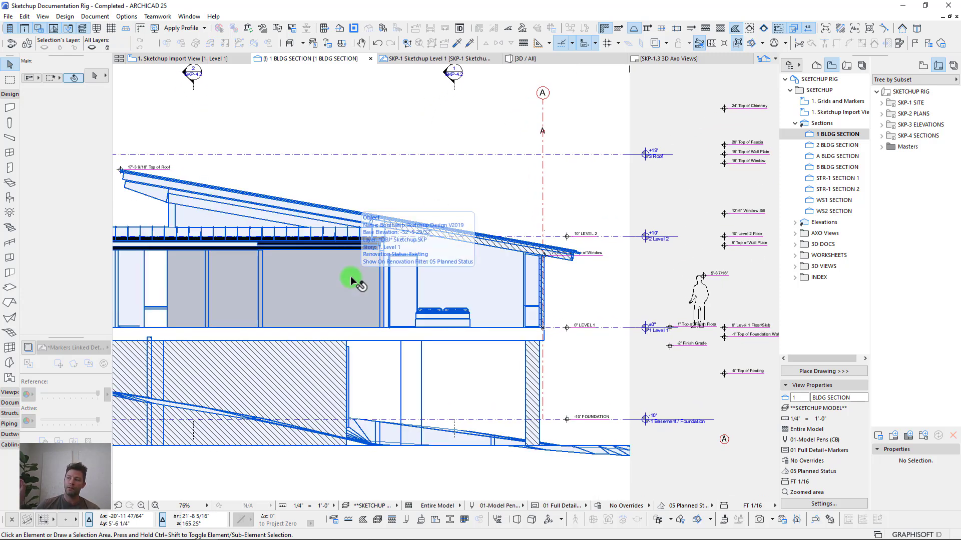
click(350, 276)
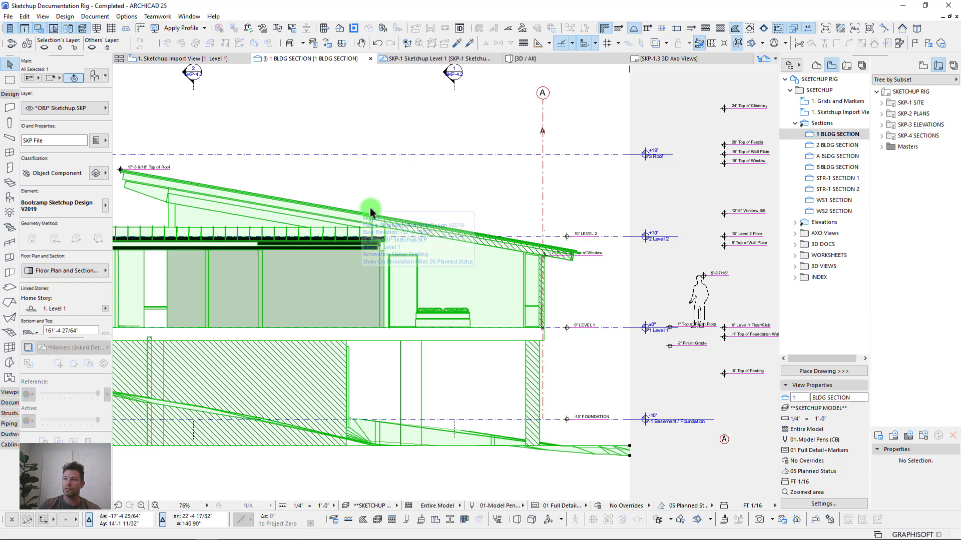
scroll(375, 172, down, 4)
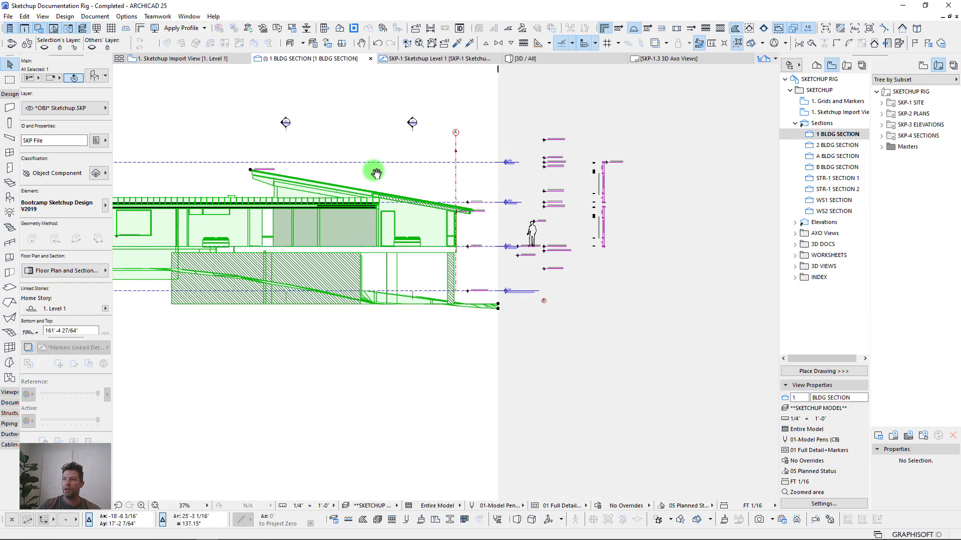
key(ctrl+d)
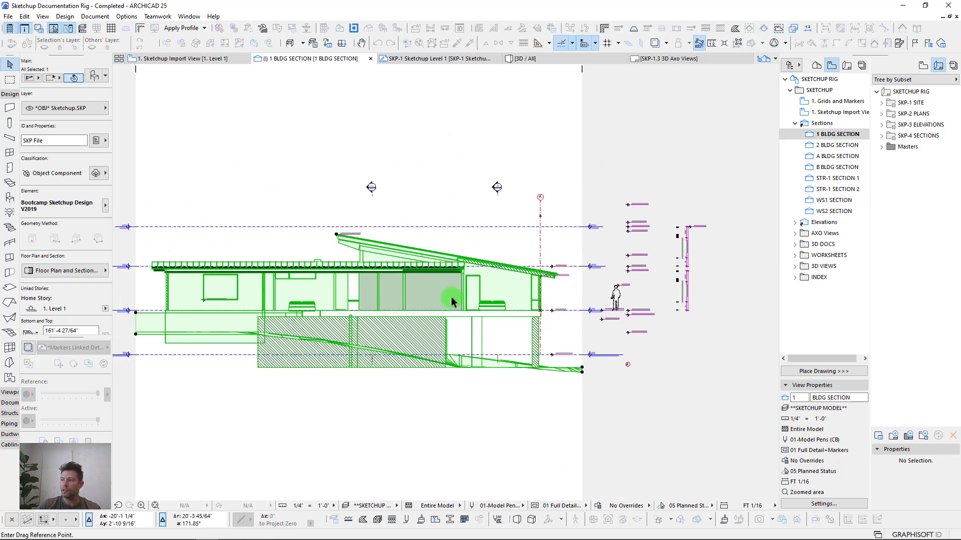
click(453, 299)
scroll(462, 138, down, 2)
middle_drag(463, 140, 476, 211)
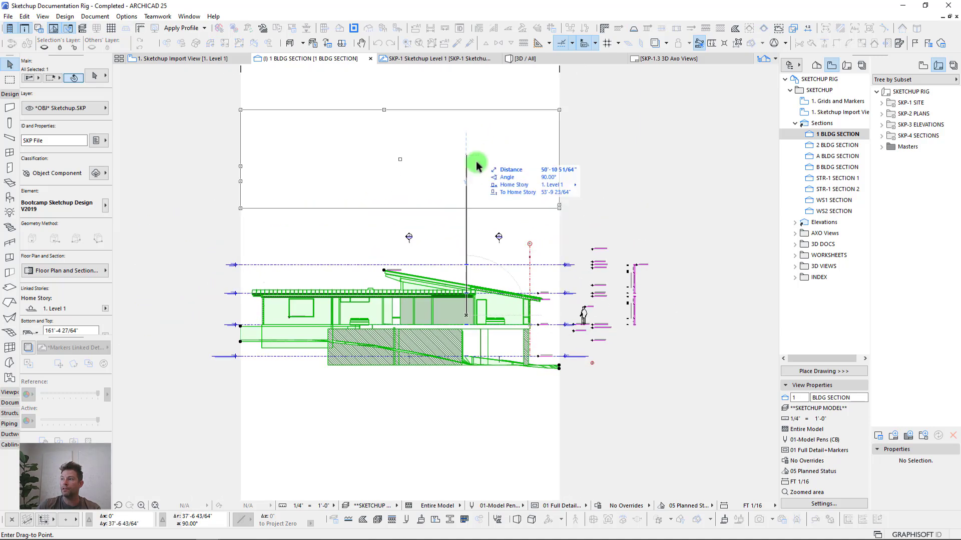
click(478, 326)
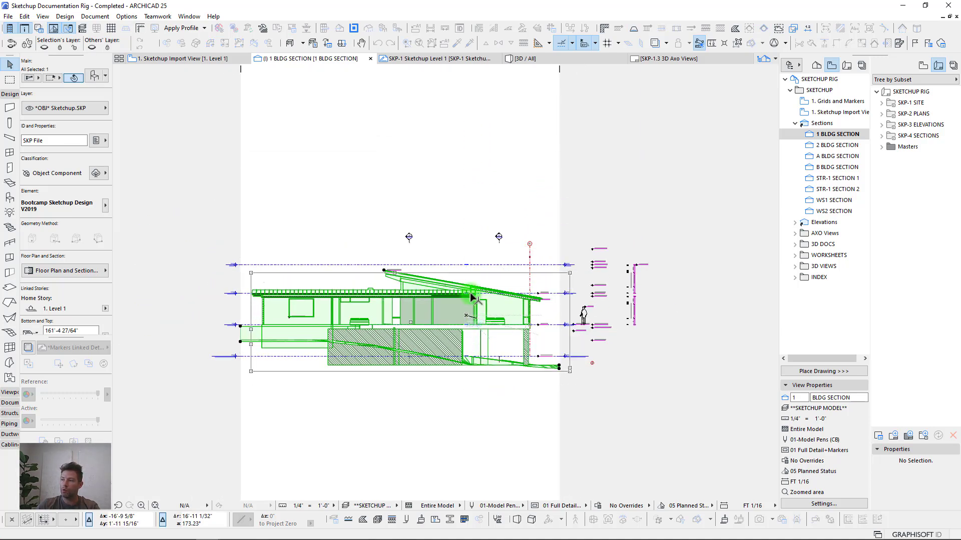
Step: Examine how the floor and exterior wall of the SketchUp object align with the Level 1 line and grid A, and deselect the object
scroll(501, 330, up, 5)
scroll(511, 344, up, 3)
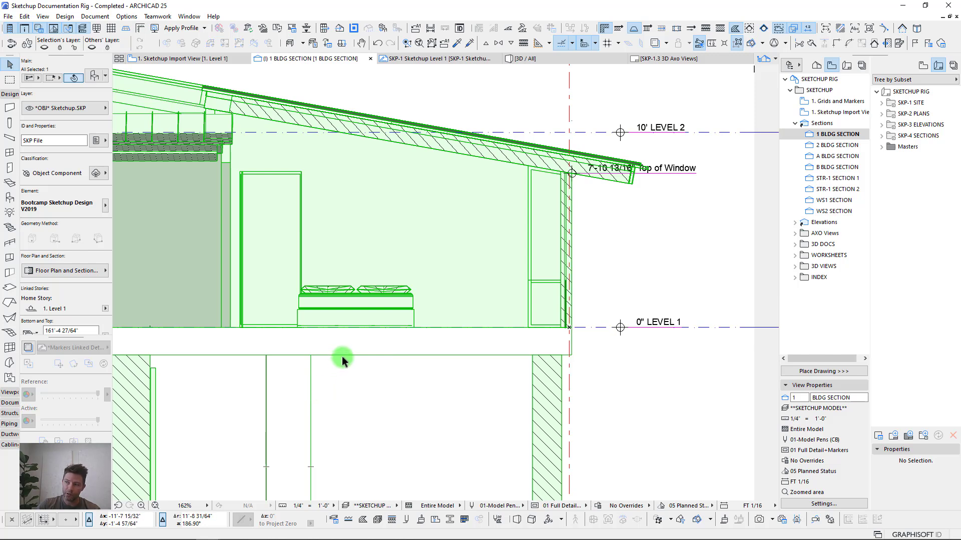
middle_drag(442, 277, 533, 281)
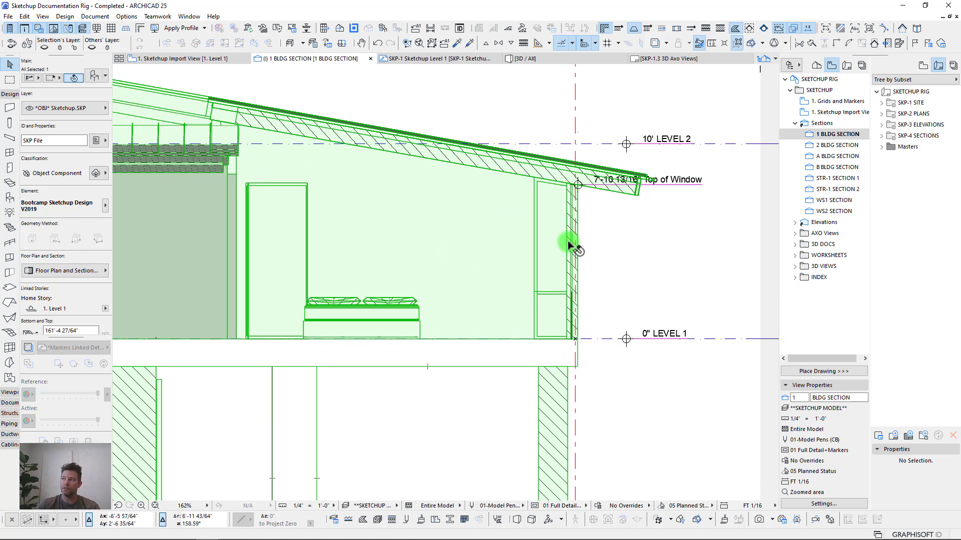
scroll(476, 296, up, 8)
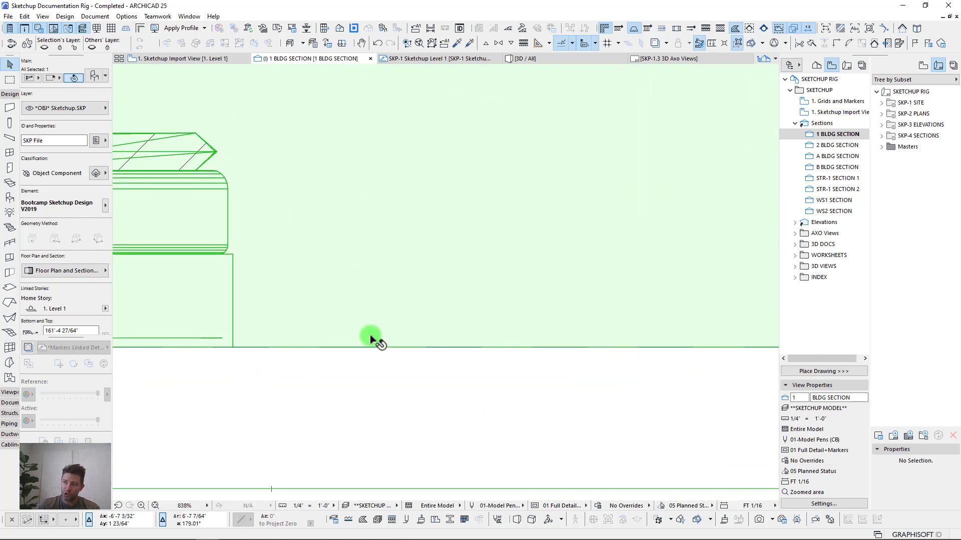
scroll(365, 345, down, 10)
scroll(459, 350, down, 1)
scroll(458, 349, up, 7)
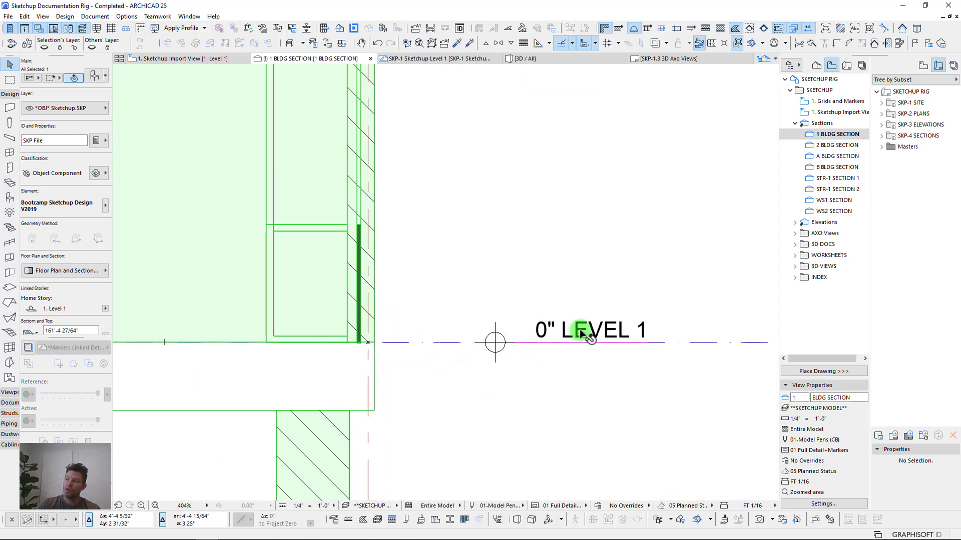
middle_drag(193, 343, 258, 340)
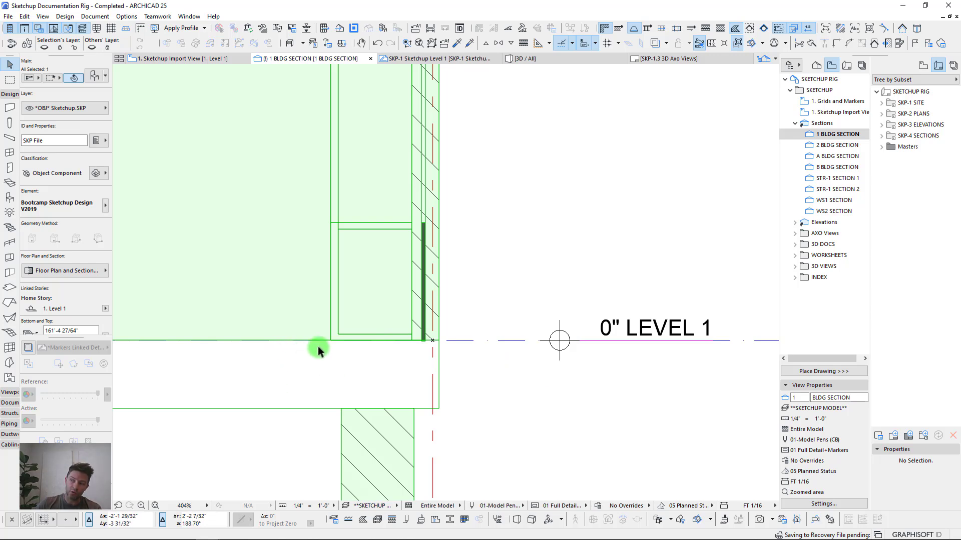
scroll(361, 288, down, 8)
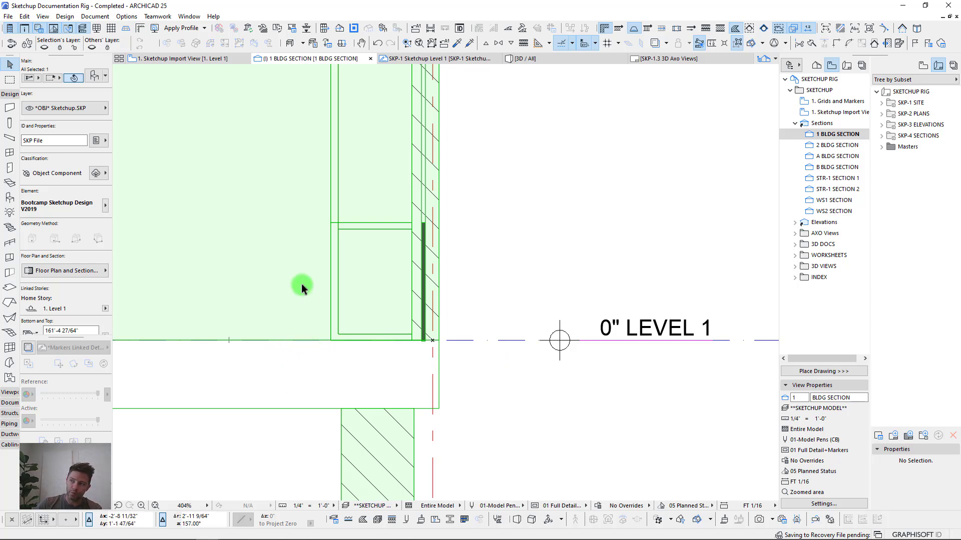
scroll(360, 288, up, 1)
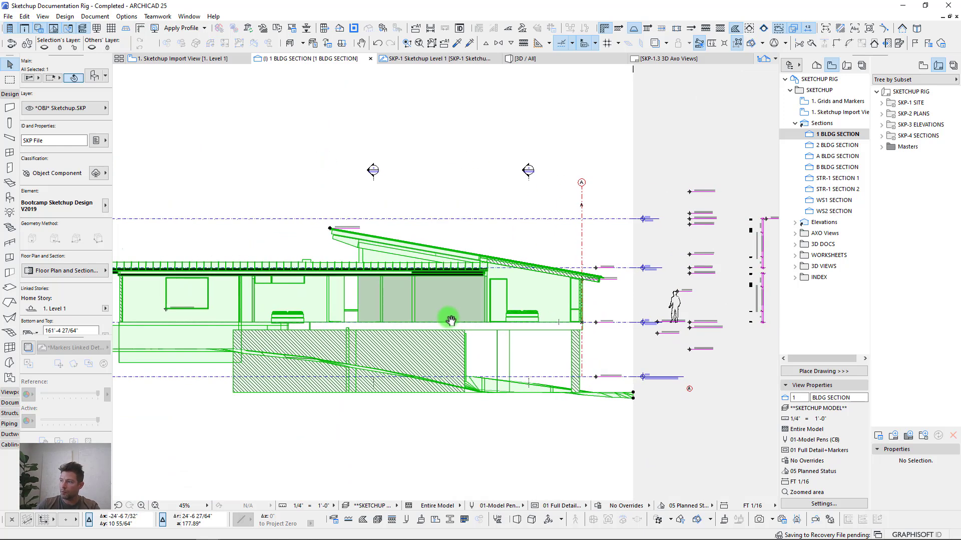
key(Escape)
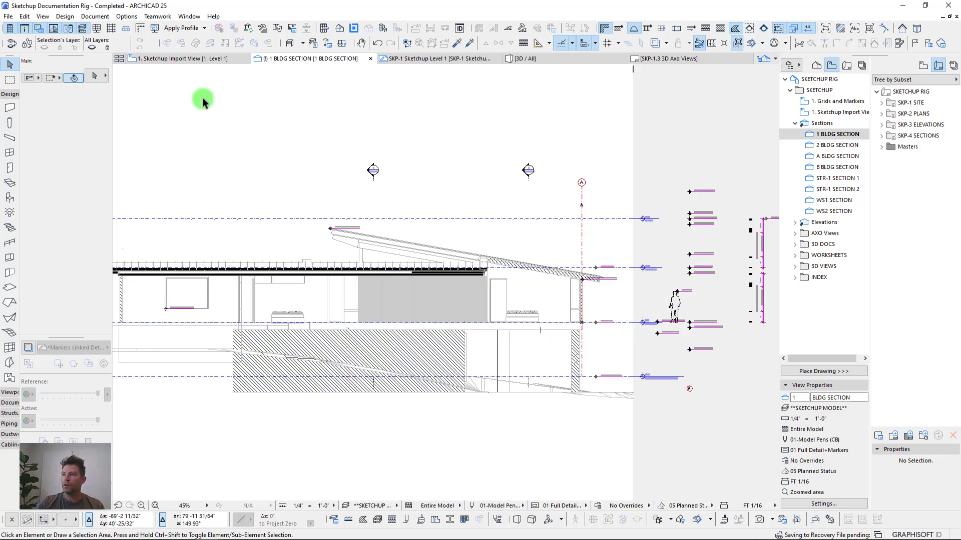
Step: Return to the Sketchup Import View and reread the note steps on setting the Level 1 floor elevation and aligning exterior walls
click(182, 59)
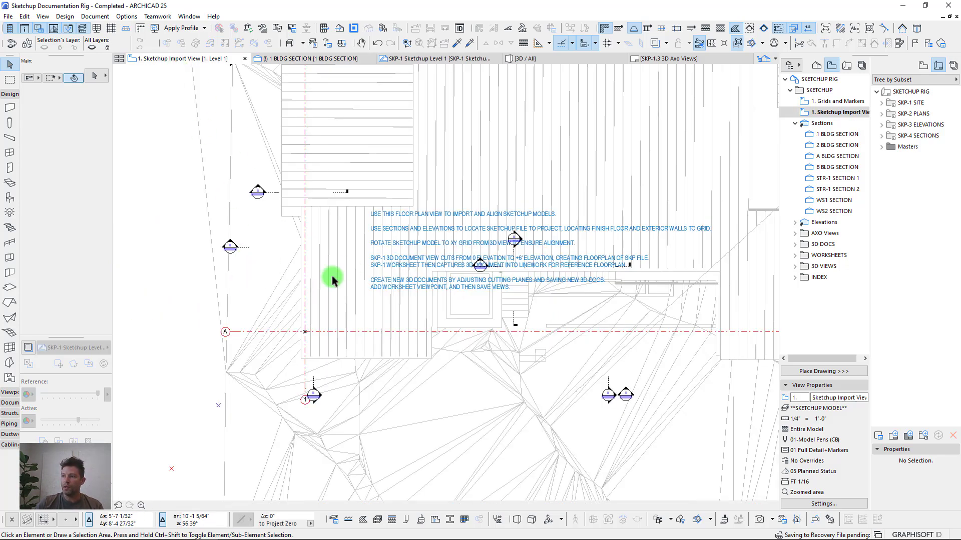
scroll(334, 278, down, 3)
middle_drag(332, 290, 693, 301)
scroll(410, 183, up, 10)
middle_drag(270, 195, 199, 278)
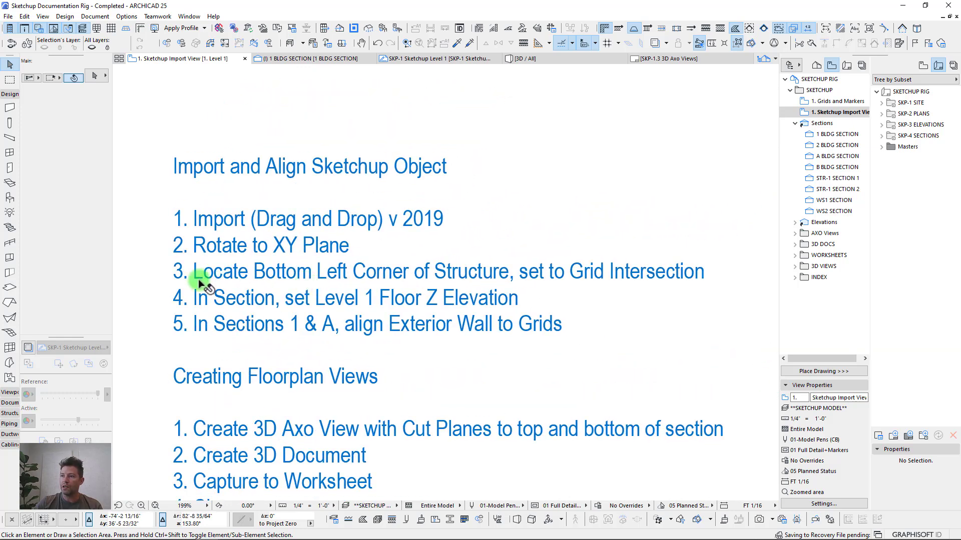
middle_drag(339, 295, 286, 330)
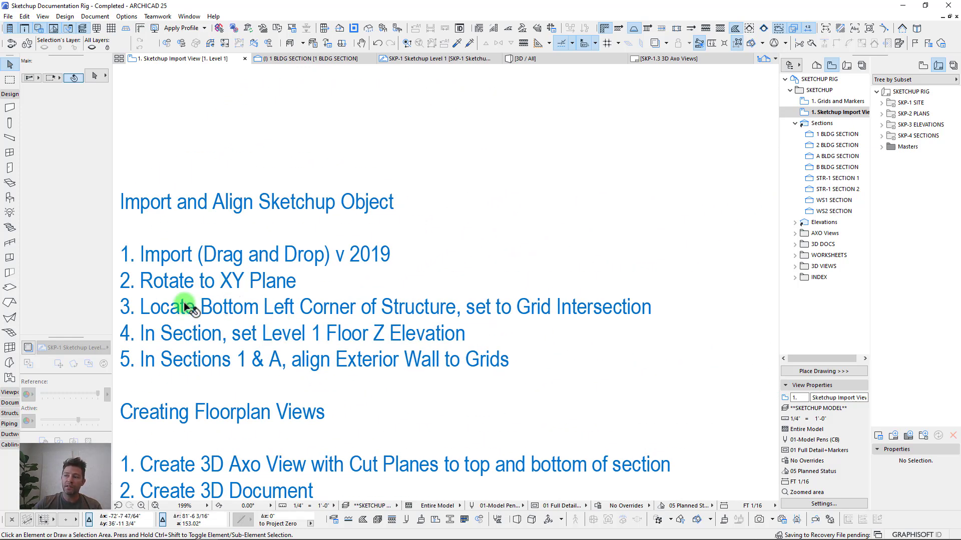
click(193, 335)
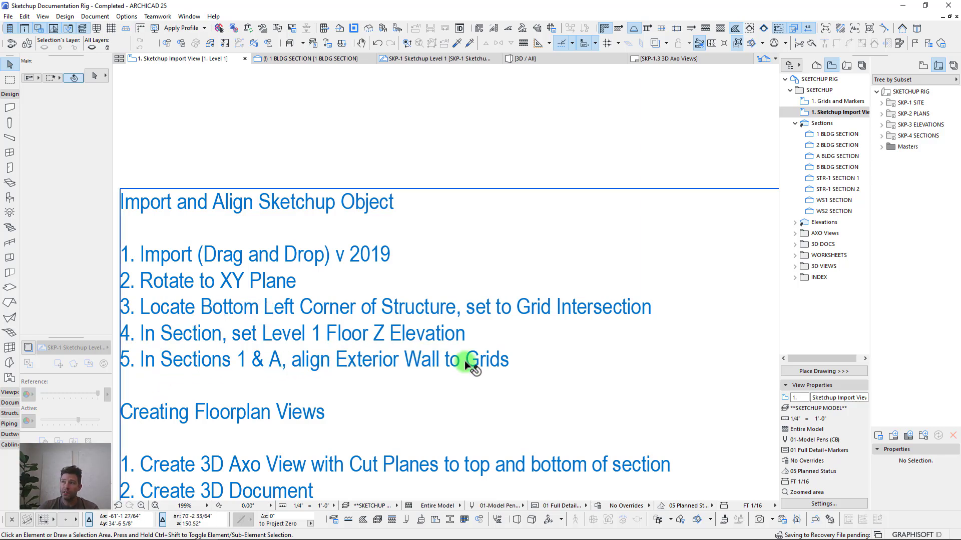
Step: In the 1 BLDG SECTION, measure the horizontal distance from grid line A to the exterior wall's outer face
click(307, 60)
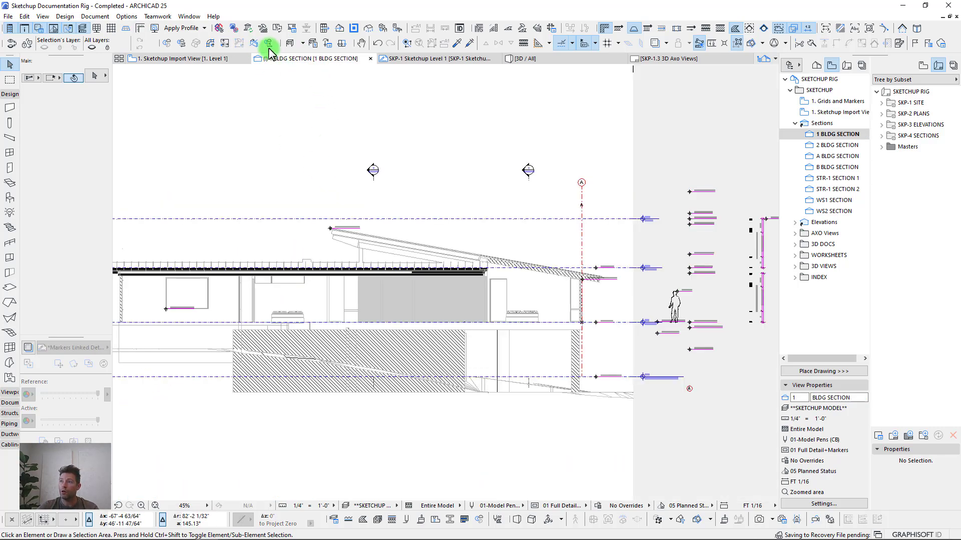
scroll(595, 306, up, 15)
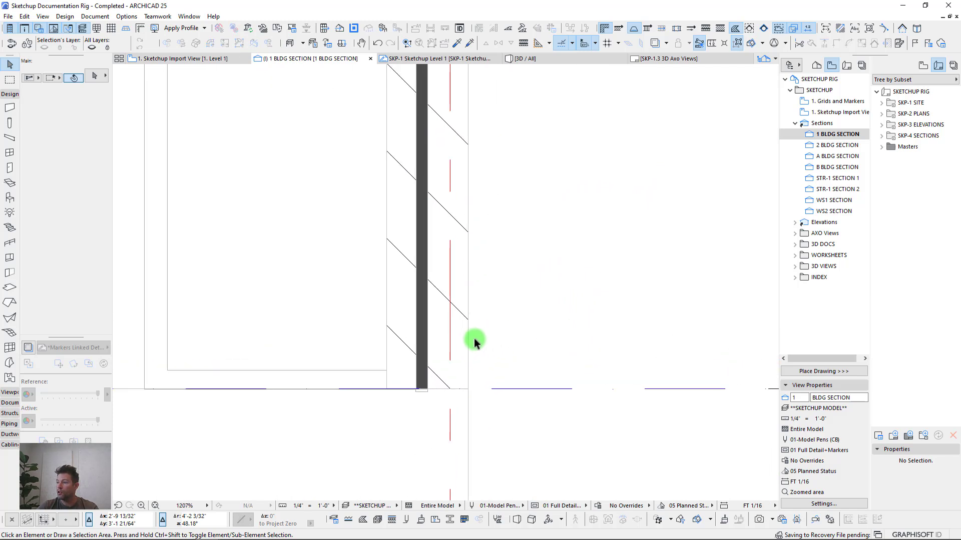
scroll(460, 316, up, 3)
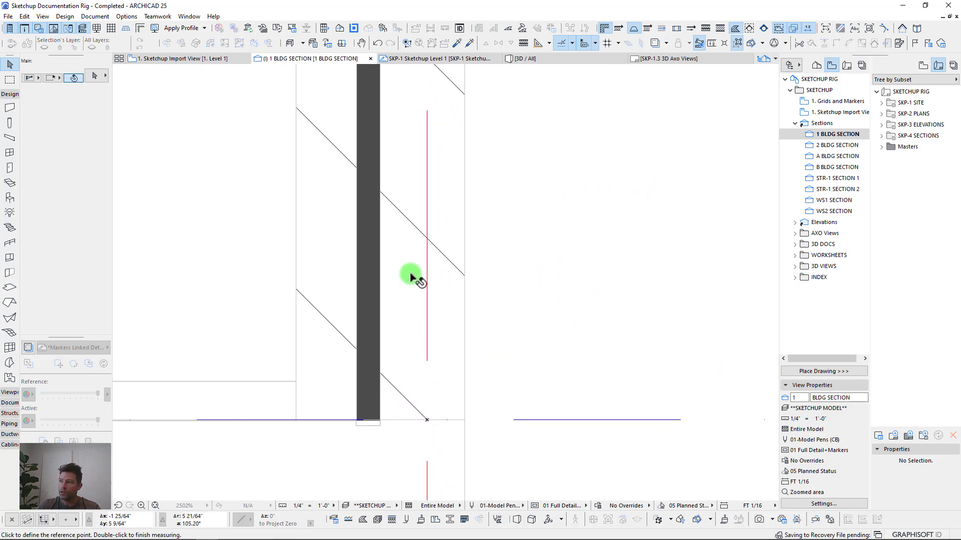
click(426, 273)
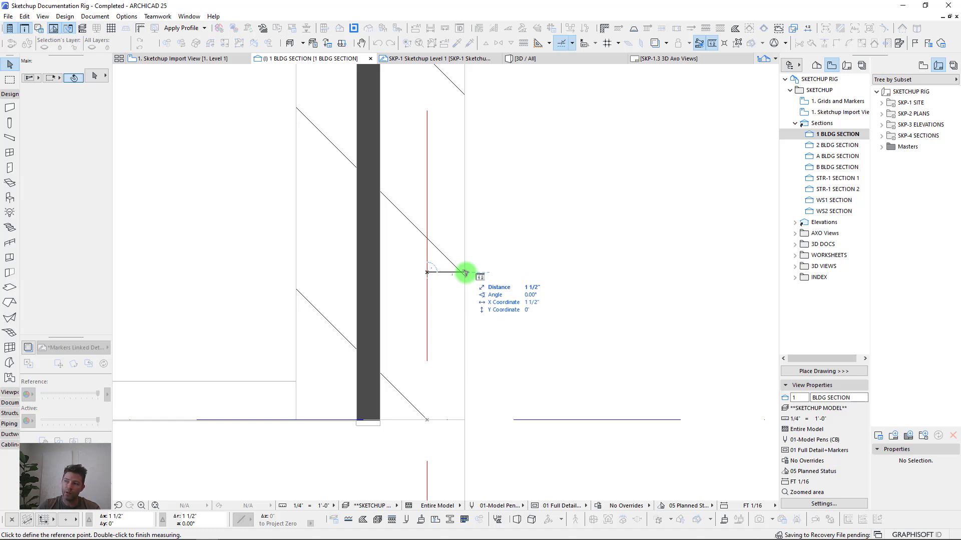
double_click(465, 272)
scroll(436, 290, down, 6)
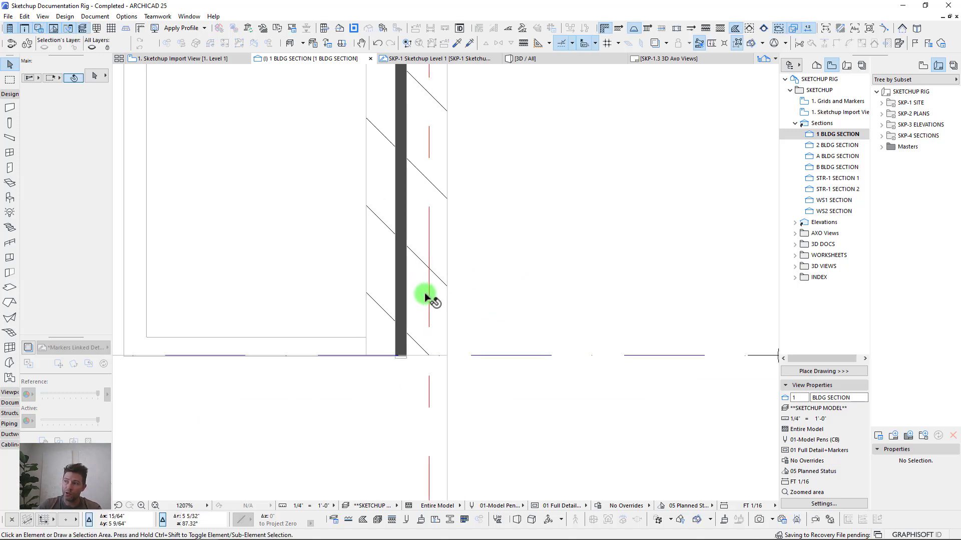
scroll(579, 262, down, 4)
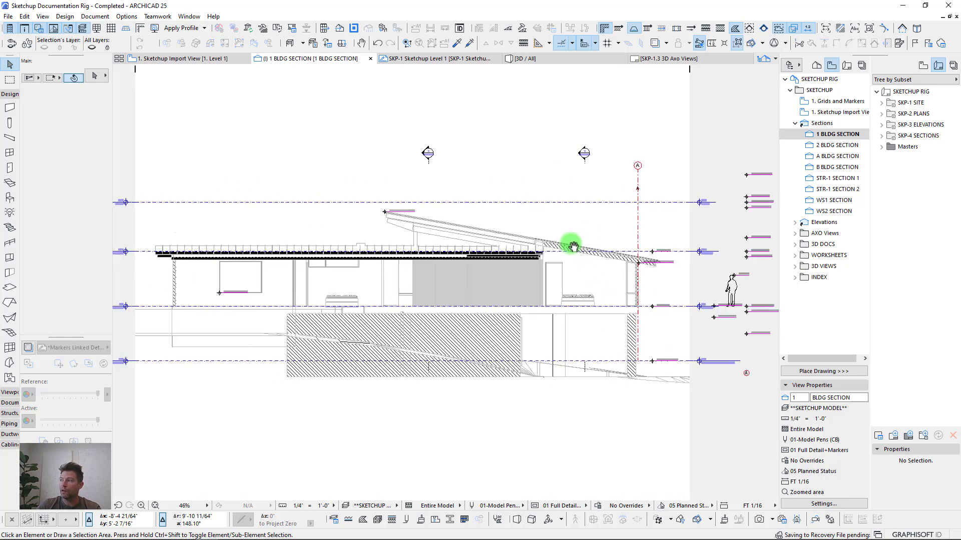
Step: Open the A BLDG SECTION and examine how the exterior wall and floor align with grid 1 and the Level 1 line
double_click(826, 156)
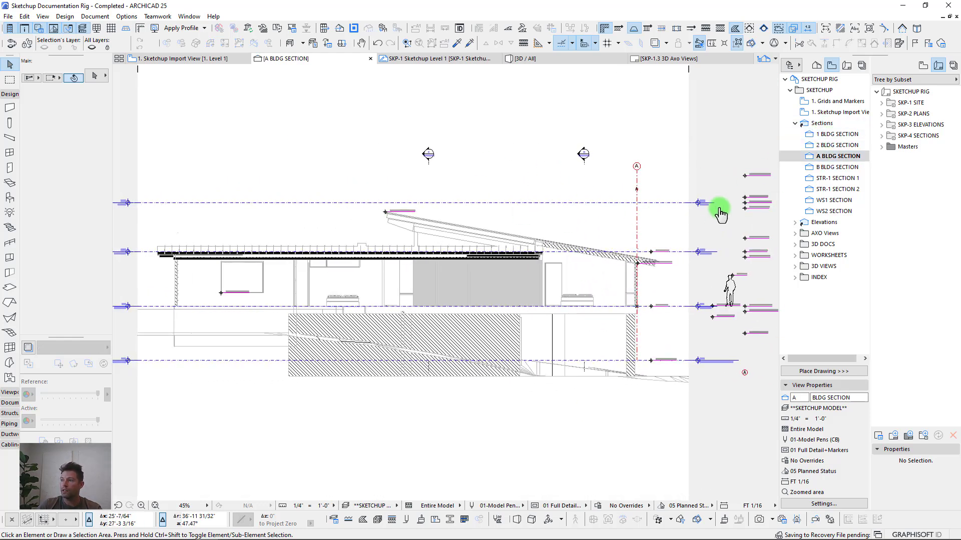
scroll(220, 325, up, 6)
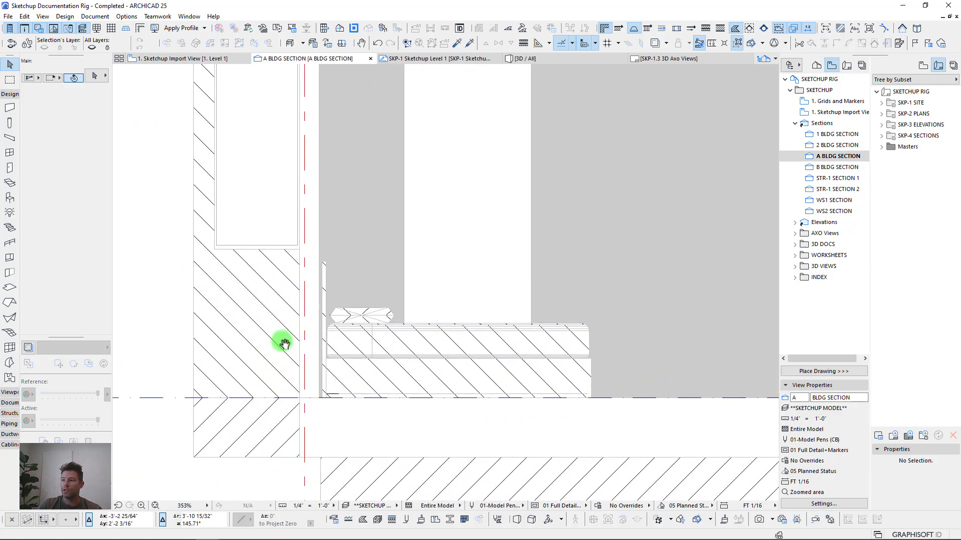
middle_drag(275, 353, 288, 338)
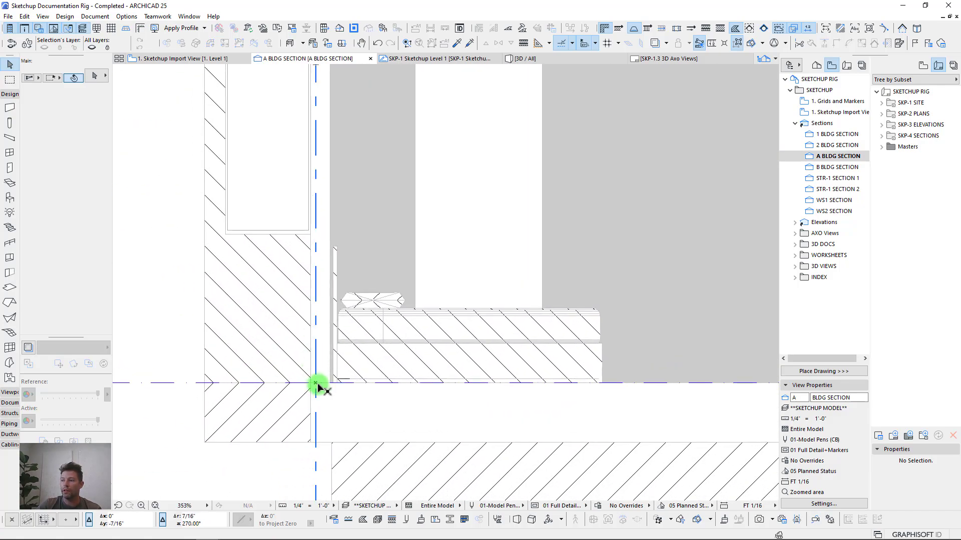
scroll(316, 386, down, 10)
middle_drag(360, 382, 410, 315)
scroll(397, 318, up, 3)
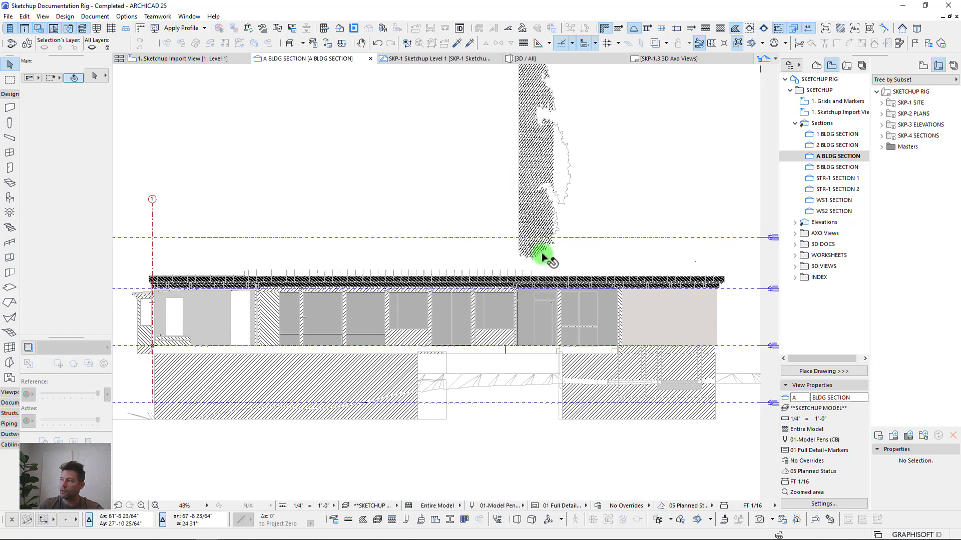
scroll(588, 255, down, 1)
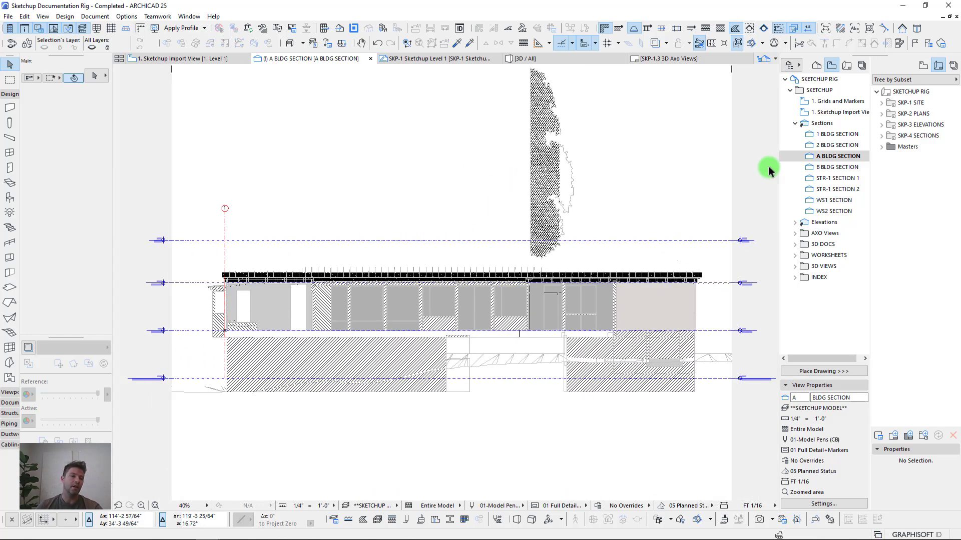
middle_drag(627, 236, 627, 246)
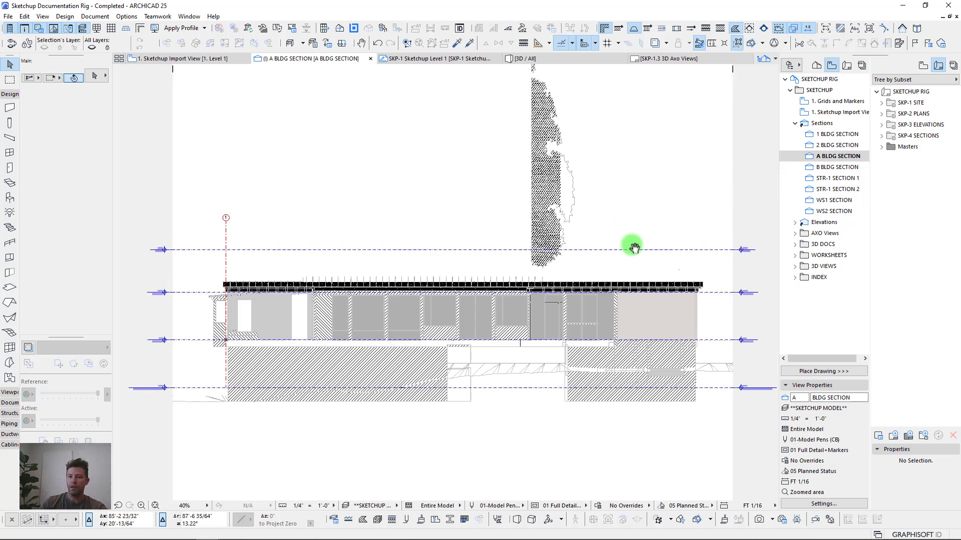
middle_drag(618, 221, 602, 232)
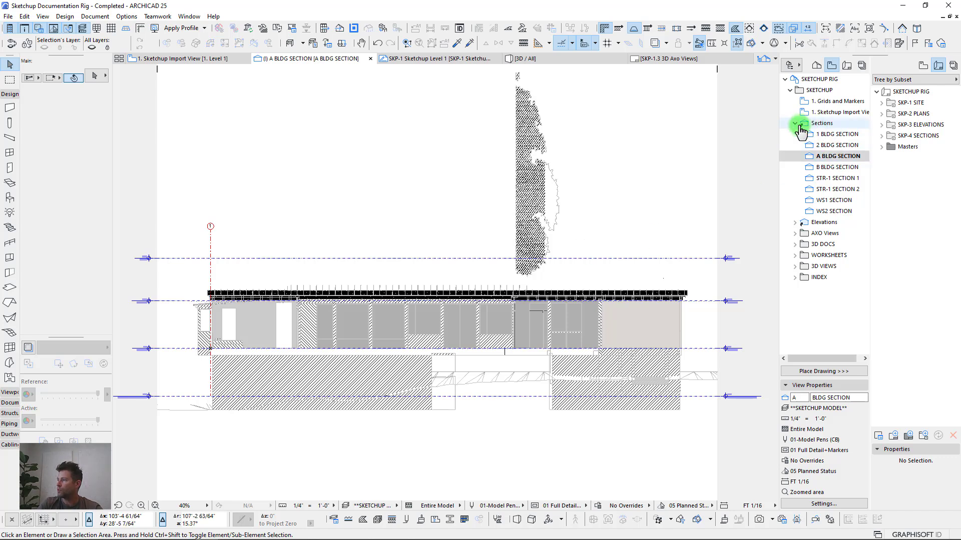
Step: Collapse the Sections folder and read the Creating Floorplan Views steps in the Sketchup Import View notes
double_click(821, 124)
click(208, 59)
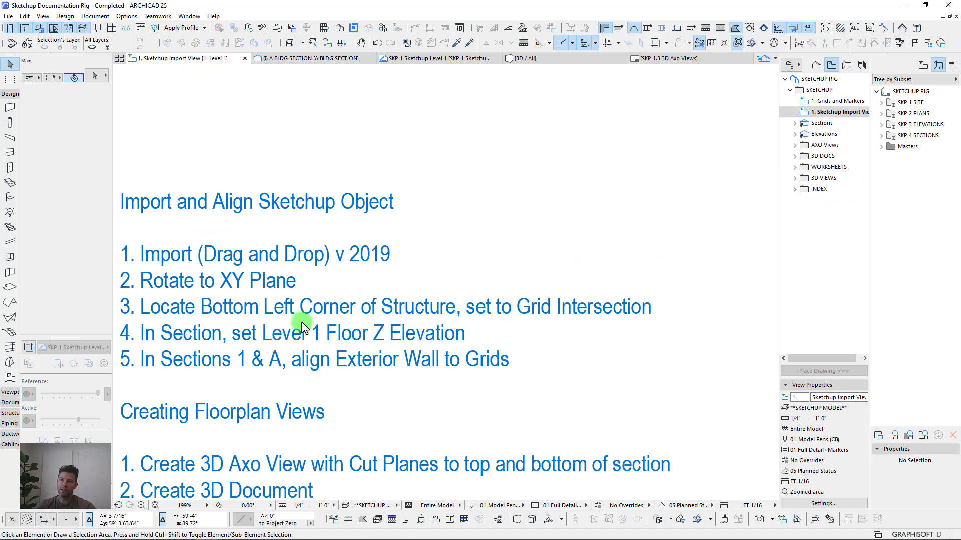
scroll(371, 374, down, 3)
middle_drag(382, 359, 384, 163)
scroll(358, 221, up, 3)
middle_drag(333, 226, 339, 186)
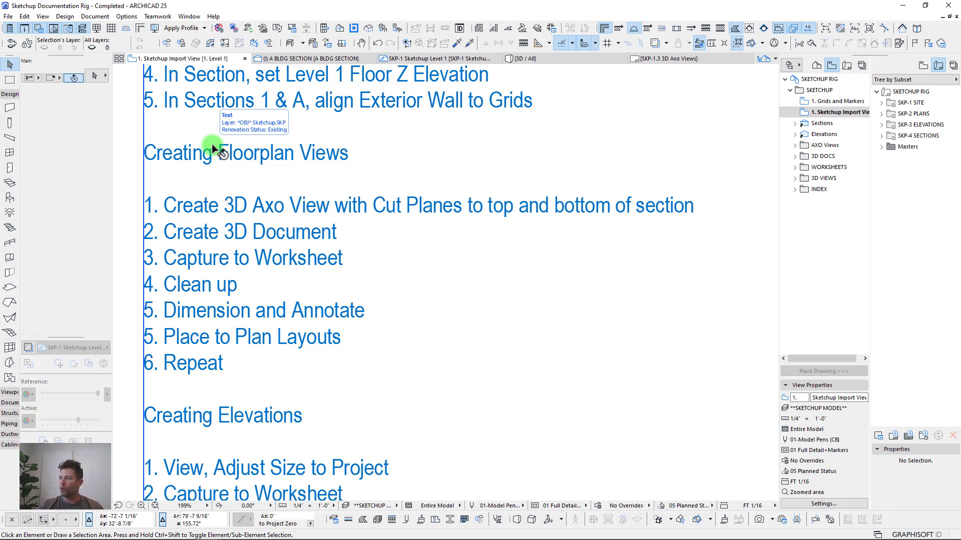
scroll(275, 252, down, 3)
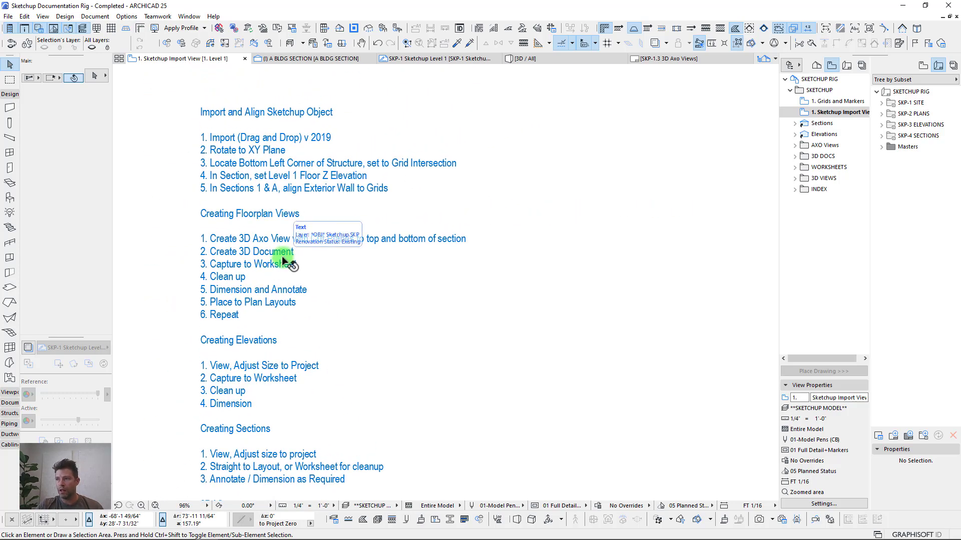
scroll(280, 259, up, 3)
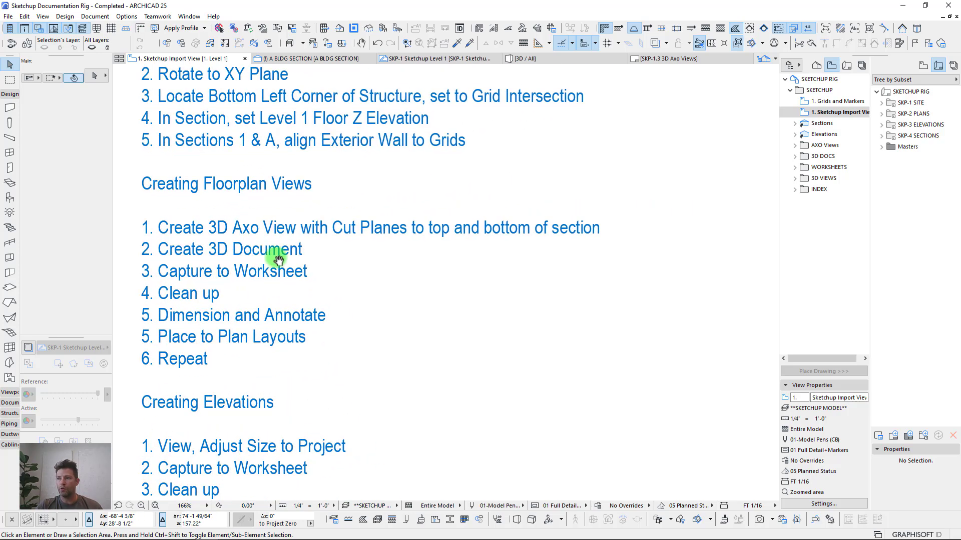
Step: Expand the project's 3D Documents and open the source view of the SKP-1 Sketchup Level 1 document
click(817, 65)
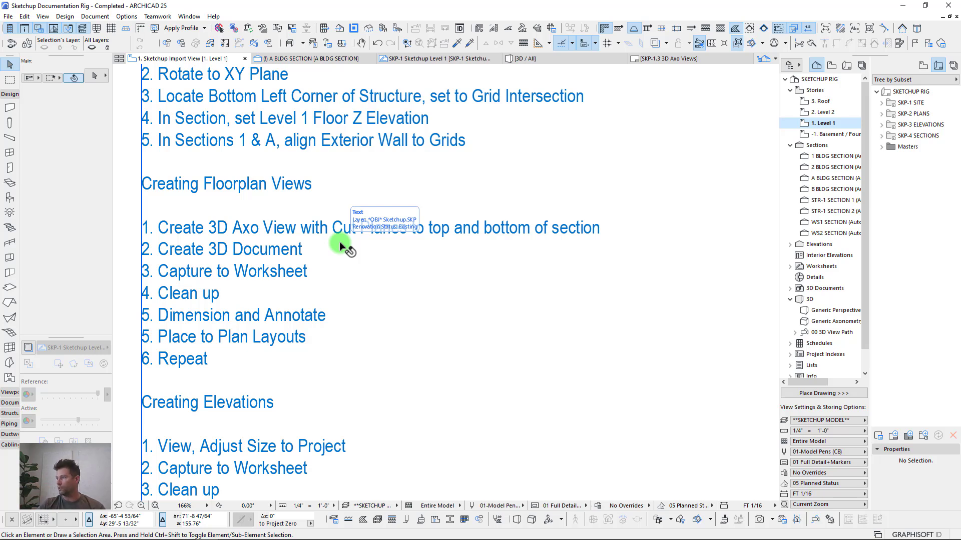
click(789, 289)
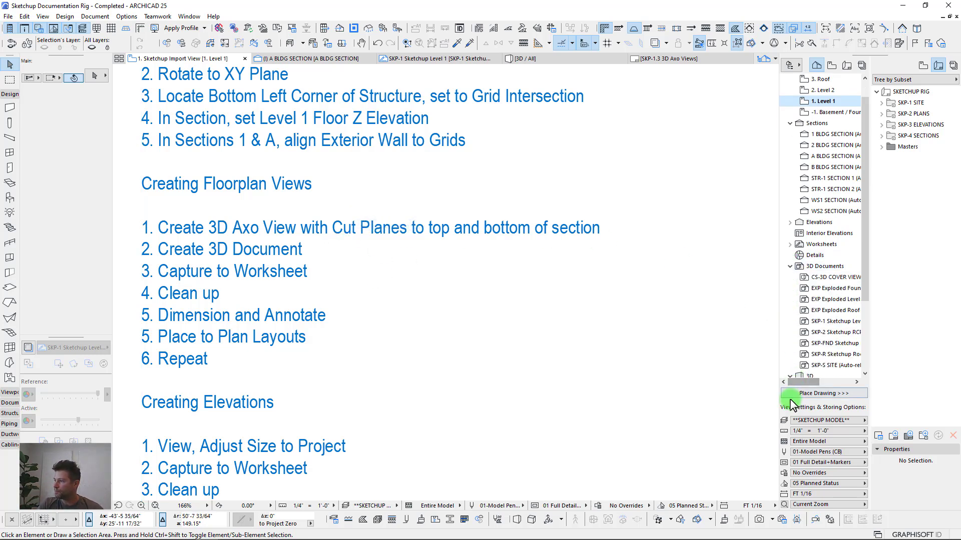
scroll(813, 301, down, 2)
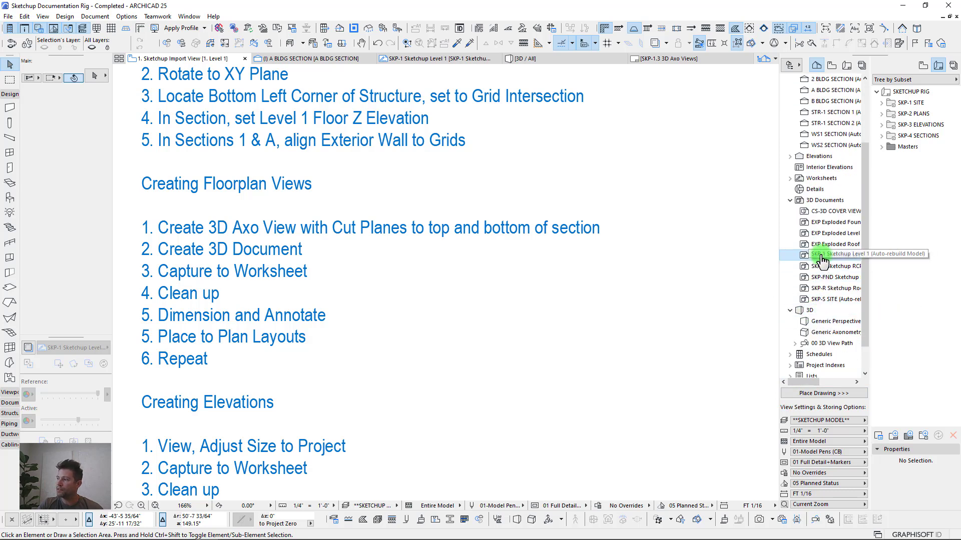
right_click(819, 260)
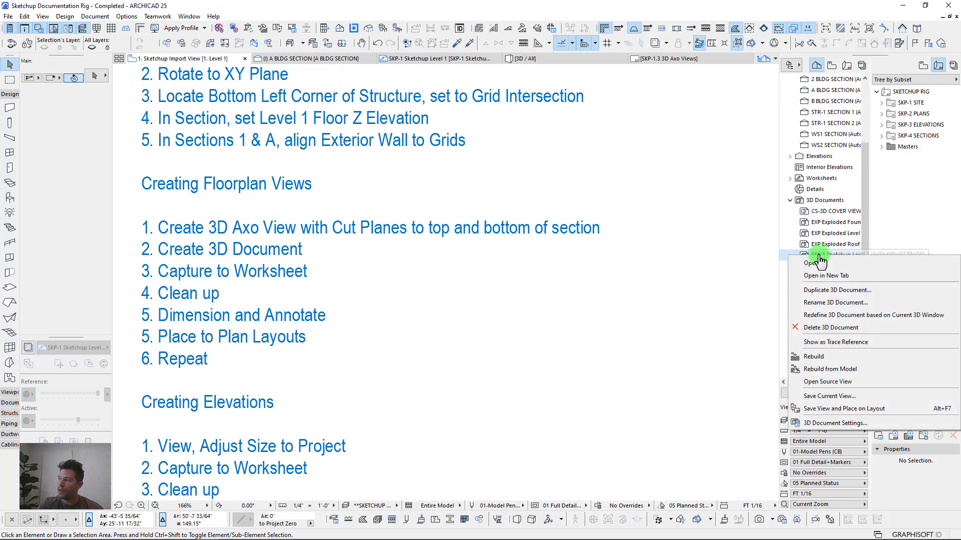
click(827, 381)
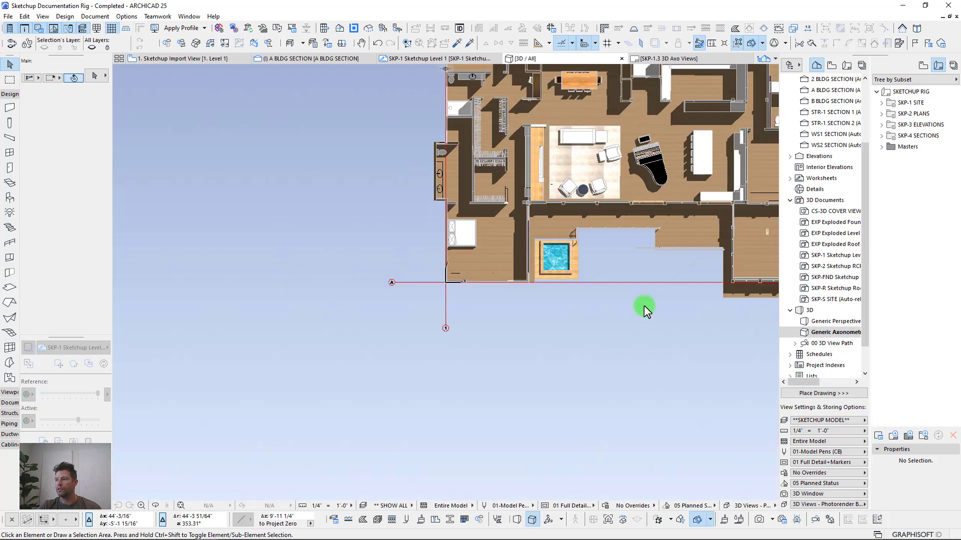
Step: Examine the cut Level 1 model in 3D from directly above and from several oblique angles
middle_drag(592, 171, 321, 358)
scroll(376, 304, down, 4)
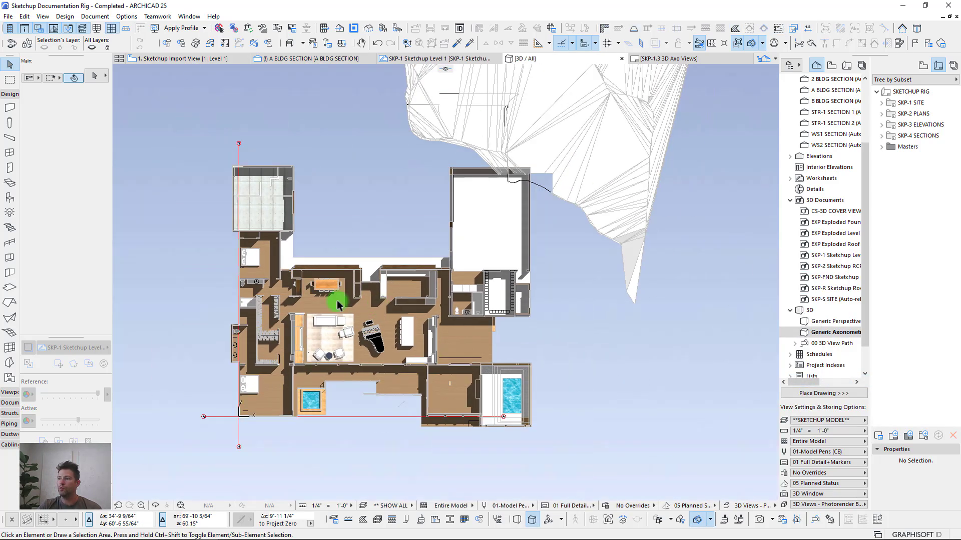
middle_drag(383, 336, 413, 317)
scroll(387, 263, up, 3)
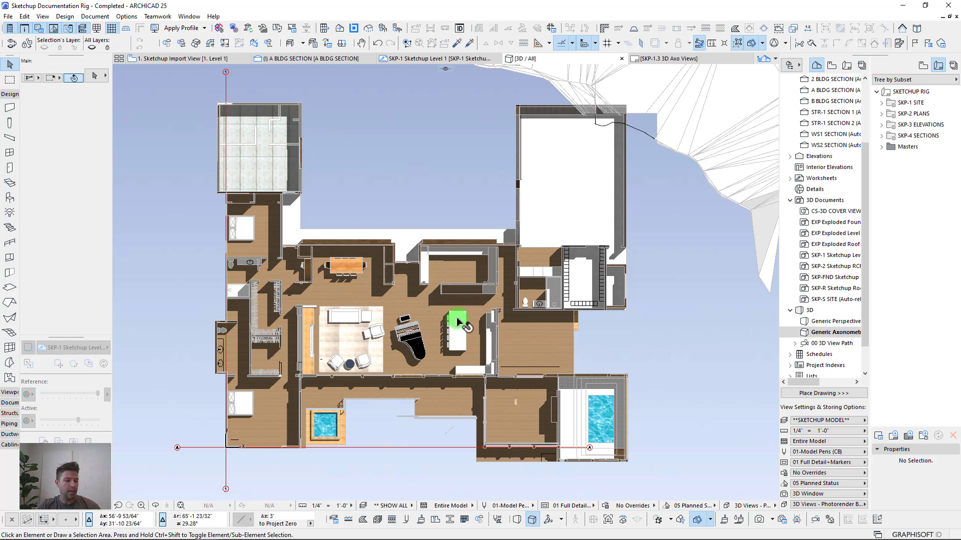
scroll(457, 317, up, 1)
middle_drag(456, 317, 476, 283)
scroll(468, 275, down, 1)
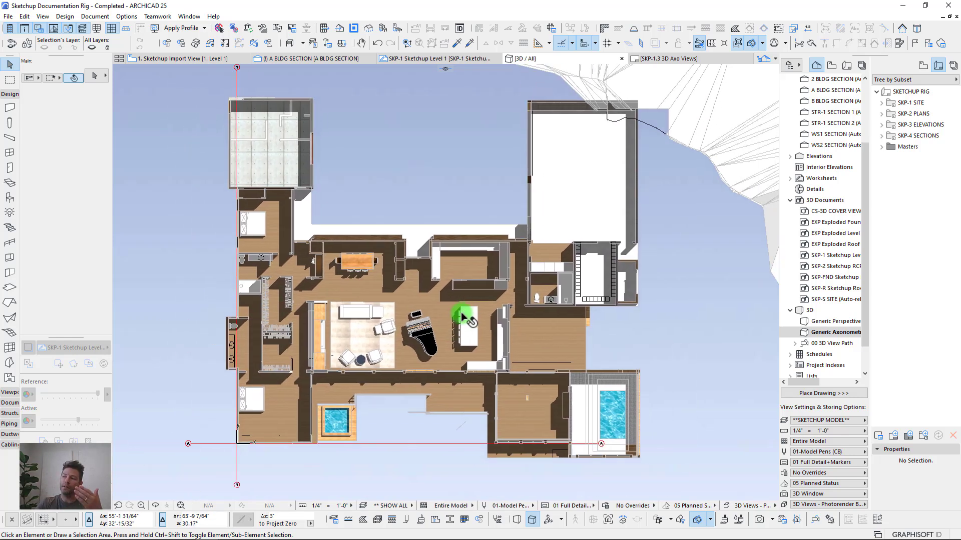
shift+middle_drag(465, 303, 465, 303)
scroll(465, 306, up, 4)
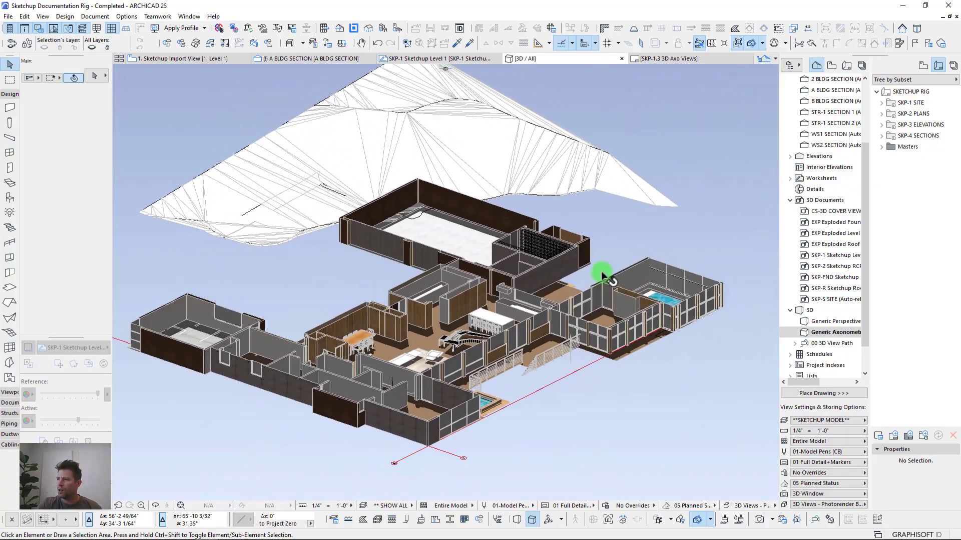
scroll(420, 346, down, 3)
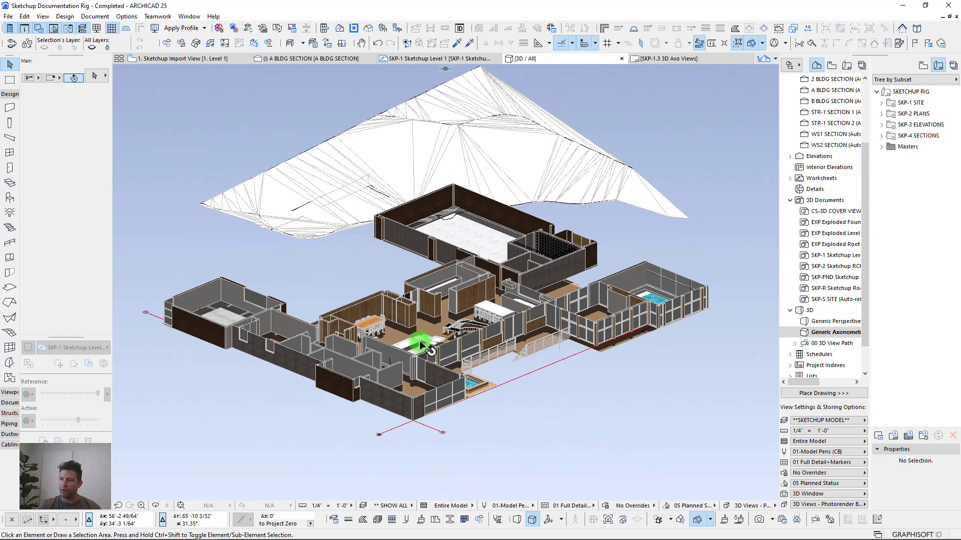
shift+middle_drag(420, 347, 420, 345)
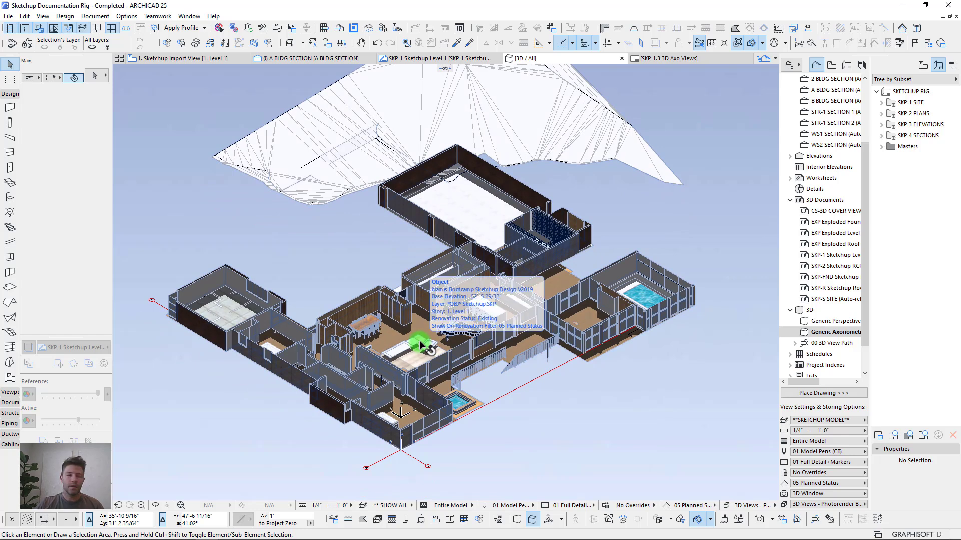
shift+middle_drag(425, 346, 441, 341)
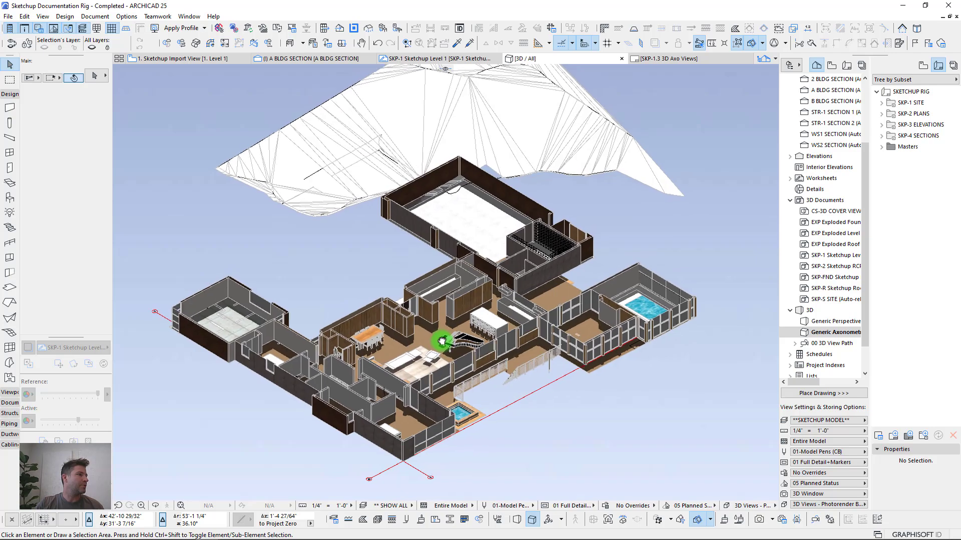
shift+middle_drag(442, 342, 436, 338)
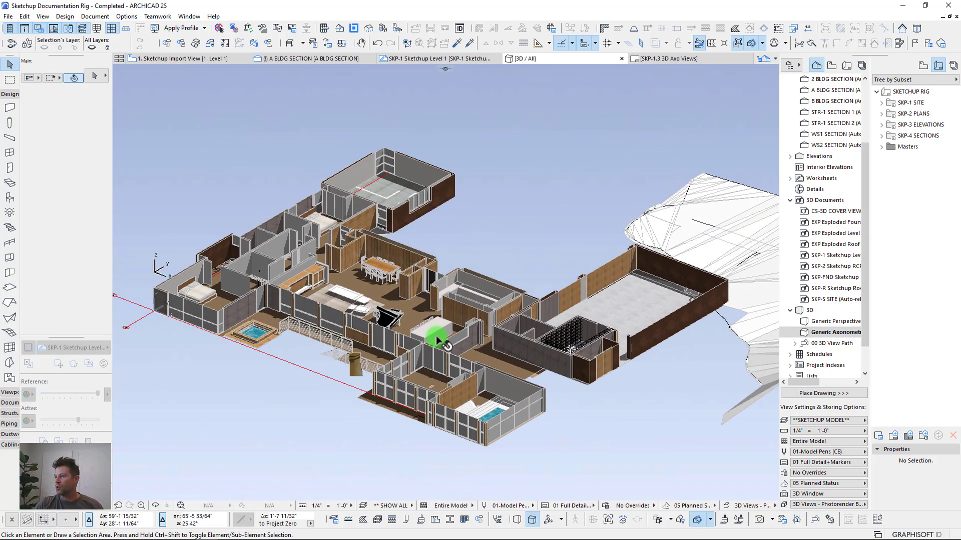
Step: View the whole uncut model with its roofs and terrain, and turn the 3D Cutaway back on
scroll(437, 336, up, 2)
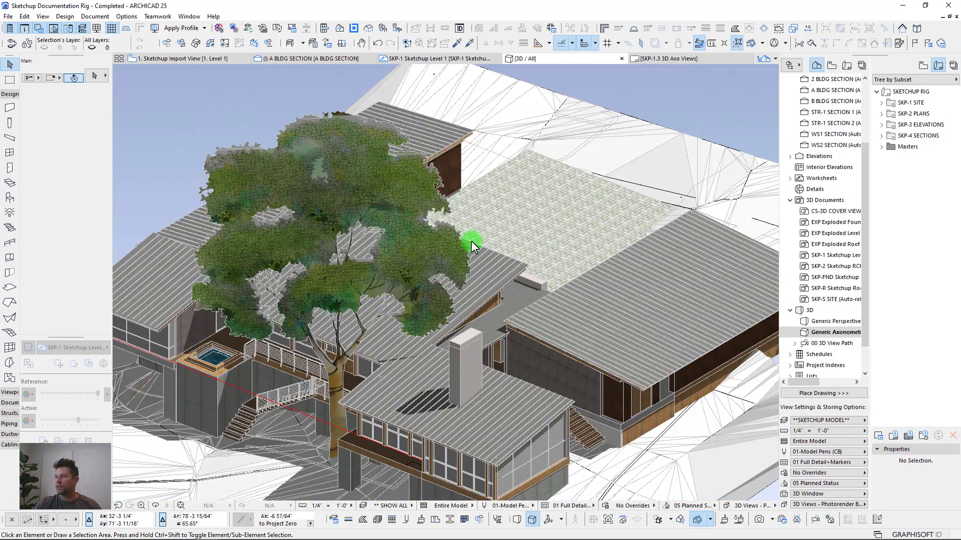
scroll(470, 241, down, 3)
scroll(551, 375, up, 3)
shift+middle_drag(648, 490, 668, 515)
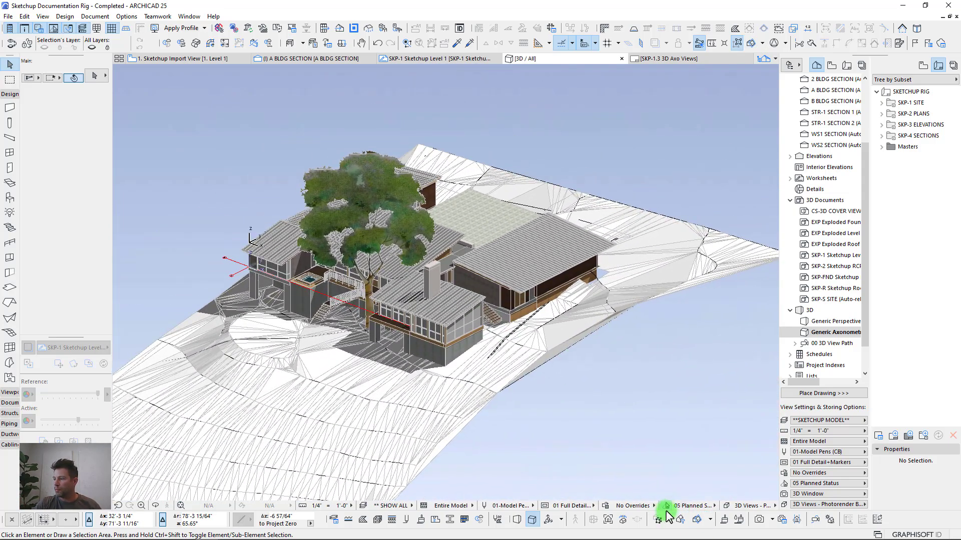
click(697, 522)
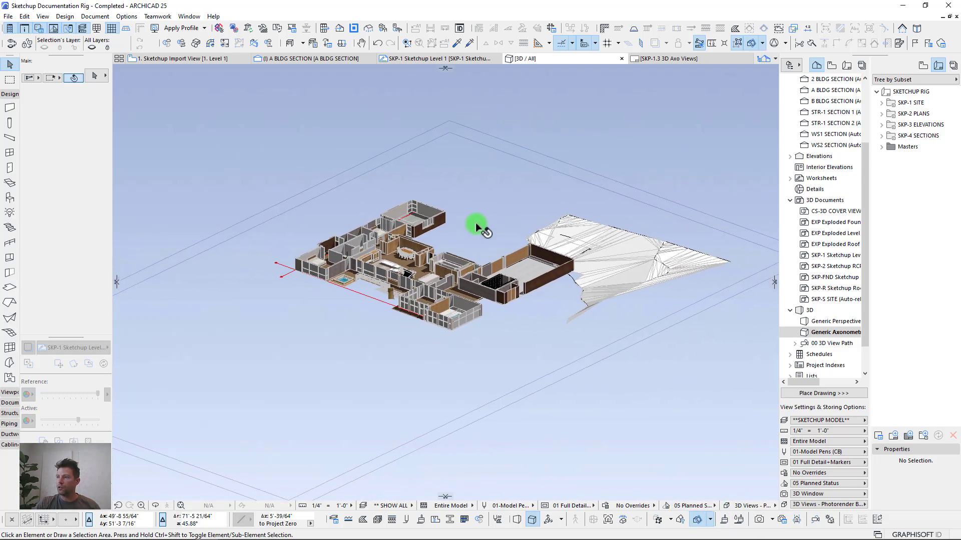
Step: View the cut model from underneath and place the lower horizontal cutting plane at the Level 1 elevation, Z 0'
shift+middle_drag(472, 208, 403, 107)
shift+middle_drag(448, 281, 534, 355)
shift+middle_drag(492, 330, 455, 195)
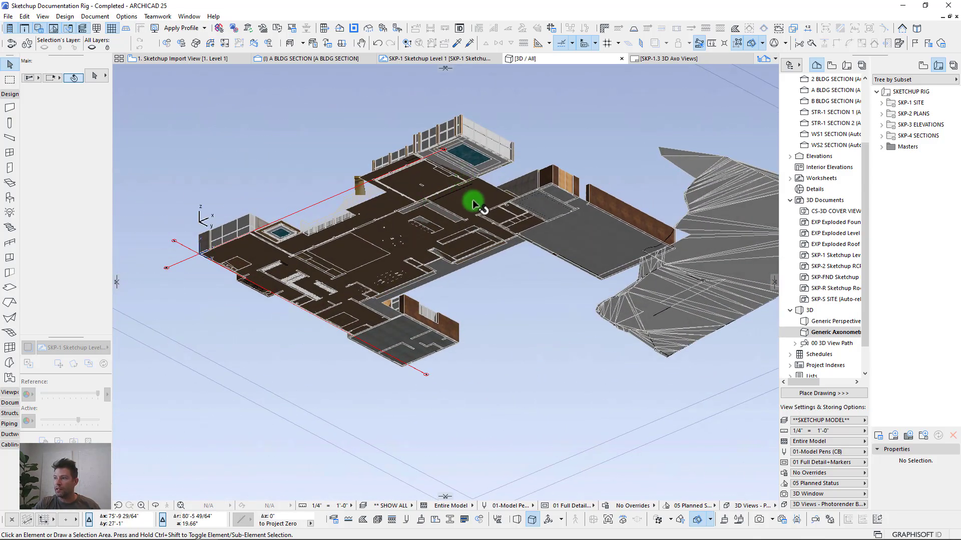
click(530, 367)
mouse_move(523, 418)
mouse_down()
mouse_move(532, 332)
mouse_move(530, 371)
mouse_up()
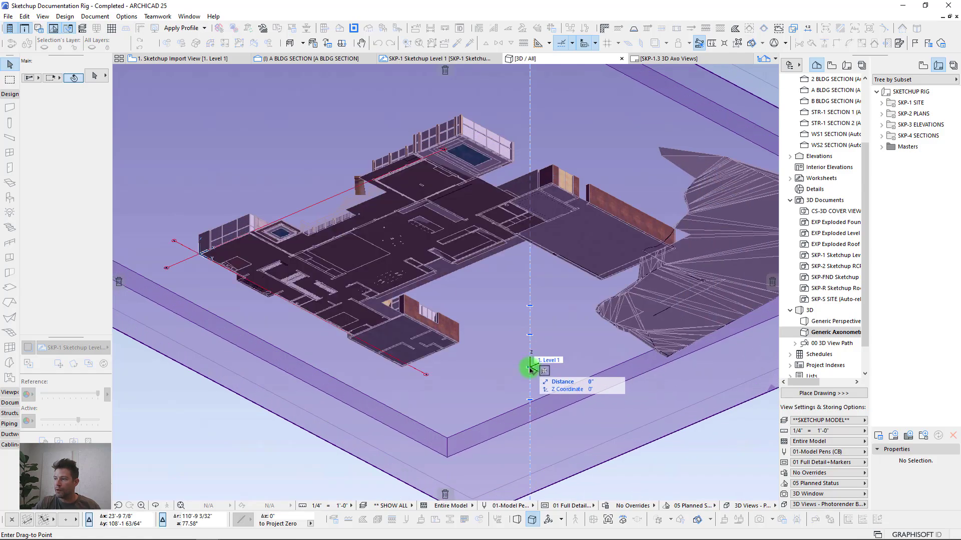
click(530, 369)
Step: Try to drag the upper horizontal cutting plane to a different height
shift+middle_drag(527, 387, 519, 371)
scroll(384, 264, up, 4)
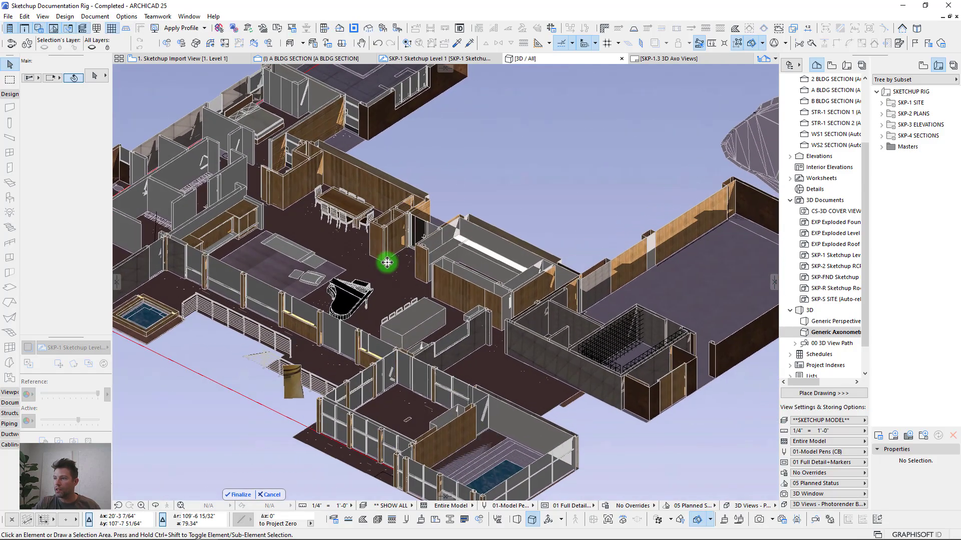
scroll(244, 210, down, 10)
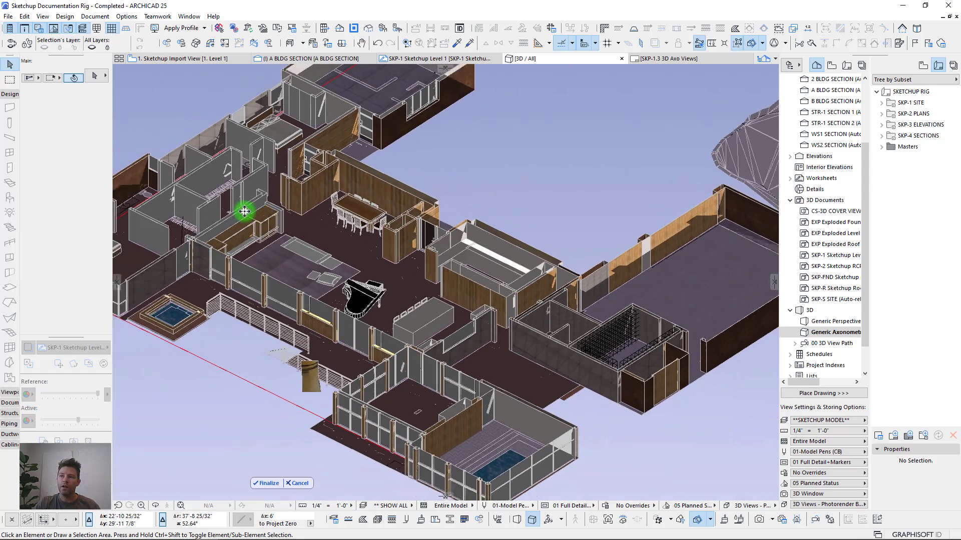
shift+middle_drag(244, 212, 738, 352)
scroll(685, 245, down, 1)
shift+middle_drag(685, 244, 603, 204)
click(602, 206)
scroll(605, 207, up, 8)
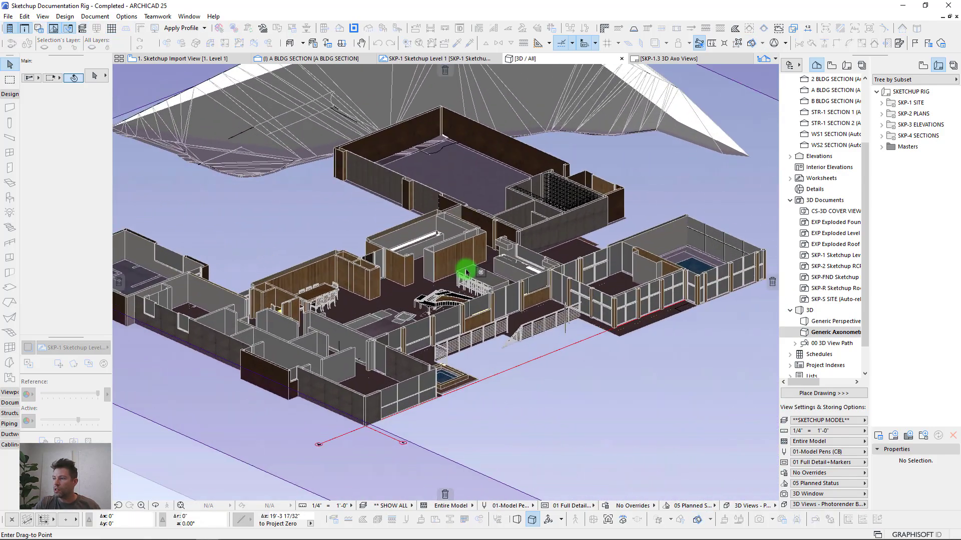
scroll(525, 230, up, 3)
scroll(611, 242, up, 5)
scroll(637, 259, down, 8)
shift+middle_drag(639, 258, 610, 235)
scroll(609, 233, up, 10)
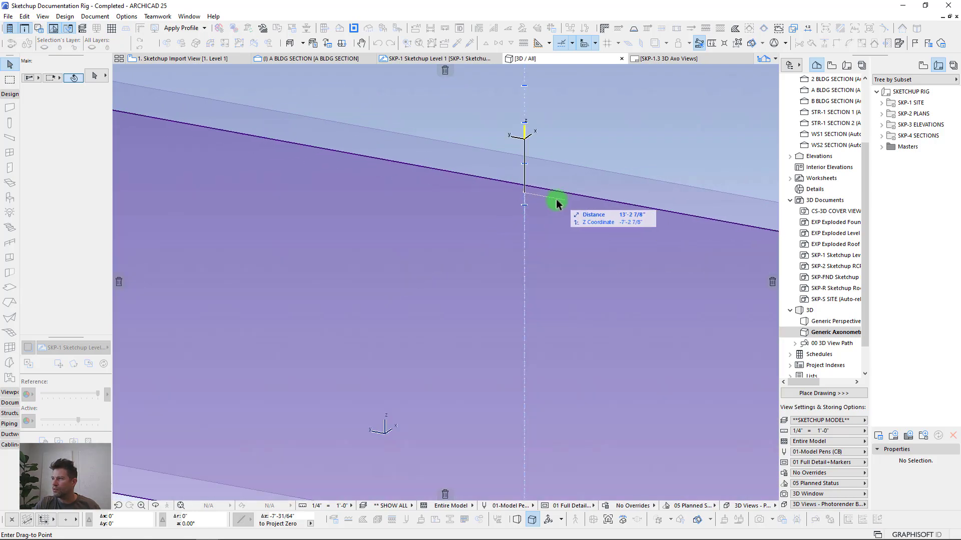
click(533, 188)
scroll(543, 174, down, 10)
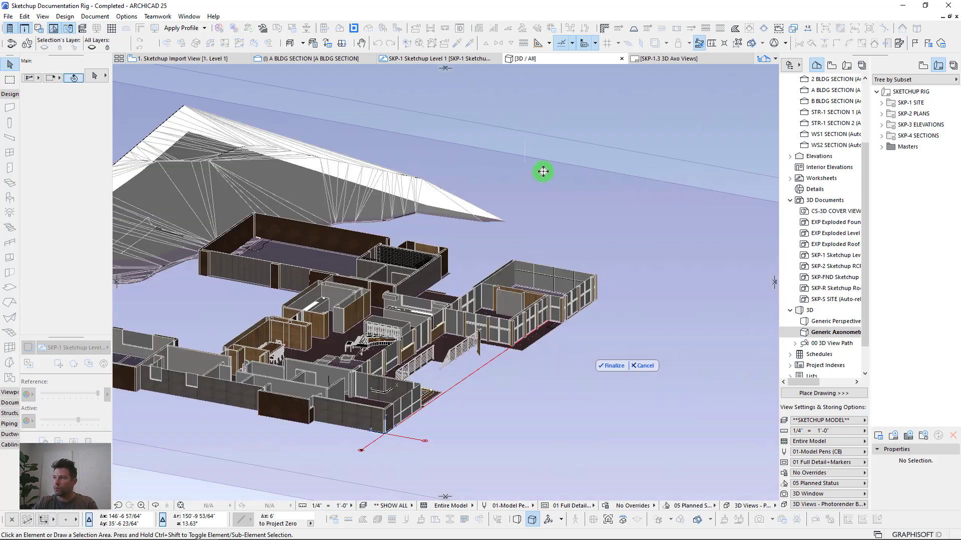
Step: Try to move the upper horizontal cutting plane to a height of 7'
click(451, 374)
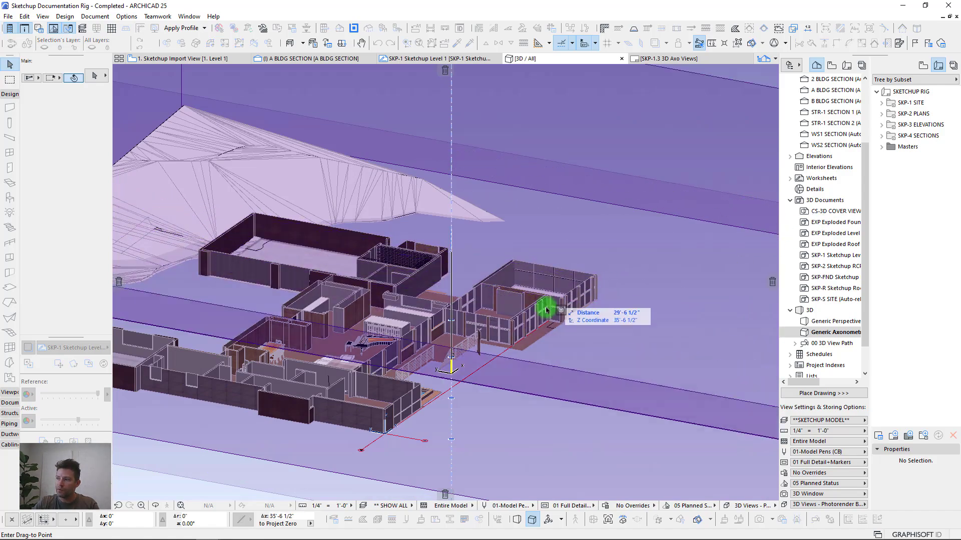
click(453, 363)
scroll(440, 392, up, 3)
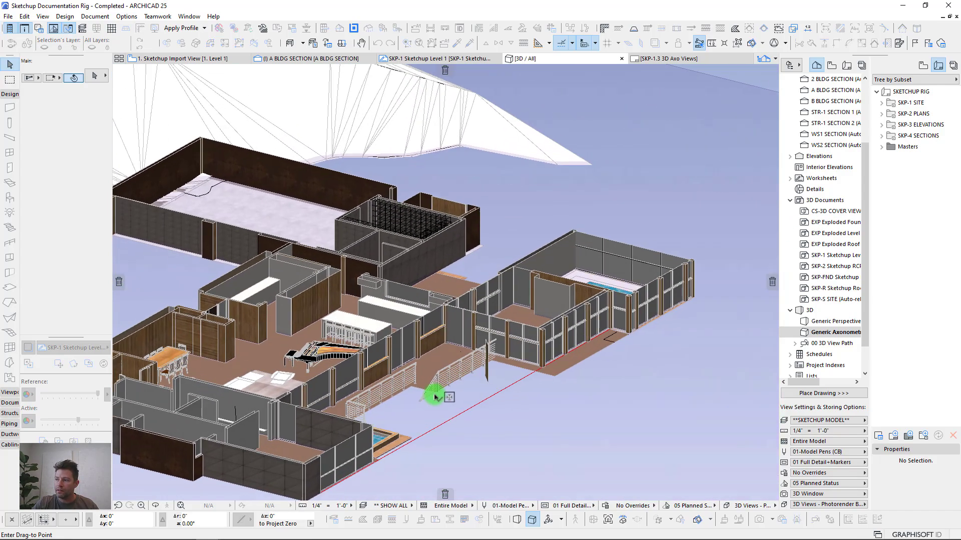
scroll(438, 388, up, 3)
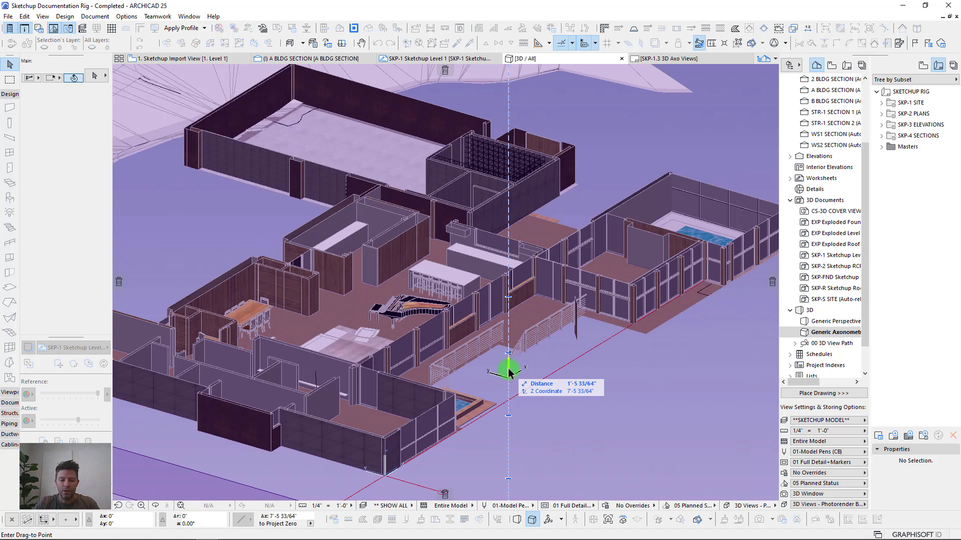
text(x)
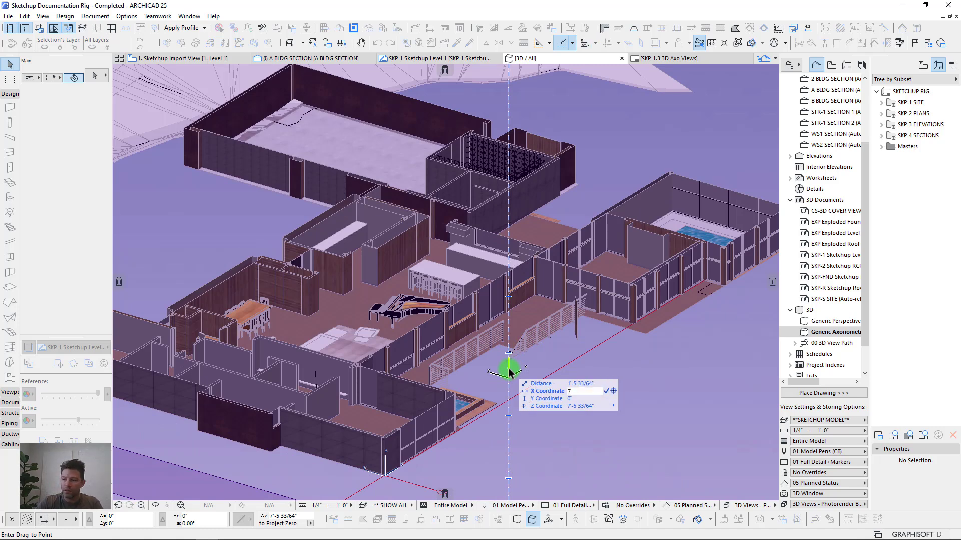
text(7)
key(Return)
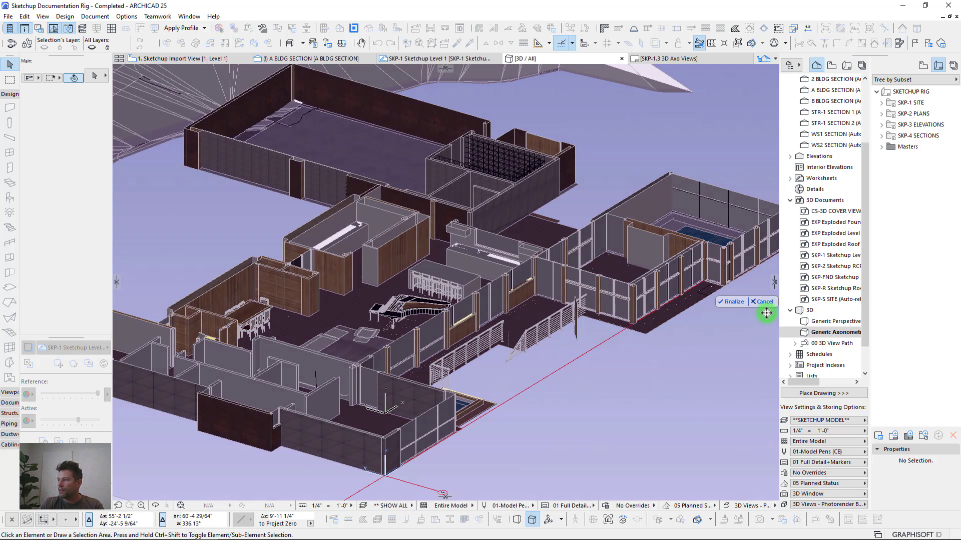
key(Escape)
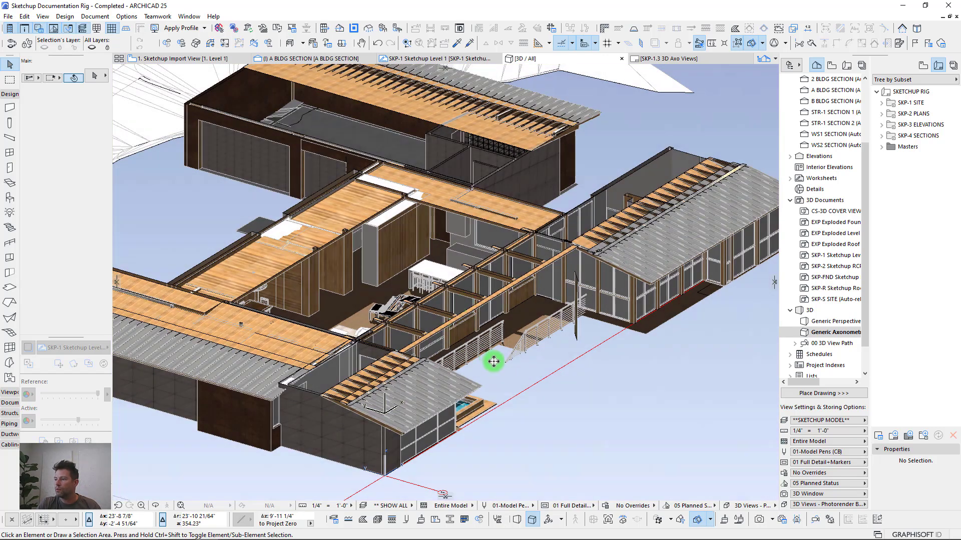
Step: Set the upper horizontal cutting plane's Z coordinate to 7' and finalize the cutaway
click(517, 365)
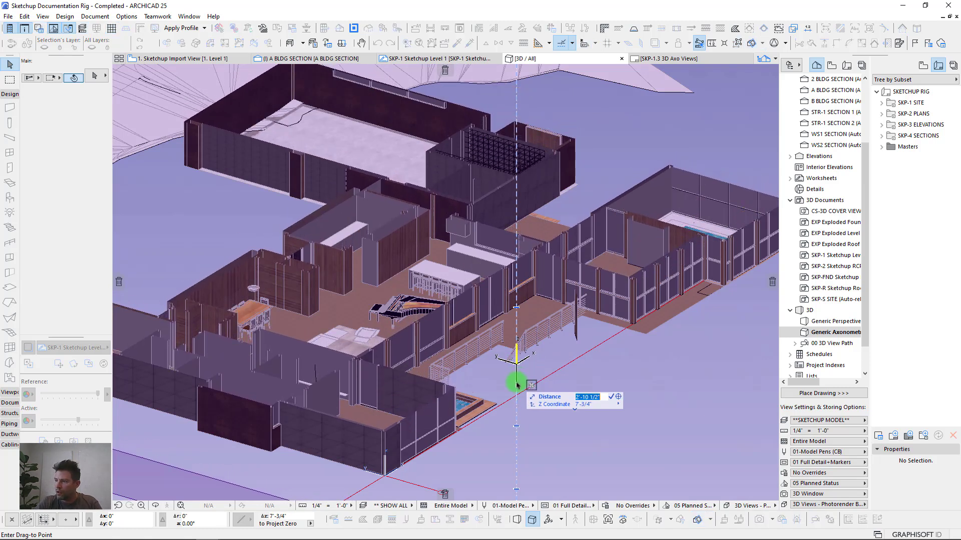
key(Tab)
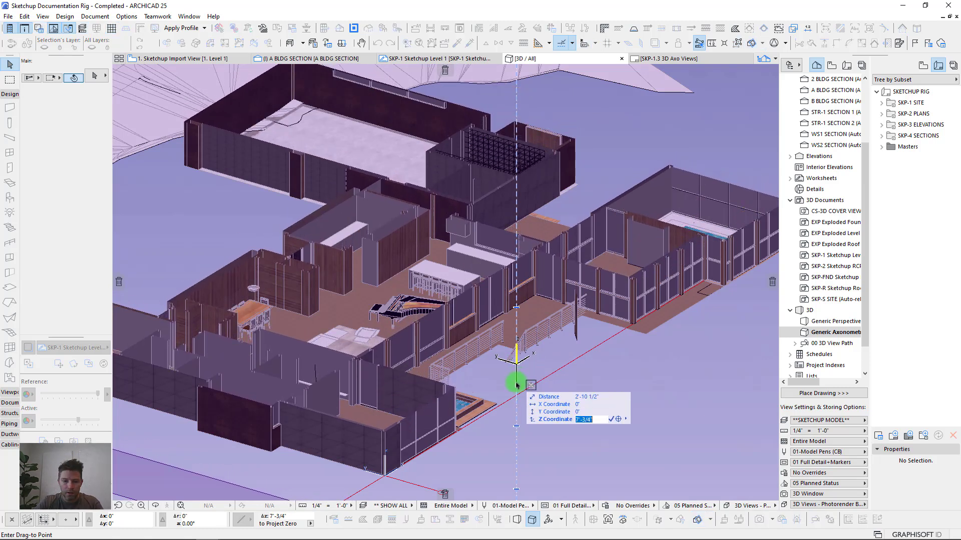
key(Return)
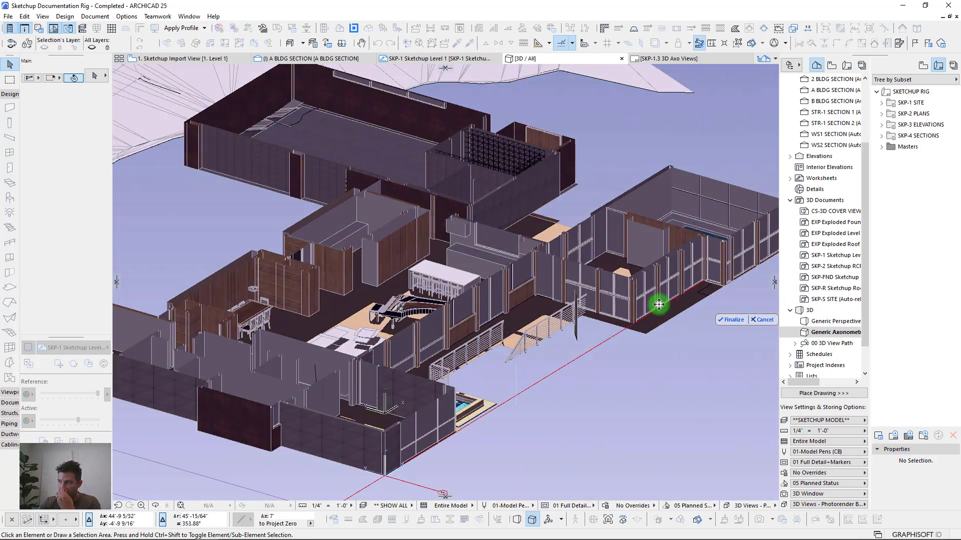
click(732, 320)
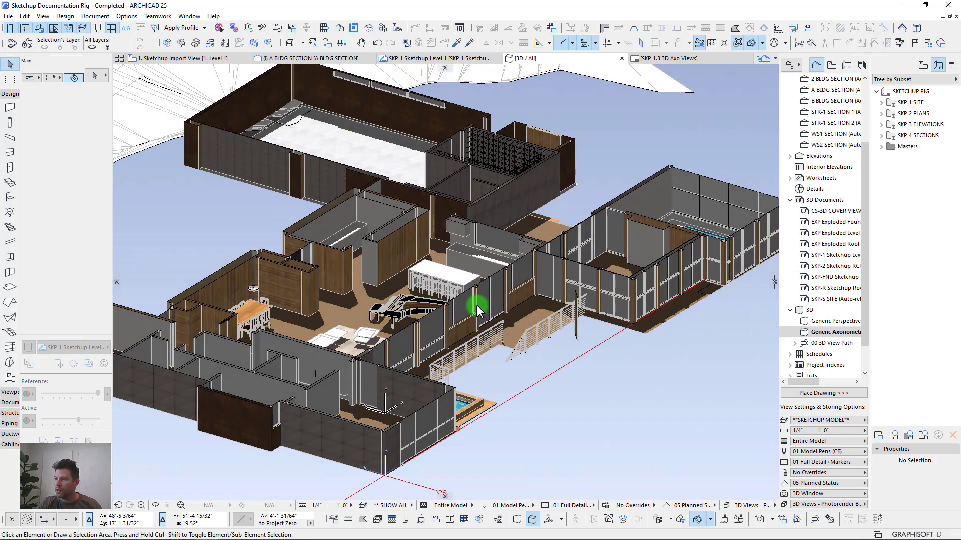
Step: Turn the 3D view perpendicular to the floor so the cut Level 1 model is seen straight from above
click(608, 520)
click(349, 309)
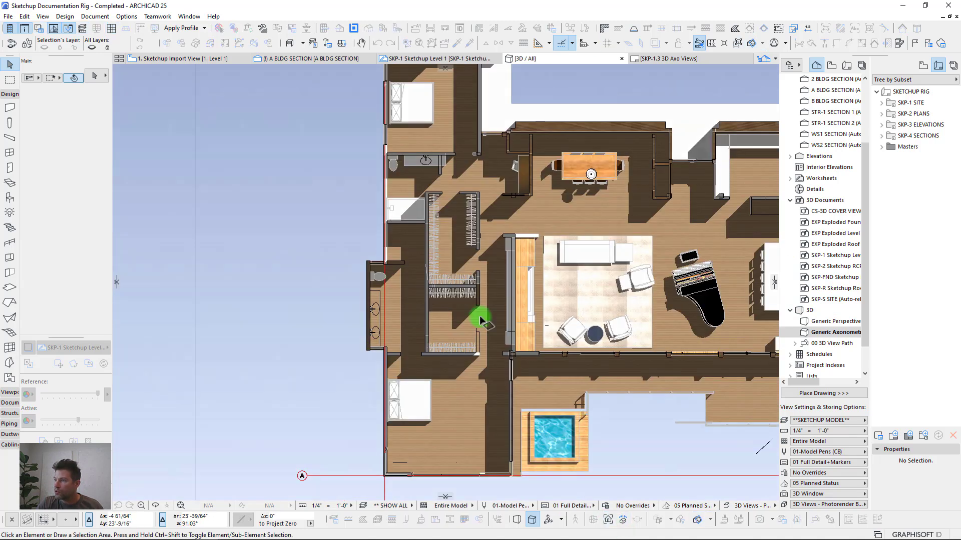
scroll(359, 282, down, 4)
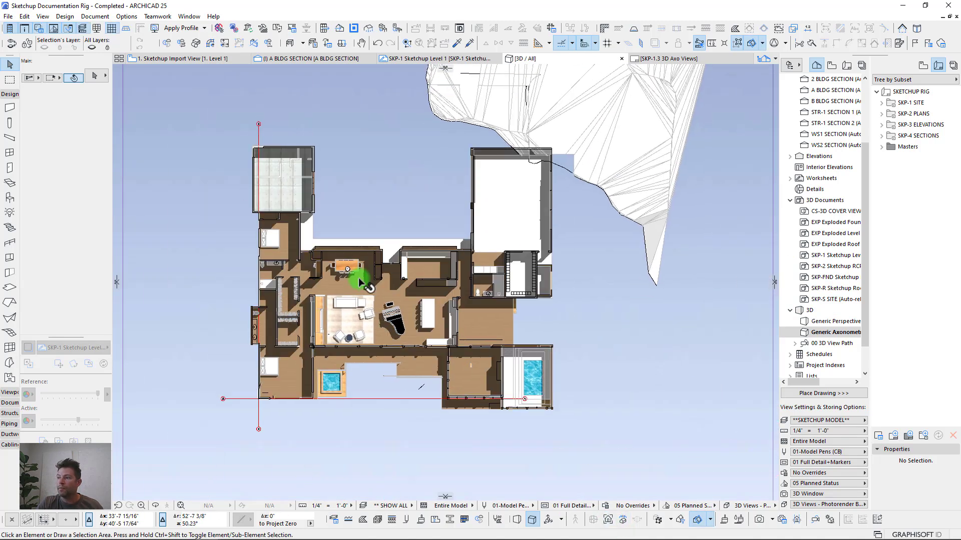
scroll(374, 278, up, 2)
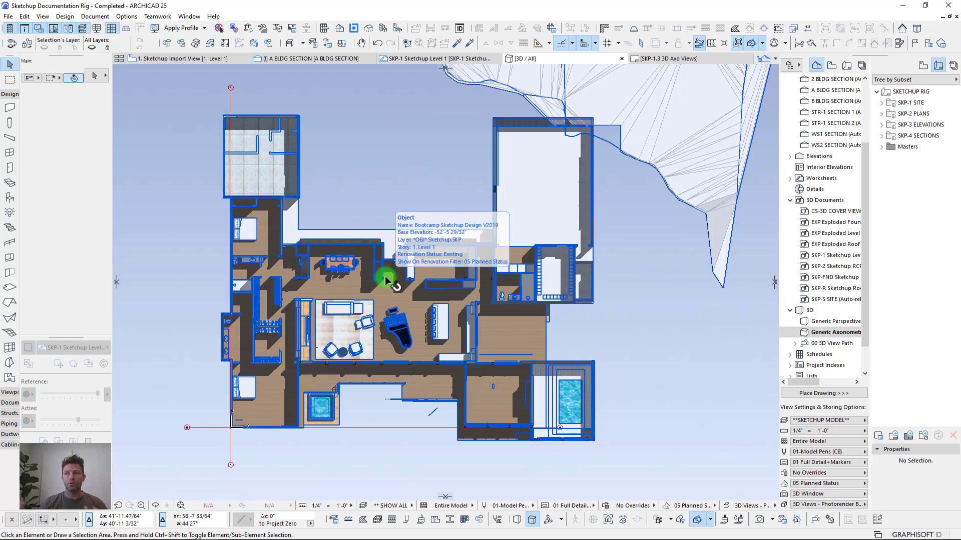
scroll(381, 268, down, 4)
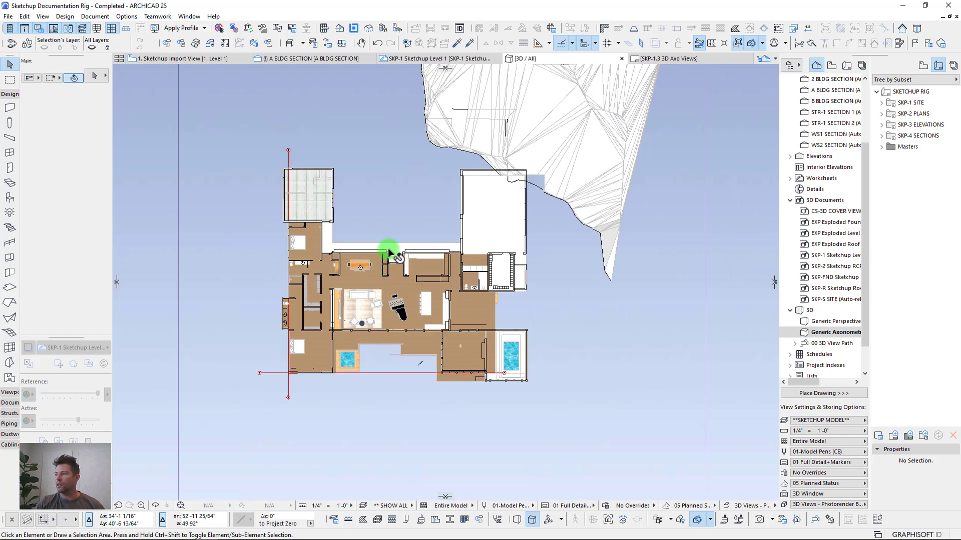
middle_drag(388, 247, 409, 246)
middle_drag(402, 189, 406, 237)
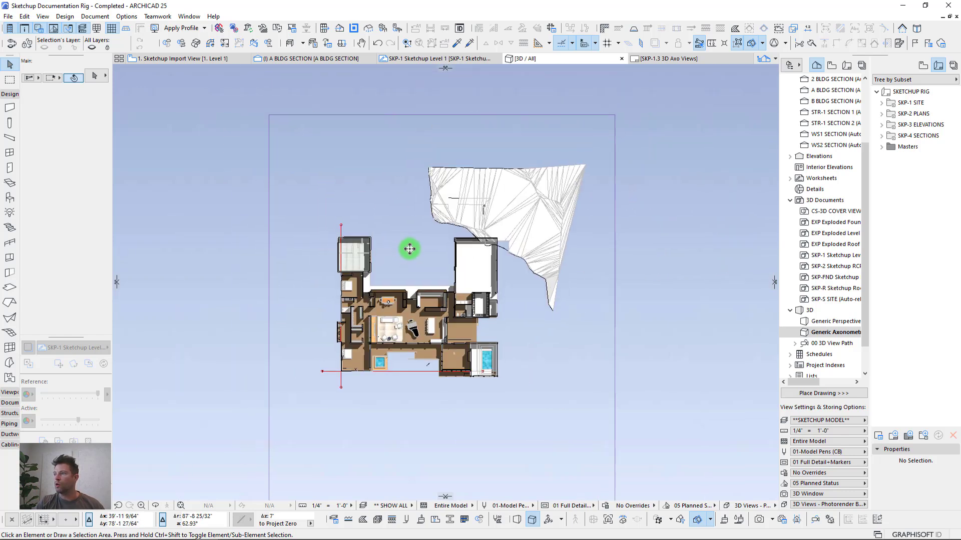
scroll(416, 270, up, 2)
scroll(416, 270, up, 2)
middle_drag(417, 270, 446, 226)
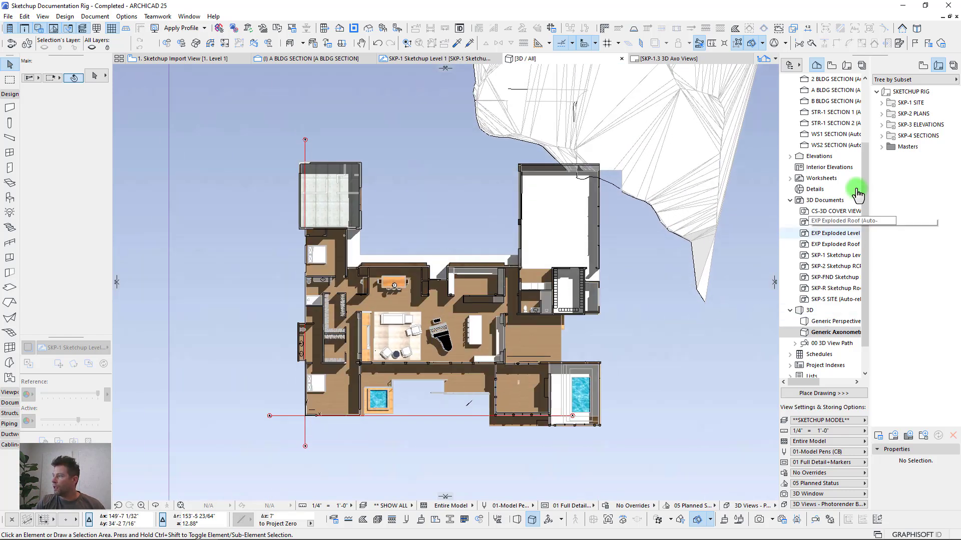
Step: Redefine the SKP-1 Sketchup Level 1 3D document based on the current top-down 3D window
right_click(830, 259)
click(632, 278)
scroll(631, 278, down, 2)
middle_drag(632, 270, 569, 276)
scroll(496, 289, up, 1)
middle_drag(496, 287, 493, 298)
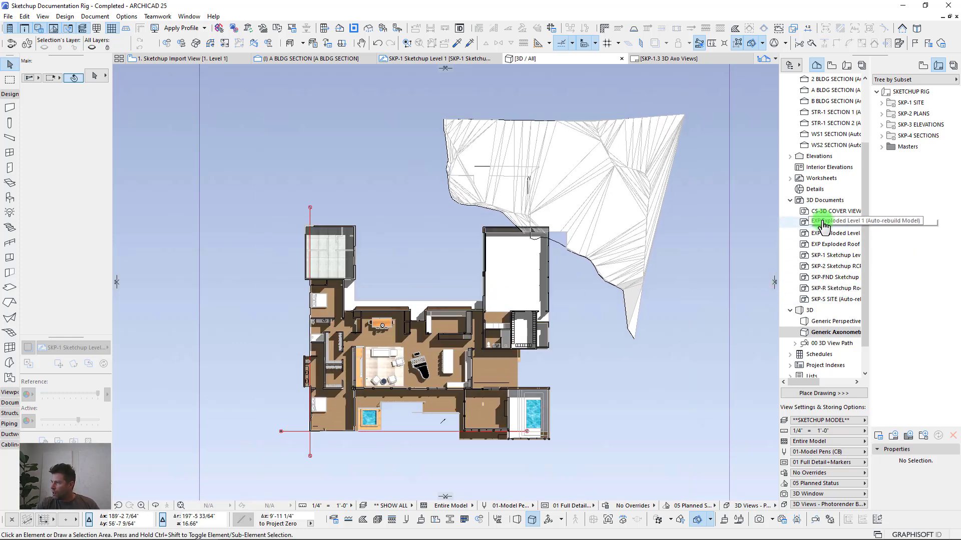
right_click(821, 255)
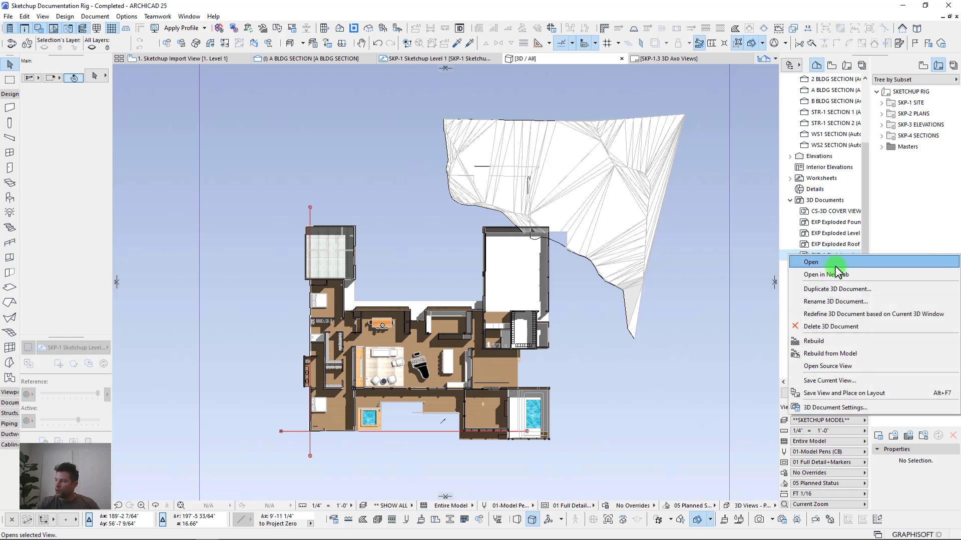
click(828, 316)
click(553, 194)
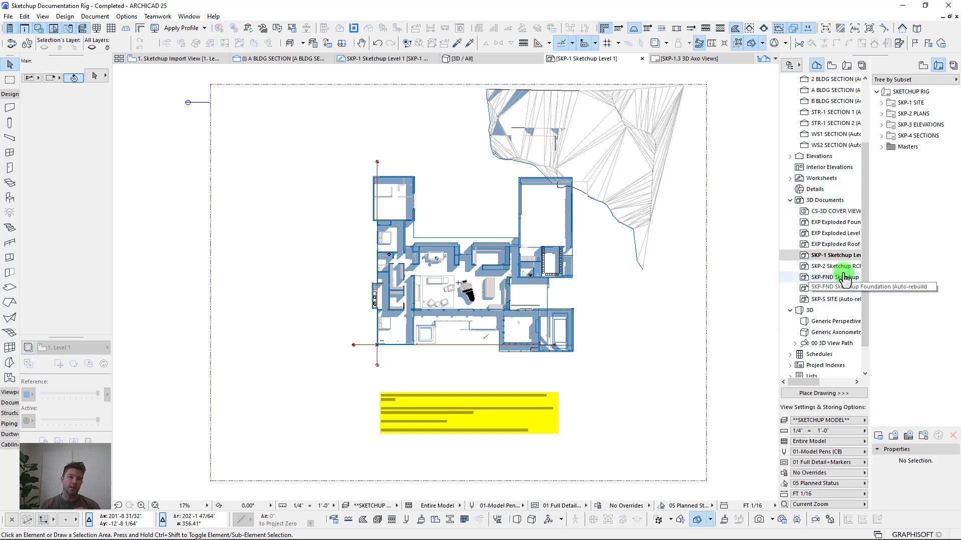
Step: Delete the yellow instruction text block below the plan in the Level 1 3D document
scroll(450, 410, up, 2)
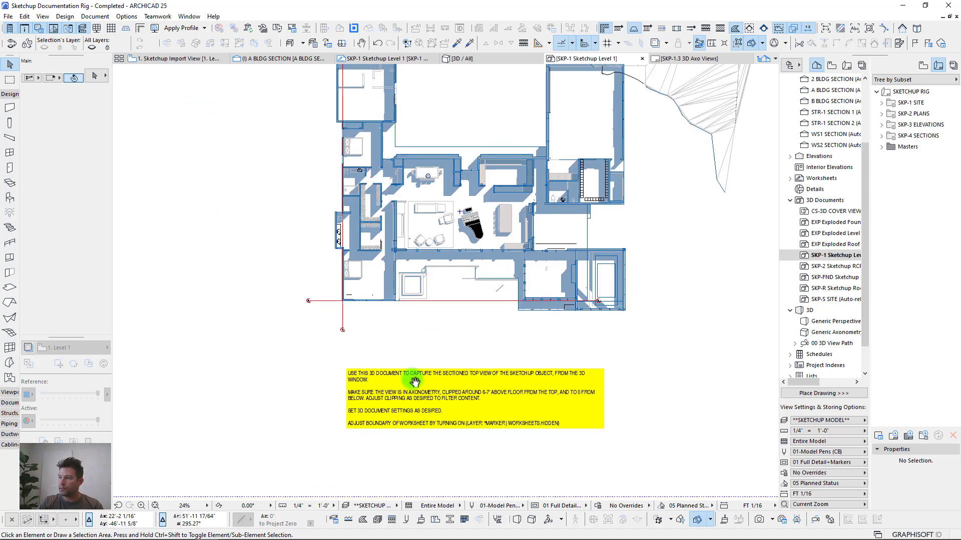
scroll(383, 351, up, 3)
click(215, 308)
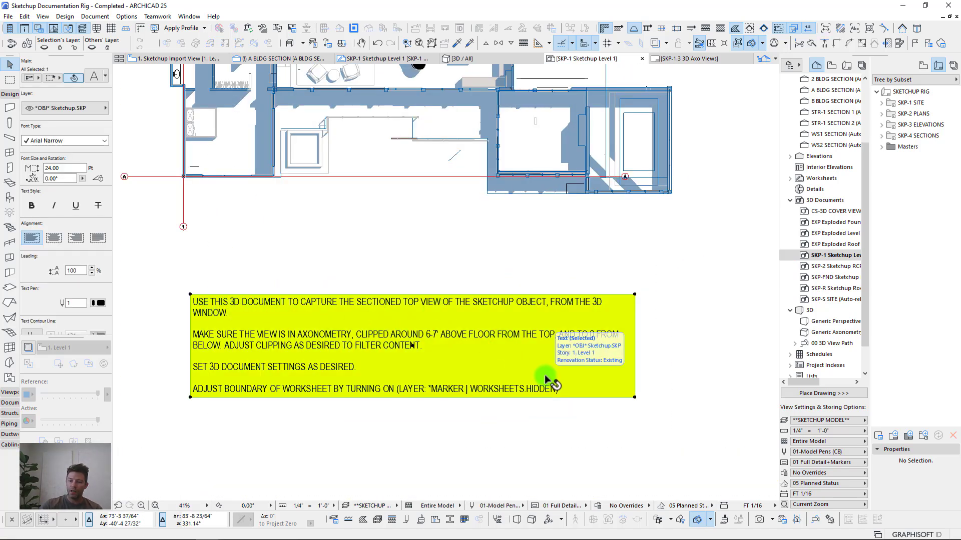
key(Delete)
Step: Select the rectangular worksheet boundary around the Level 1 plan and terrain
scroll(374, 232, down, 5)
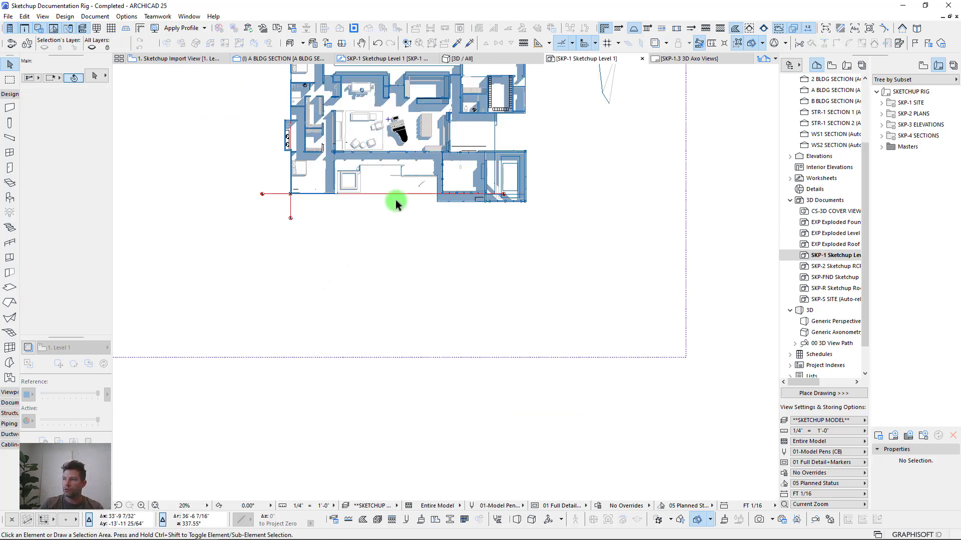
scroll(405, 266, down, 3)
middle_drag(405, 266, 430, 344)
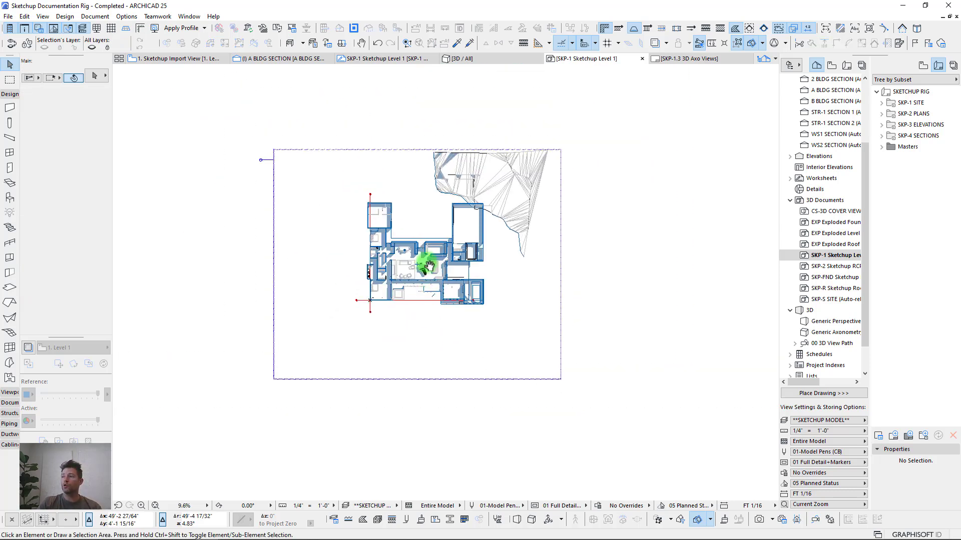
scroll(435, 251, up, 3)
scroll(434, 248, down, 1)
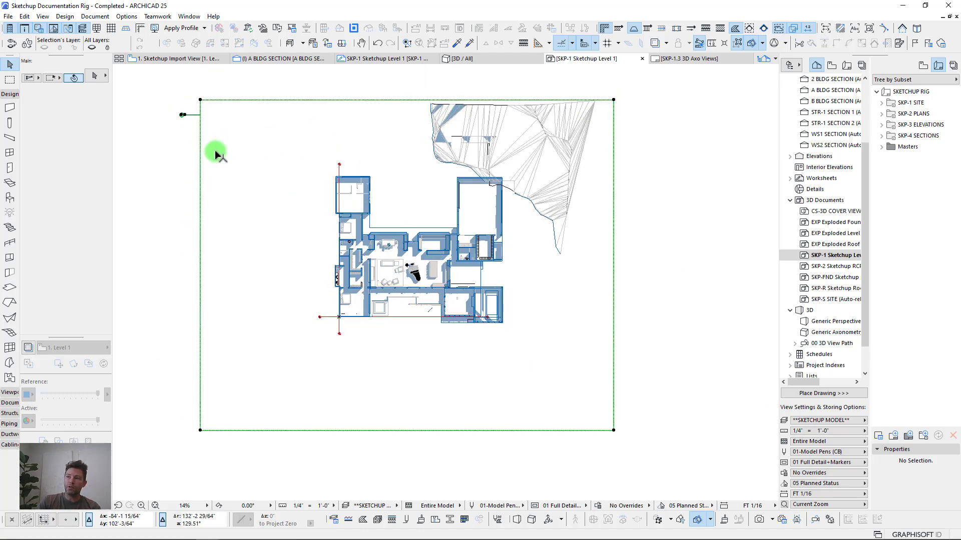
click(572, 145)
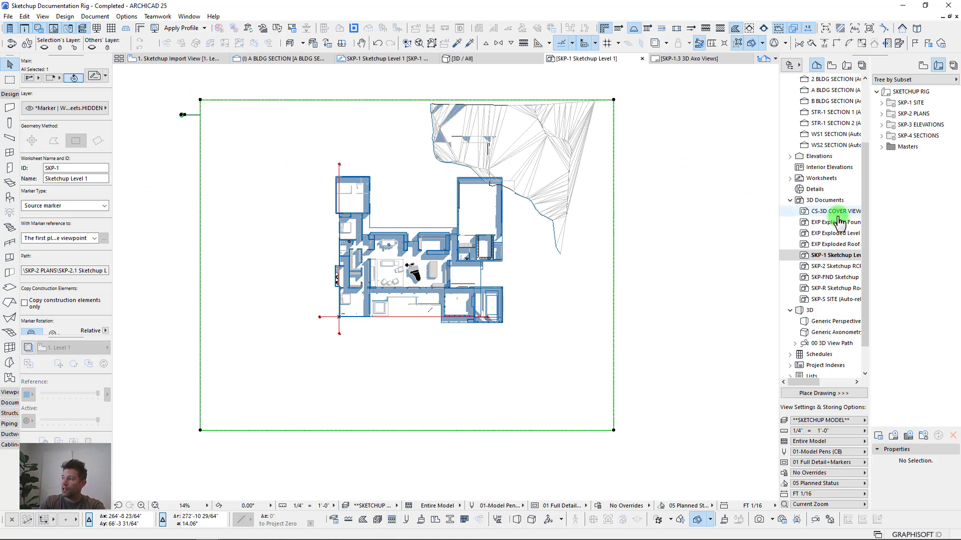
Step: Collapse the 3D Documents folder and examine the Level 1 plan drawing and its boundary
double_click(800, 201)
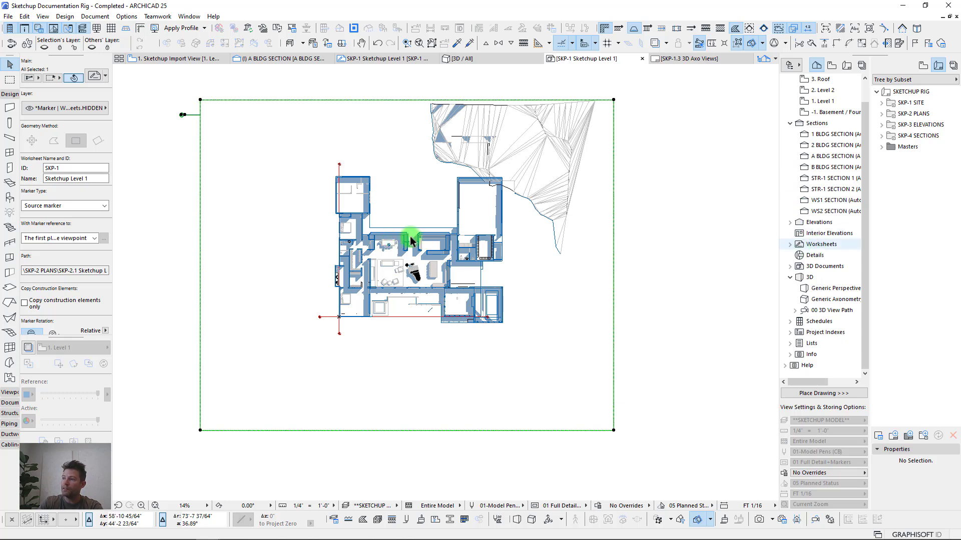
scroll(456, 262, up, 3)
scroll(456, 262, up, 2)
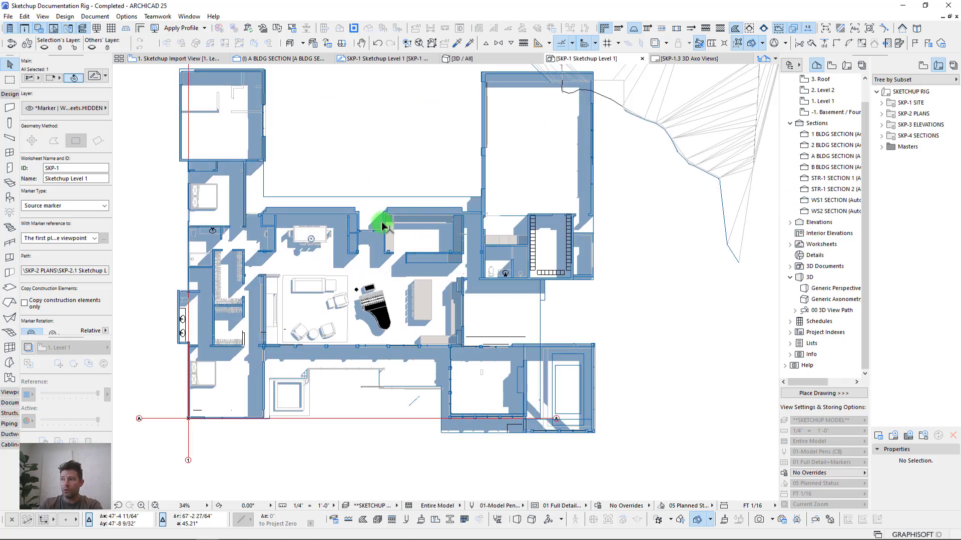
scroll(385, 226, down, 6)
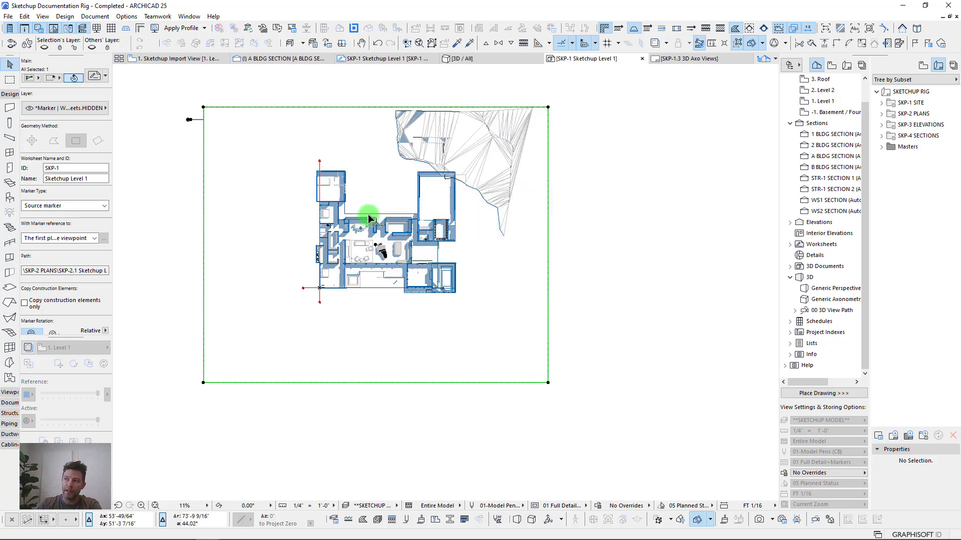
scroll(400, 215, up, 3)
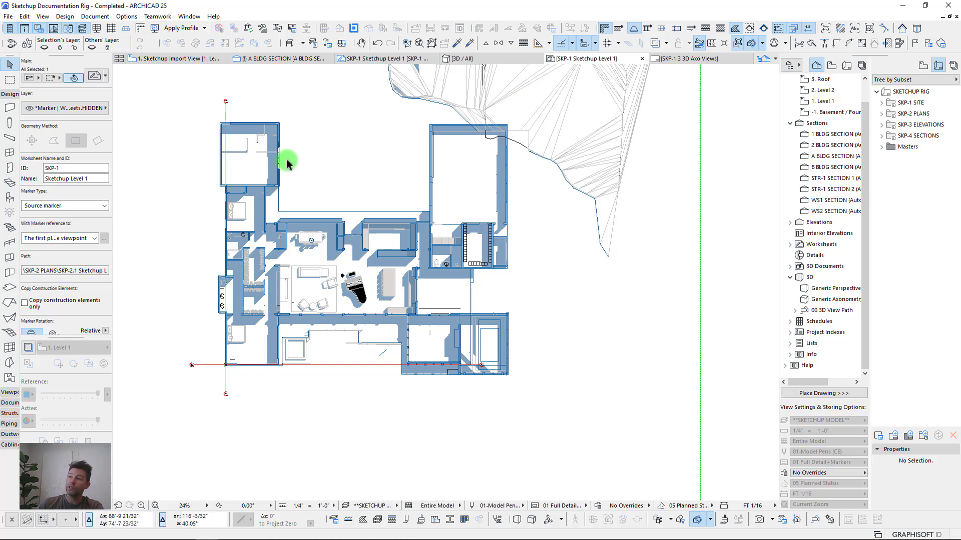
Step: Open the saved SKP-1 Sketchup Level 1 worksheet view
scroll(285, 178, down, 3)
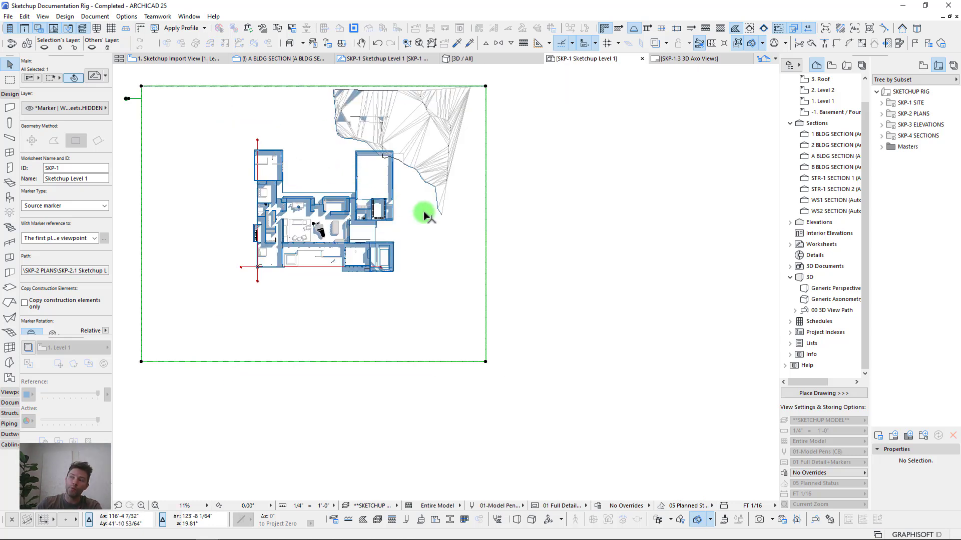
middle_drag(351, 170, 424, 213)
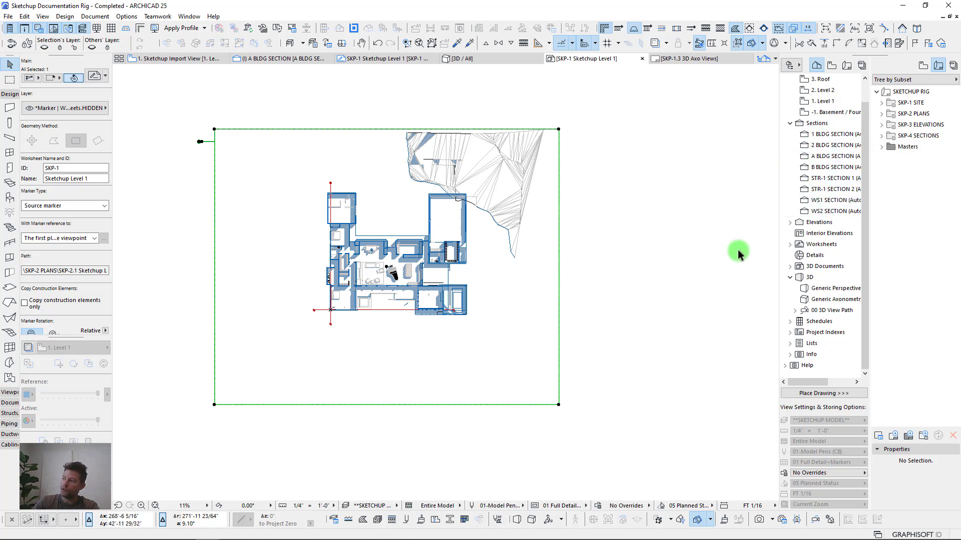
click(790, 246)
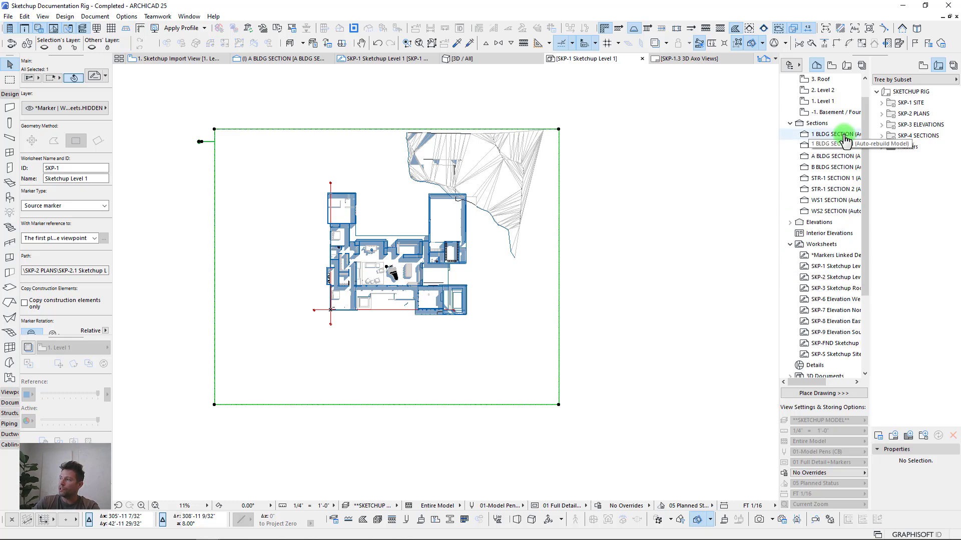
click(831, 66)
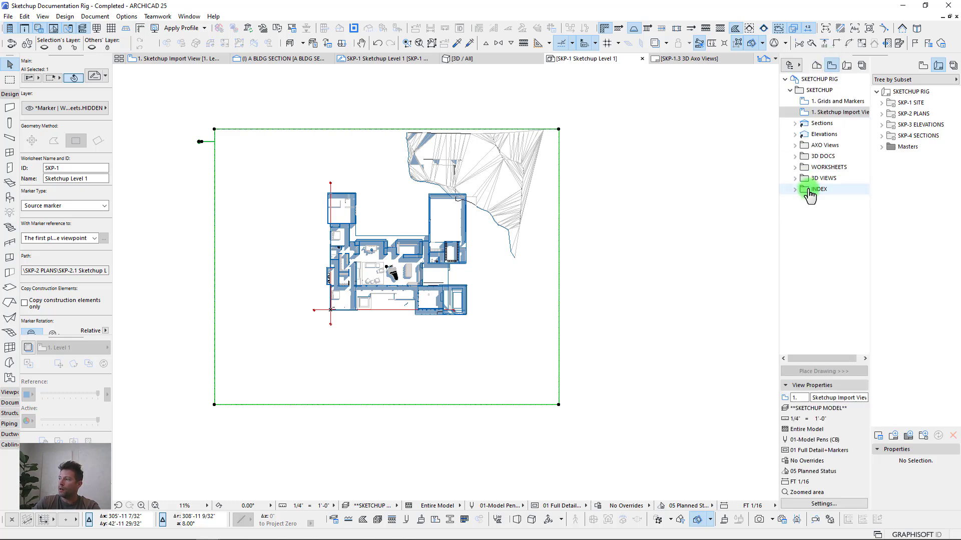
click(795, 167)
double_click(822, 180)
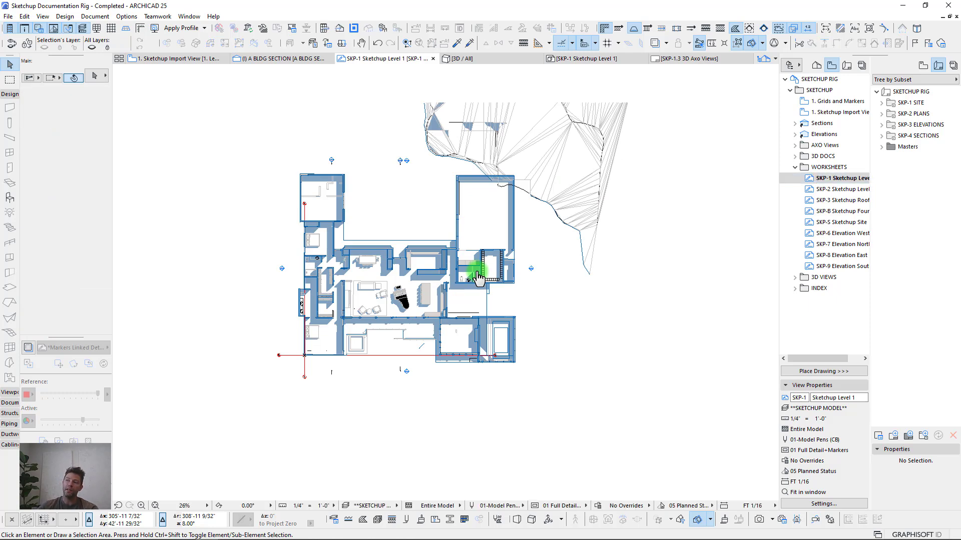
Step: Rebuild the SKP-1 Sketchup Level 1 worksheet from its source view
scroll(408, 258, down, 3)
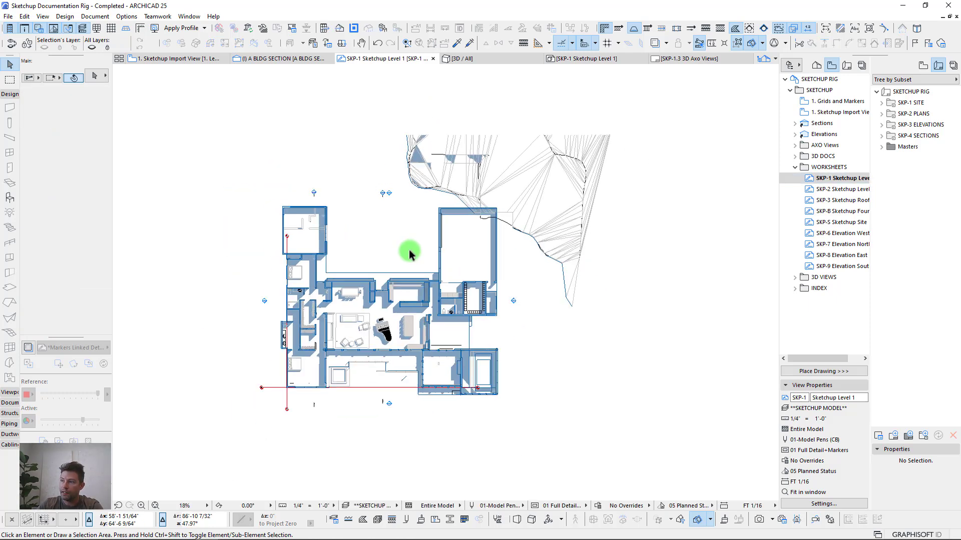
scroll(393, 262, up, 2)
middle_drag(394, 261, 416, 218)
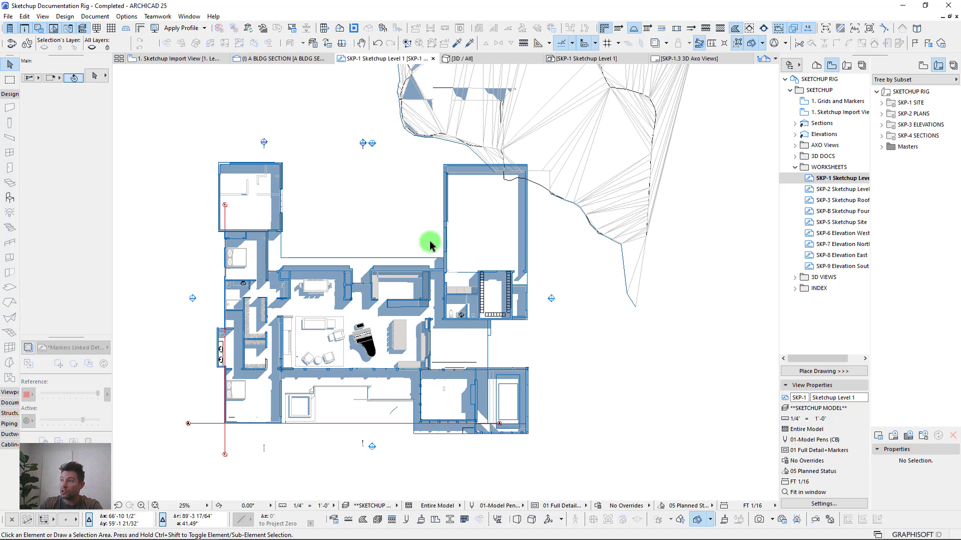
scroll(431, 246, down, 1)
middle_drag(428, 258, 416, 278)
right_click(832, 178)
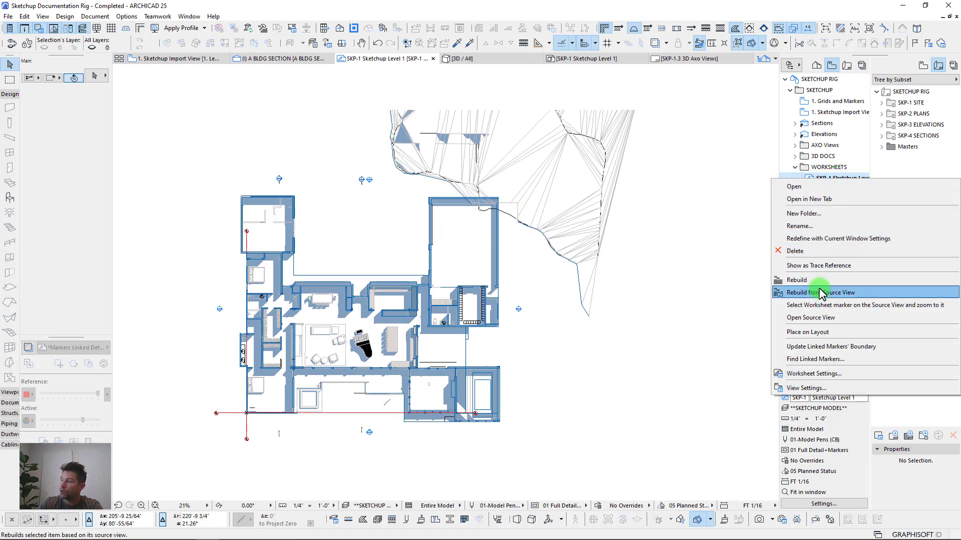
click(742, 179)
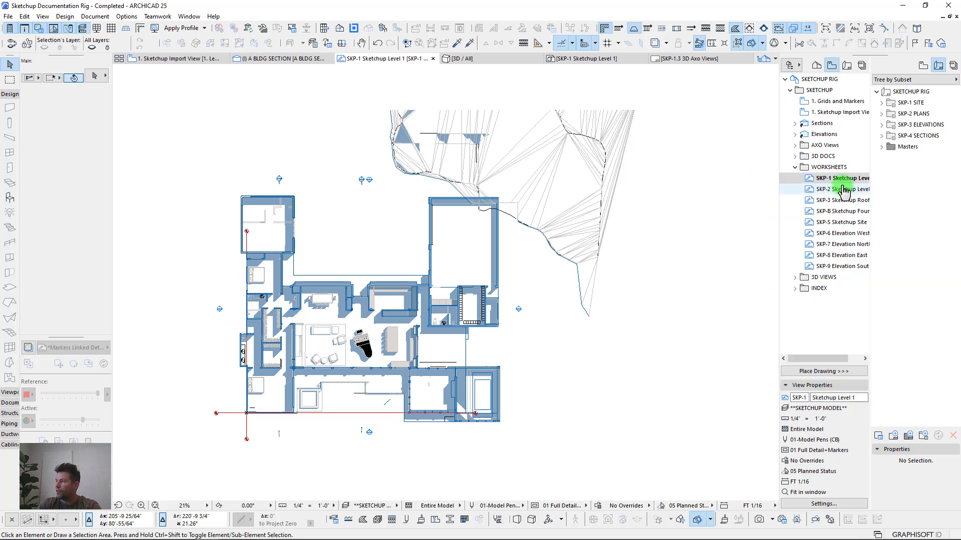
click(820, 69)
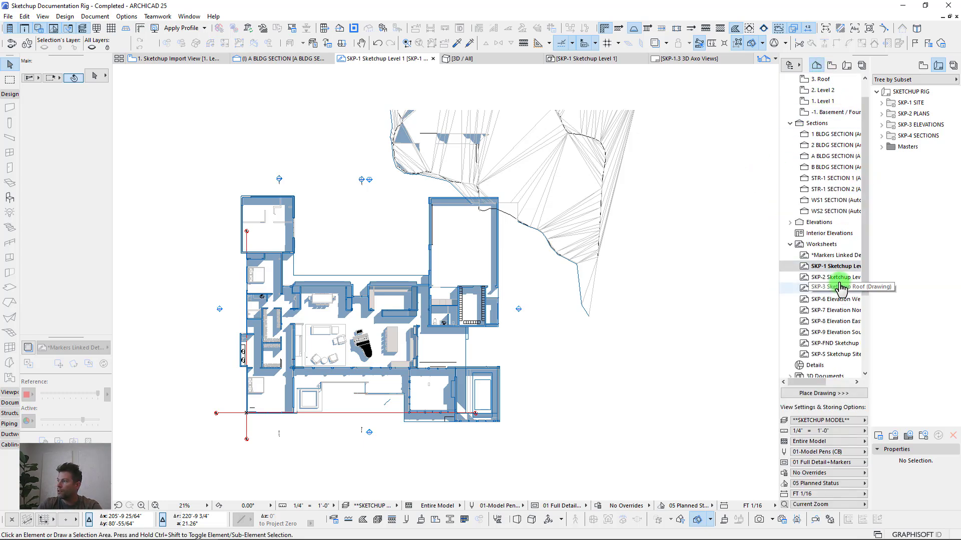
right_click(822, 265)
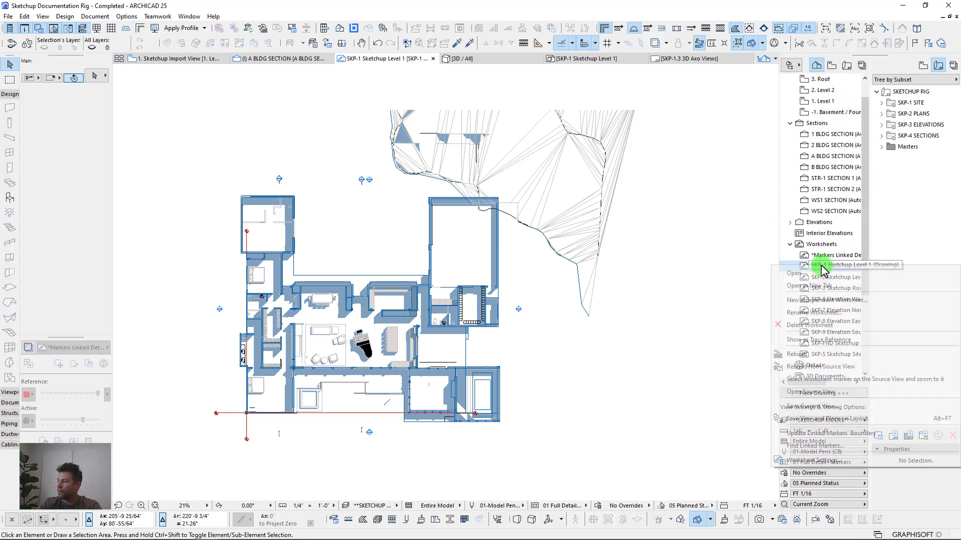
click(821, 367)
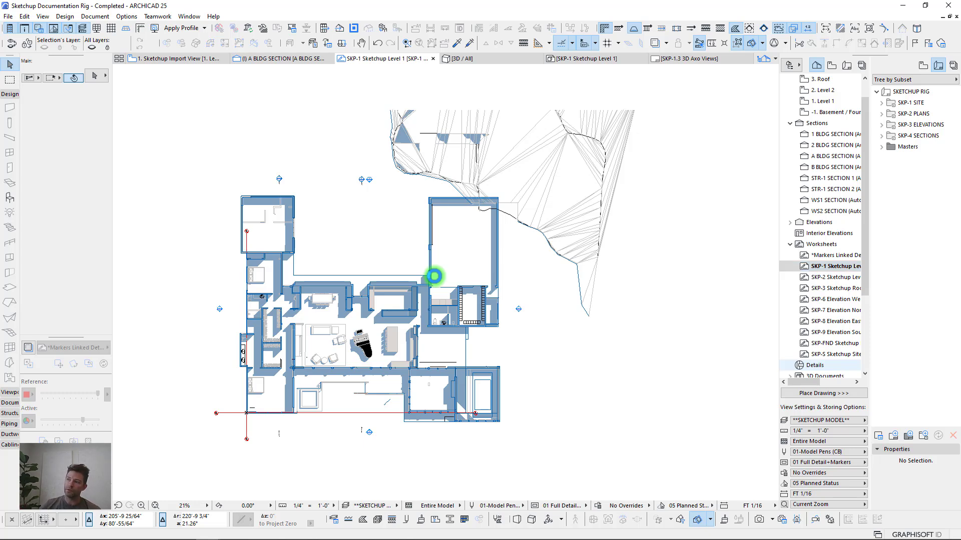
Step: Examine the rebuilt Level 1 worksheet, from its outer boundary to the furniture and kitchen detail
middle_click(435, 276)
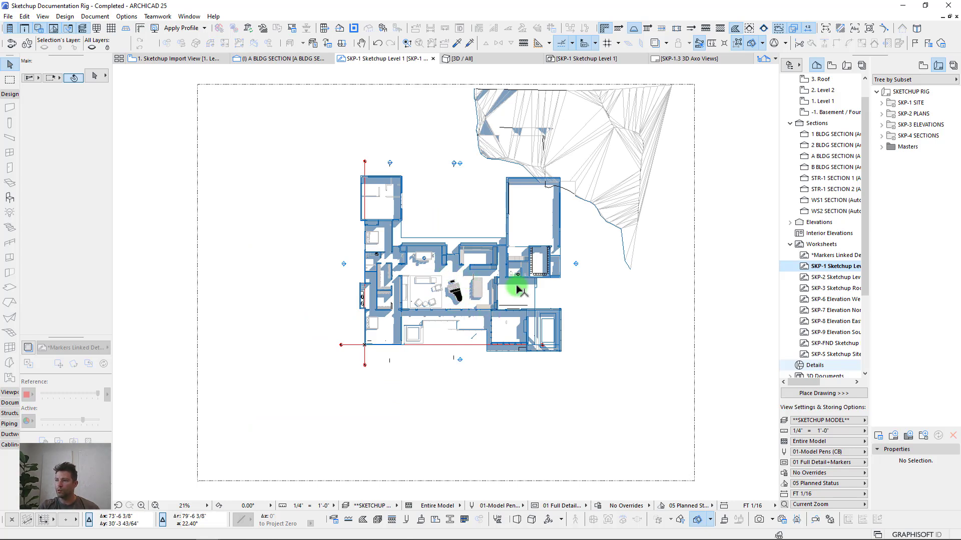
scroll(481, 271, up, 3)
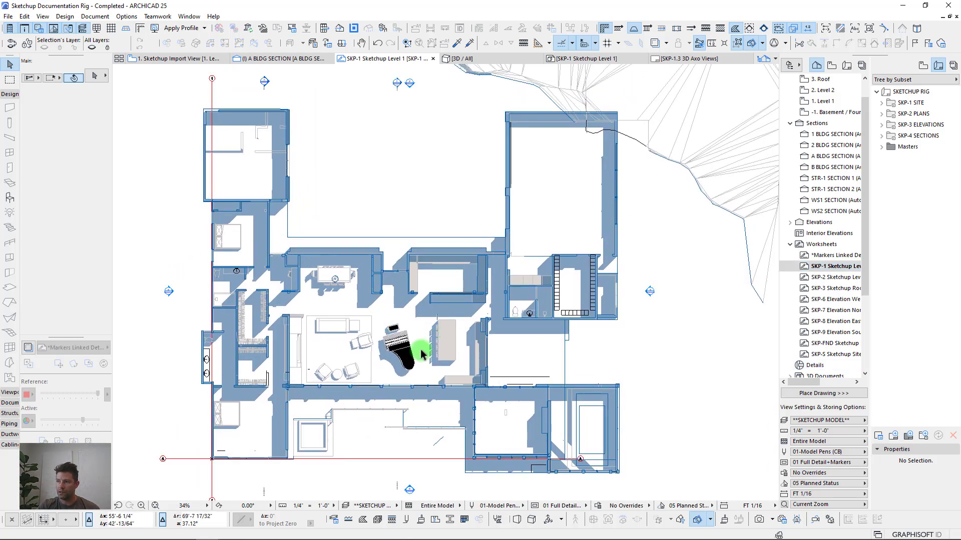
scroll(424, 297, up, 4)
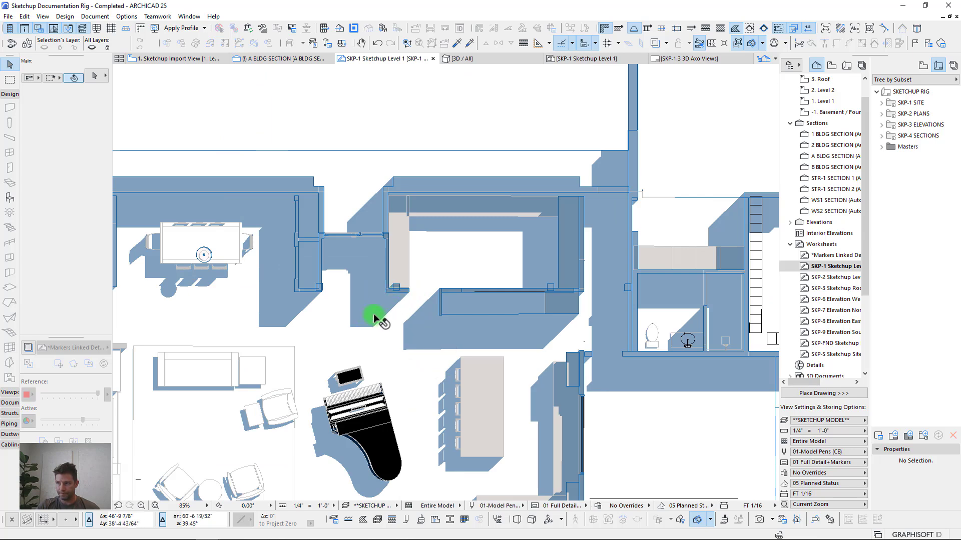
scroll(236, 286, down, 6)
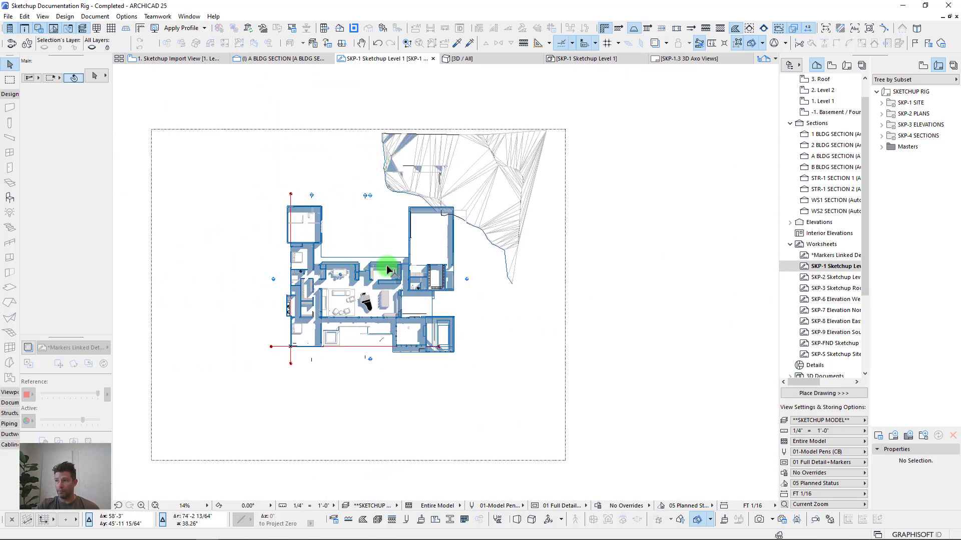
middle_drag(322, 281, 324, 281)
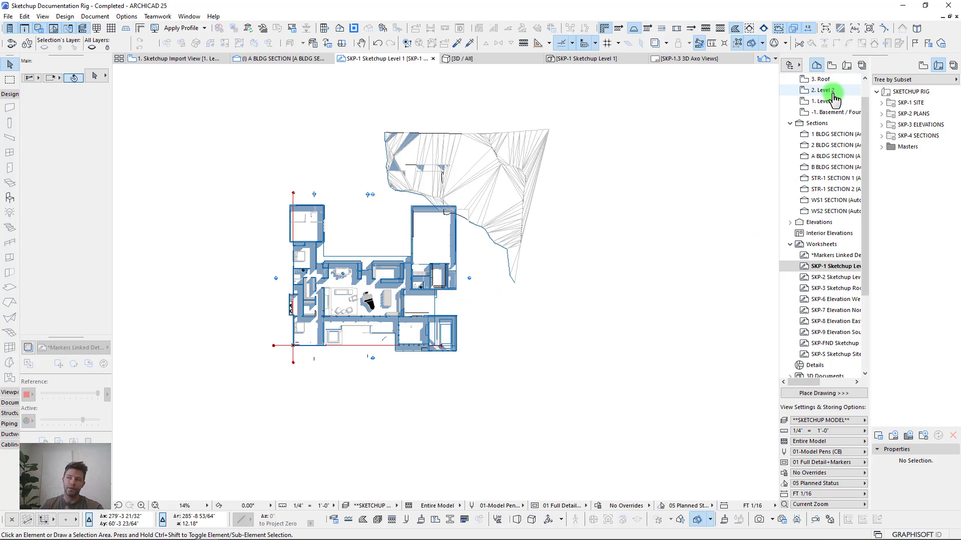
Step: Collapse the Worksheets folder and inspect the linked section and elevation markers above the Level 1 plan
click(790, 244)
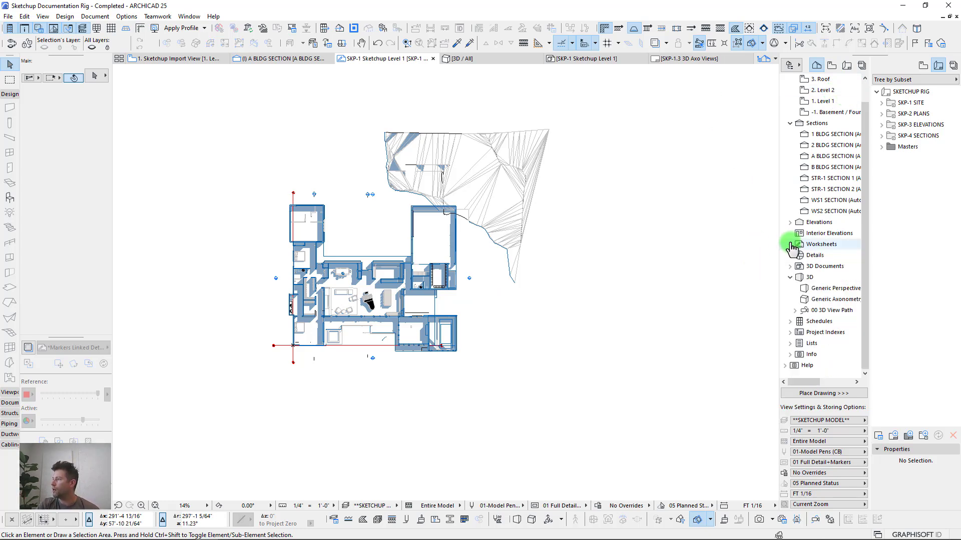
scroll(376, 231, up, 2)
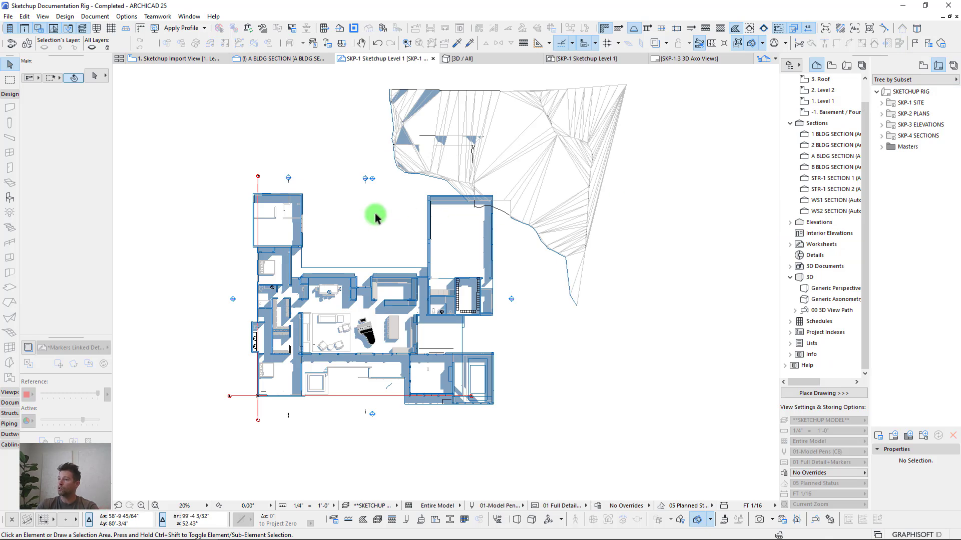
middle_drag(371, 213, 365, 234)
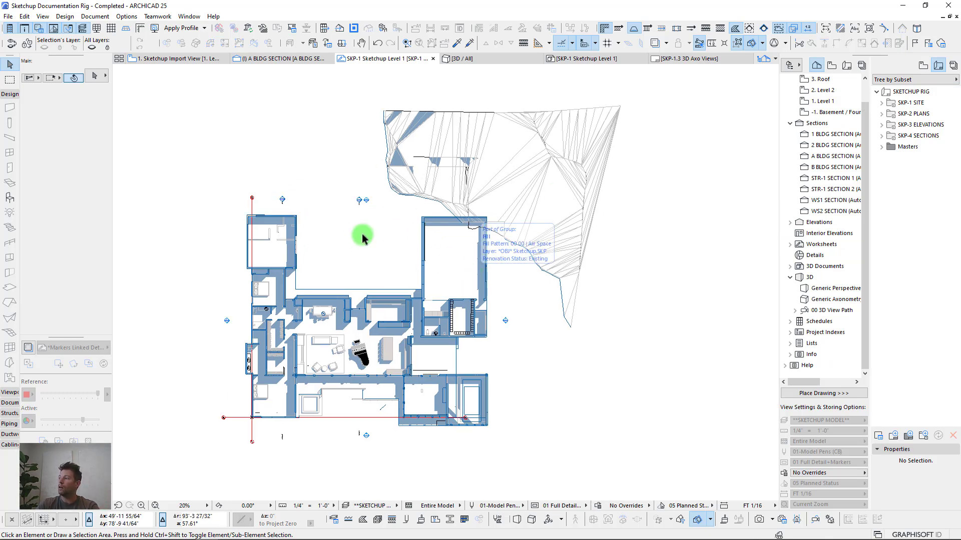
scroll(300, 198, up, 5)
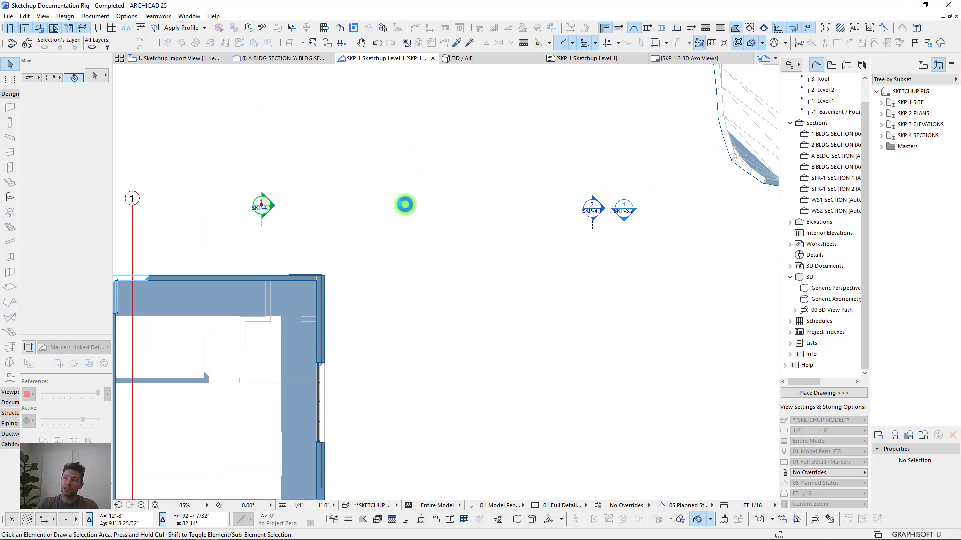
click(626, 207)
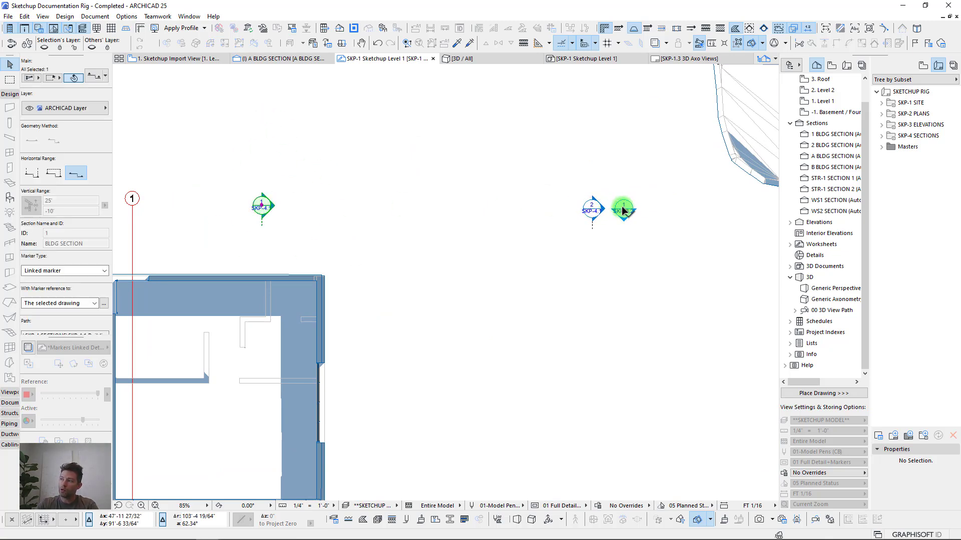
key(Escape)
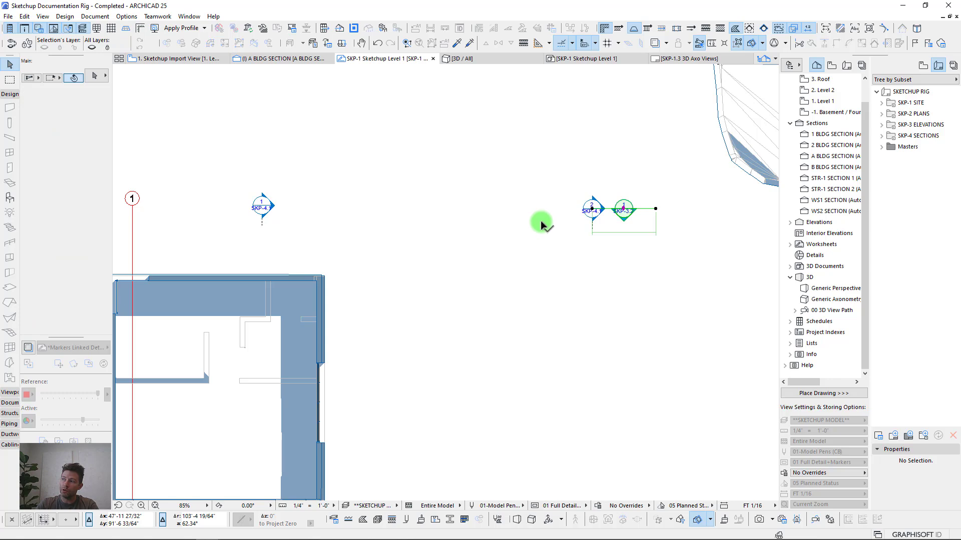
click(541, 222)
scroll(540, 222, down, 6)
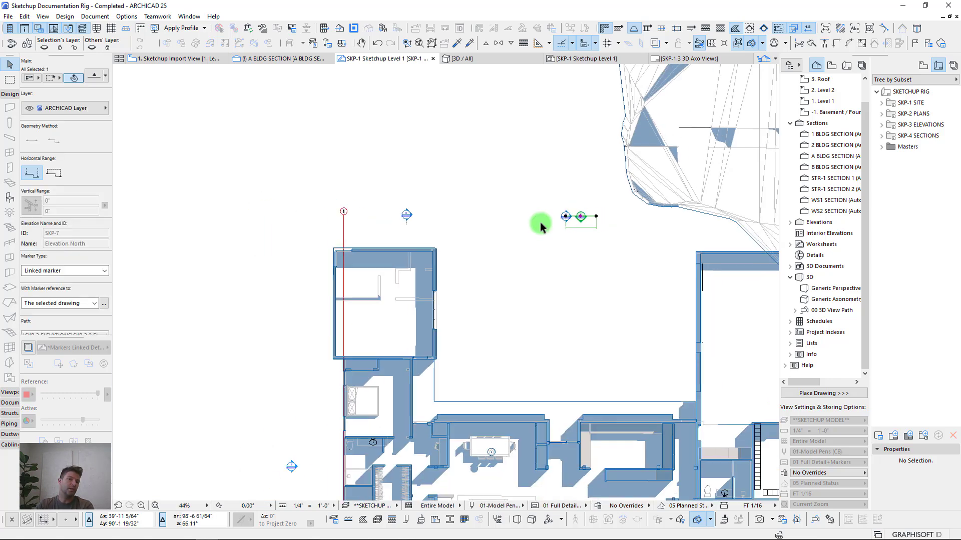
mouse_move(560, 239)
middle_down()
mouse_move(468, 227)
mouse_move(449, 206)
middle_up()
key(Escape)
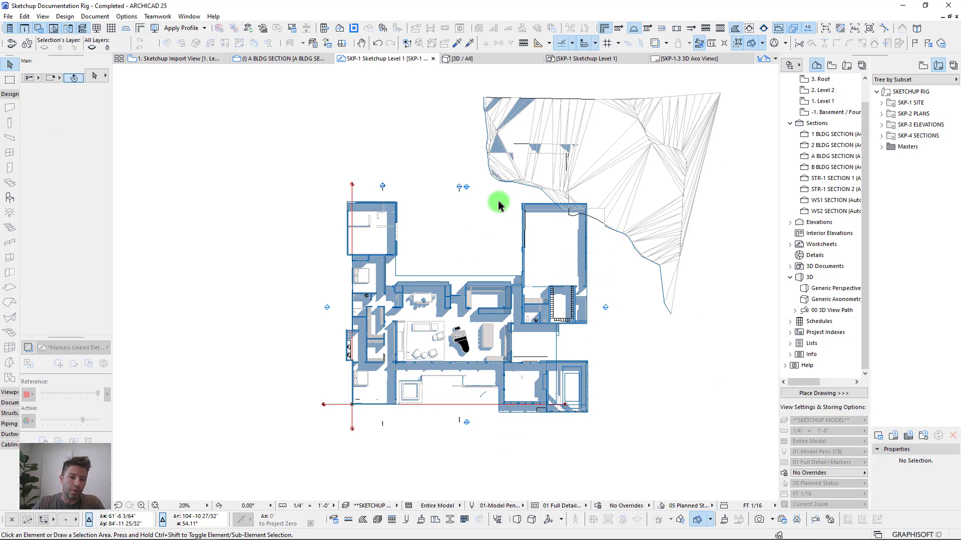
Step: Open the SKP-2.1 Sketchup Level 1 layout from the SKP-2 PLANS subset and examine its placed plan drawing
double_click(904, 114)
double_click(923, 124)
drag(642, 189, 642, 189)
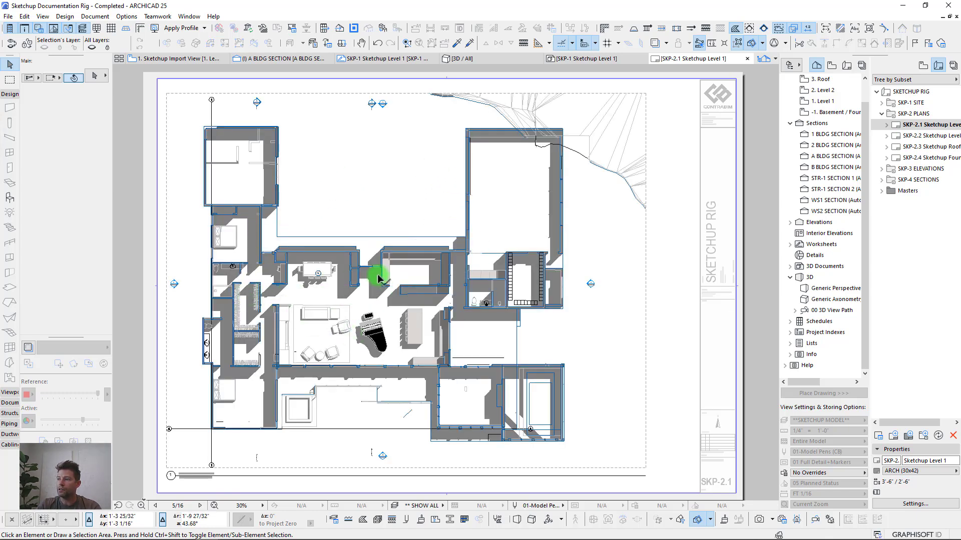
scroll(373, 274, up, 5)
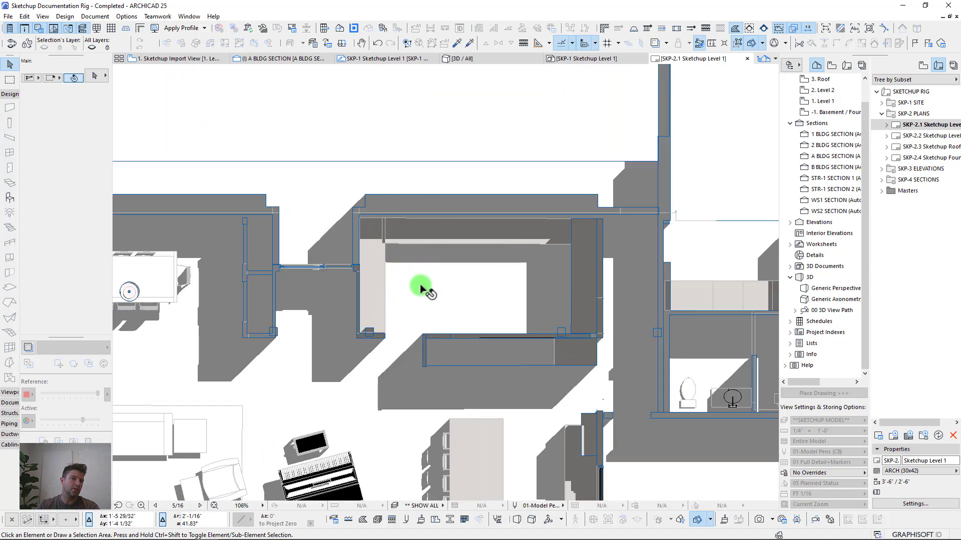
scroll(343, 292, down, 5)
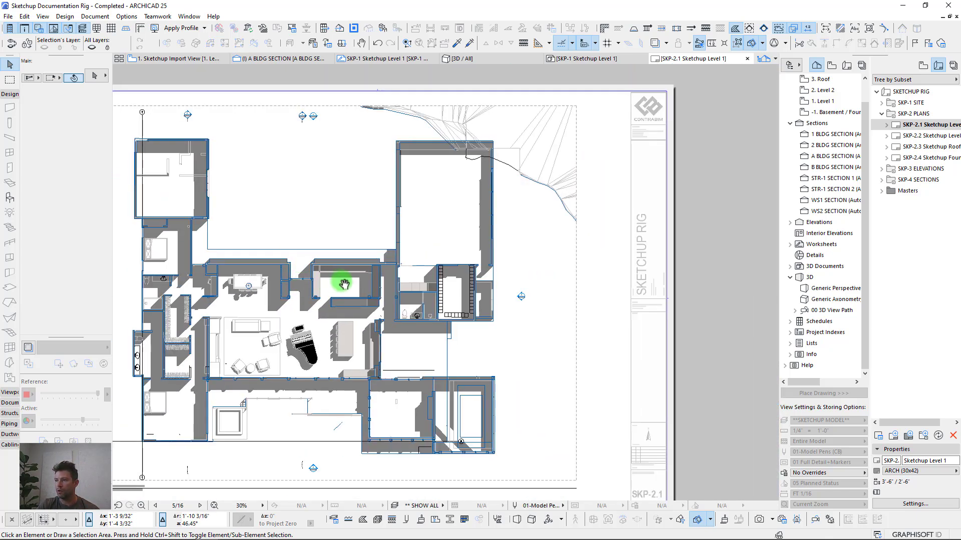
middle_drag(340, 284, 353, 274)
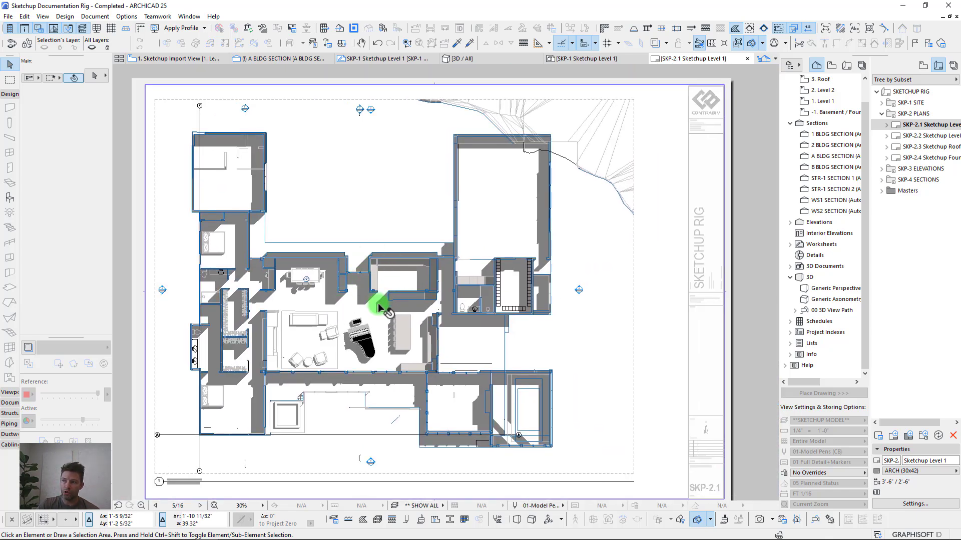
scroll(318, 282, down, 1)
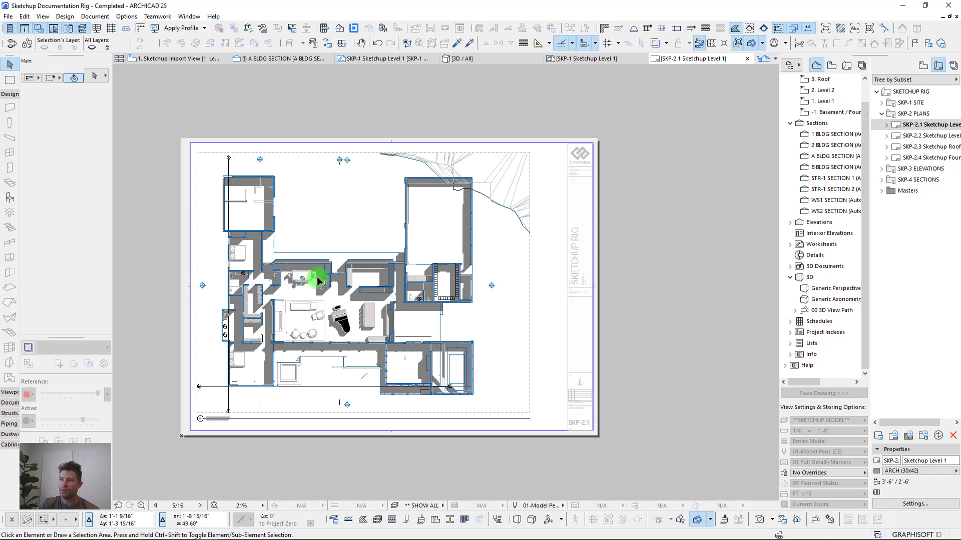
scroll(318, 280, up, 1)
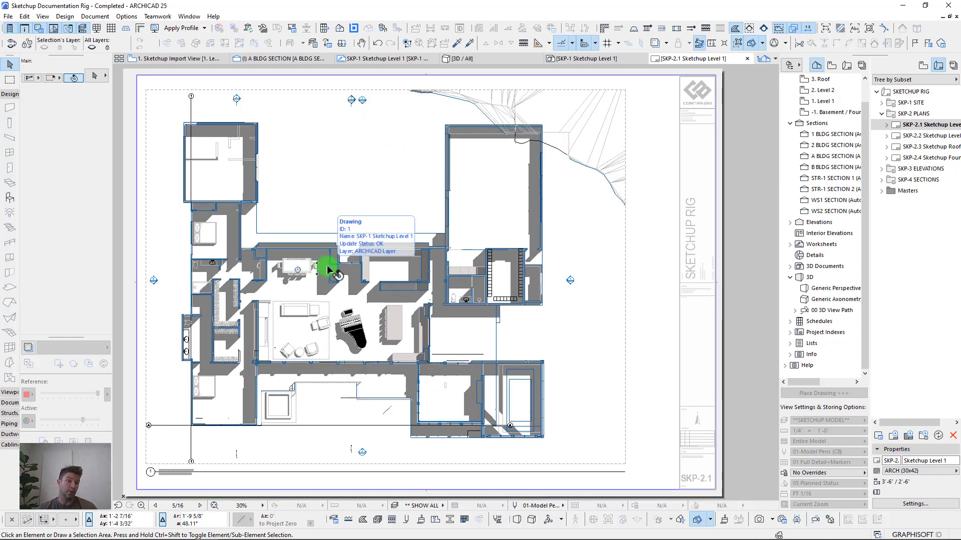
click(328, 270)
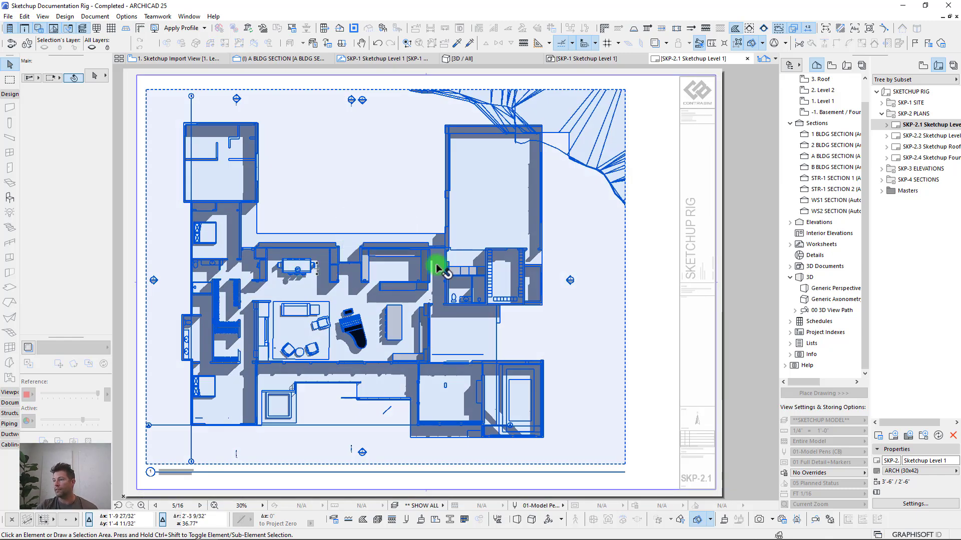
key(Escape)
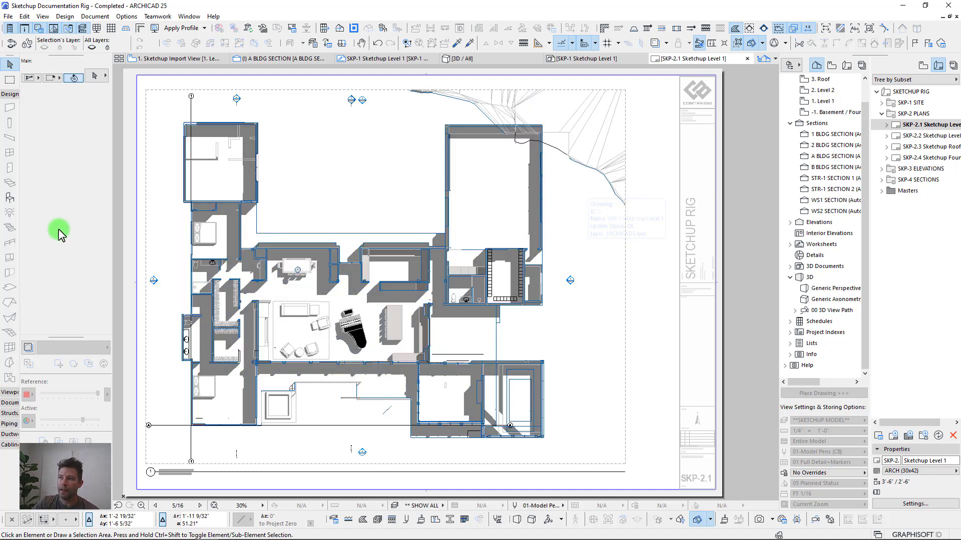
Step: Return to the Sketchup Import View and review the written steps for creating floorplan views
click(155, 59)
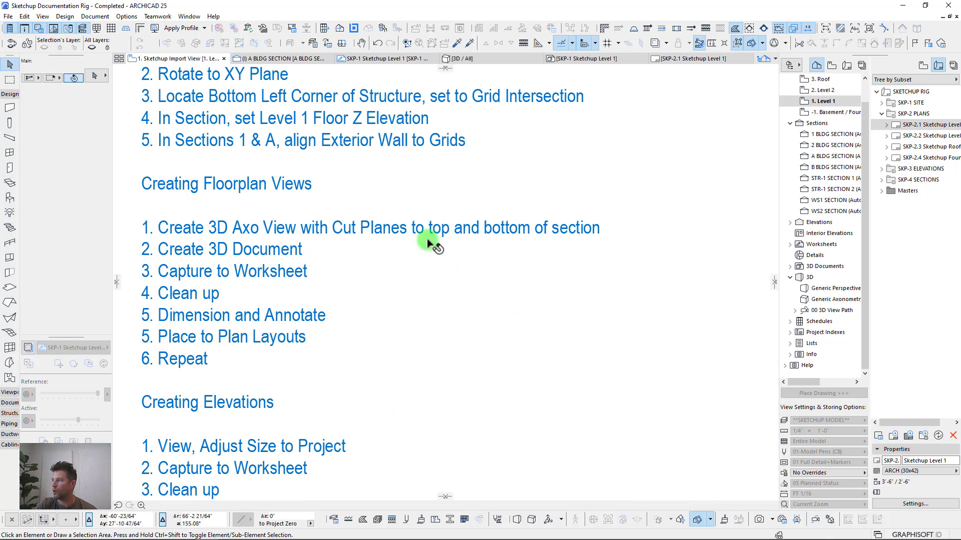
scroll(239, 199, down, 2)
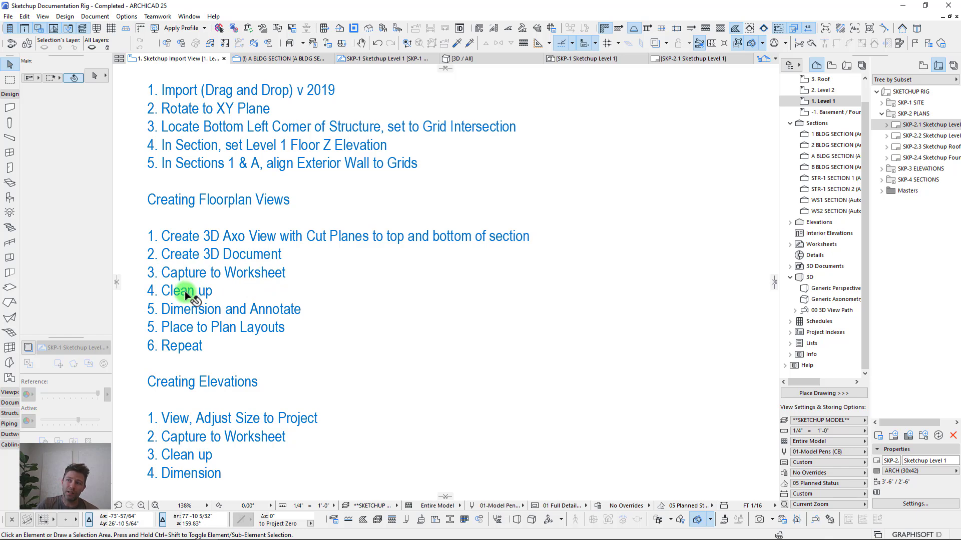
Step: In the SKP-1 Sketchup Level 1 worksheet, select a blue shadow fill beside the kitchen and load its element type as the Find & Select criterion
click(367, 60)
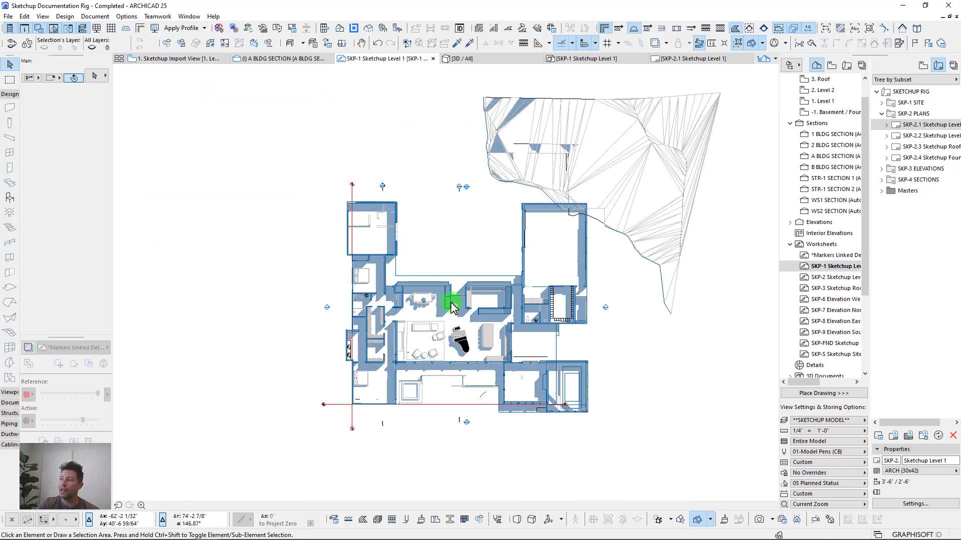
scroll(477, 319, up, 10)
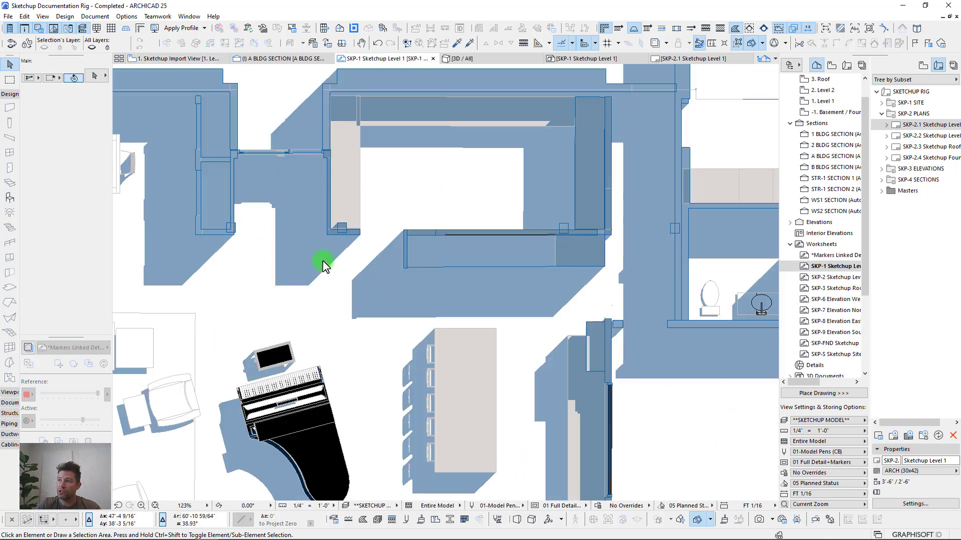
click(297, 264)
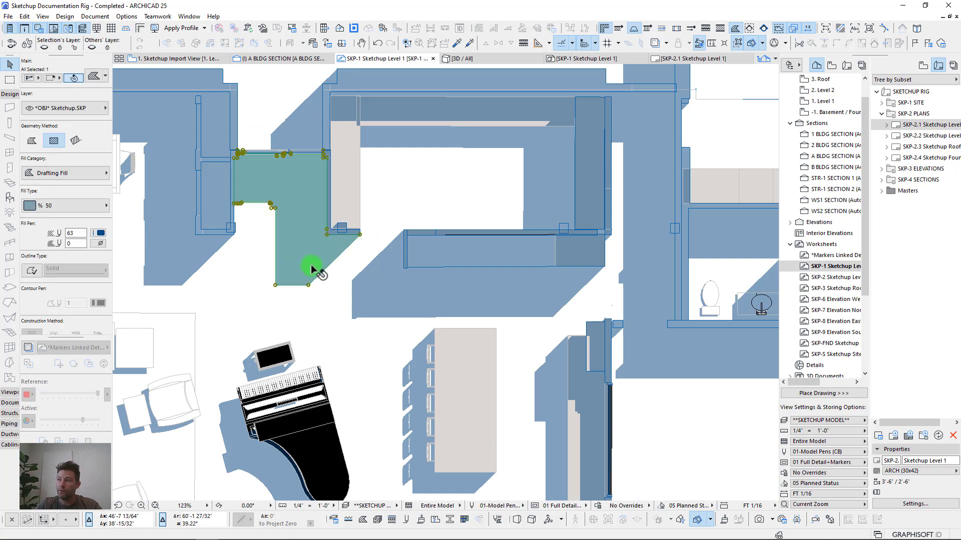
key(ctrl+f)
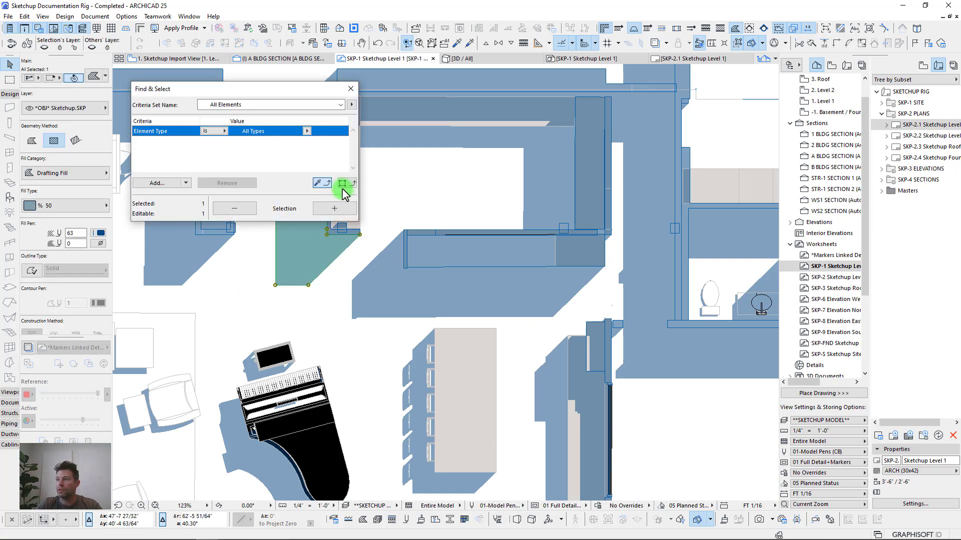
click(345, 185)
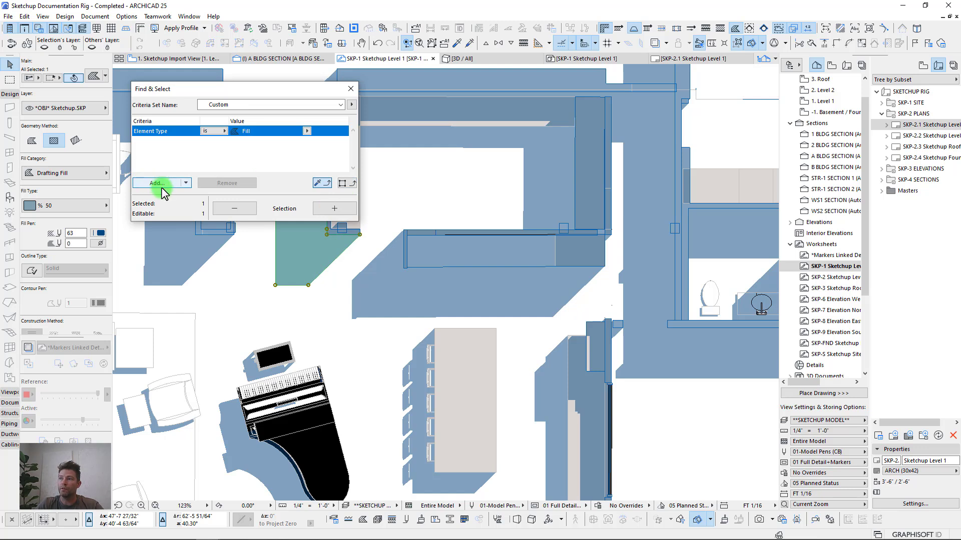
Step: Browse the additional search criteria under Surface and Materials, then close Find & Select and deselect the shadow fill
click(165, 183)
click(365, 191)
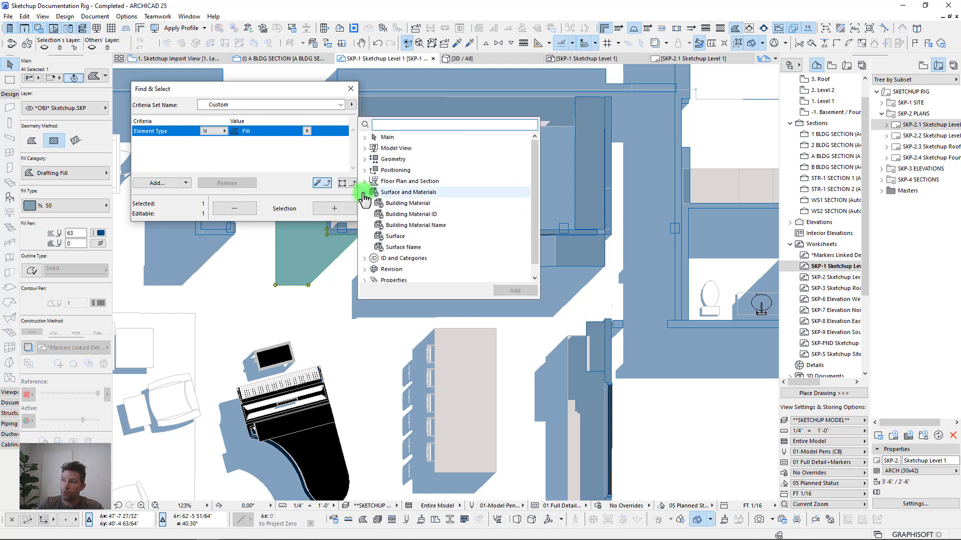
click(300, 85)
drag(305, 86, 344, 100)
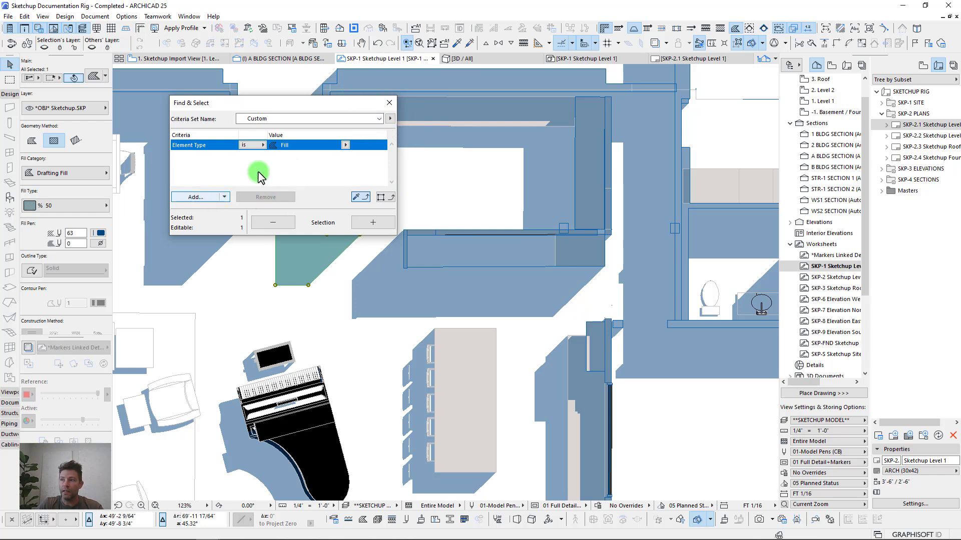
click(389, 102)
click(325, 229)
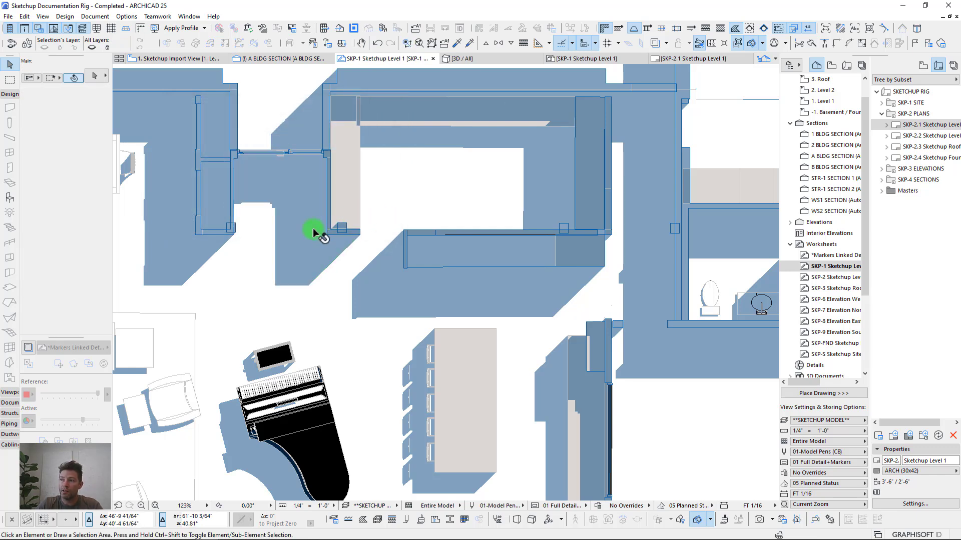
scroll(314, 228, down, 5)
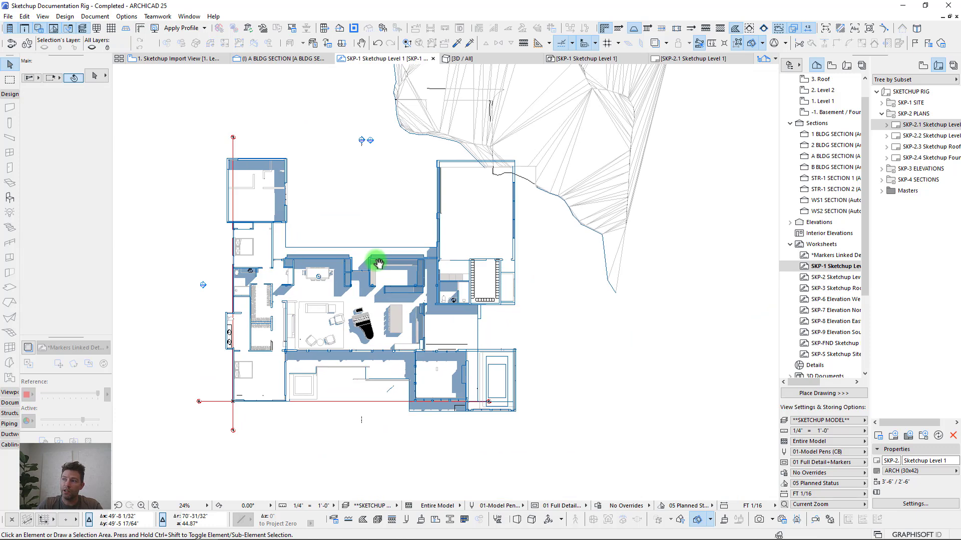
click(378, 264)
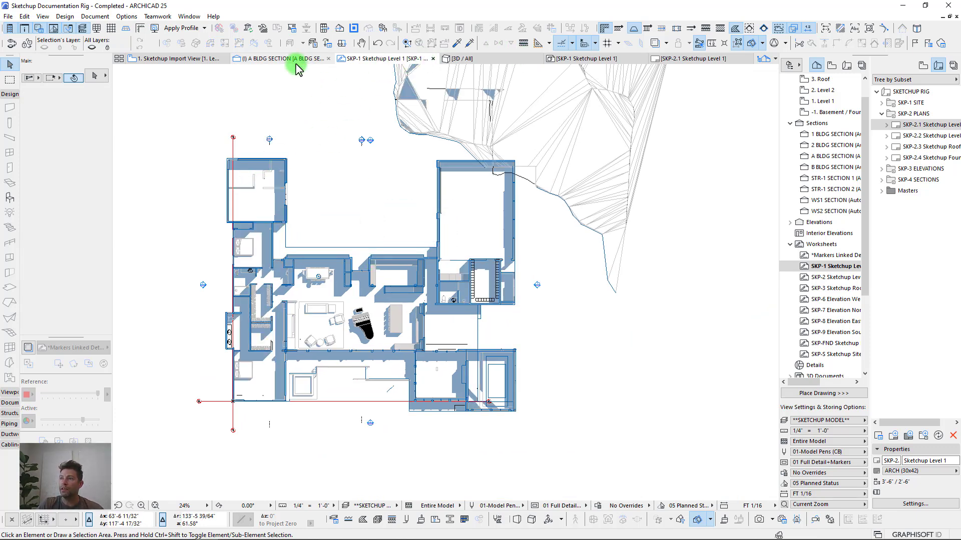
Step: Return to the Sketchup Import View and review the written steps for floorplan views, elevations and sections
click(183, 58)
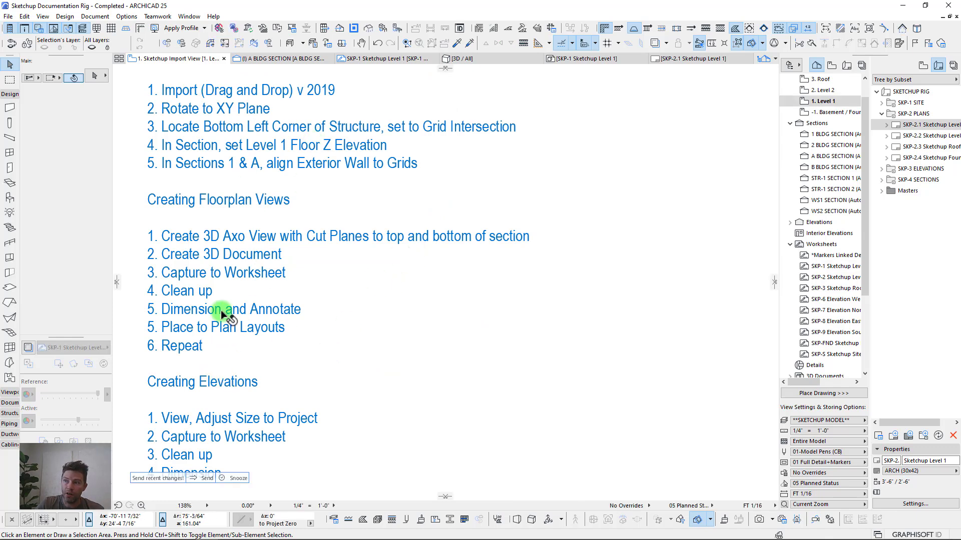
middle_drag(280, 363, 315, 209)
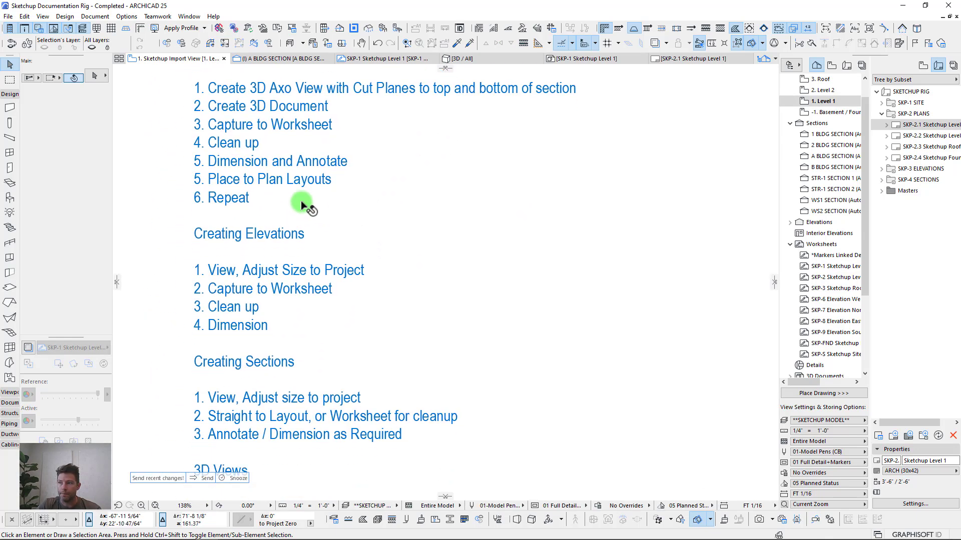
scroll(240, 231, down, 4)
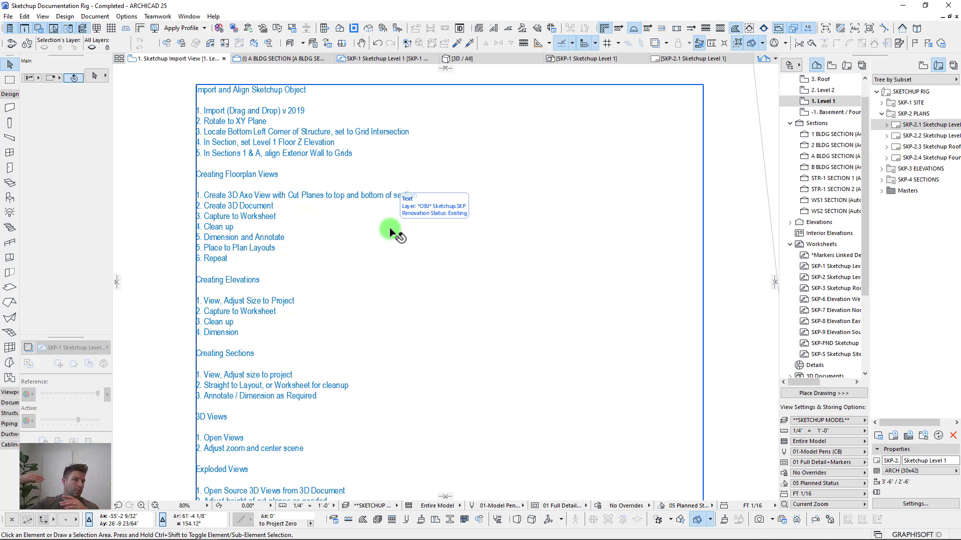
scroll(339, 191, up, 2)
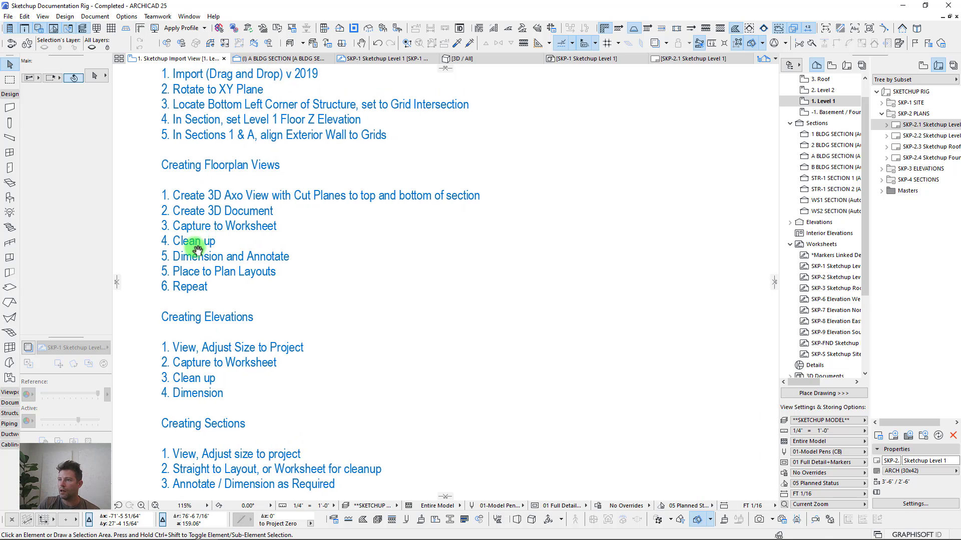
scroll(386, 285, down, 3)
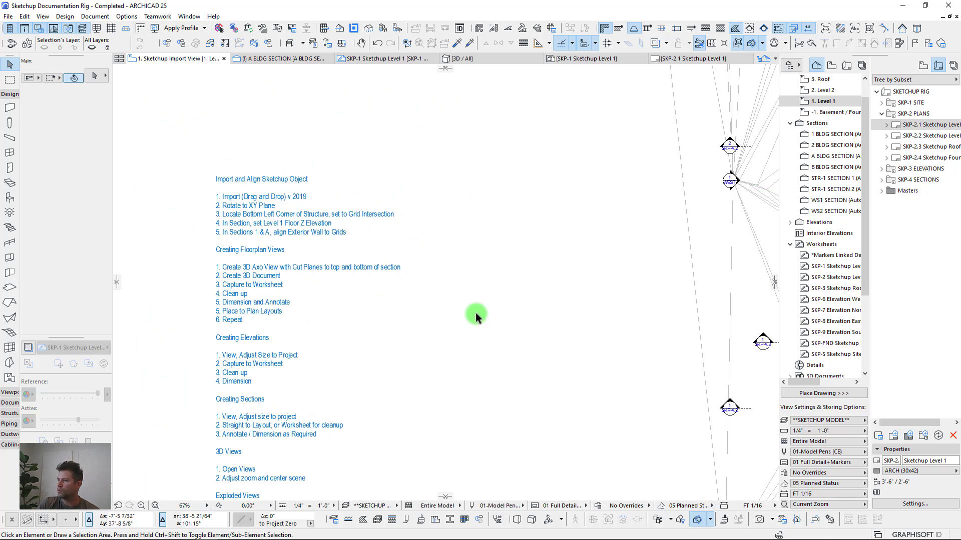
middle_drag(402, 238, 392, 214)
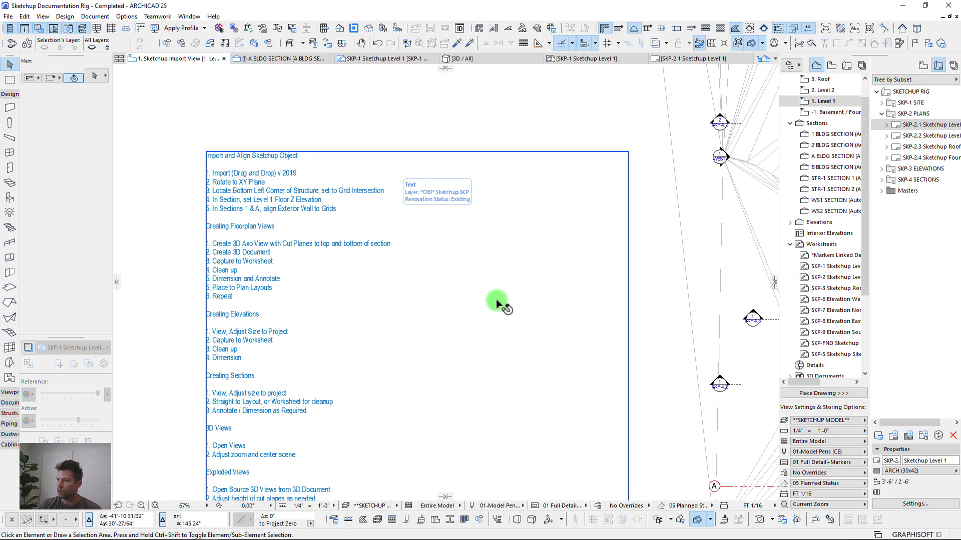
middle_drag(476, 368, 479, 324)
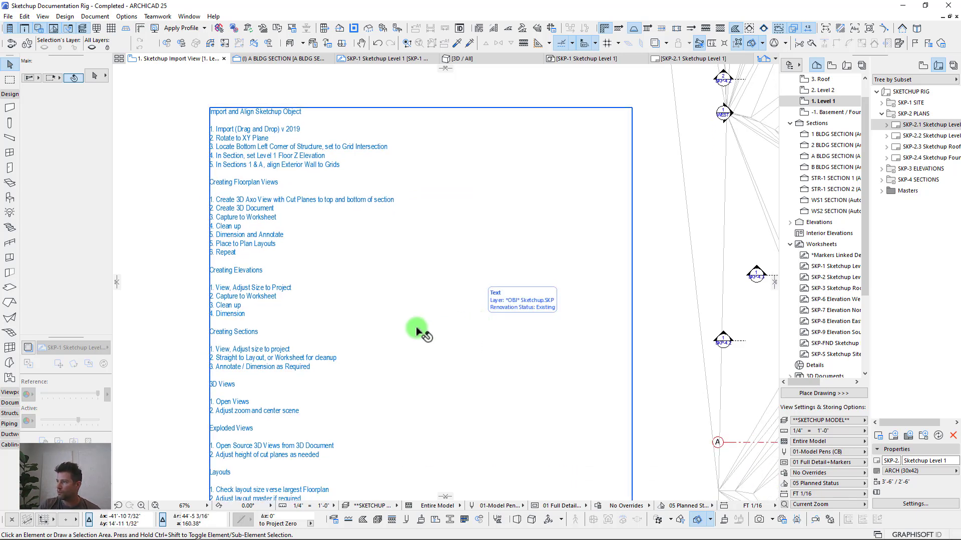
scroll(326, 302, up, 3)
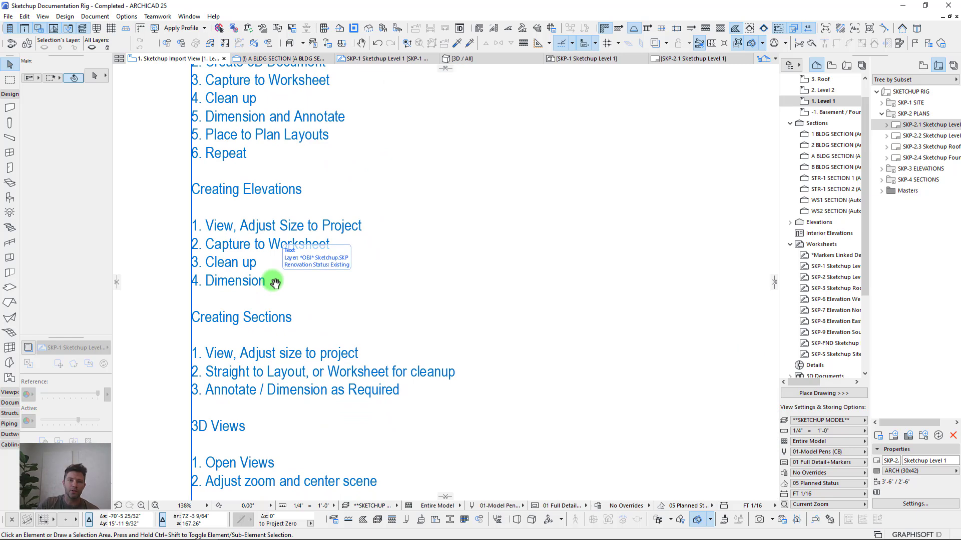
middle_drag(379, 313, 354, 289)
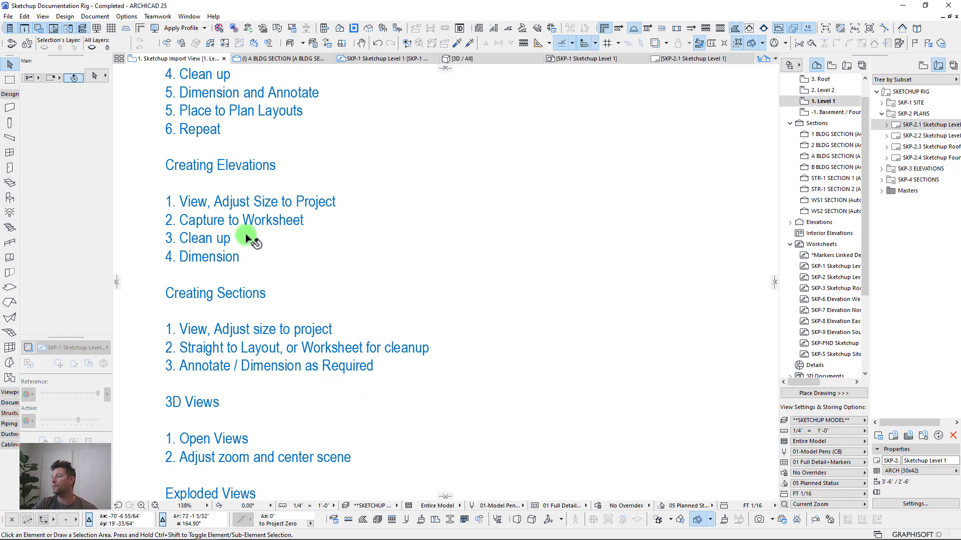
Step: Check the elevation and section markers around the building plan and open the saved 1 West elevation view
scroll(550, 175, down, 10)
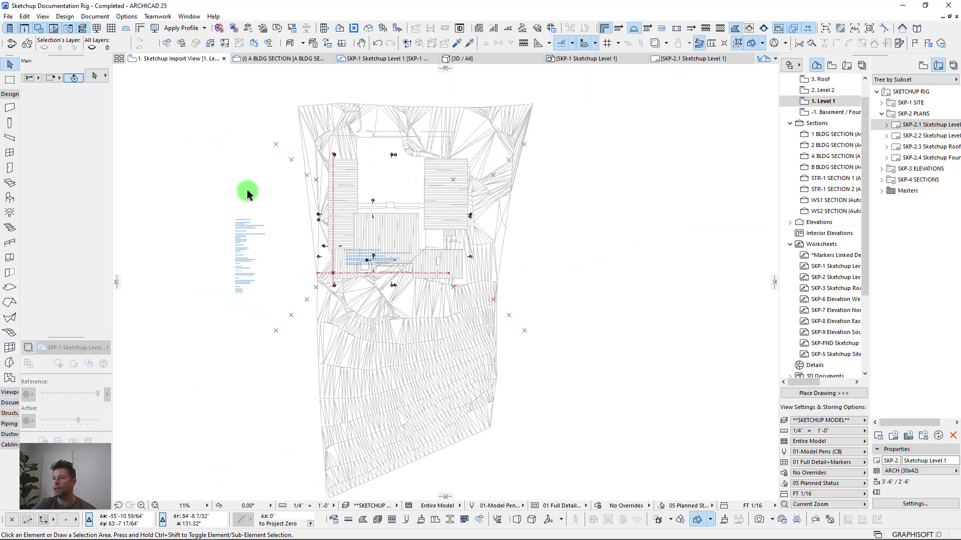
scroll(364, 215, up, 4)
scroll(407, 160, down, 3)
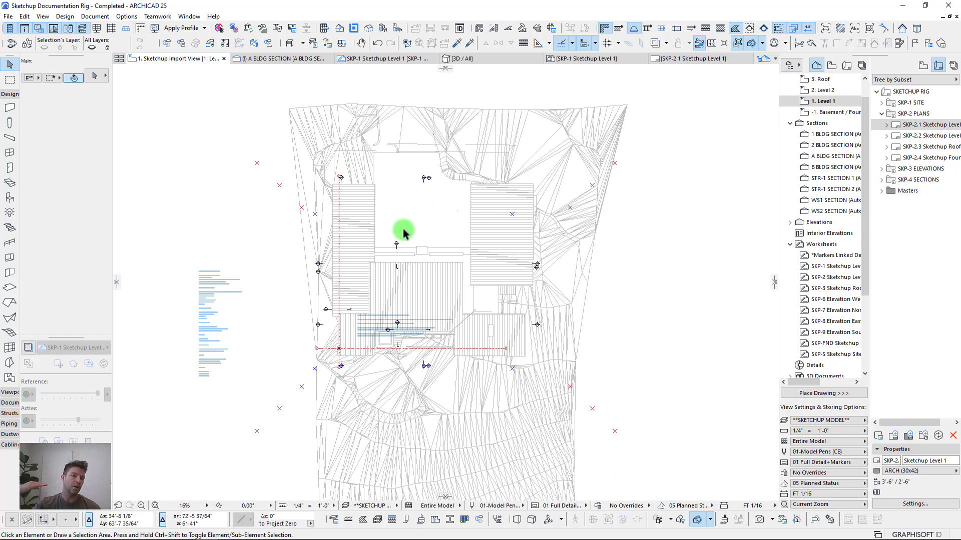
scroll(433, 257, up, 3)
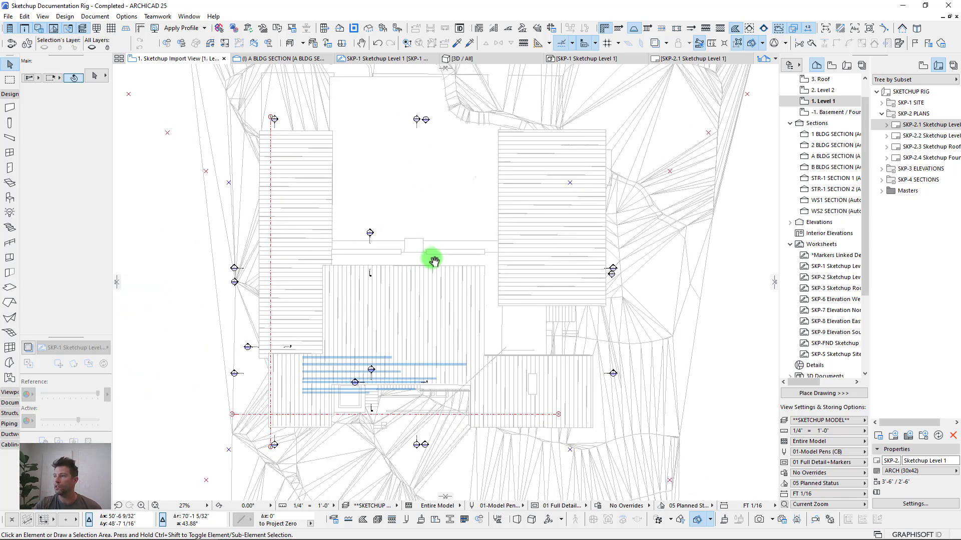
click(831, 65)
click(795, 134)
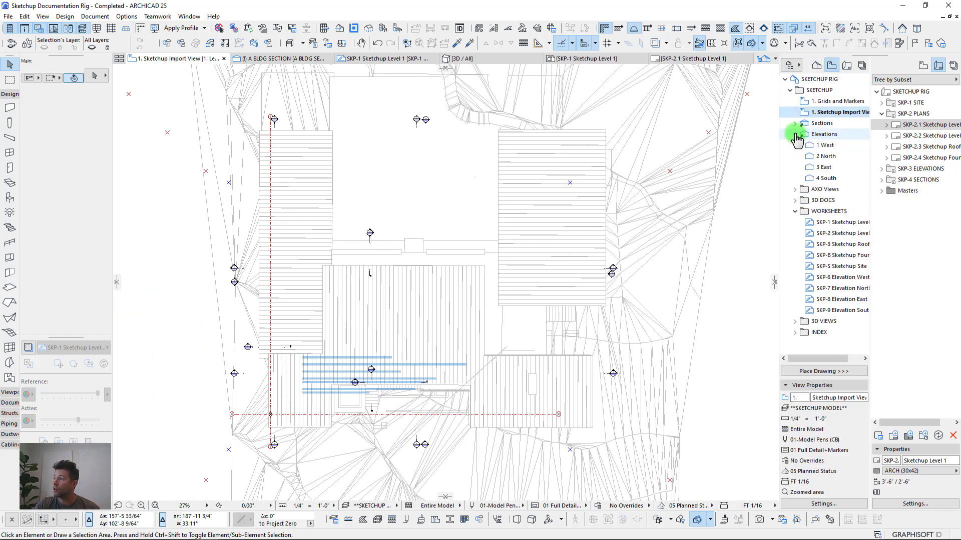
click(803, 147)
double_click(825, 145)
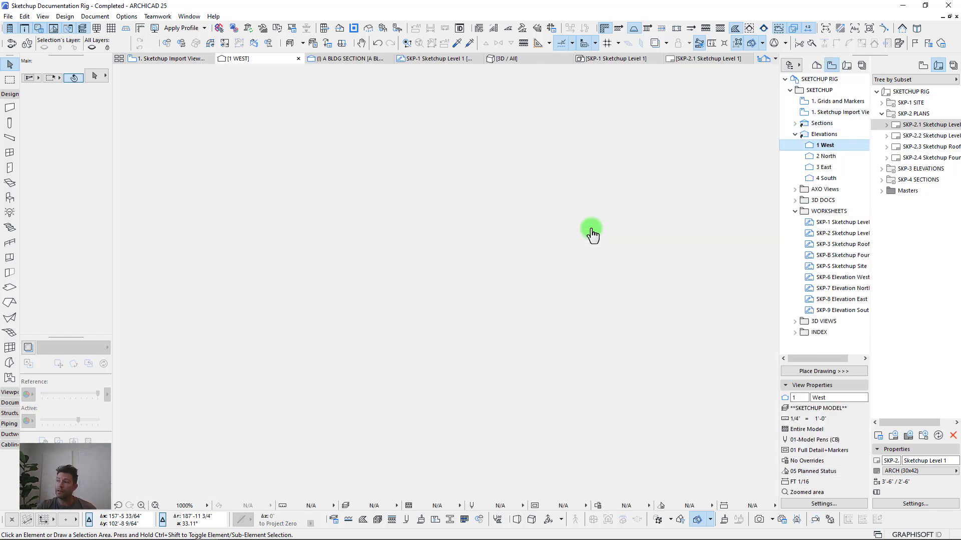
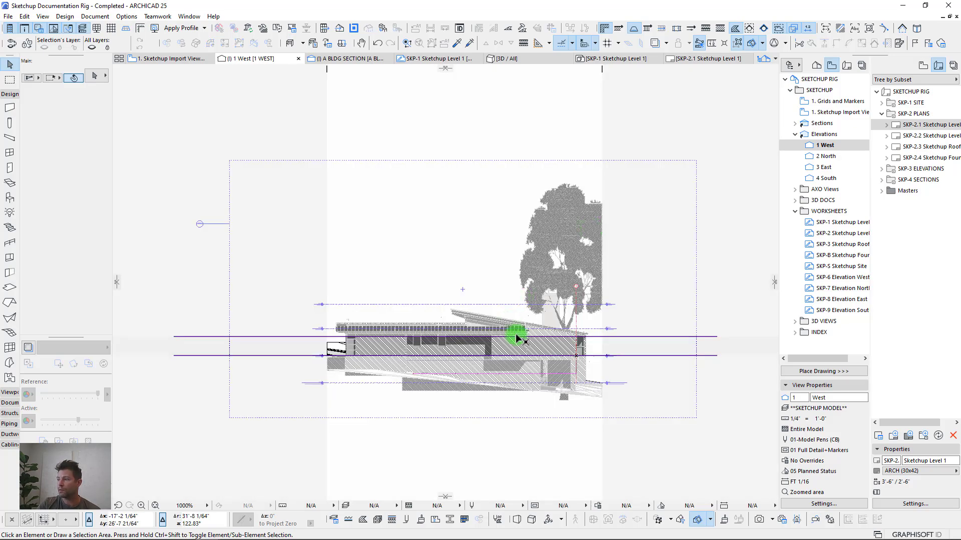
Step: Examine the diagonal hatch lines covering the facade, tree and roof band in the 1 West elevation
scroll(530, 359, up, 4)
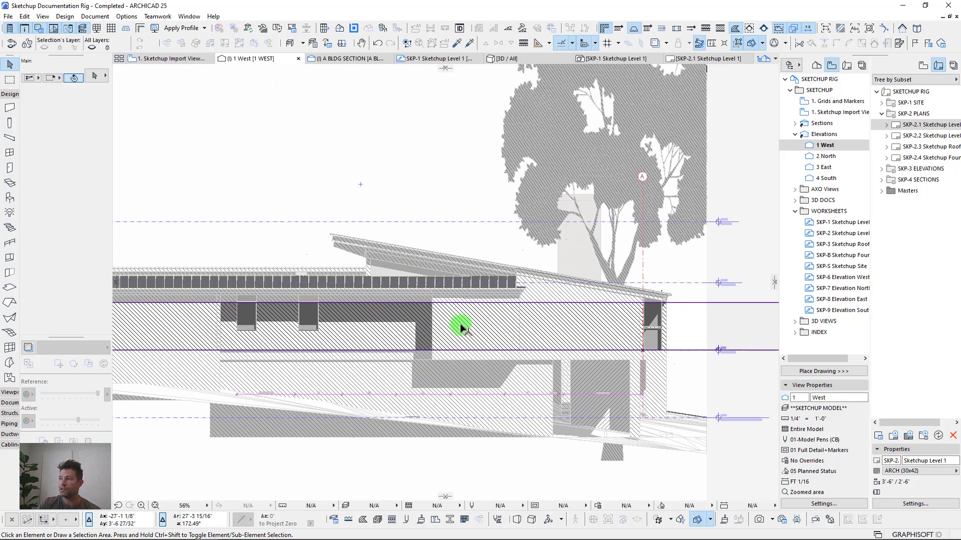
scroll(464, 330, down, 4)
scroll(491, 329, up, 2)
scroll(491, 329, up, 5)
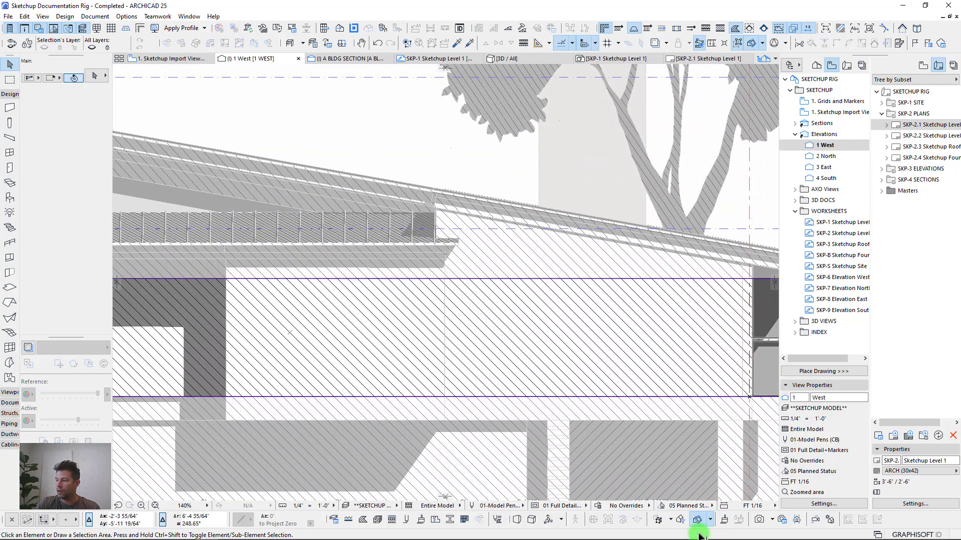
scroll(361, 259, down, 2)
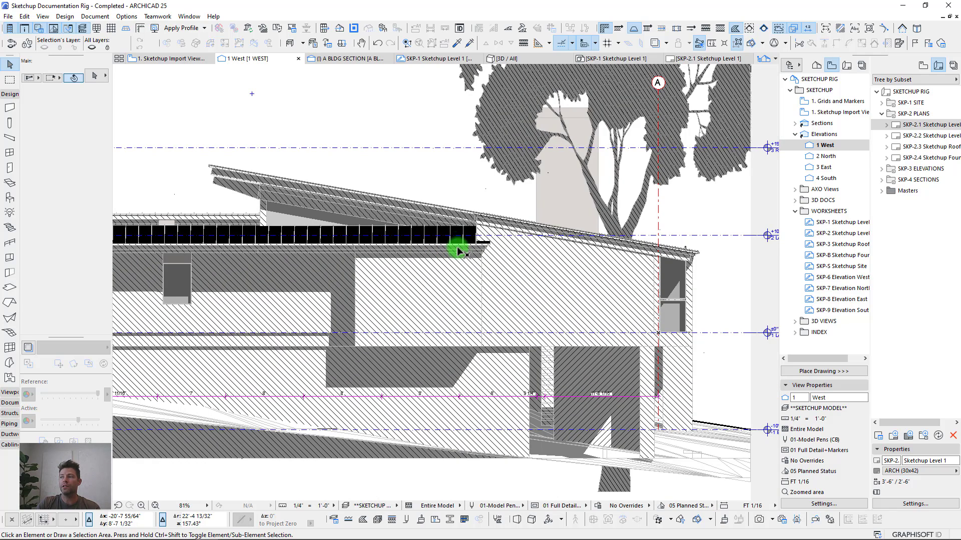
scroll(487, 253, up, 3)
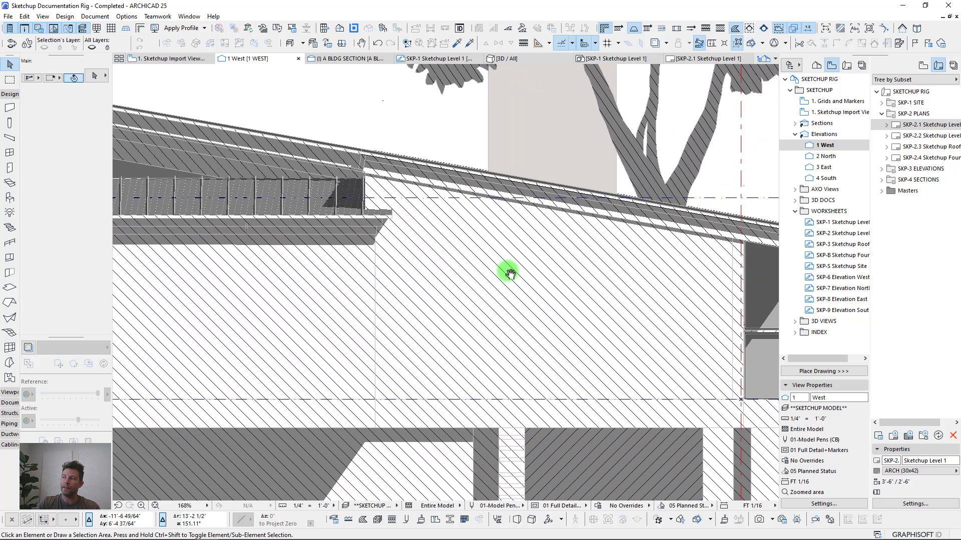
scroll(509, 273, down, 3)
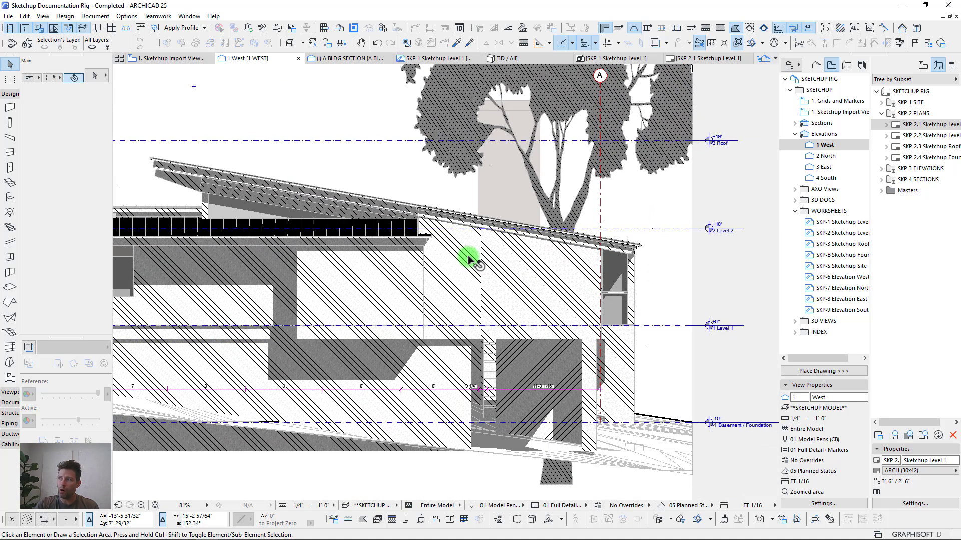
middle_drag(467, 256, 453, 355)
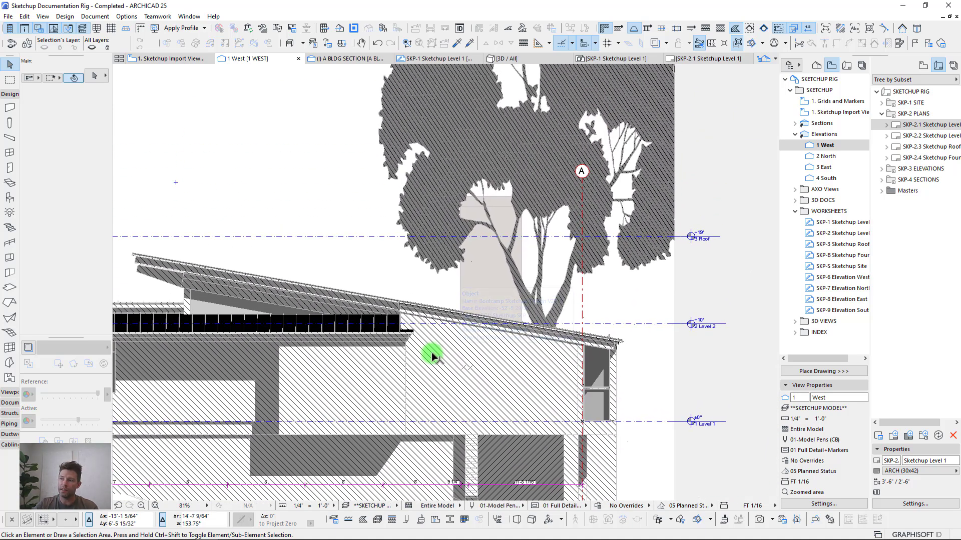
scroll(425, 322, up, 2)
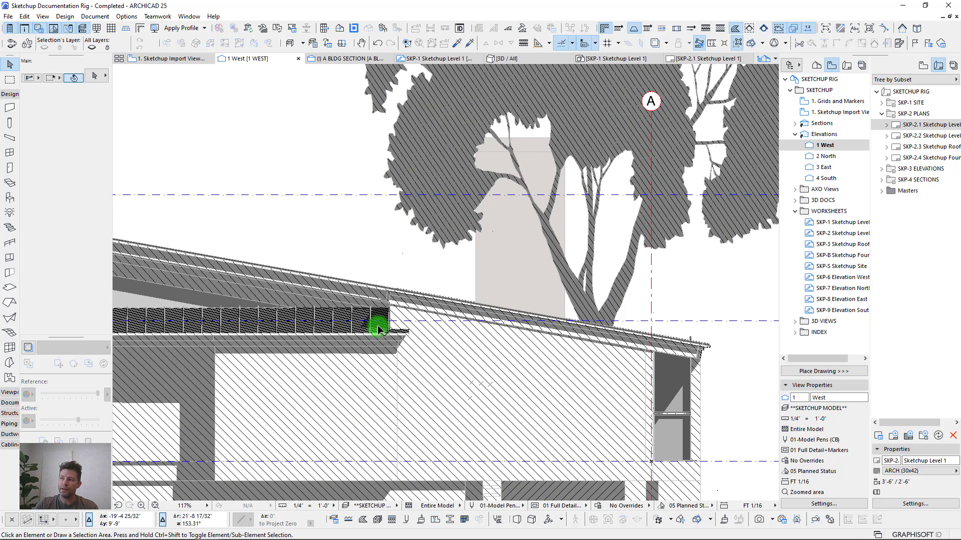
scroll(377, 329, up, 8)
middle_drag(371, 326, 446, 291)
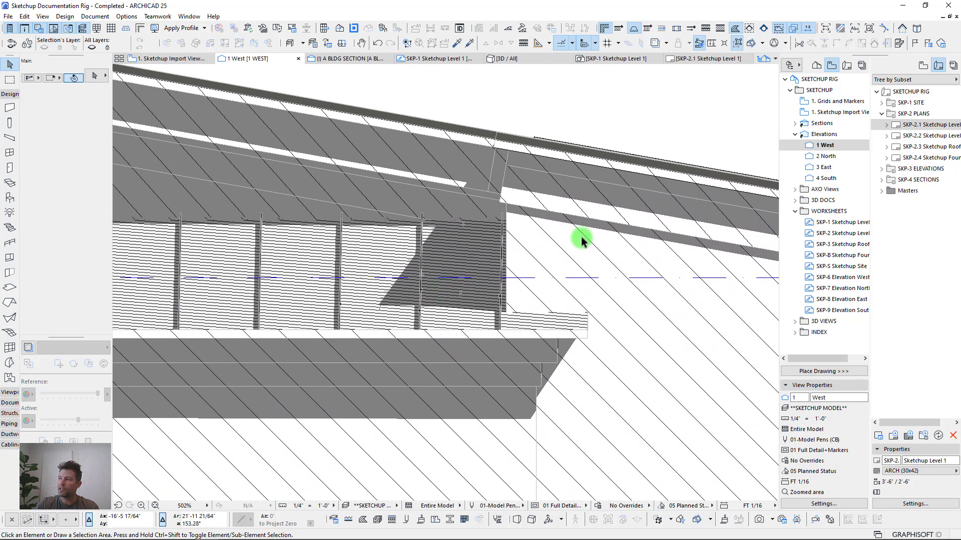
Step: Display true line weights and examine the hatching on the wall and the closely spaced lines along the roof band
click(524, 43)
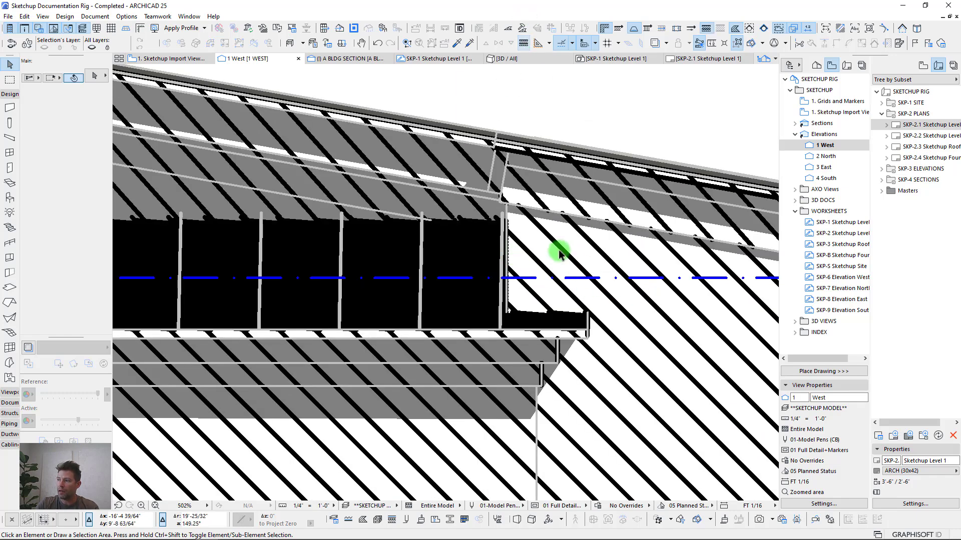
scroll(633, 330, down, 4)
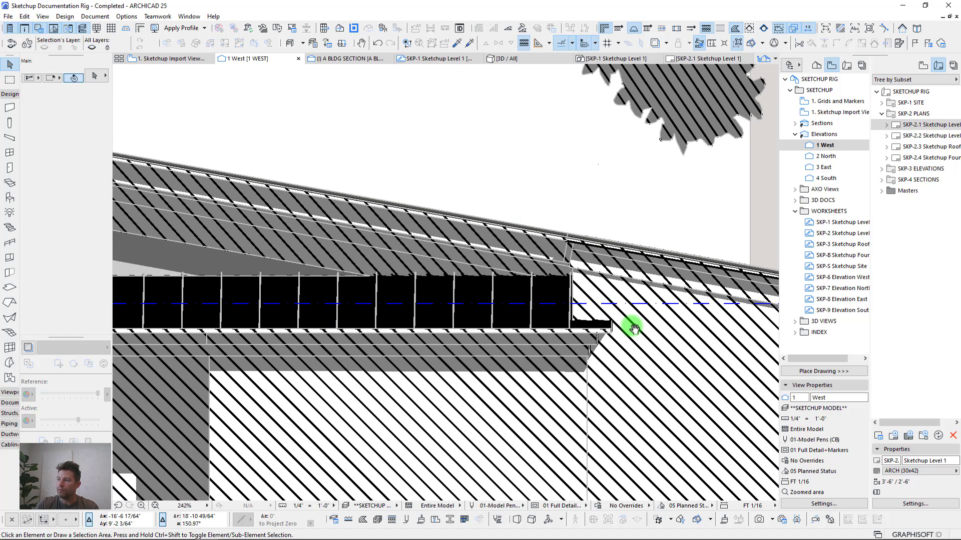
middle_drag(635, 326, 467, 210)
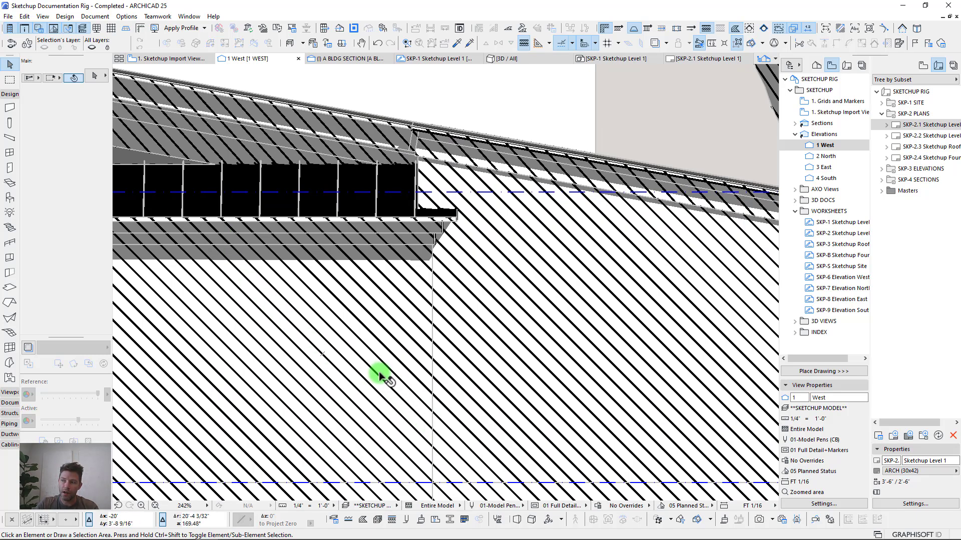
scroll(380, 376, down, 8)
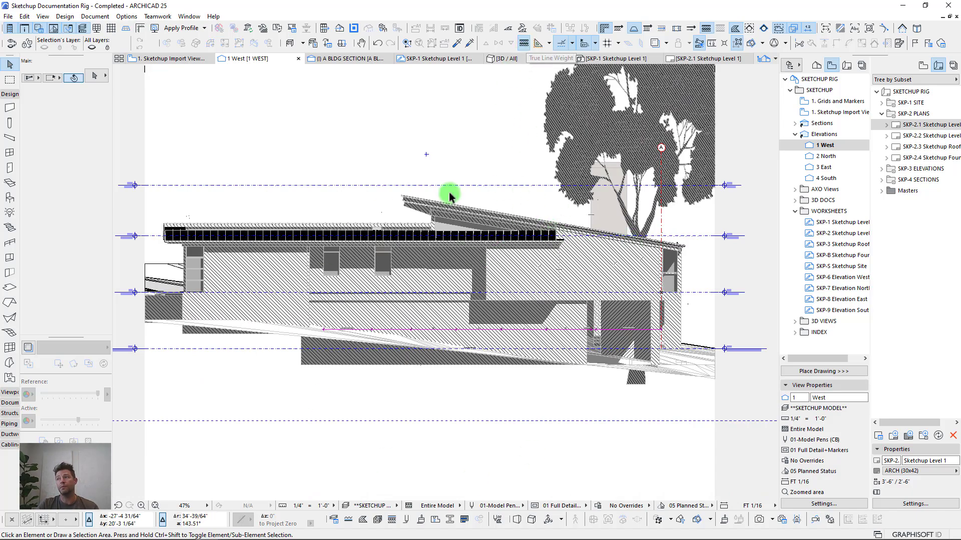
scroll(452, 240, up, 12)
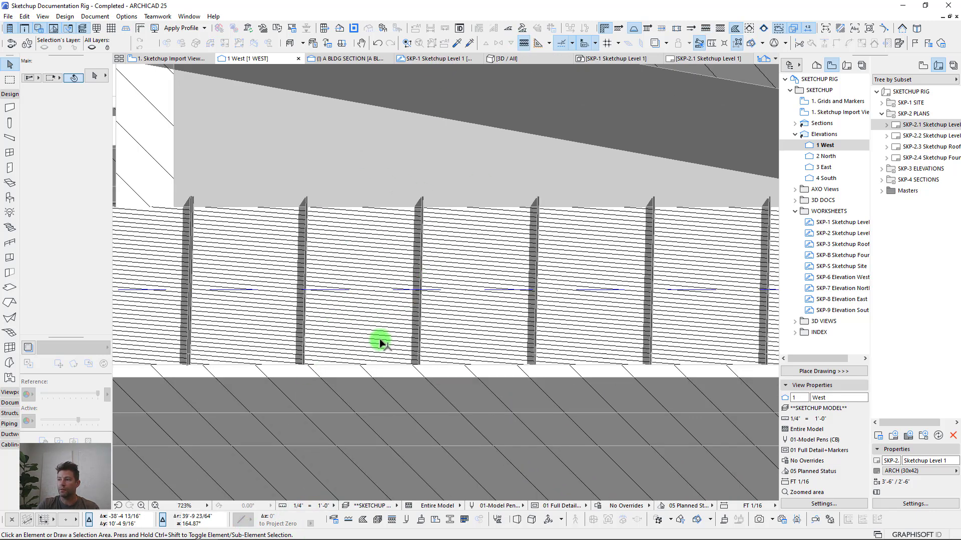
scroll(378, 333, up, 2)
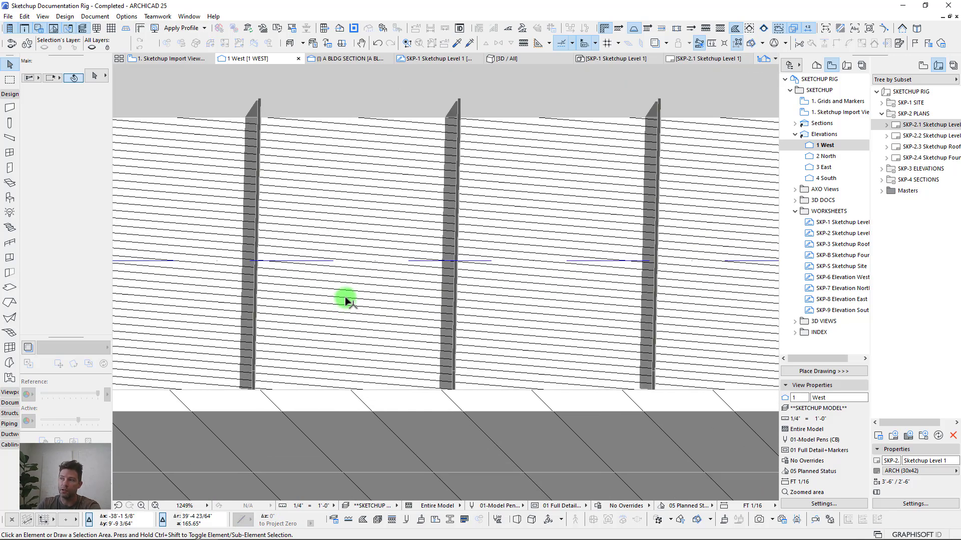
scroll(345, 297, down, 10)
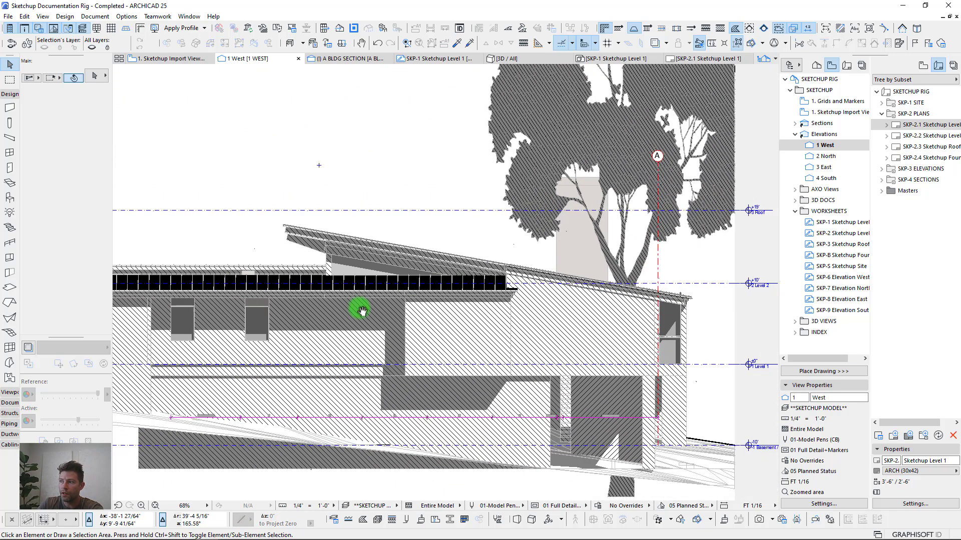
middle_drag(361, 311, 378, 278)
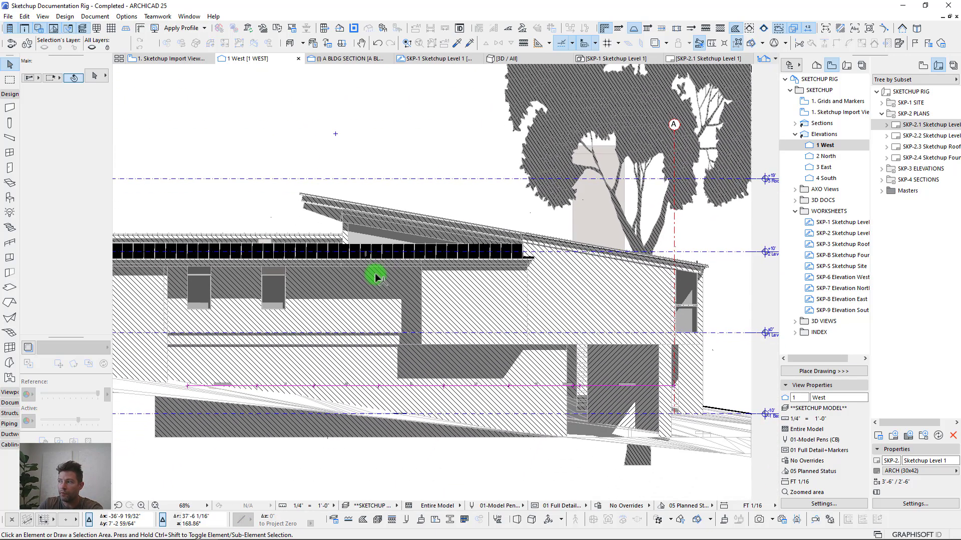
scroll(376, 276, down, 4)
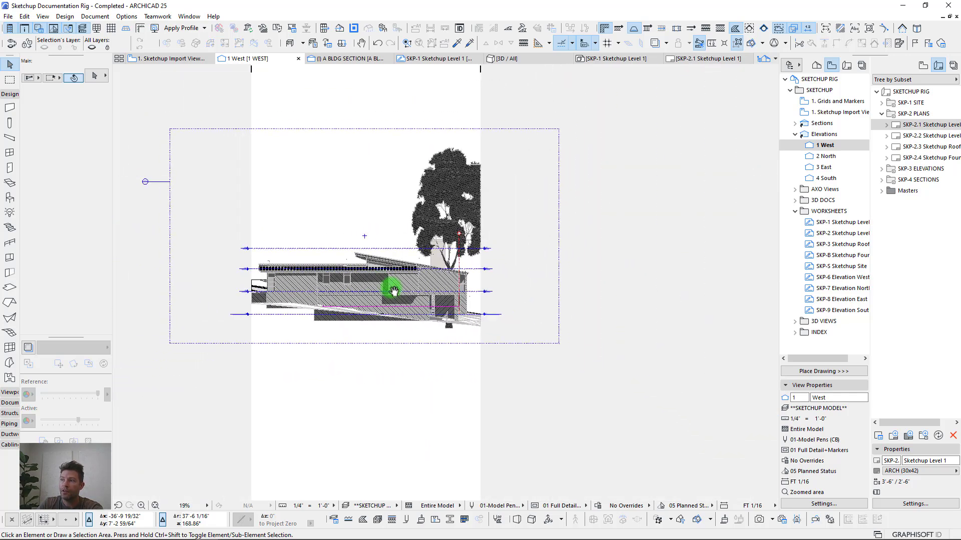
Step: Select the worksheet marker framing the west elevation, open the SKP-6 Elevation West worksheet and inspect its roof band and facade
click(204, 174)
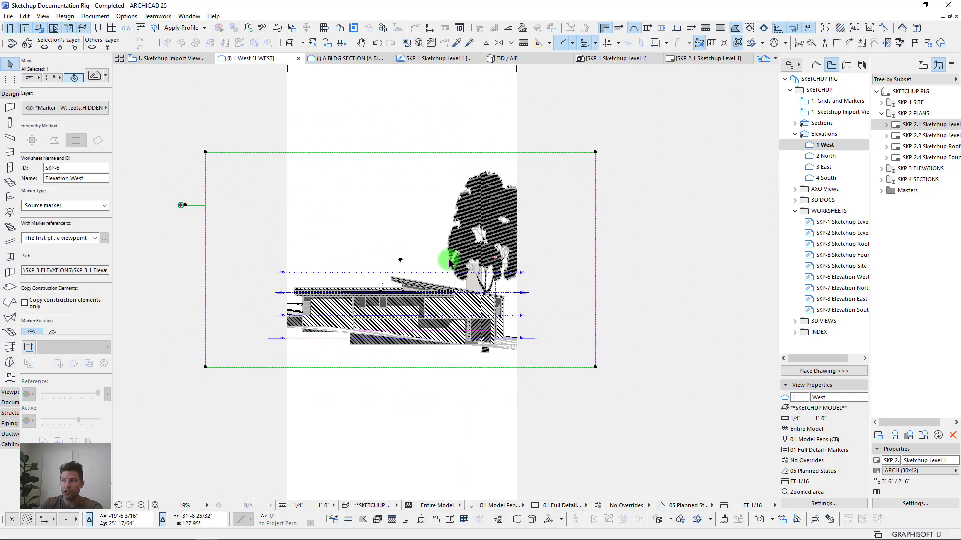
scroll(450, 261, up, 2)
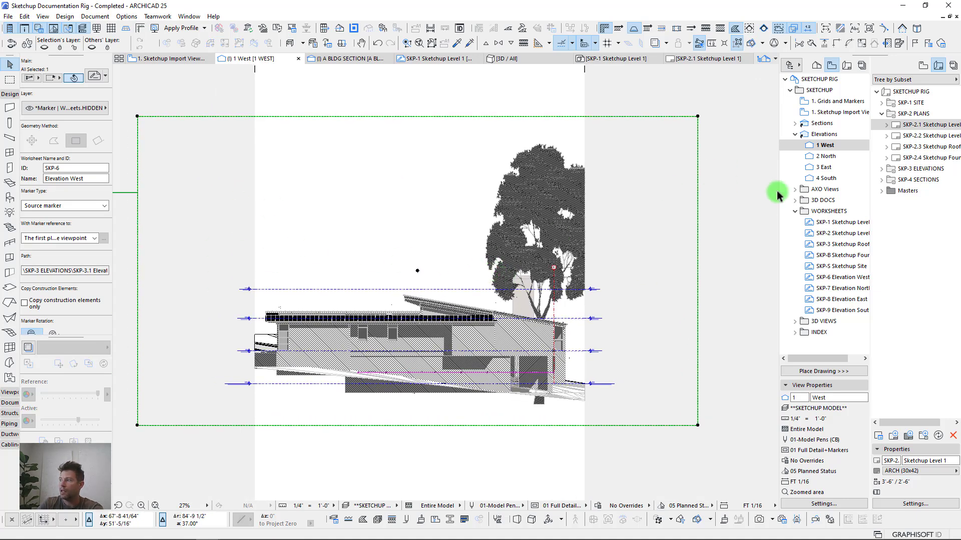
double_click(826, 278)
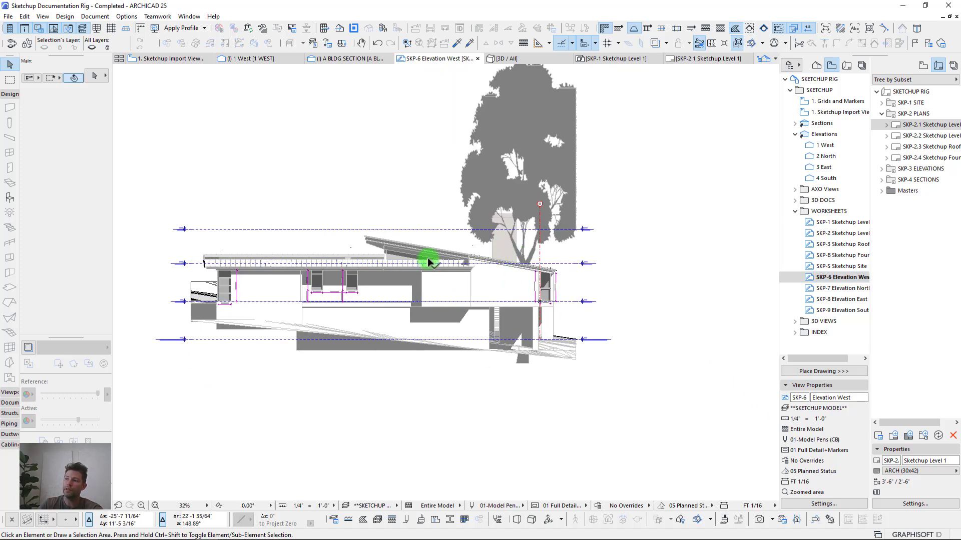
scroll(445, 261, up, 10)
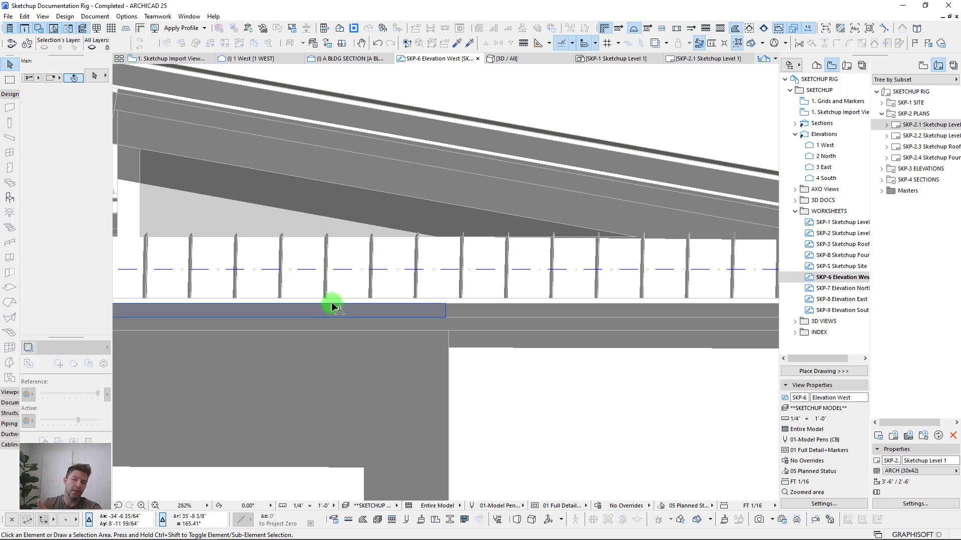
scroll(332, 305, down, 8)
scroll(419, 301, down, 1)
middle_drag(435, 237, 498, 228)
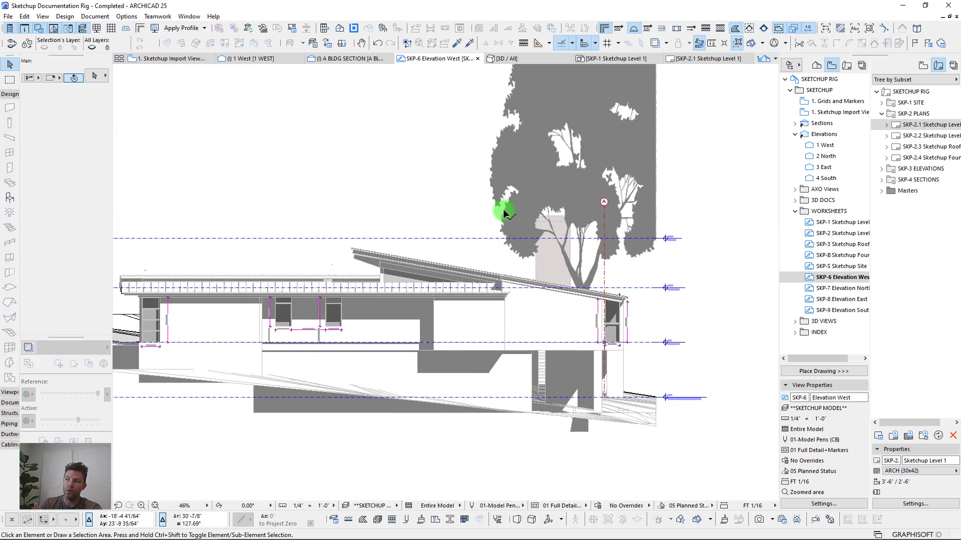
scroll(411, 344, down, 1)
mouse_move(411, 344)
middle_down()
mouse_move(444, 356)
mouse_move(445, 370)
middle_up()
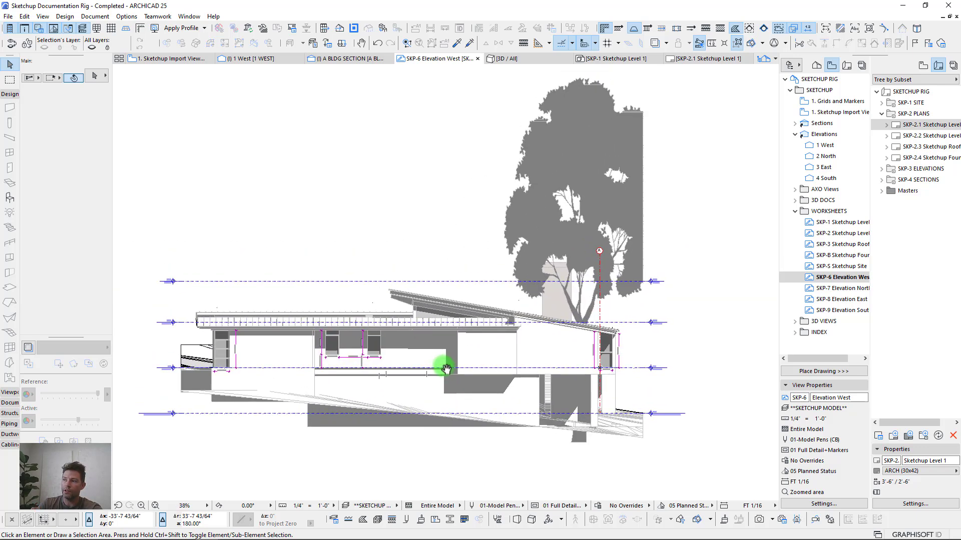
Step: Rebuild the SKP-6 Elevation West worksheet from its source view, changing the associative dimensions and labels to static
right_click(699, 219)
click(738, 282)
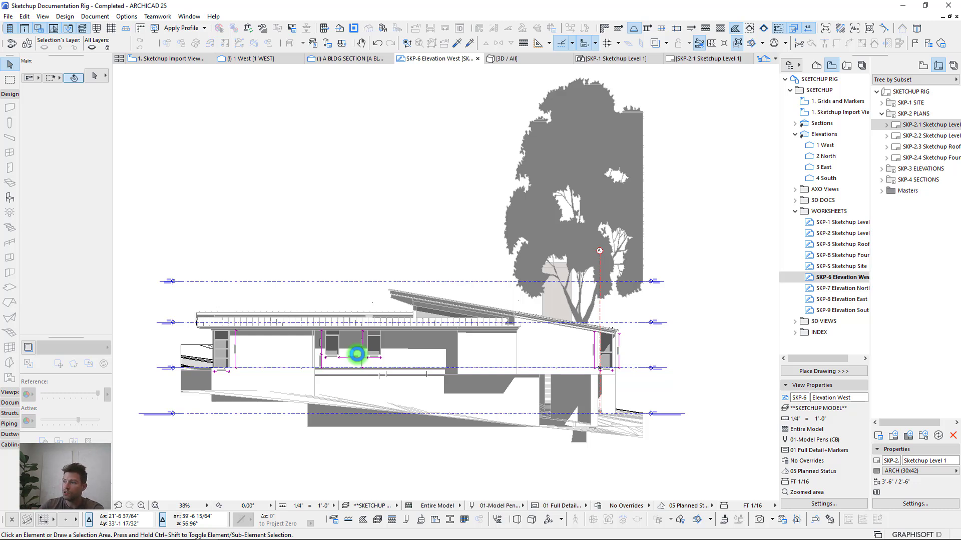
click(357, 354)
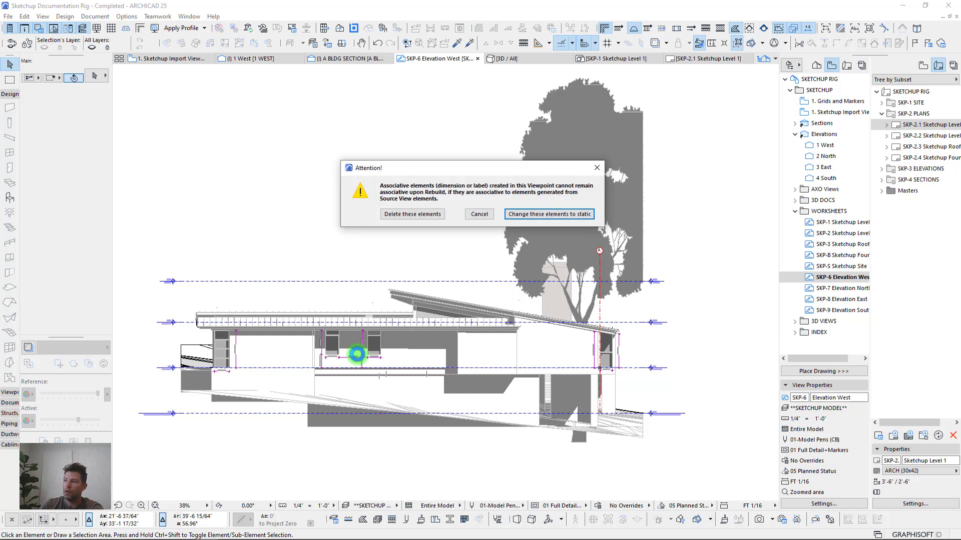
drag(453, 170, 330, 150)
click(399, 197)
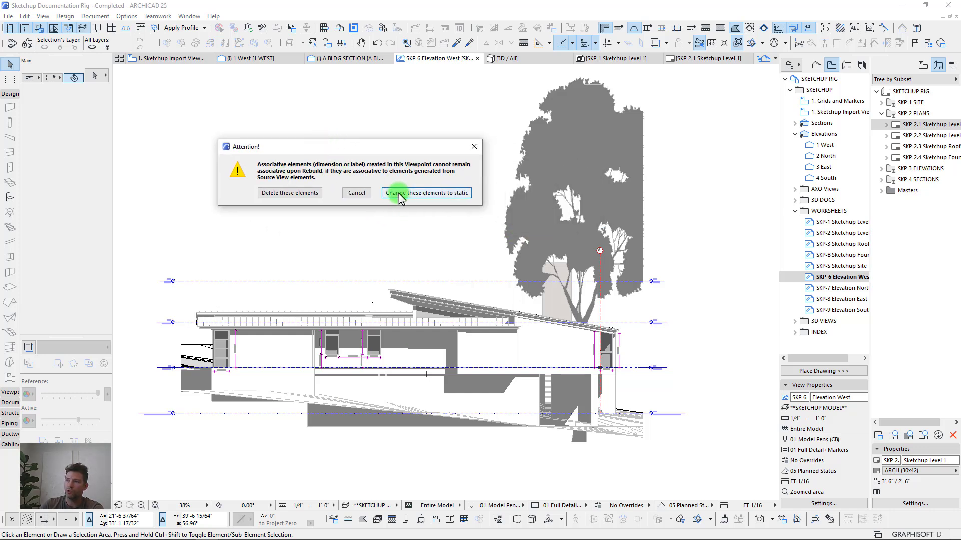
click(446, 389)
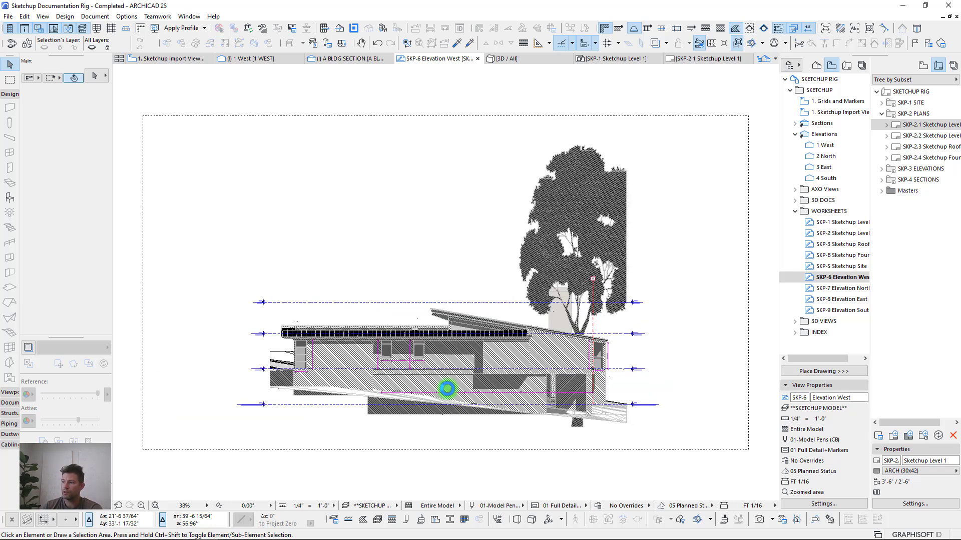
Step: Display true line weights and select one diagonal hatch line on the white wall below the roof band
scroll(495, 350, up, 8)
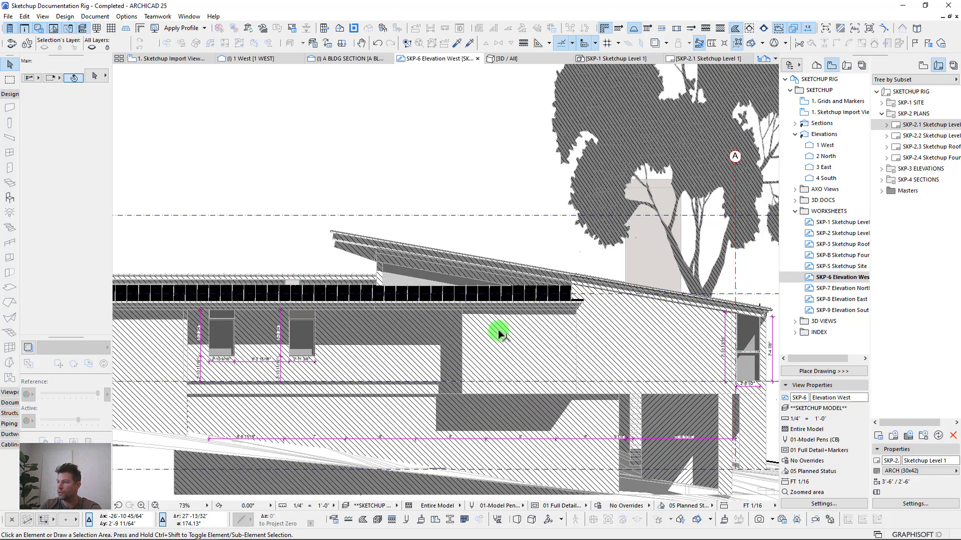
scroll(492, 317, up, 4)
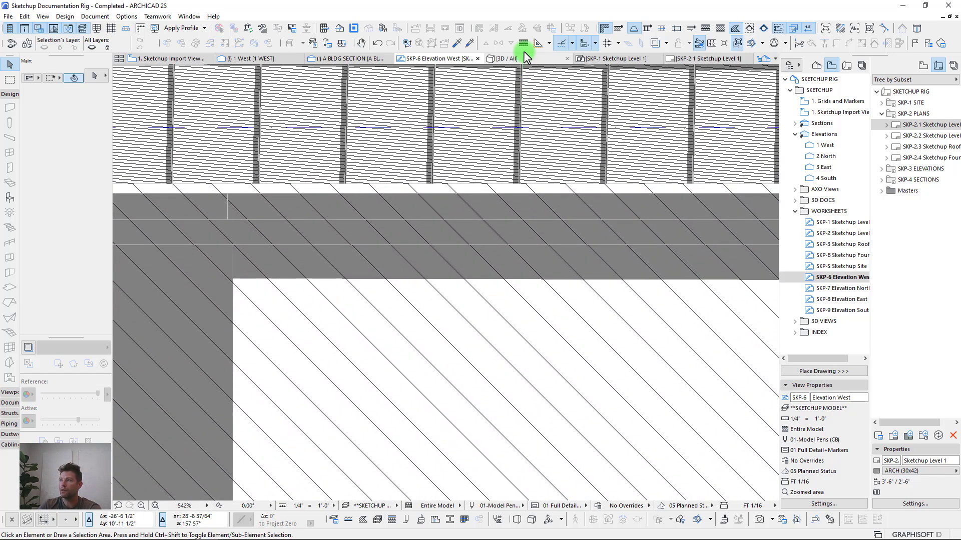
click(489, 304)
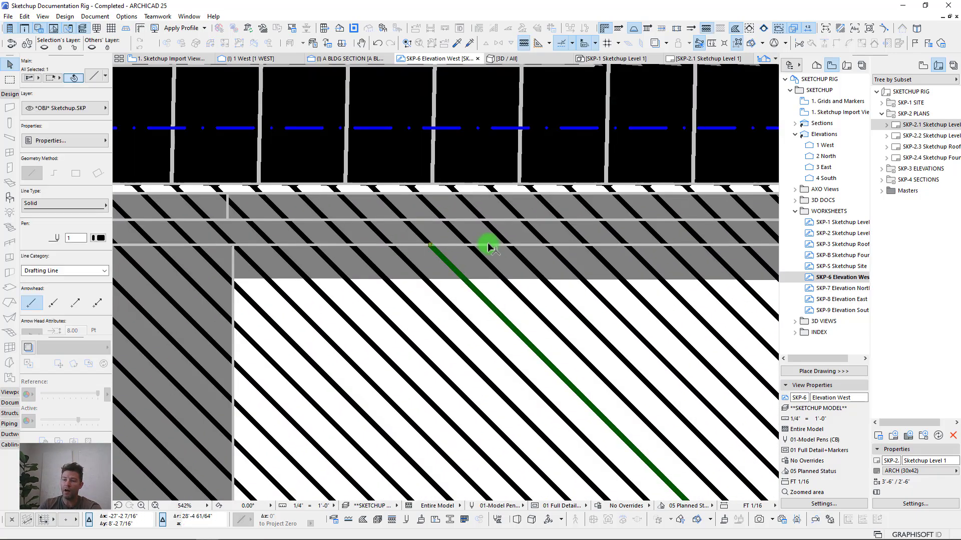
Step: In Find & Select, load the hatch line's element type and add Line Pen, Line Type and Pen as further criteria
key(ctrl+f)
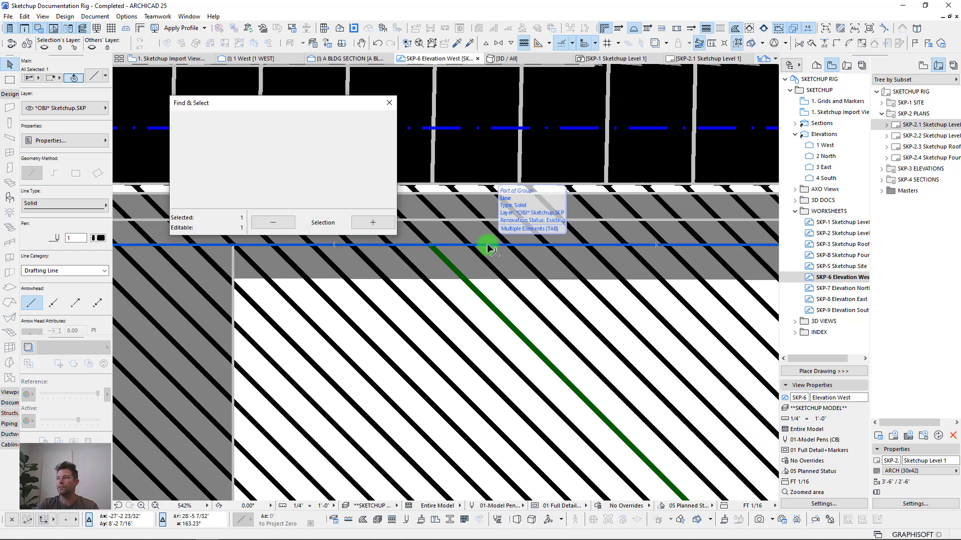
drag(282, 102, 290, 92)
click(389, 187)
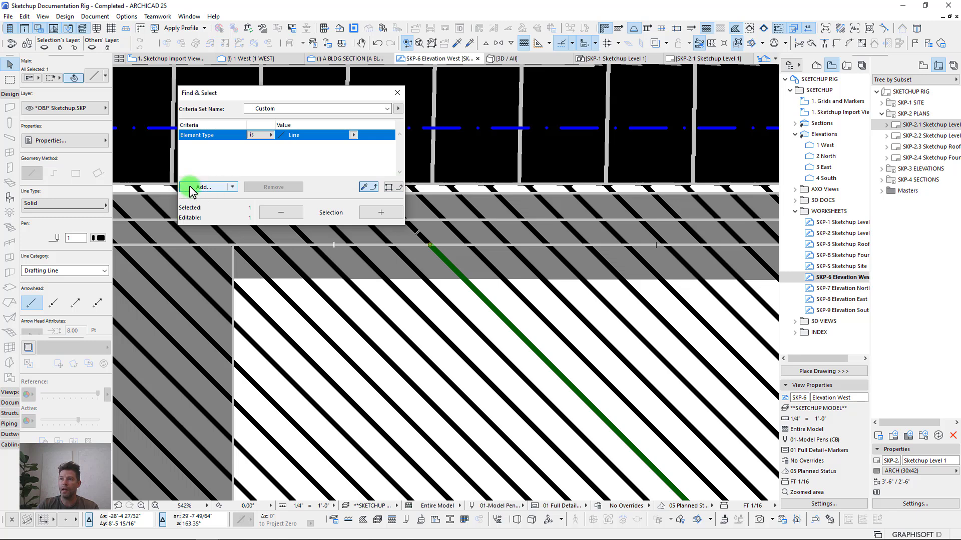
click(217, 189)
click(411, 174)
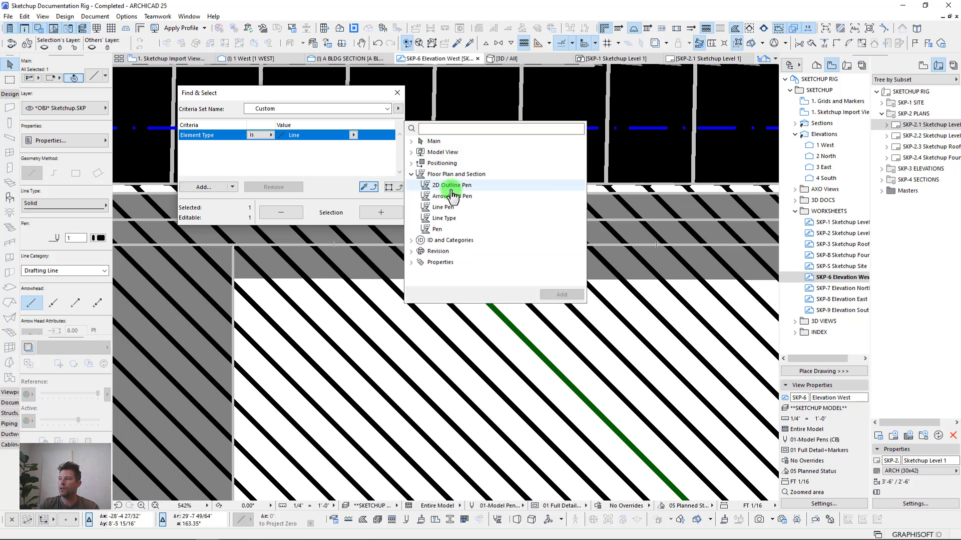
double_click(442, 208)
double_click(443, 218)
double_click(436, 230)
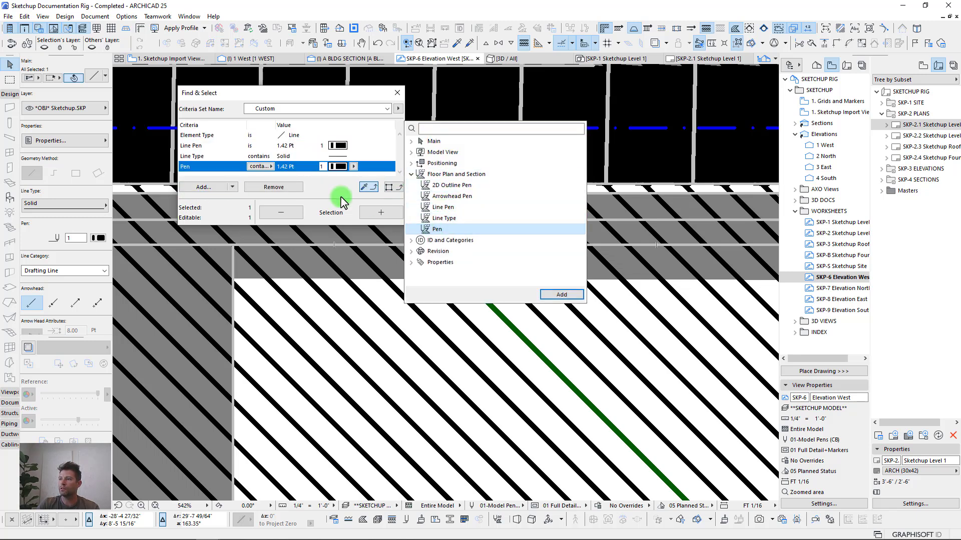
Step: Close the criteria list and add all solid lines with pen 1 to the selection
click(332, 160)
click(392, 214)
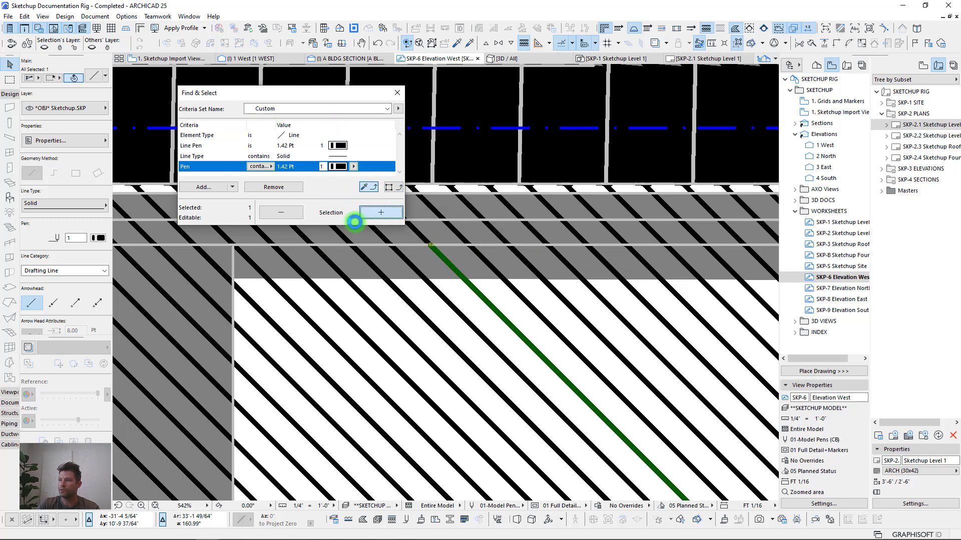
click(450, 291)
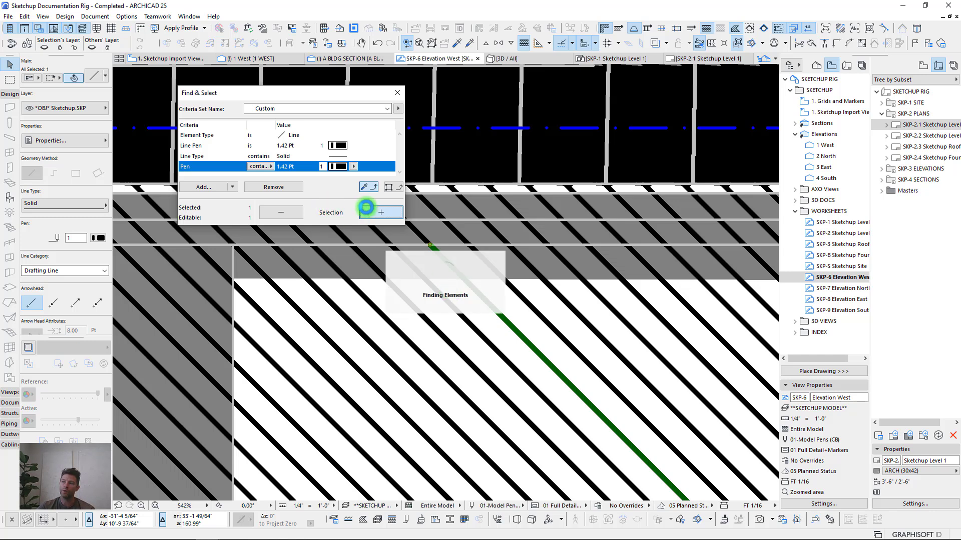
Step: Select every solid pen 1 line in the west elevation worksheet, delete them all and close Find & Select
click(386, 212)
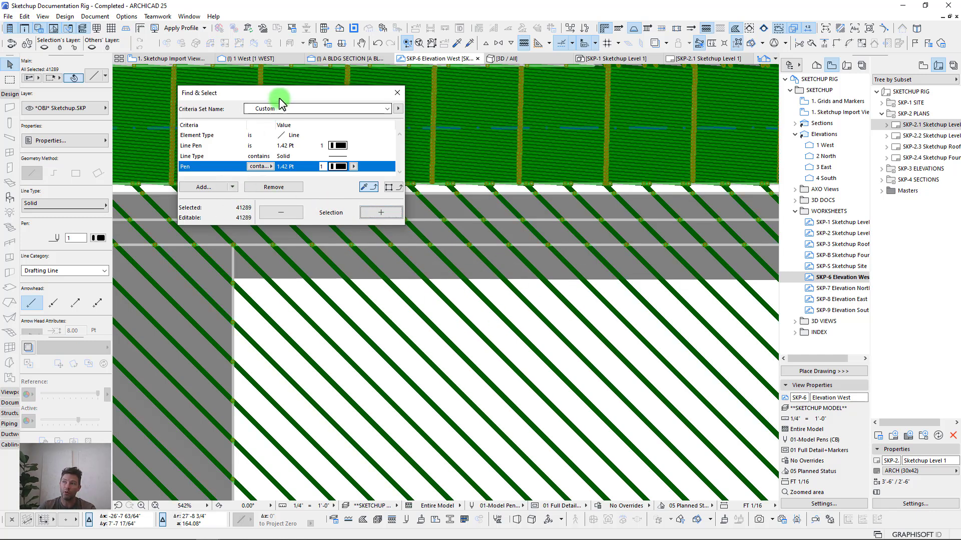
drag(278, 93, 395, 169)
scroll(247, 299, down, 5)
scroll(247, 299, down, 3)
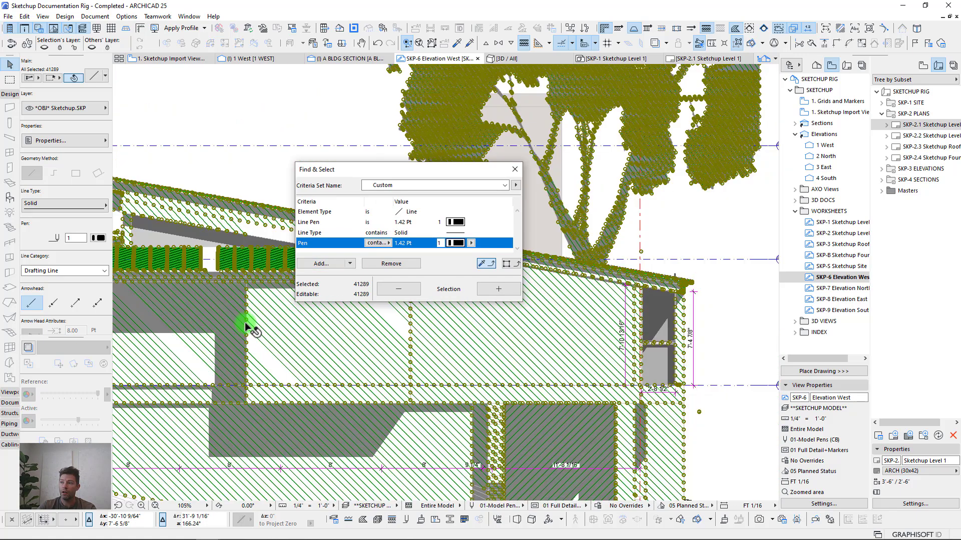
scroll(256, 337, down, 3)
scroll(379, 360, down, 2)
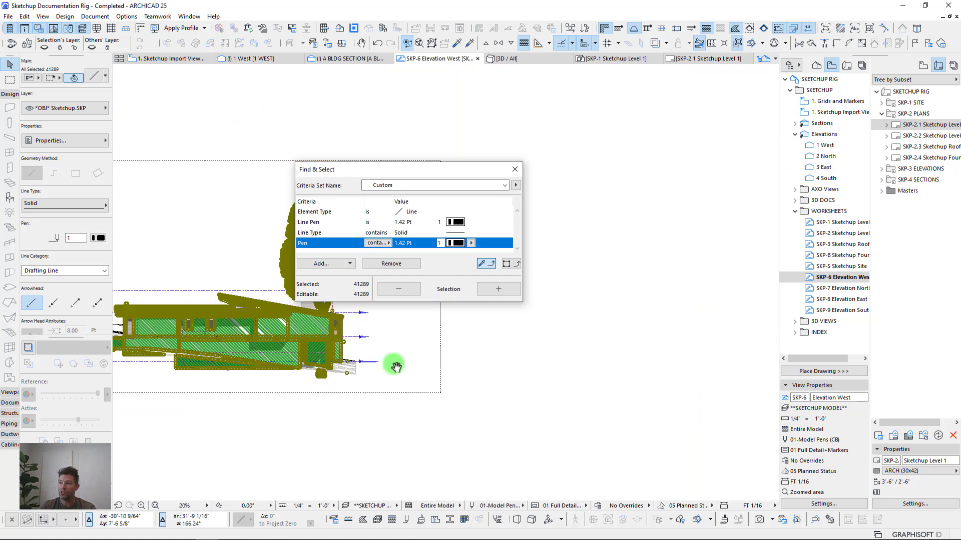
scroll(493, 371, down, 1)
middle_drag(437, 374, 453, 377)
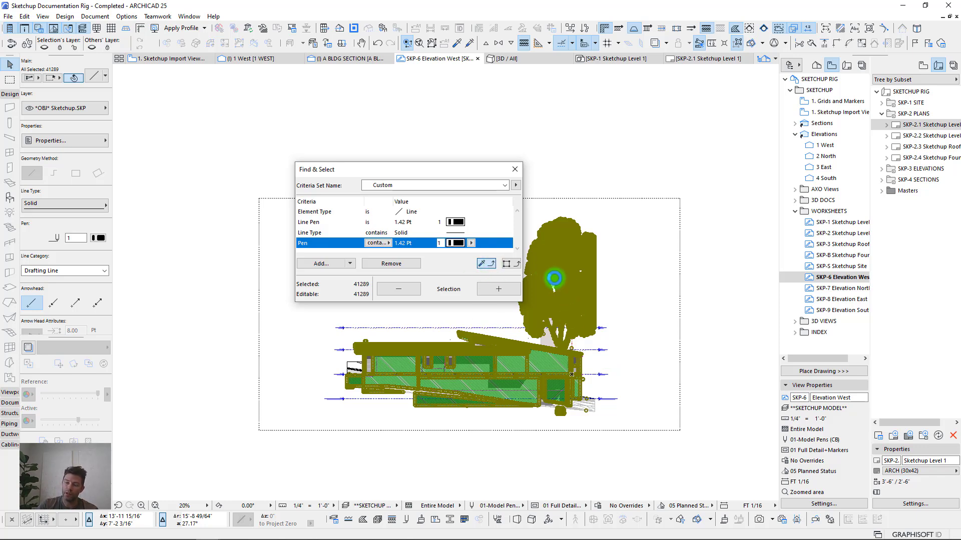
key(Escape)
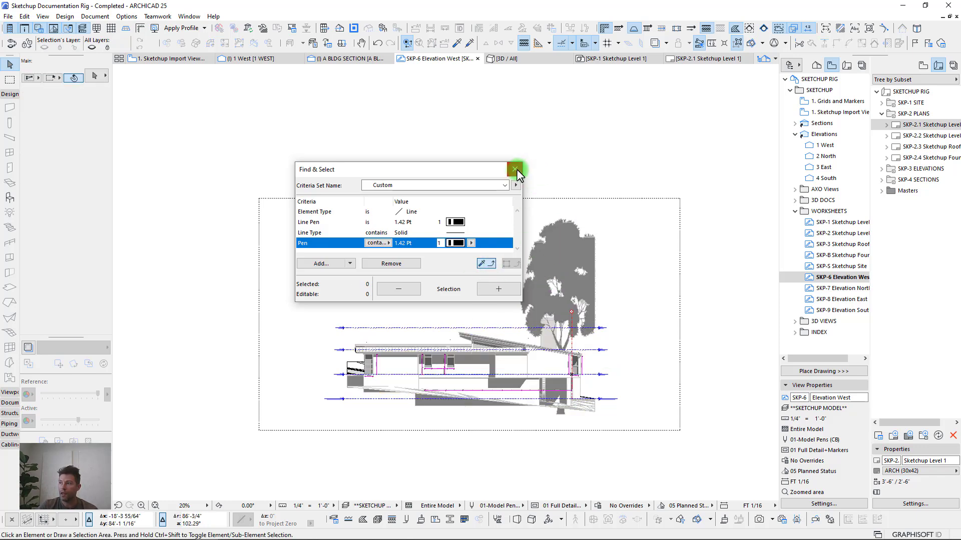
click(514, 170)
Step: Examine the cleaned west elevation up close, checking the tree, roof and wall areas for leftover hatch lines
scroll(508, 327, up, 5)
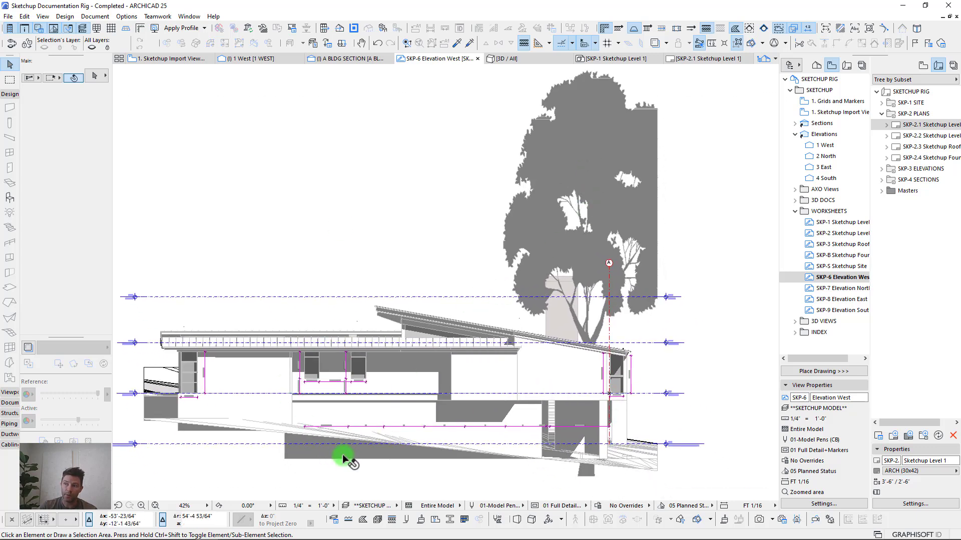
scroll(594, 249, up, 15)
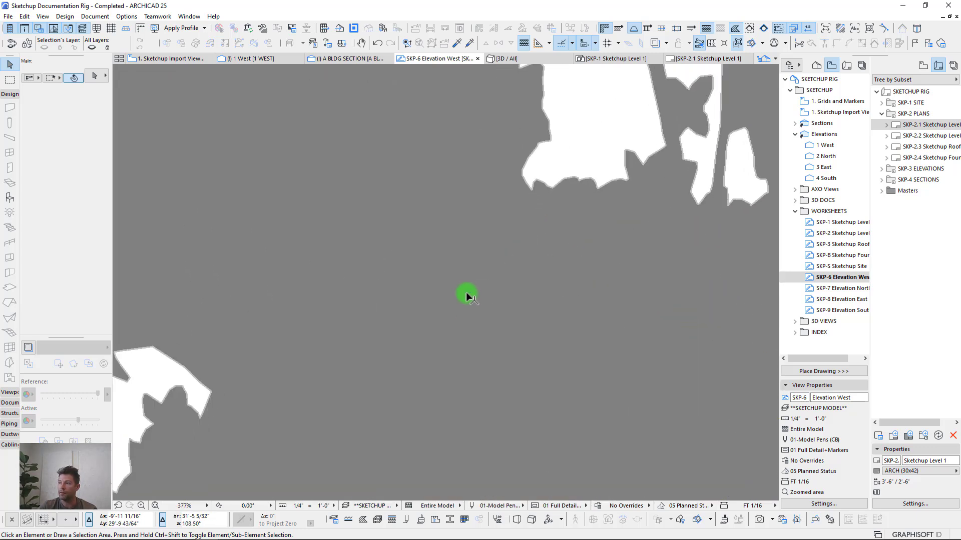
scroll(466, 296, down, 15)
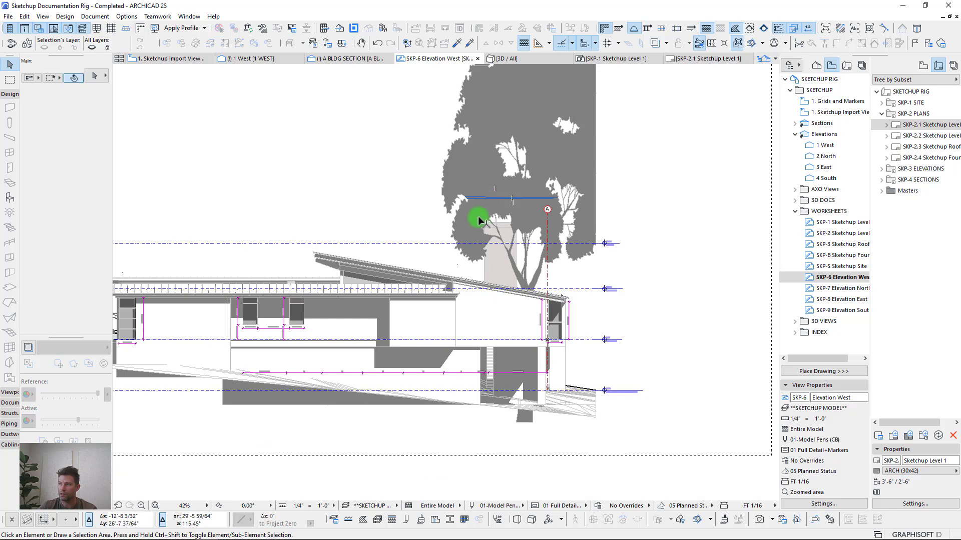
scroll(518, 324, up, 6)
middle_drag(522, 321, 562, 298)
scroll(558, 299, down, 1)
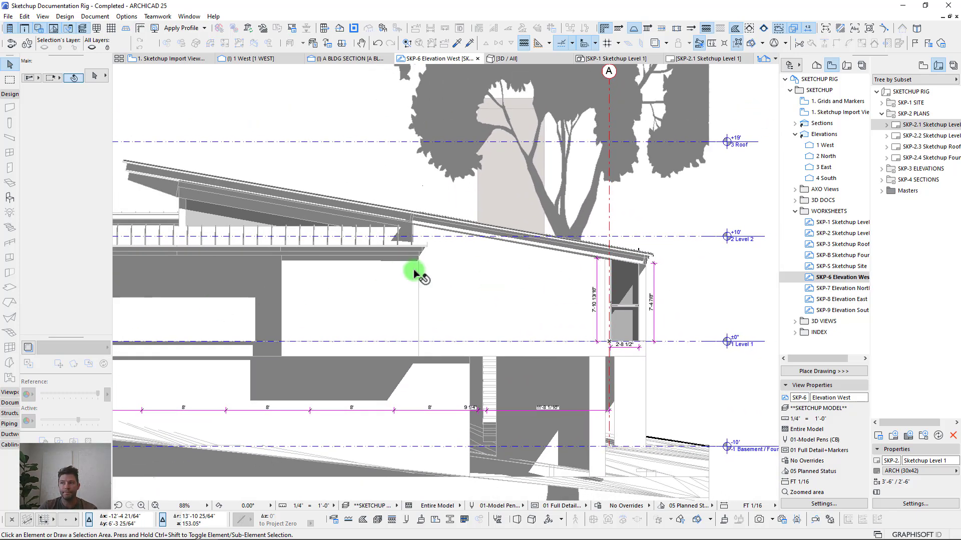
scroll(321, 304, down, 8)
middle_drag(325, 310, 436, 344)
scroll(439, 352, up, 2)
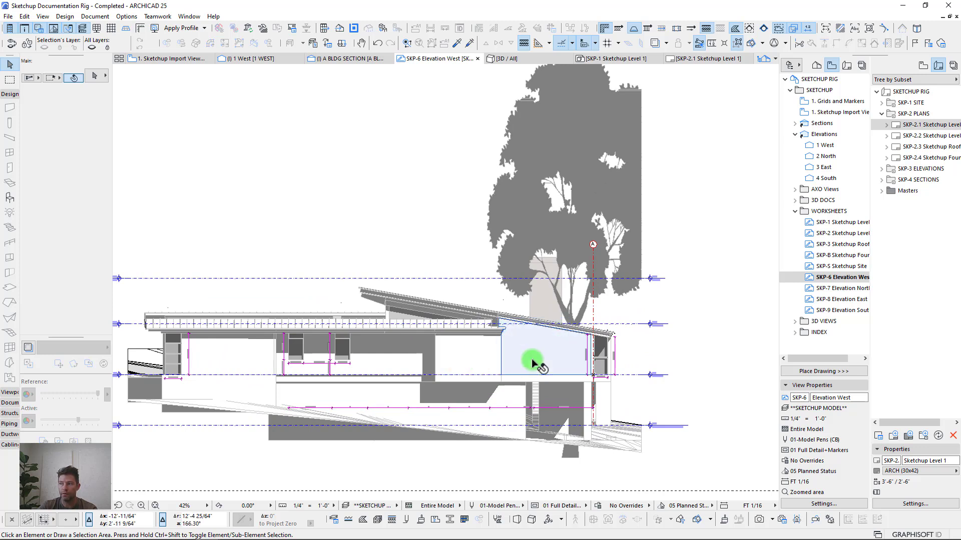
Step: Check the fill type of the lower white wall, clear the selection and view the whole elevation
click(251, 385)
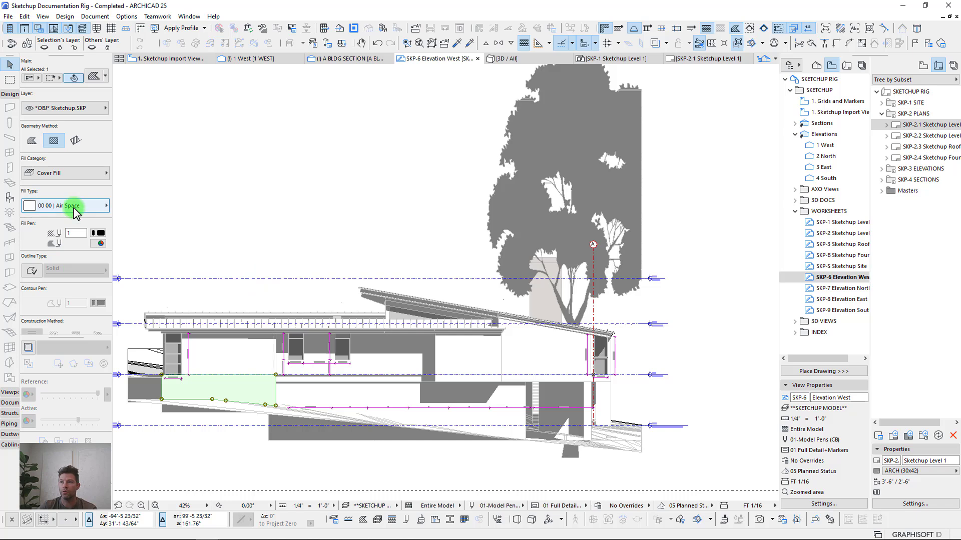
scroll(263, 263, down, 1)
scroll(325, 265, down, 1)
click(443, 283)
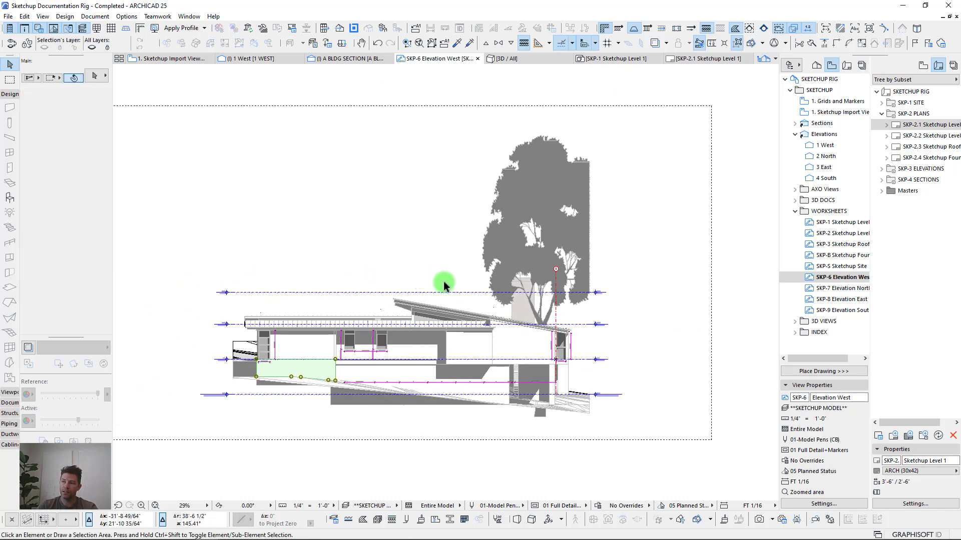
scroll(375, 268, down, 1)
middle_drag(375, 268, 439, 288)
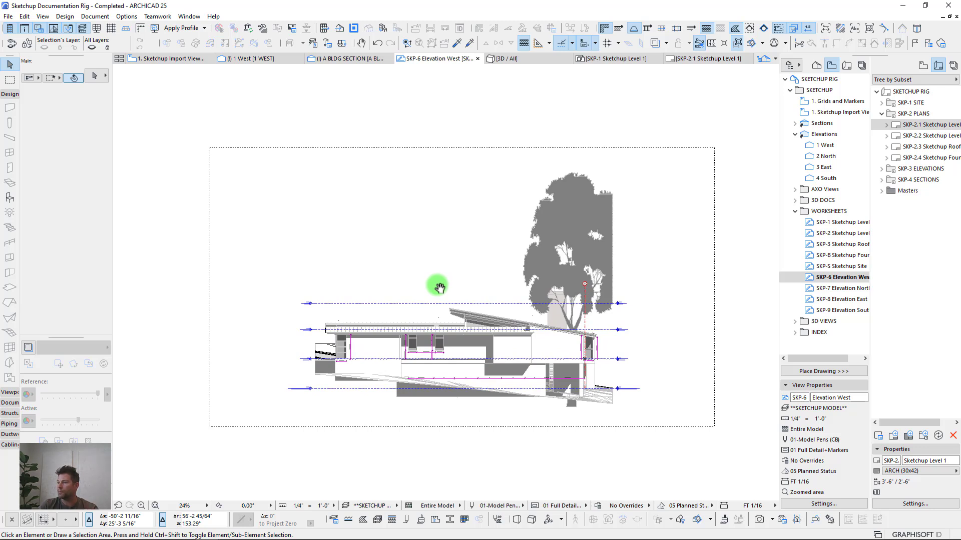
middle_drag(439, 287, 446, 313)
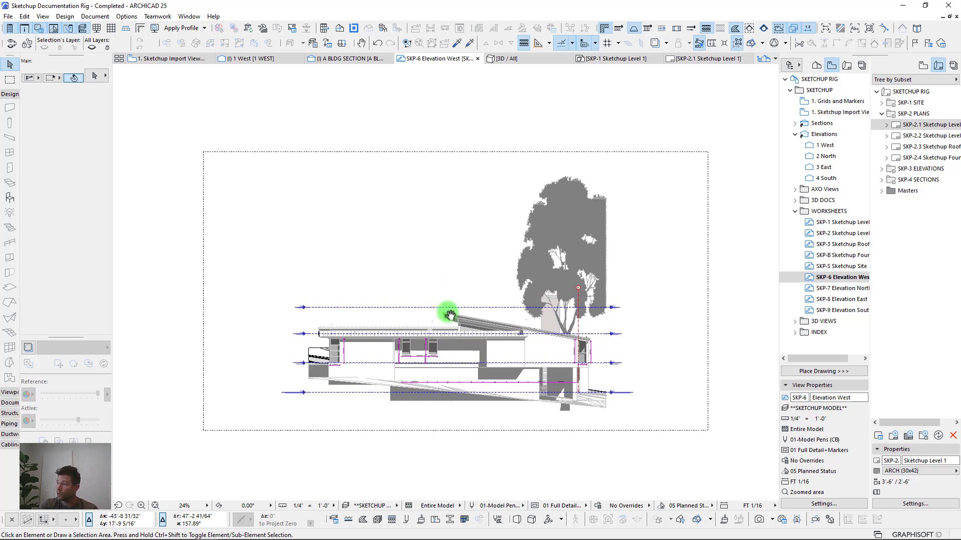
Step: Collapse the SKP-2 PLANS subset, open the SKP-3.1 Elevation West layout and check its placed drawing
click(895, 136)
click(882, 113)
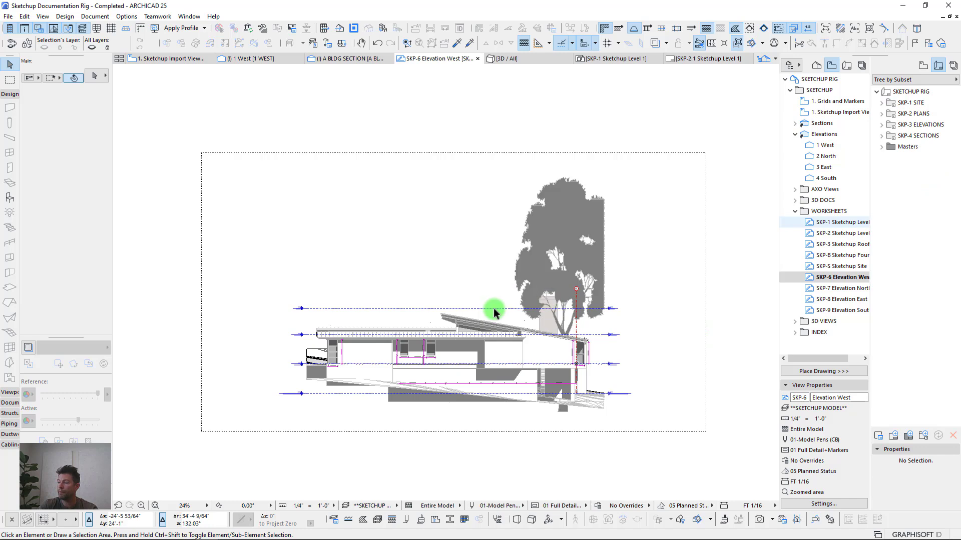
scroll(521, 317, up, 2)
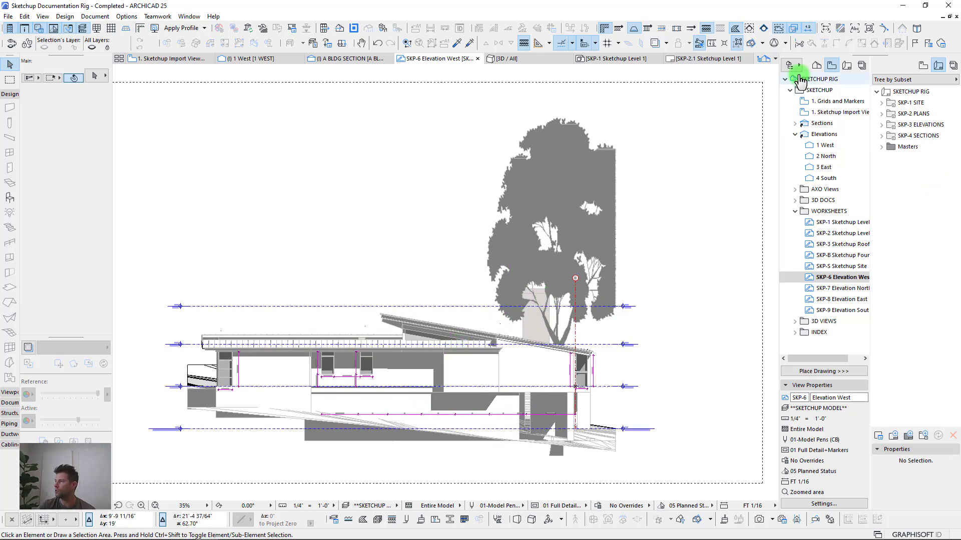
click(846, 65)
click(816, 167)
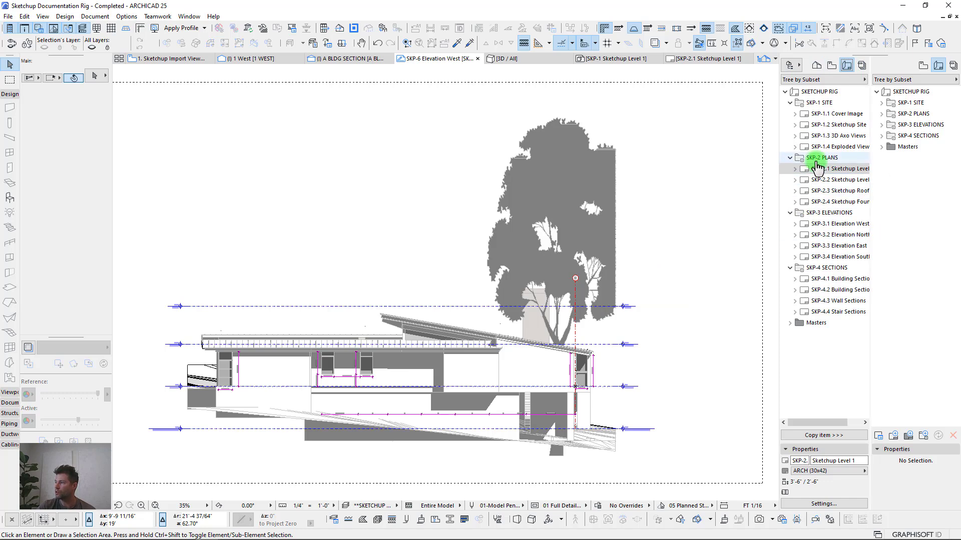
double_click(816, 225)
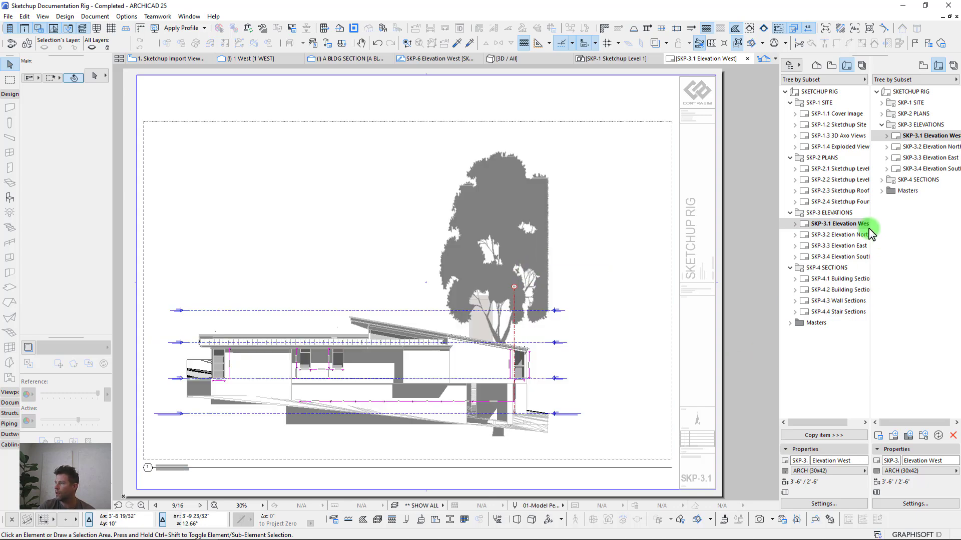
mouse_move(503, 238)
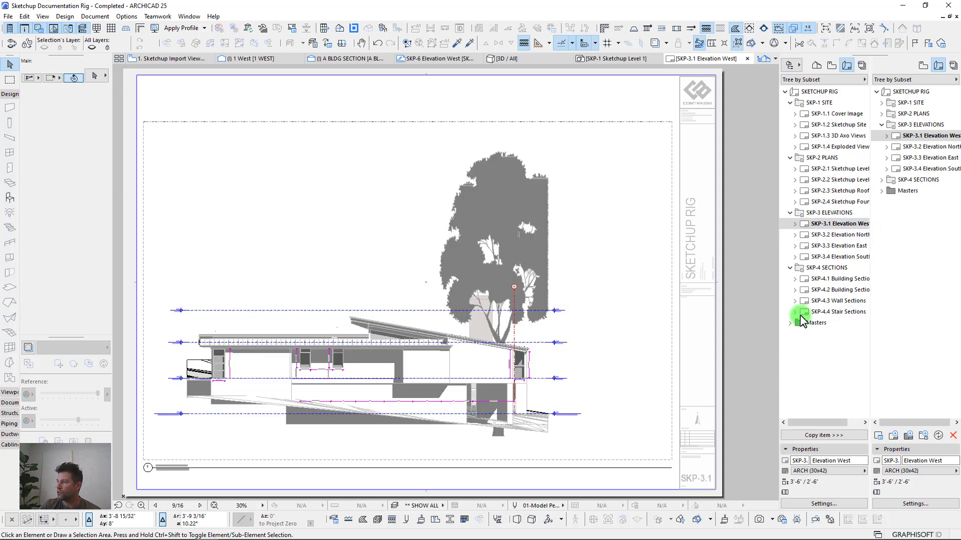
Step: Open the SKP-4.1 Building Sections layout and examine the roof, wall hatching and level markers in the upper section
click(823, 278)
double_click(823, 278)
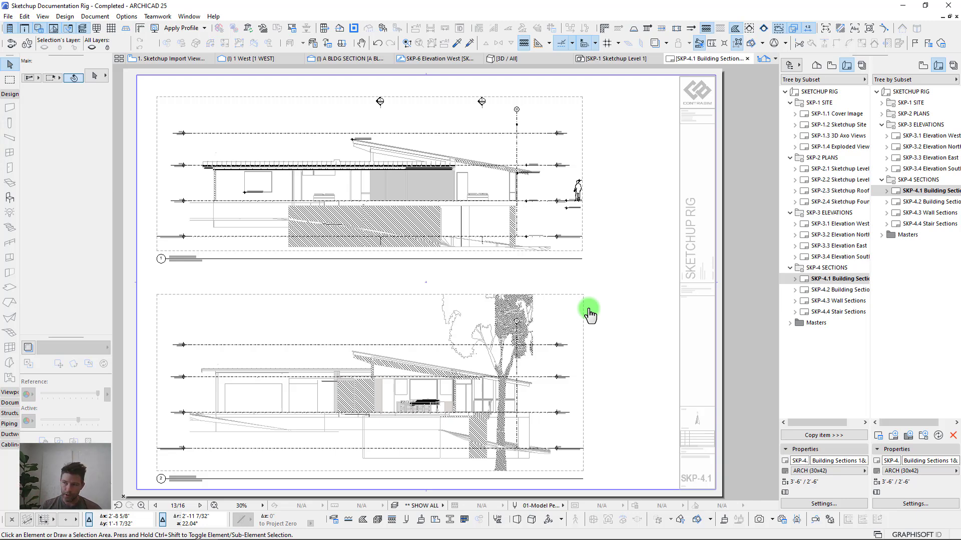
scroll(465, 201, up, 5)
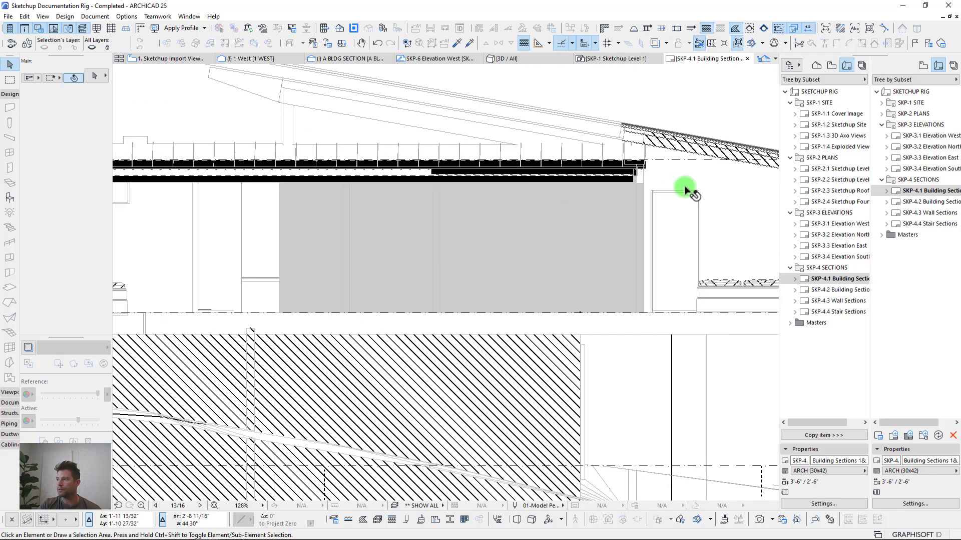
middle_drag(546, 388, 357, 386)
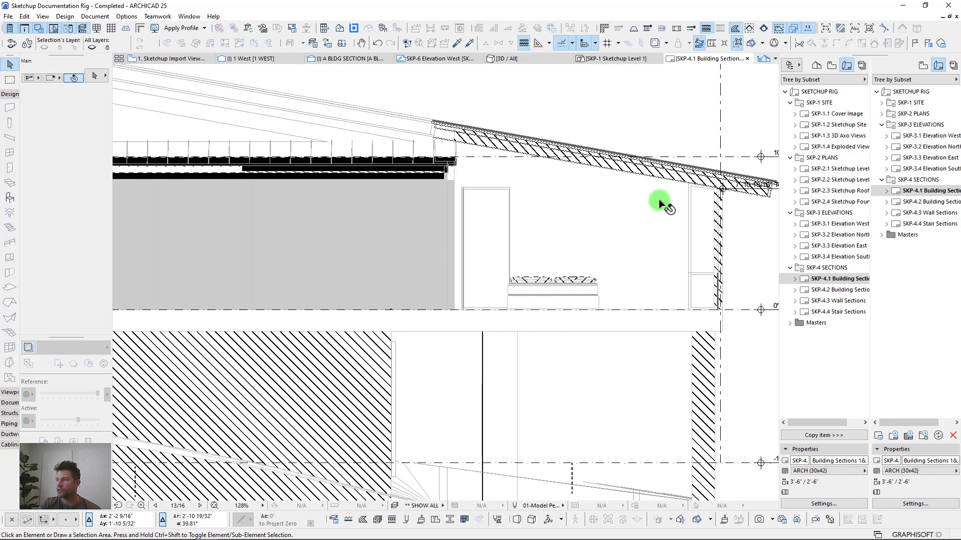
middle_drag(760, 188, 636, 201)
scroll(636, 201, up, 3)
scroll(511, 293, down, 9)
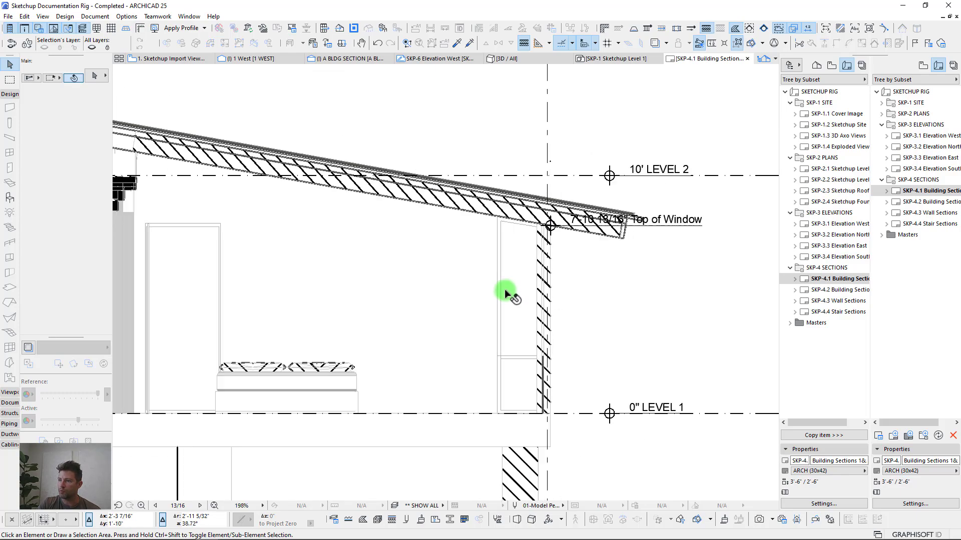
scroll(467, 287, down, 3)
middle_drag(466, 287, 442, 201)
scroll(514, 236, up, 2)
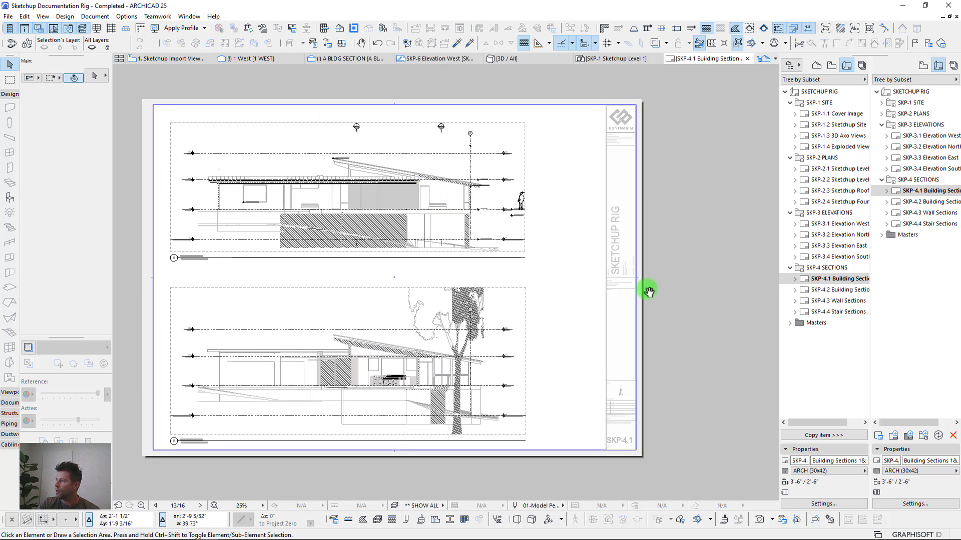
Step: Collapse the expanded layout subsets, return to the saved views and open Cover Image from the 3D VIEWS folder
click(790, 268)
click(790, 212)
click(790, 158)
click(831, 65)
click(795, 211)
click(795, 200)
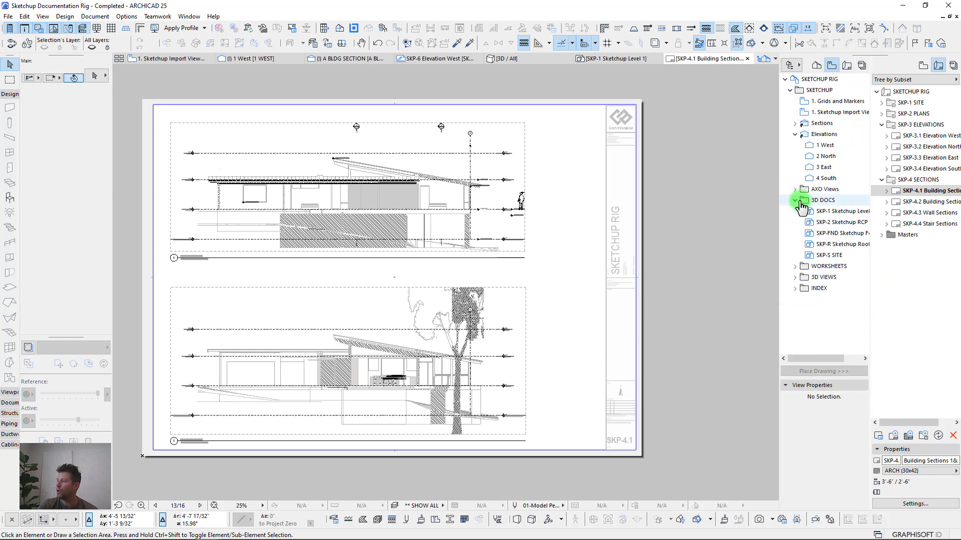
click(796, 201)
double_click(805, 220)
click(830, 234)
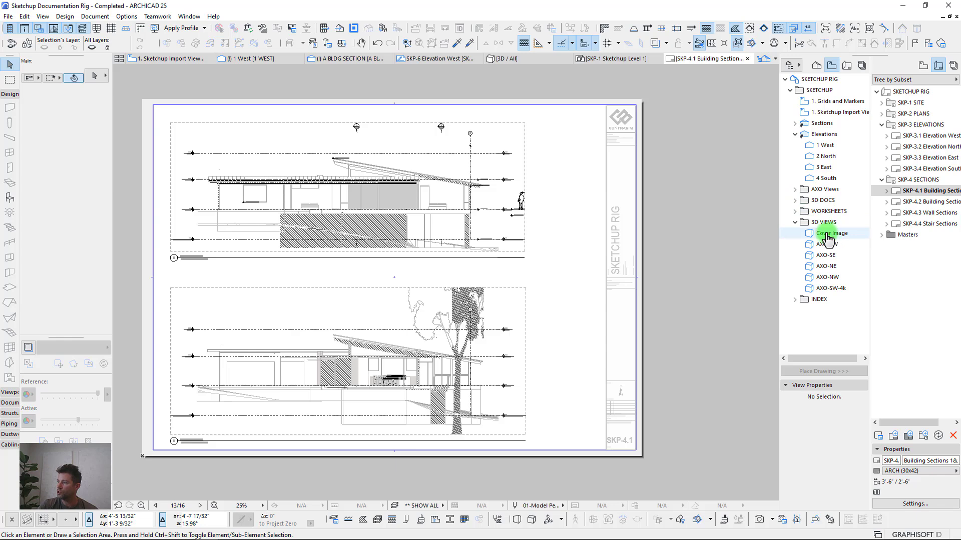
double_click(828, 235)
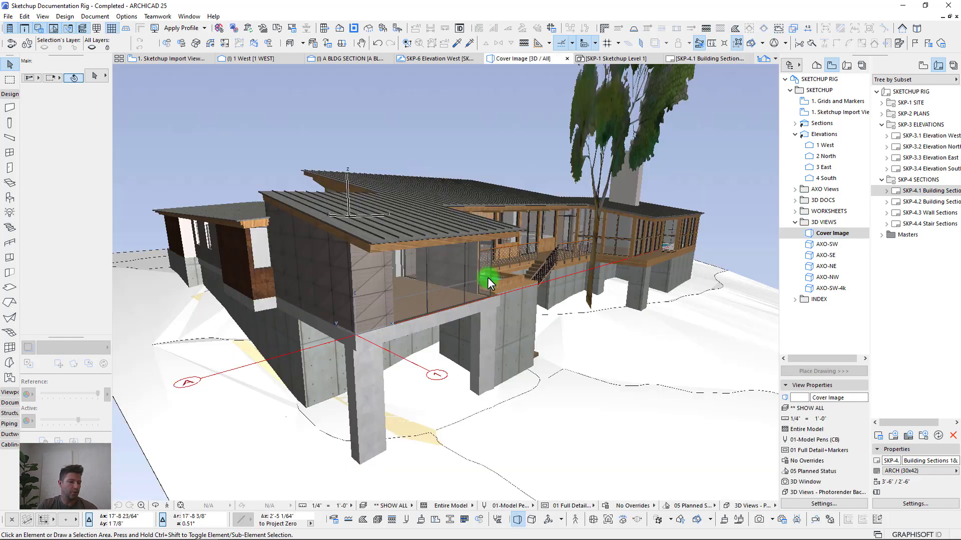
Step: Open the SKP-1.1 Cover Image layout from the SKP-1 SITE subset and inspect its placed 3D image
click(881, 103)
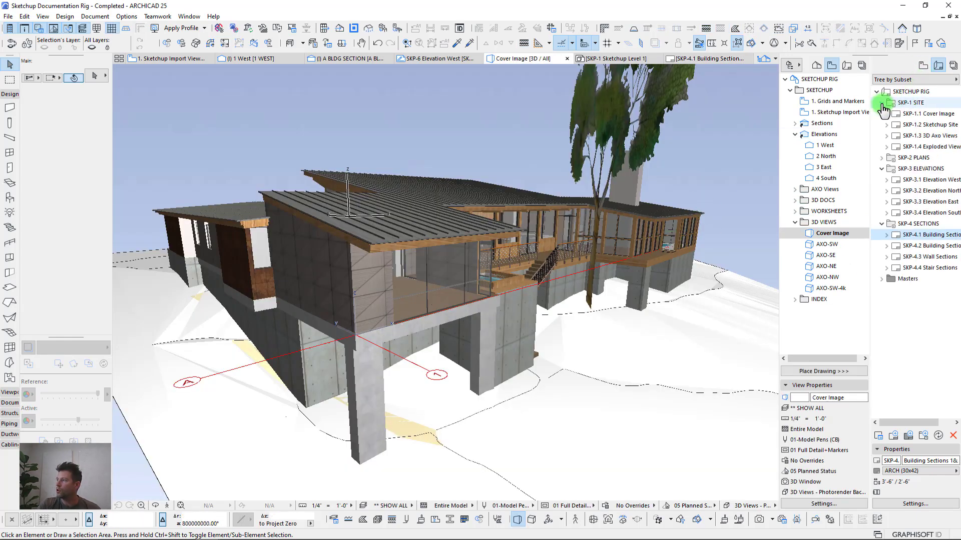
double_click(904, 115)
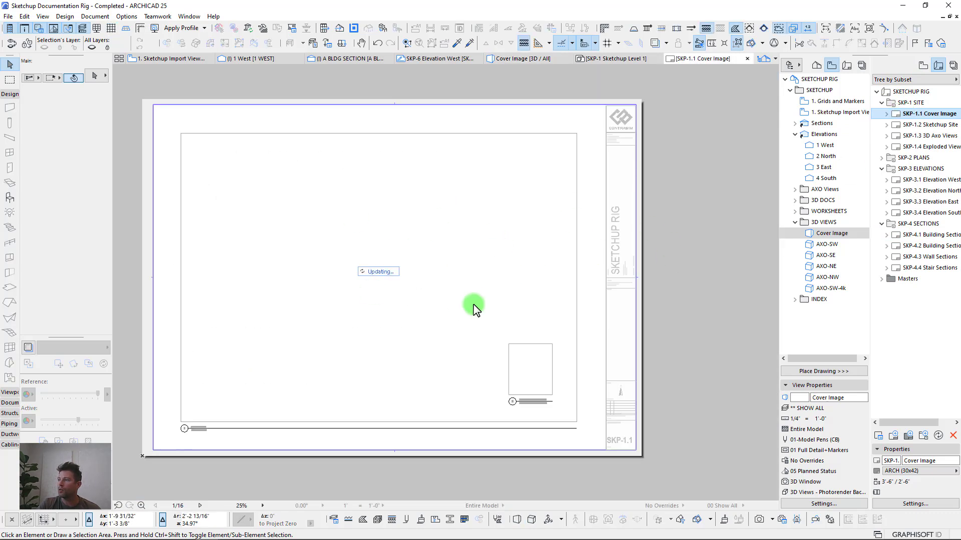
click(650, 215)
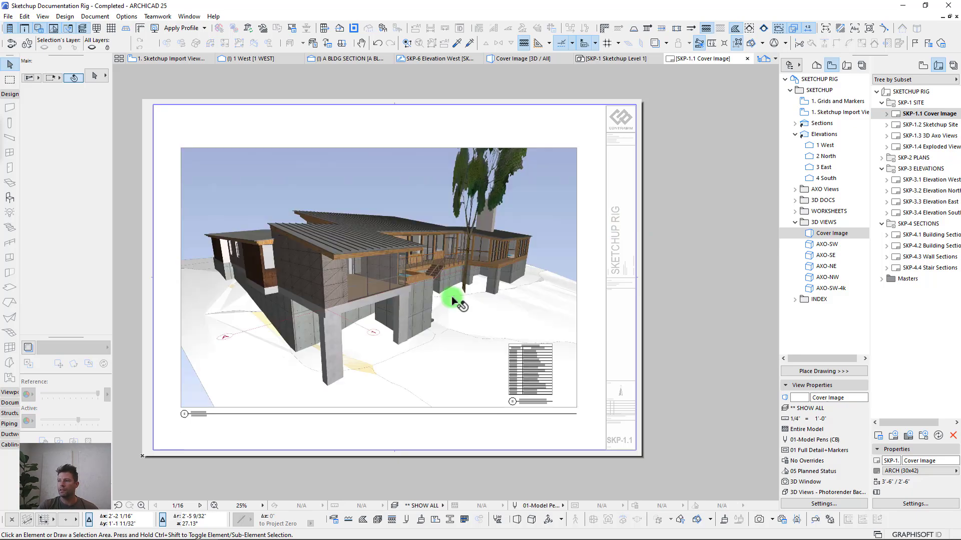
scroll(344, 272, up, 4)
scroll(425, 261, up, 8)
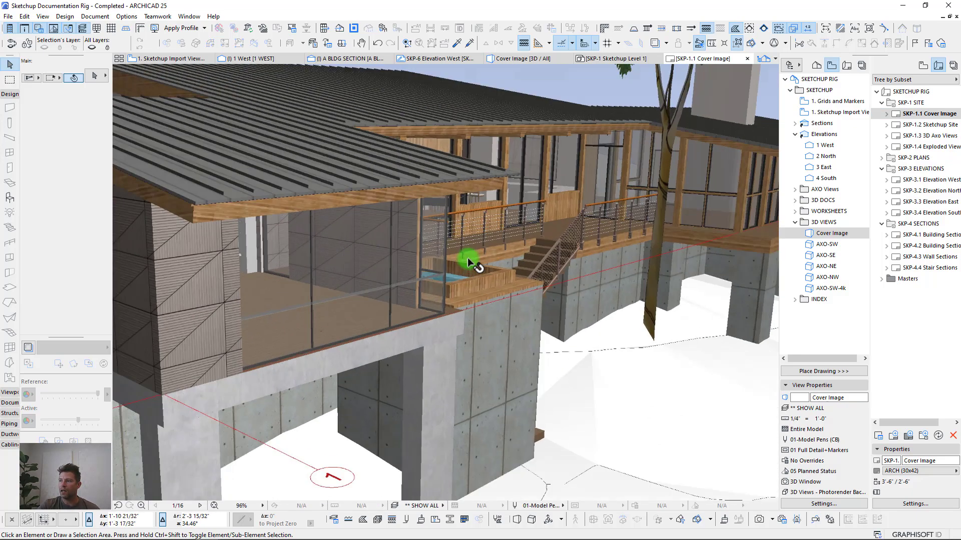
scroll(557, 397, down, 14)
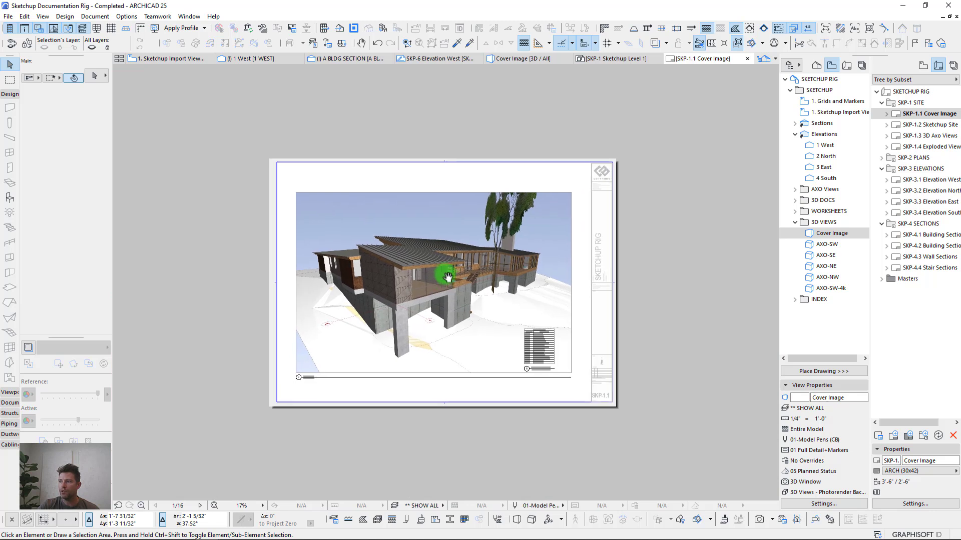
Step: Select the cover image drawing on the layout and reopen its source 3D view, Cover Image
click(457, 253)
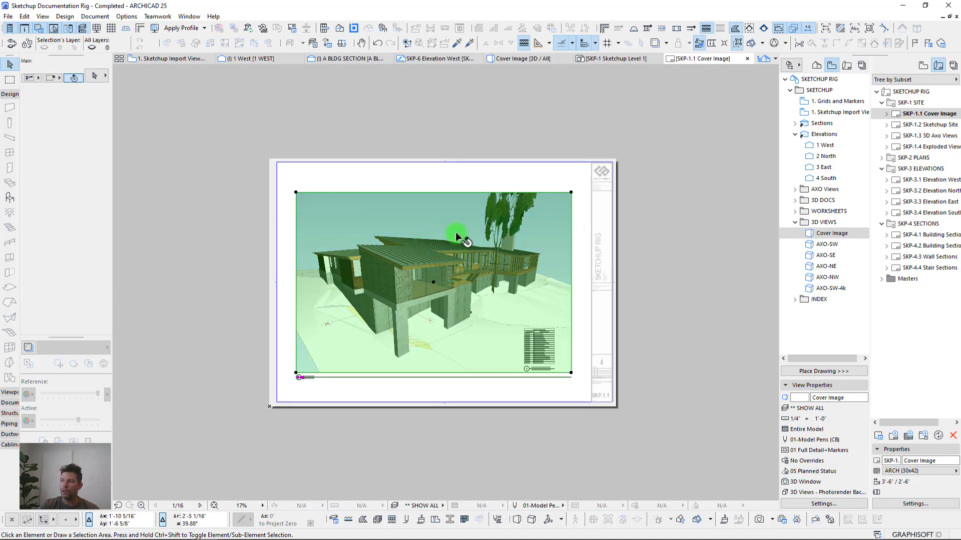
right_click(833, 235)
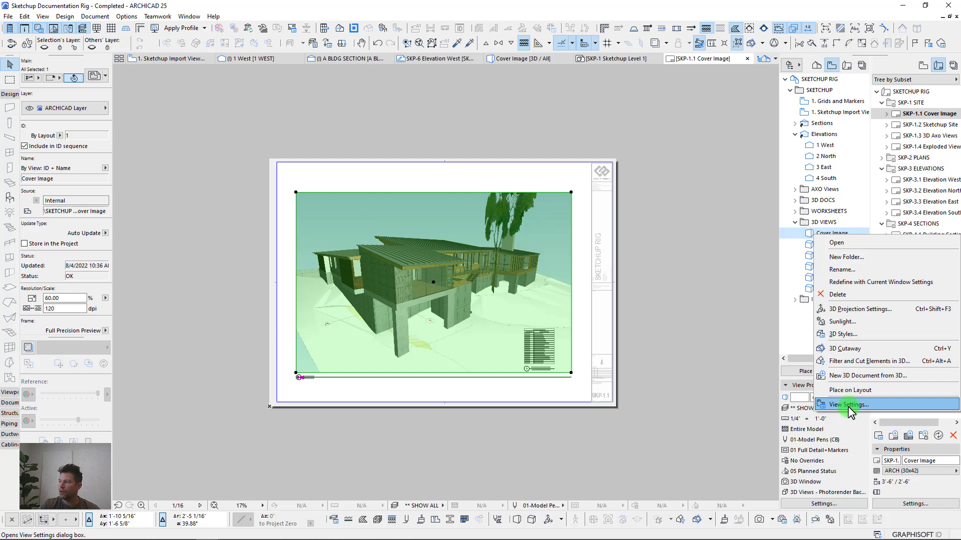
click(671, 279)
double_click(832, 233)
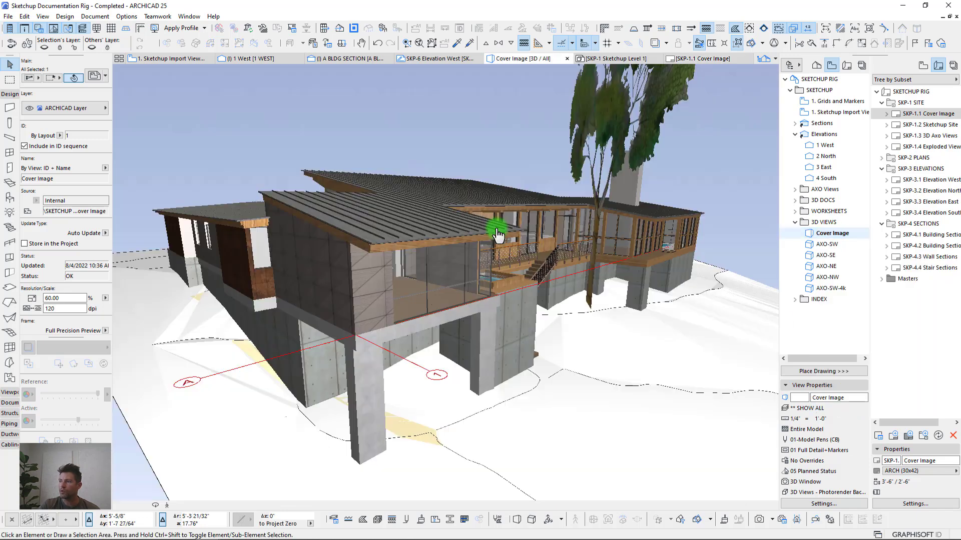
Step: Open the view settings of the Cover Image 3D view, check its image size under the 3D-only options and close them
right_click(525, 56)
click(490, 112)
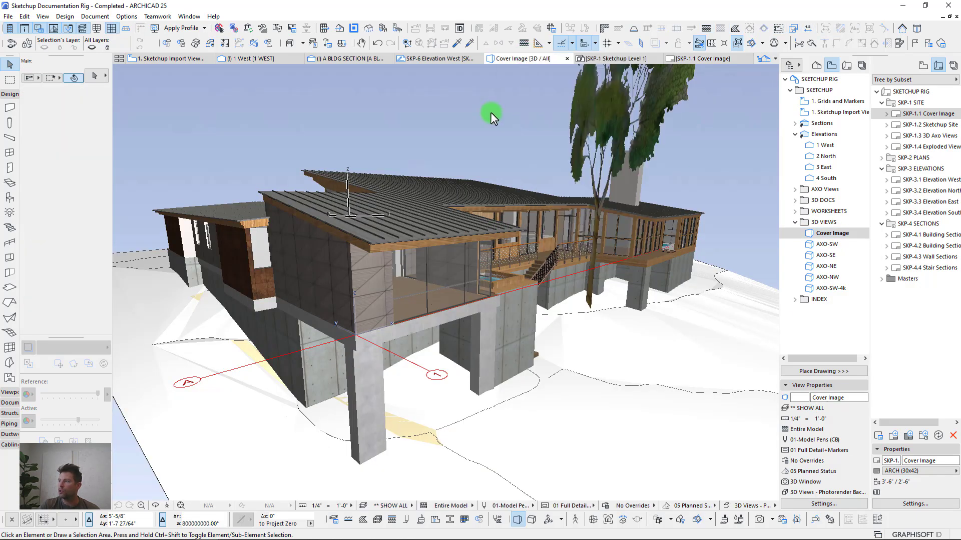
right_click(816, 229)
click(845, 405)
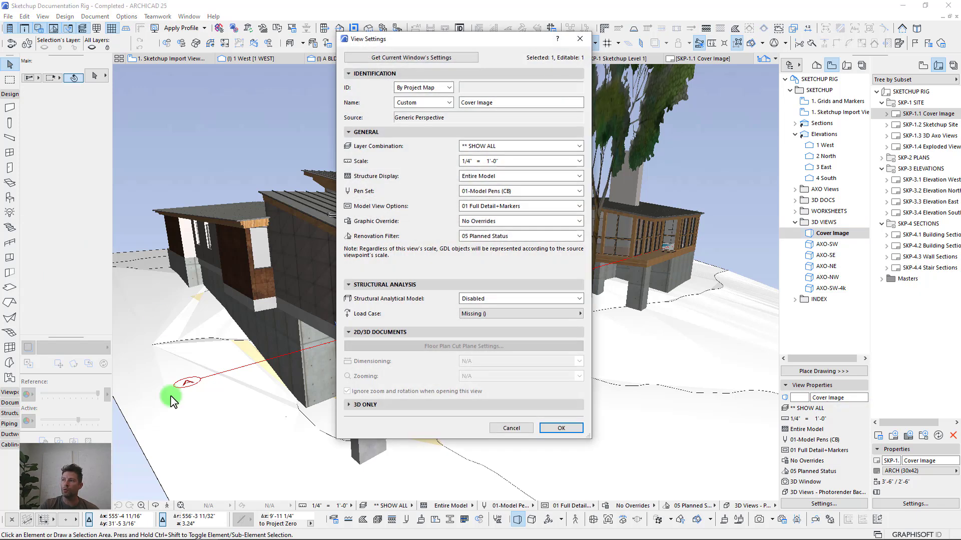
drag(422, 39, 545, 125)
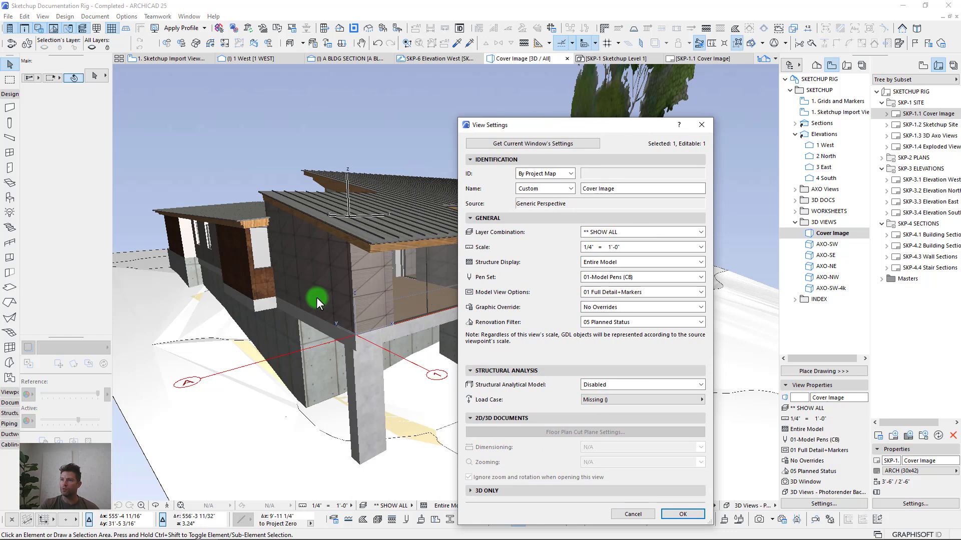
click(473, 491)
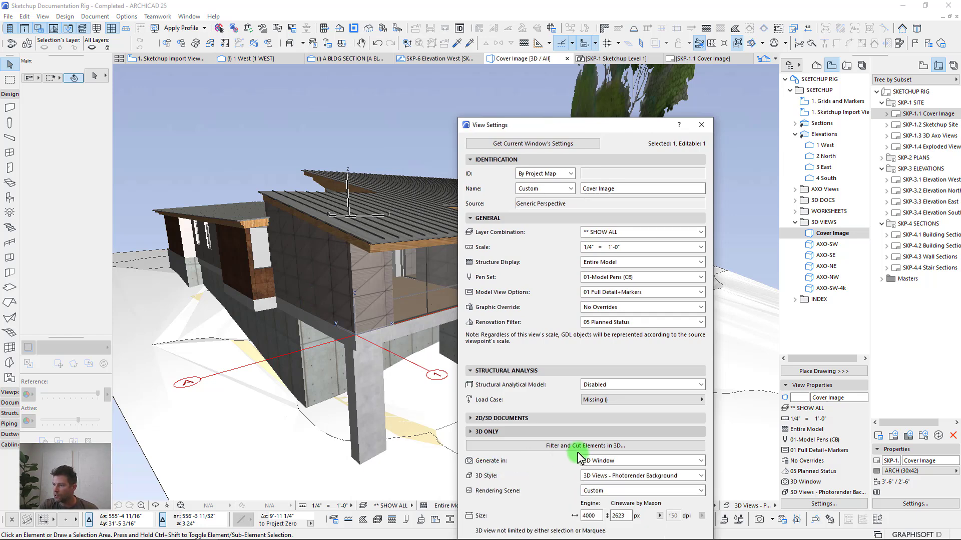
click(590, 430)
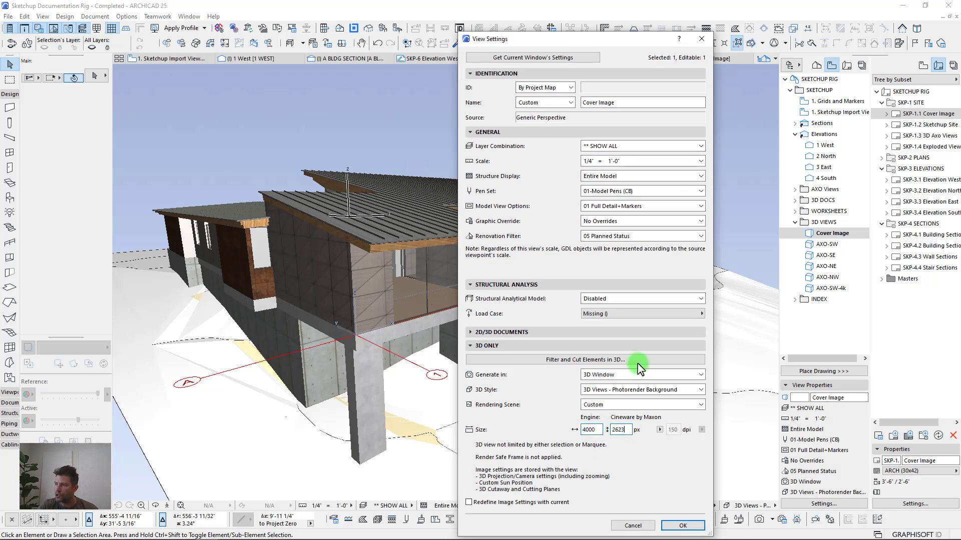
click(701, 39)
Step: Try a 3D window size of 4000 by 2623 pixels with linked proportions for the Cover Image view
right_click(518, 59)
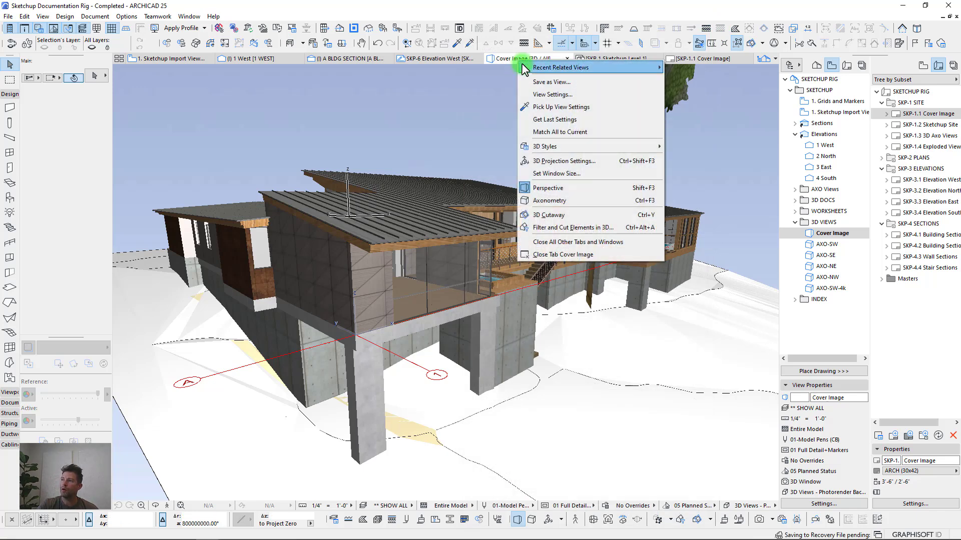
click(556, 172)
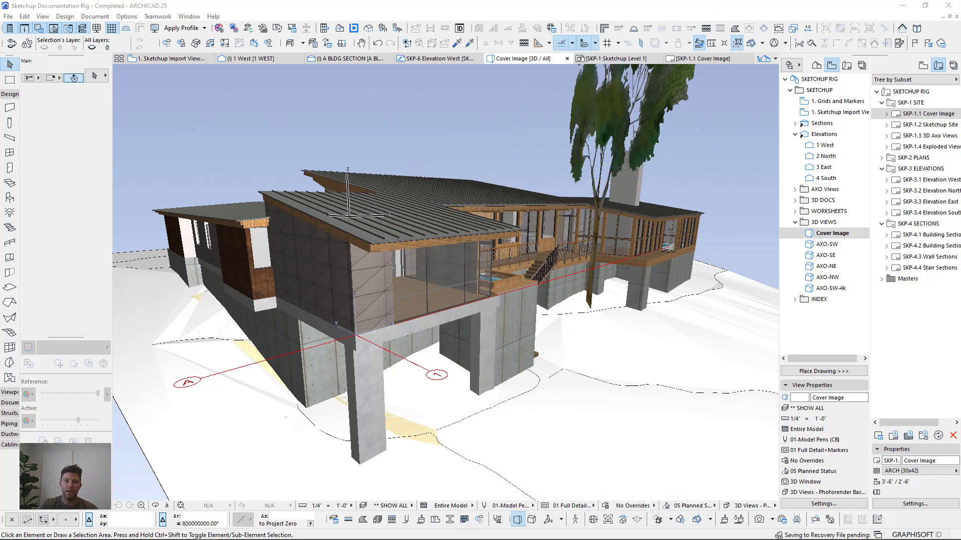
drag(242, 189, 420, 154)
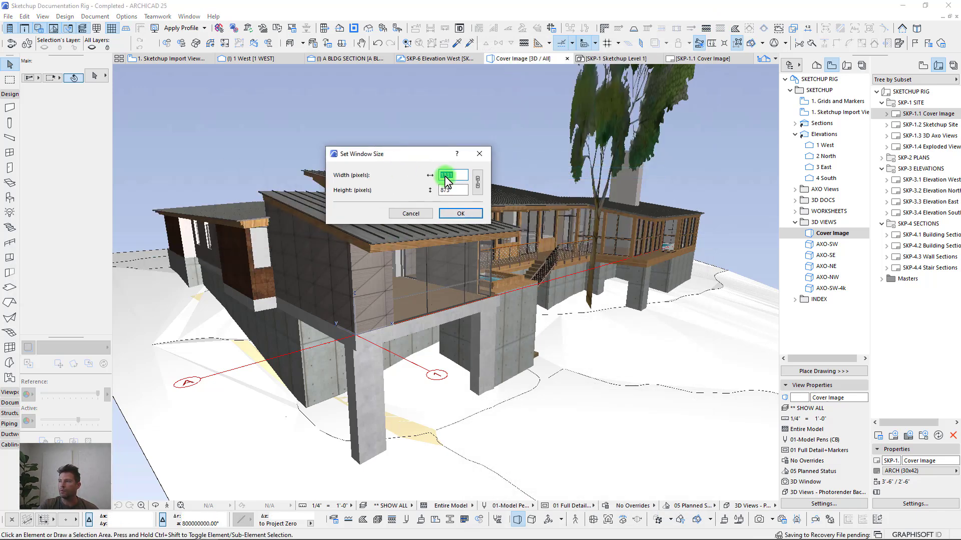
click(476, 182)
click(387, 184)
text(4000)
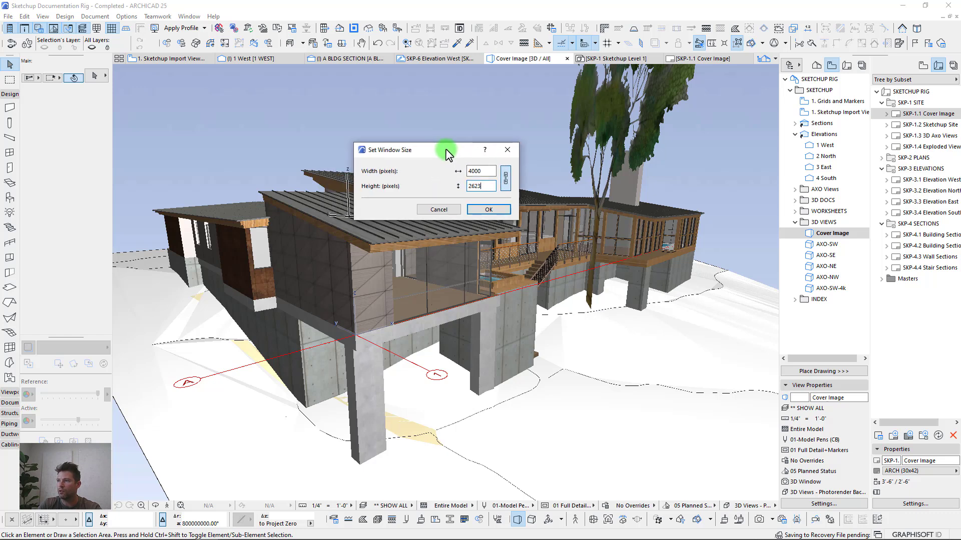
click(458, 212)
click(804, 389)
middle_drag(513, 292, 506, 307)
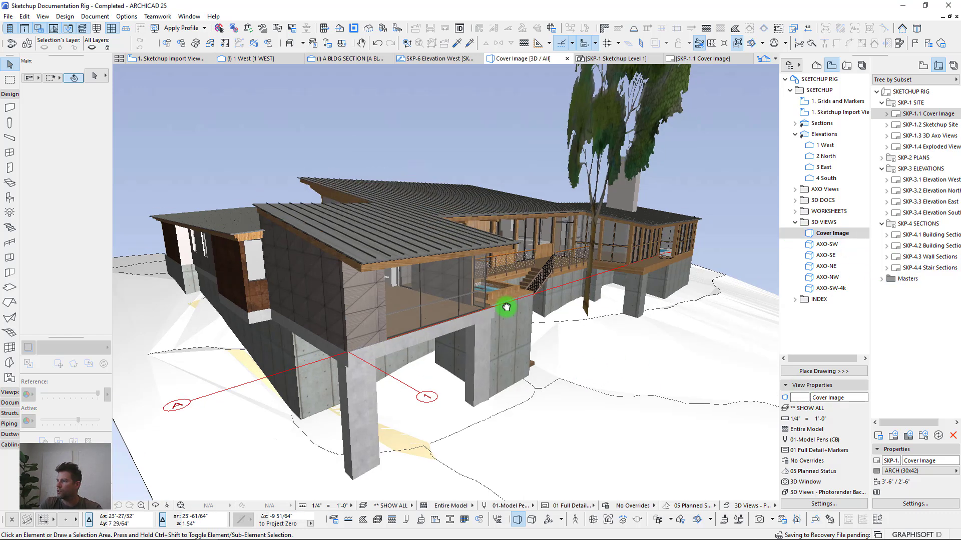
Step: Open the saved axonometric views AXO-SW, AXO-SE, AXO-NE and AXO-NW one after another
double_click(823, 244)
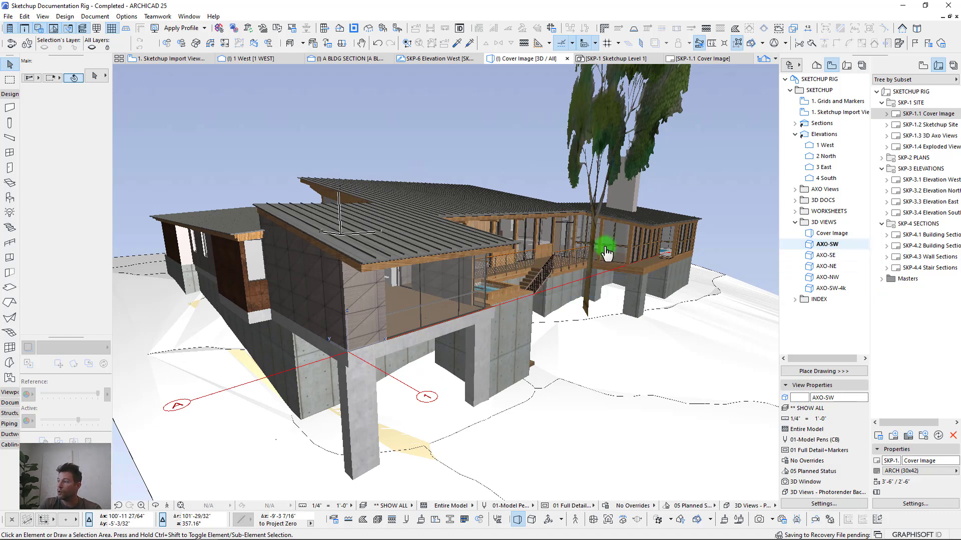
double_click(826, 255)
double_click(825, 266)
click(826, 277)
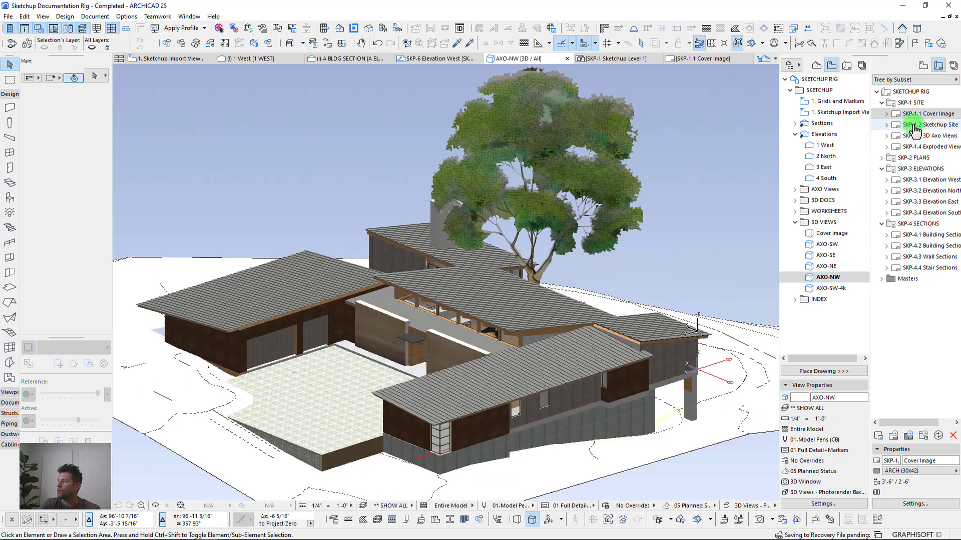
Step: Open the SKP-1.2 Sketchup Site layout, followed by SKP-1.3 3D Axo Views, and inspect the drawings placed on them
double_click(912, 125)
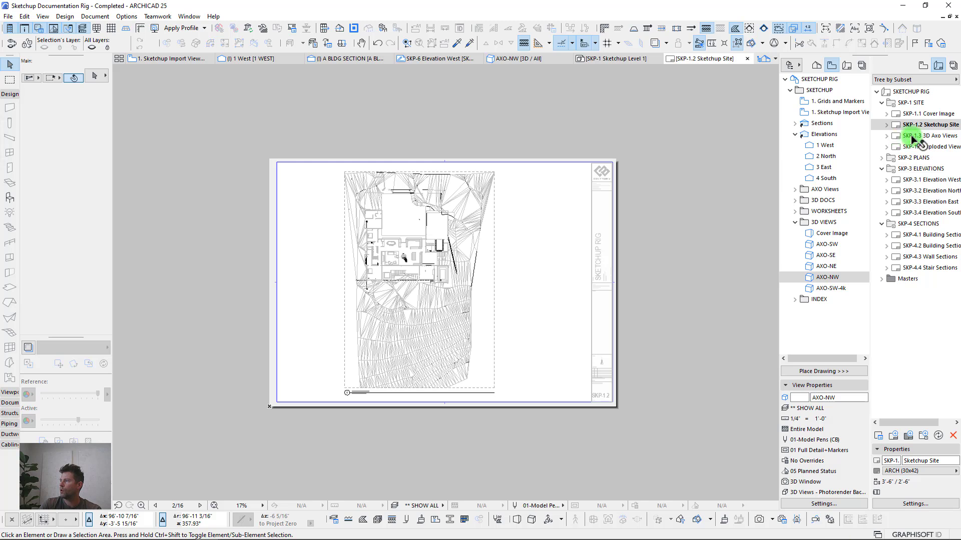
drag(897, 158, 896, 149)
drag(511, 127, 676, 171)
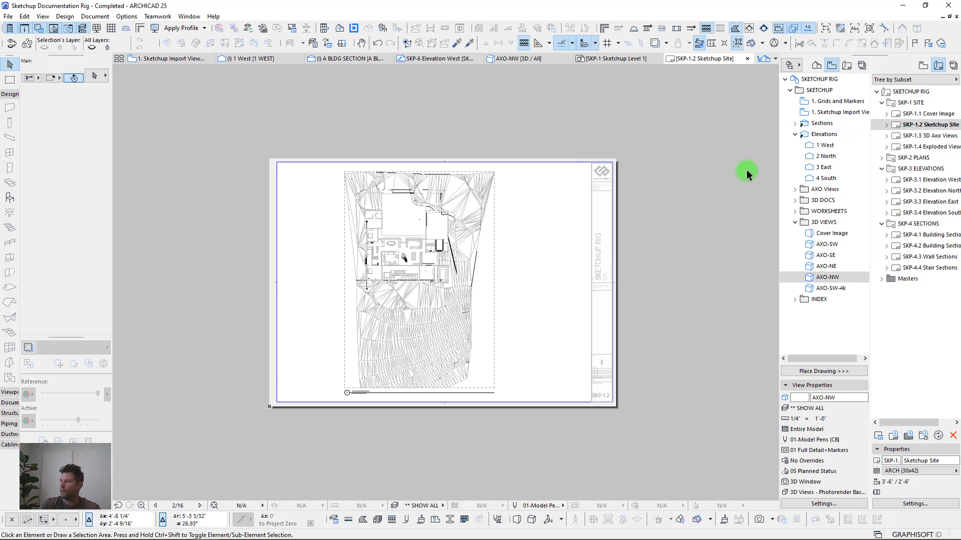
double_click(914, 136)
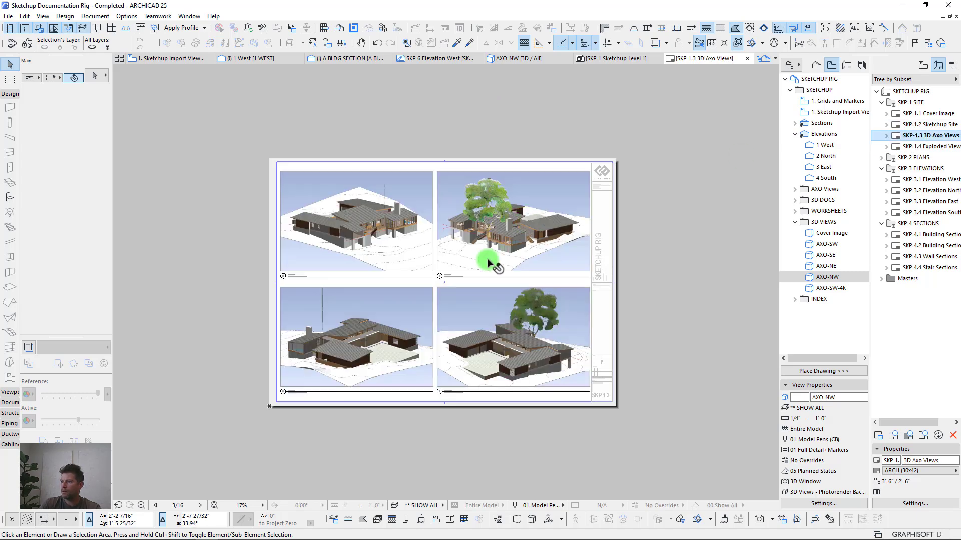
scroll(489, 261, up, 4)
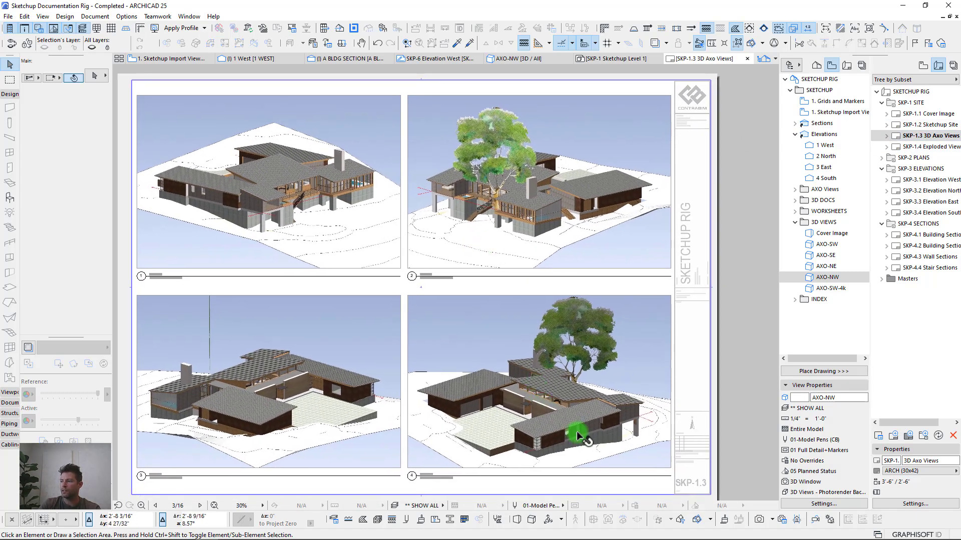
Step: Open the SKP-1.4 Exploded Views layout and examine the exploded roof, main level and foundation drawings
double_click(920, 147)
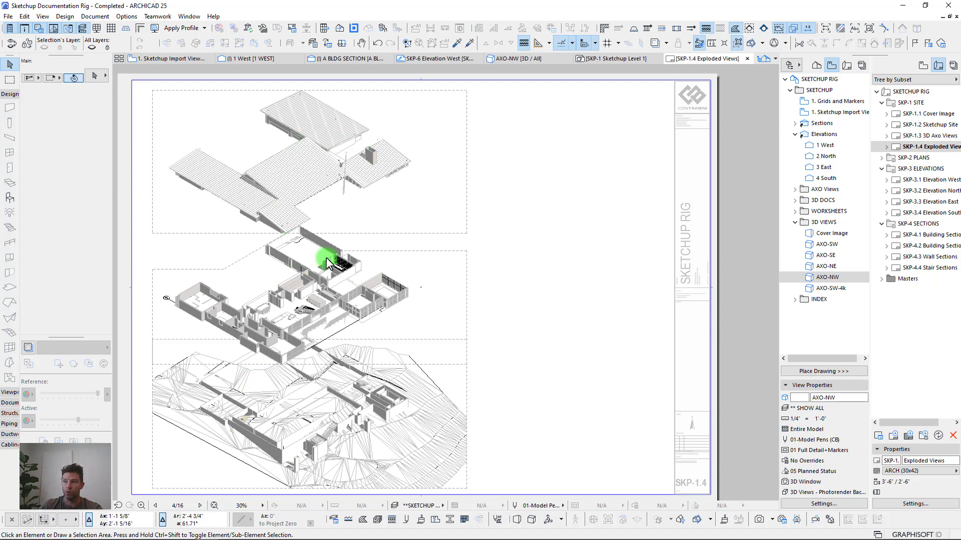
scroll(316, 445, up, 5)
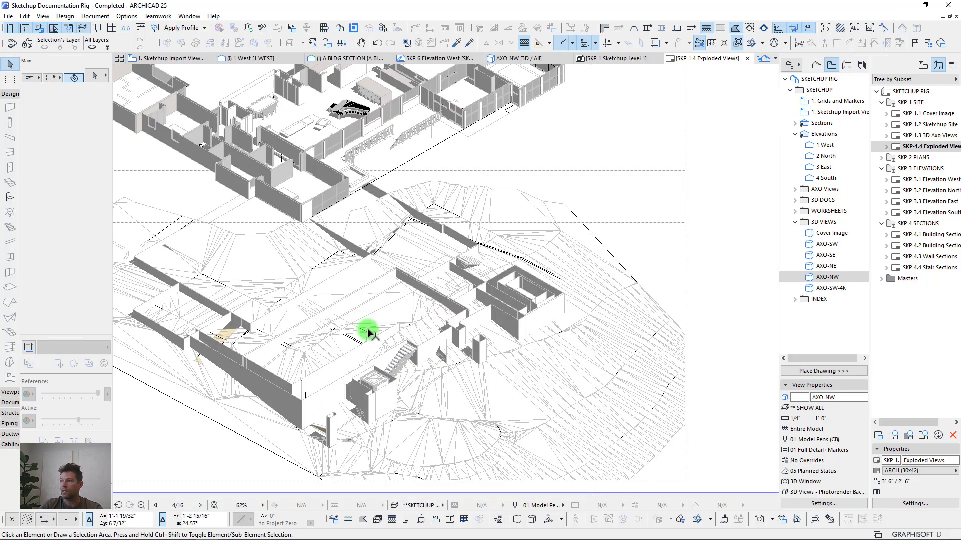
scroll(371, 388, up, 2)
scroll(383, 345, down, 3)
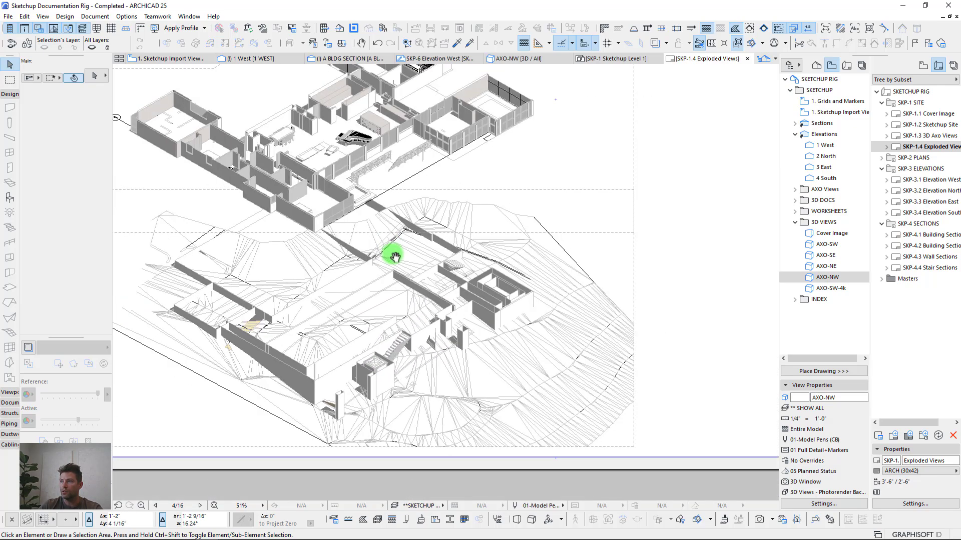
middle_drag(364, 142, 392, 321)
scroll(404, 292, up, 3)
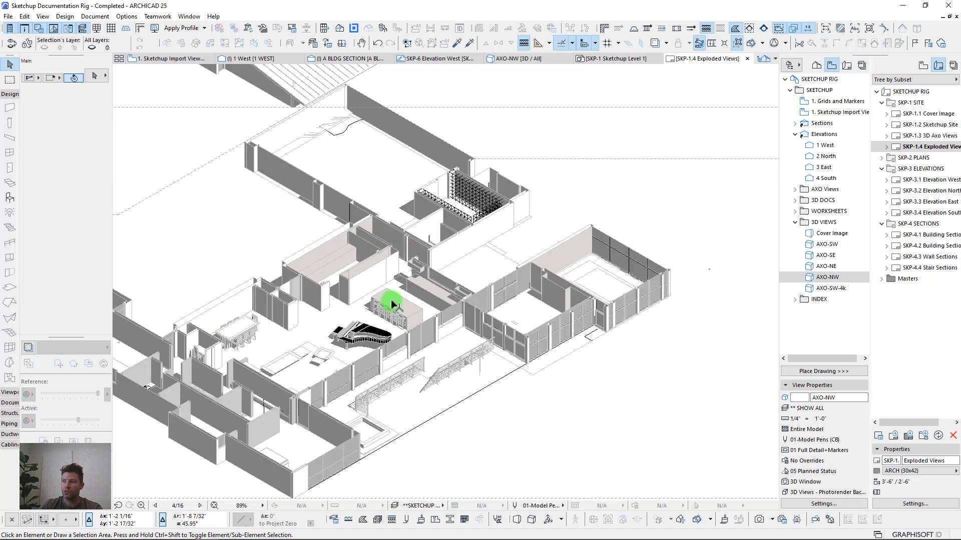
scroll(391, 300, down, 6)
scroll(477, 307, down, 2)
middle_drag(498, 307, 453, 309)
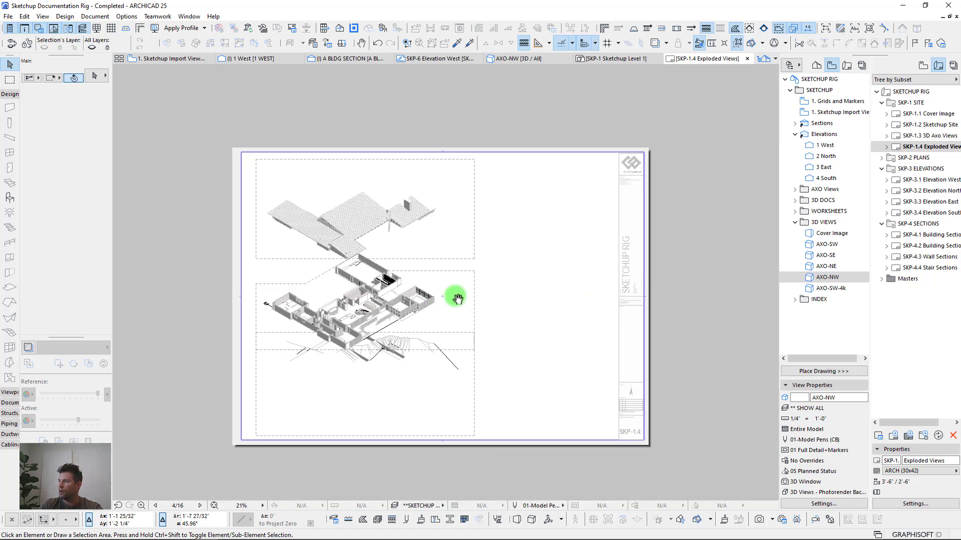
scroll(461, 294, up, 2)
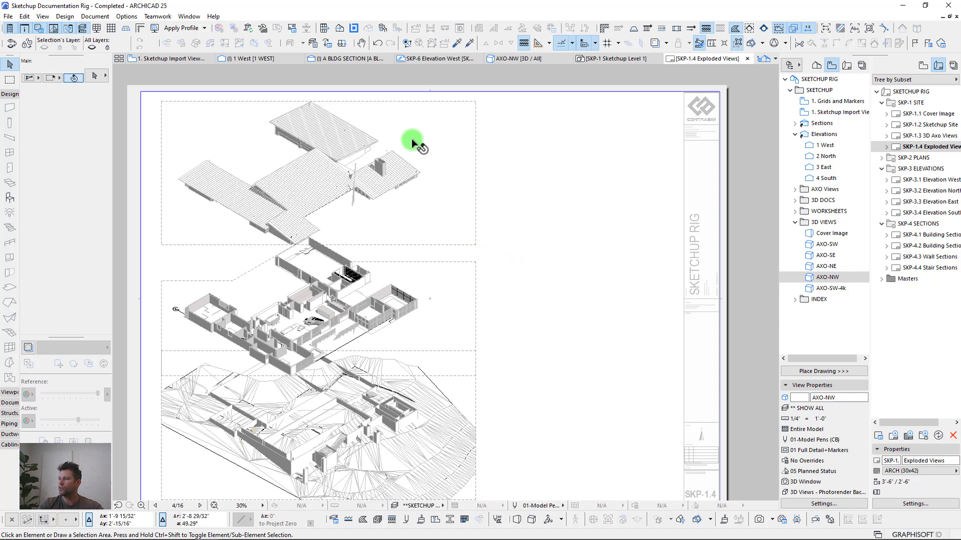
middle_drag(402, 328, 405, 322)
Step: Expand the SKP-2 PLANS subset and open the SKP-2.2 Sketchup Level 1 RCP layout
click(882, 158)
double_click(899, 179)
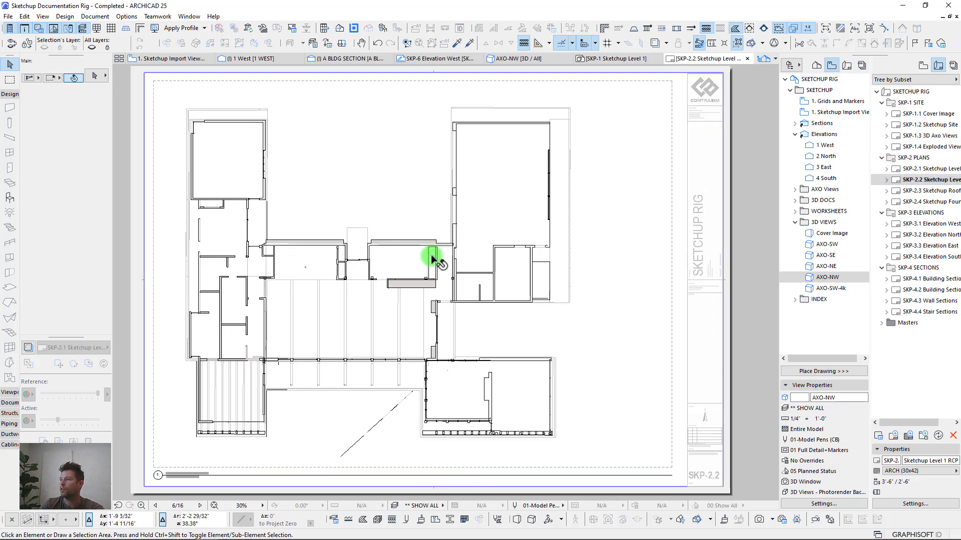
middle_drag(431, 257, 430, 266)
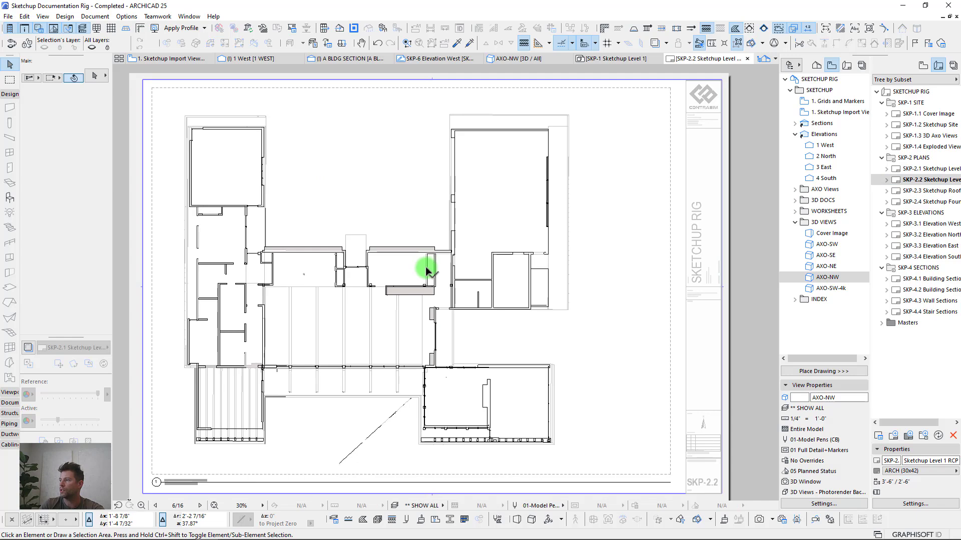
Step: Expand the 3D DOCS folder of saved views and open the SKP-2 Sketchup RCP document
click(795, 200)
double_click(833, 223)
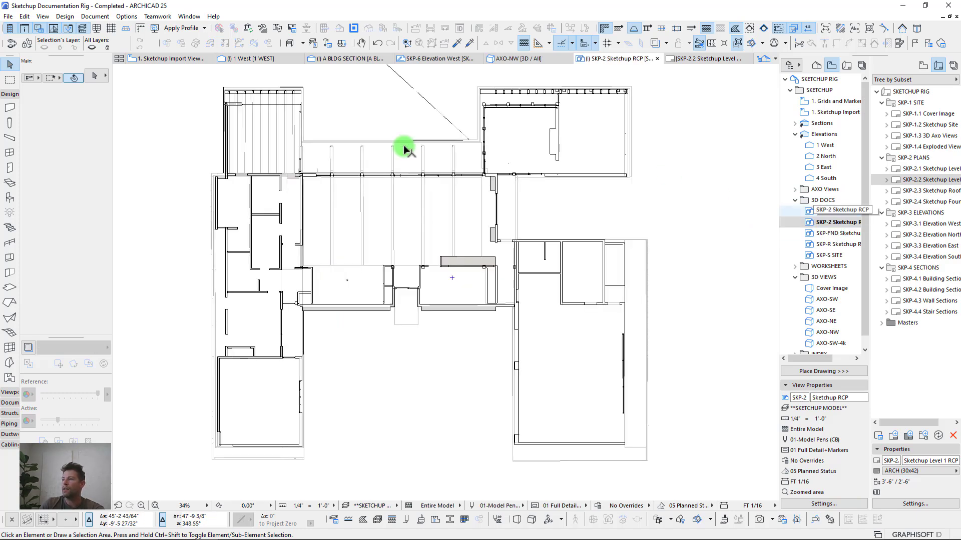
scroll(320, 190, down, 2)
middle_drag(365, 203, 349, 221)
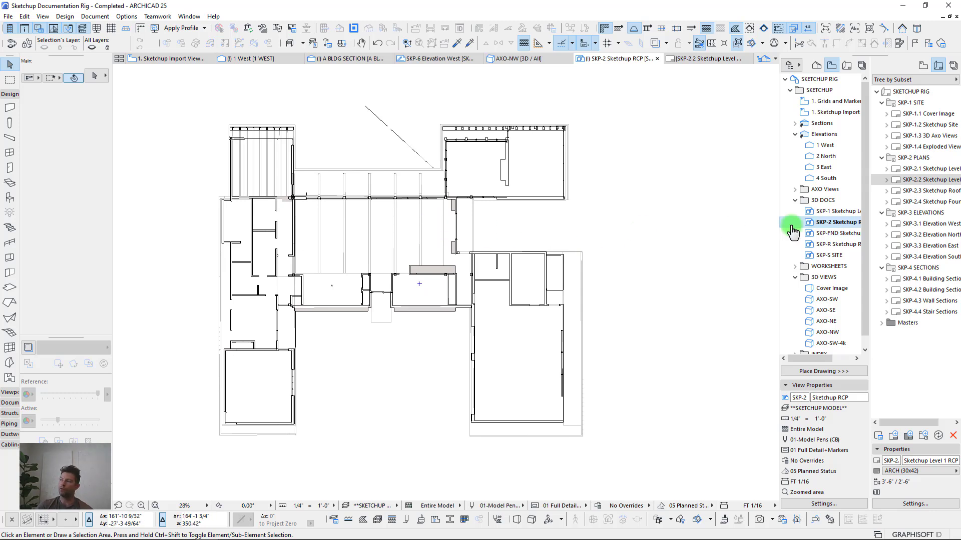
Step: Open the source 3D view of the SKP-2 Sketchup RCP document and examine the cut model from different angles
right_click(823, 222)
click(851, 364)
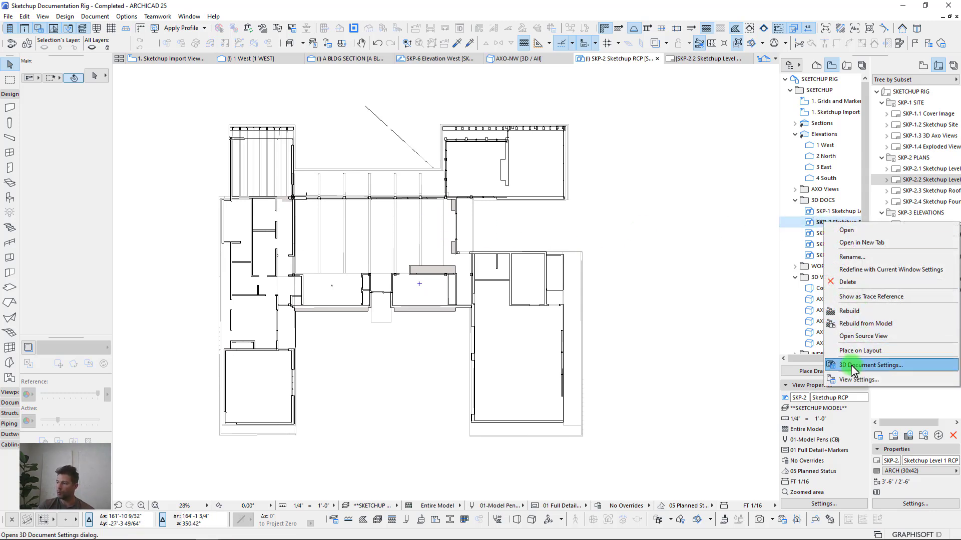
click(862, 336)
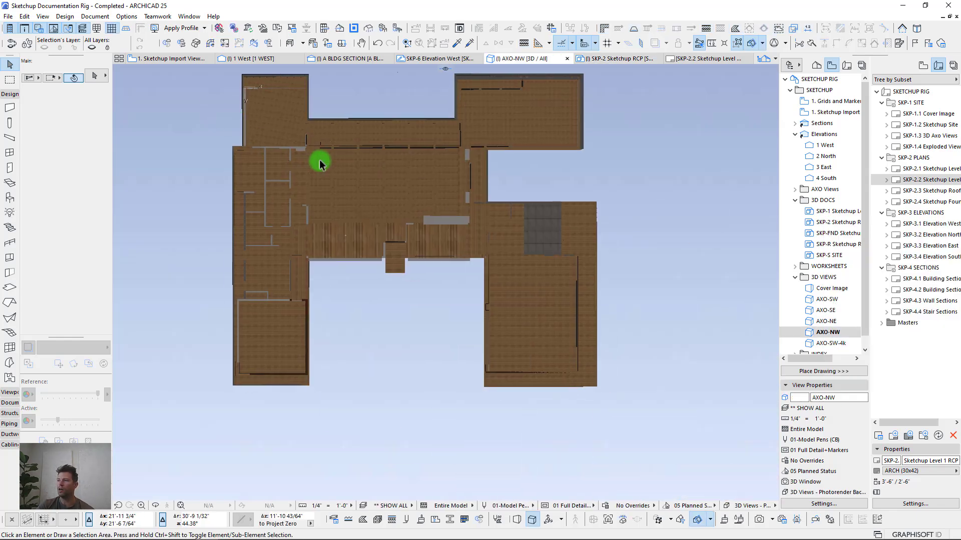
key(ctrl+a)
key(Escape)
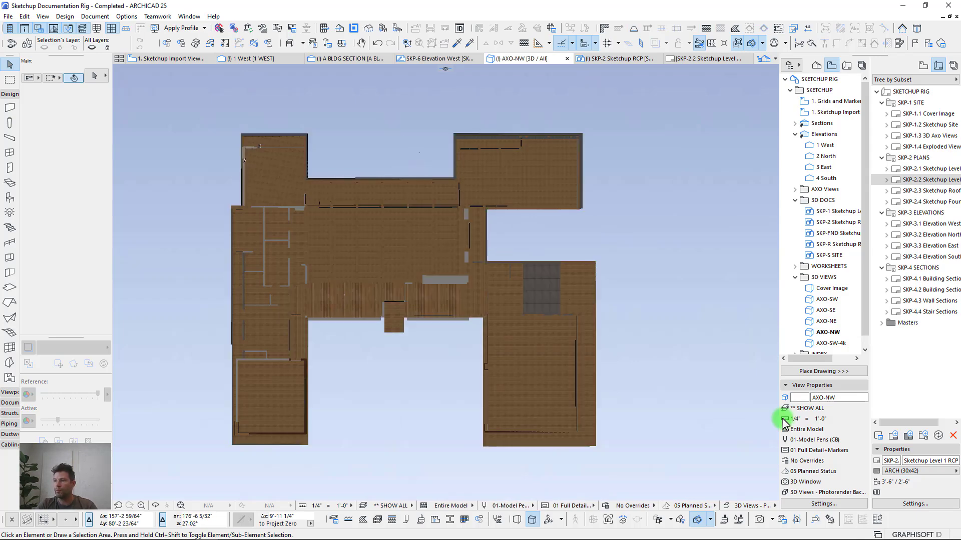
shift+middle_drag(517, 298, 476, 95)
click(262, 60)
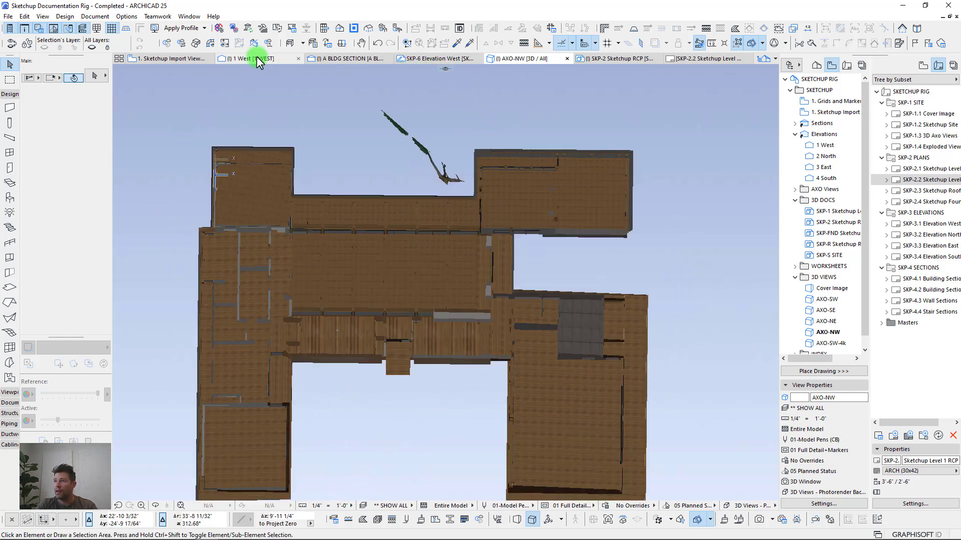
Step: Return to the SKP-2 Sketchup RCP document and inspect the SketchUp object at the beams of the upper-left wing
click(608, 60)
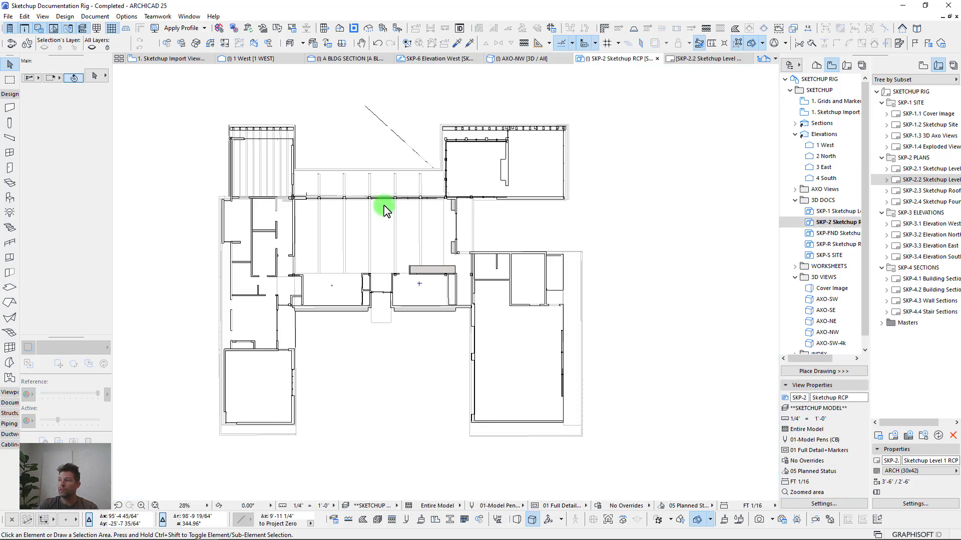
mouse_move(386, 208)
middle_down()
mouse_move(378, 245)
mouse_move(388, 242)
middle_up()
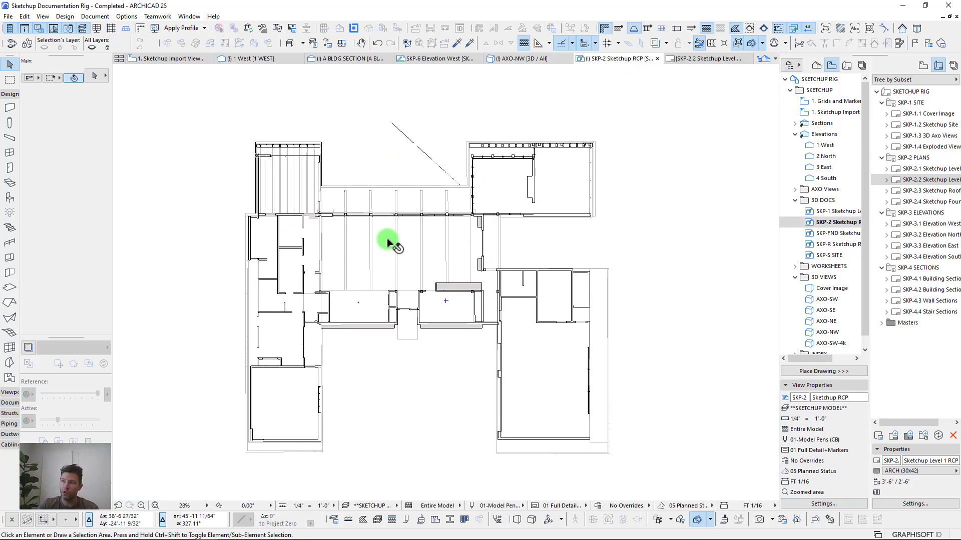
click(284, 160)
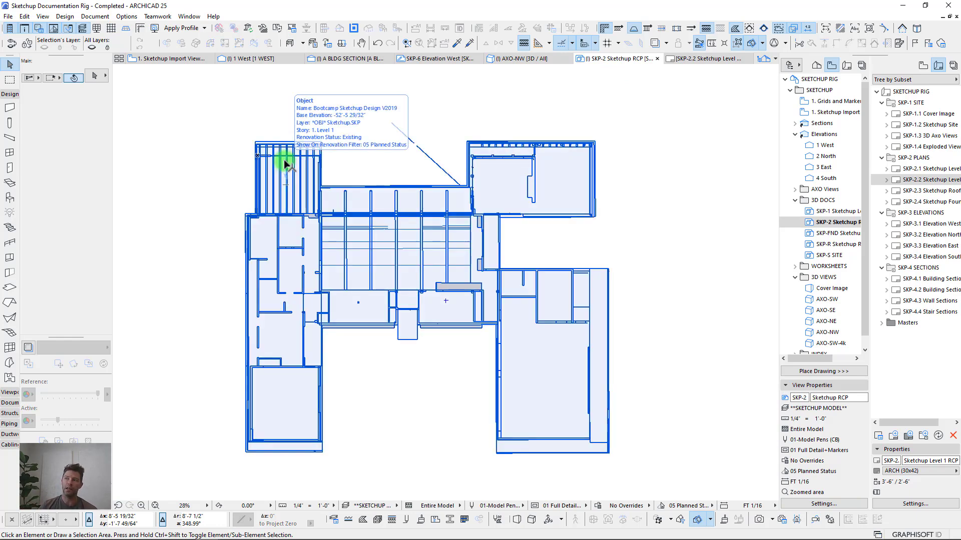
click(428, 154)
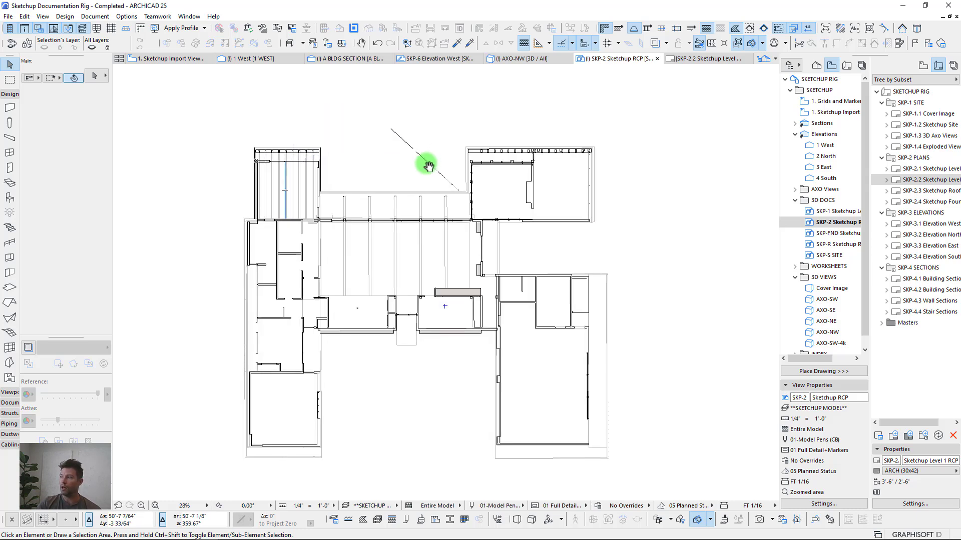
Step: Collapse the 3D DOCS folder and view the full extent of the SKP-2 Sketchup RCP document
click(795, 200)
scroll(508, 214, down, 4)
middle_drag(517, 204, 475, 238)
middle_drag(417, 253, 417, 234)
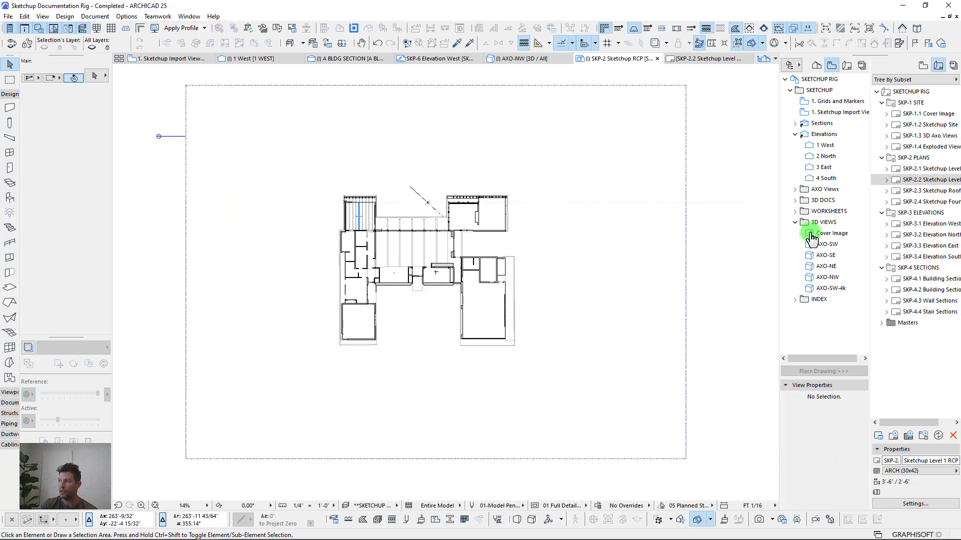
Step: Collapse the 3D VIEWS folder, expand WORKSHEETS and open the SKP-2 Sketchup Level 1 RCP worksheet
click(795, 222)
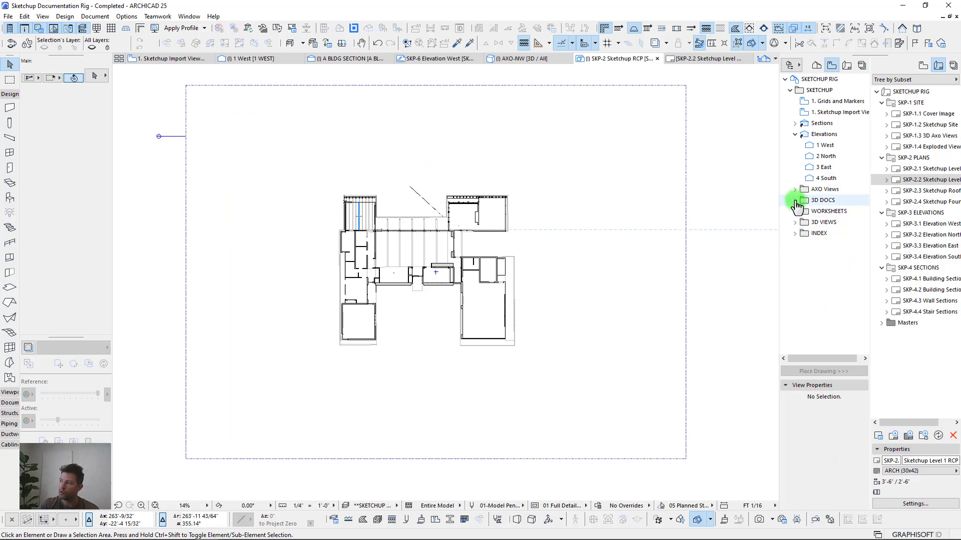
click(795, 211)
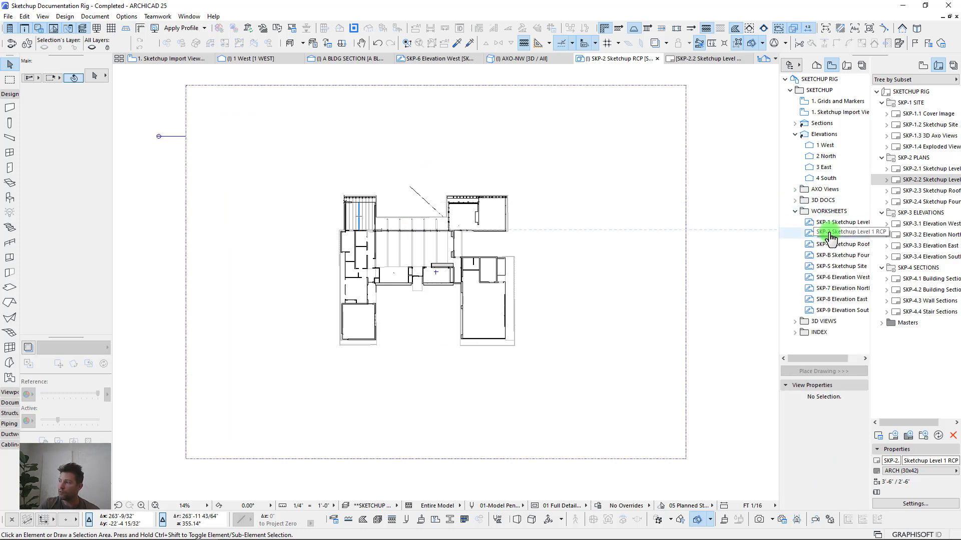
click(831, 233)
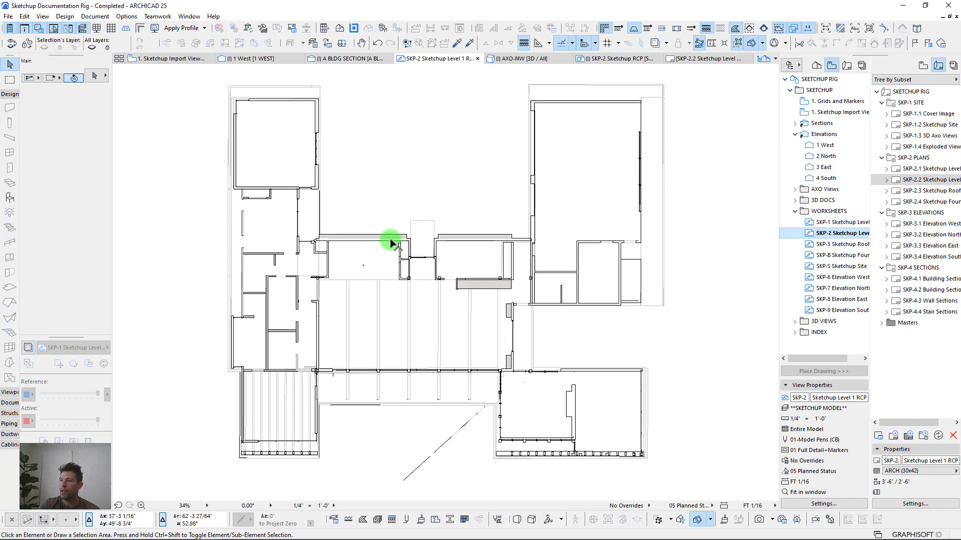
Step: Select all the linework of the SKP-2 Sketchup Level 1 RCP worksheet and delete it
scroll(382, 239, down, 2)
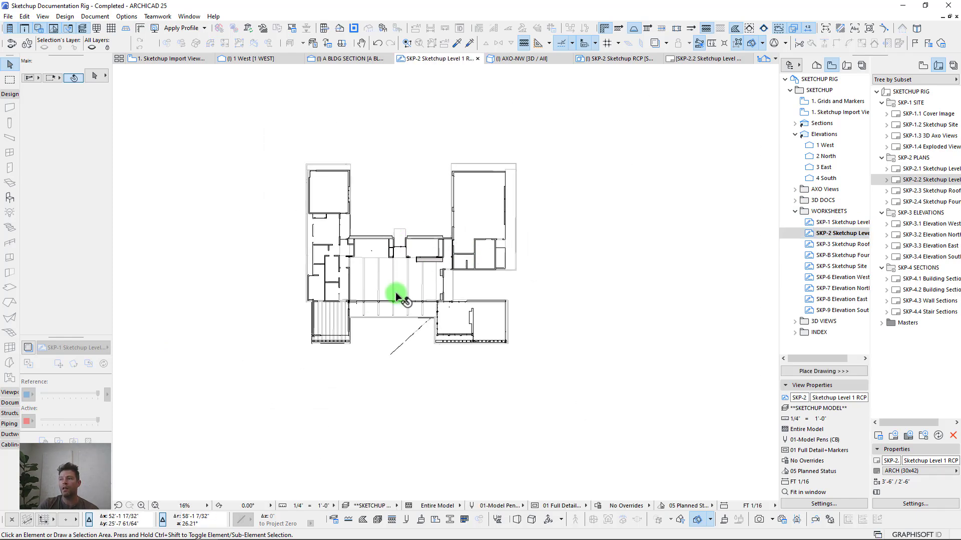
scroll(372, 301, up, 5)
scroll(304, 298, down, 7)
drag(206, 111, 384, 339)
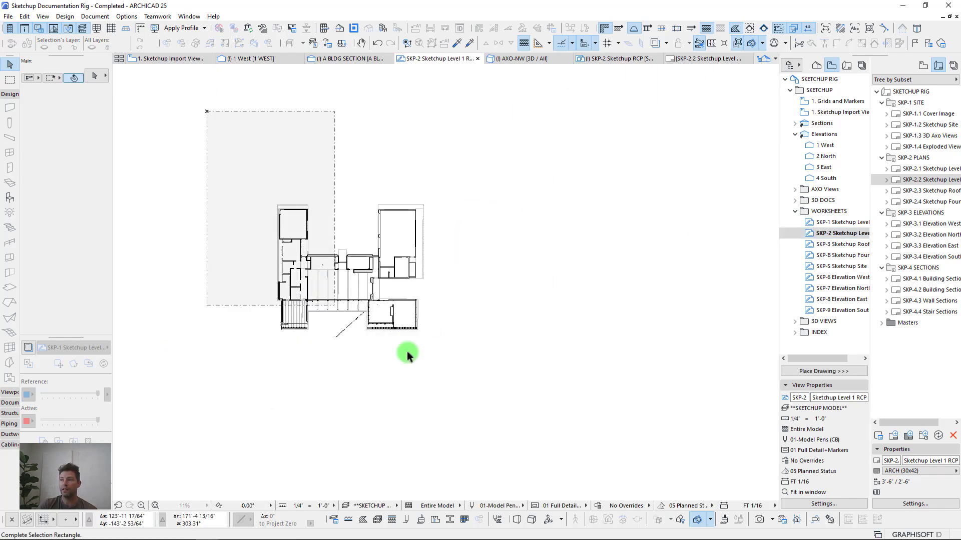
click(552, 416)
scroll(278, 325, up, 6)
scroll(278, 324, up, 15)
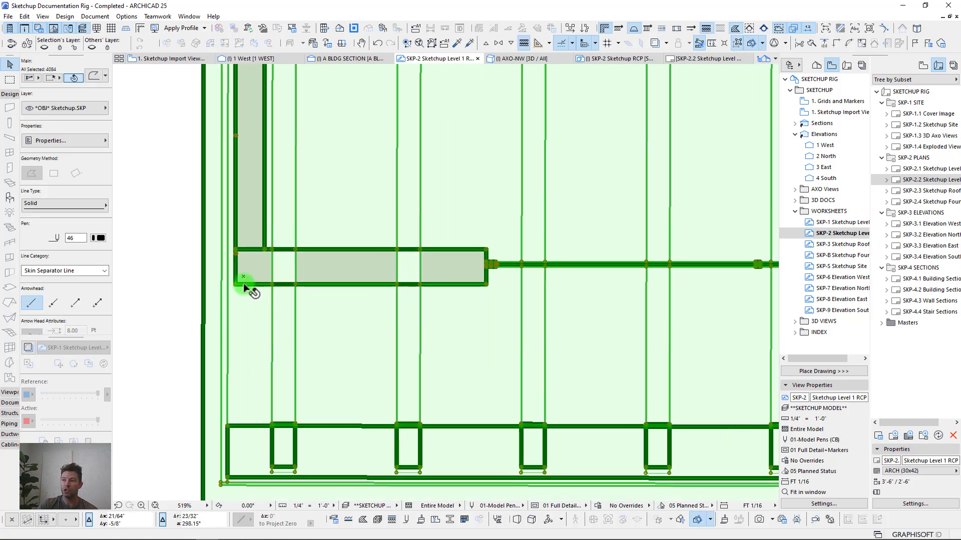
scroll(245, 283, down, 15)
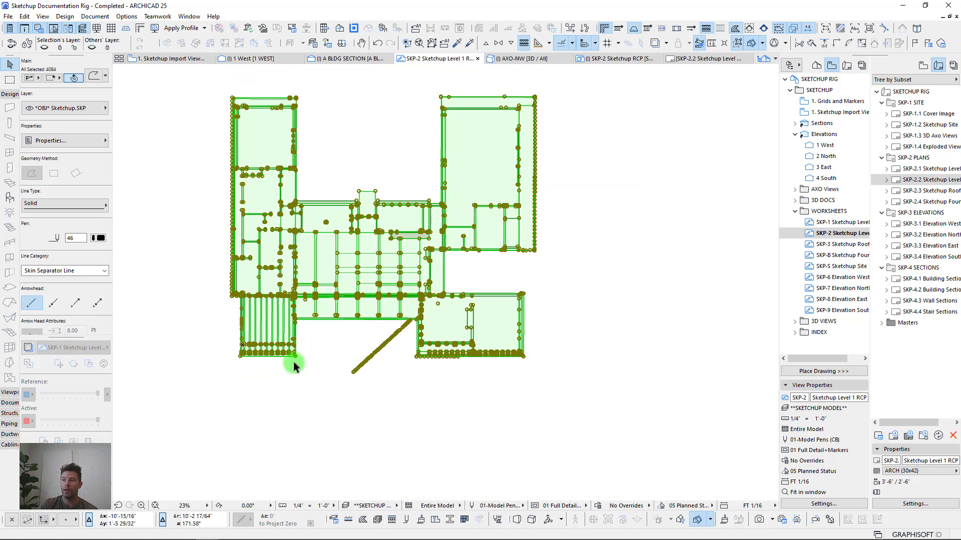
key(Delete)
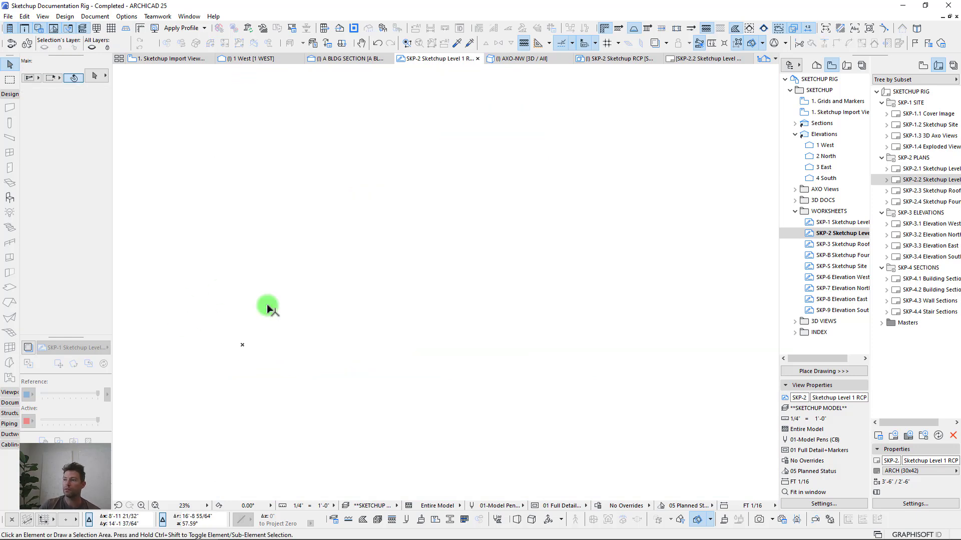
Step: Rebuild the emptied SKP-2 Sketchup Level 1 RCP worksheet from its source view
click(818, 234)
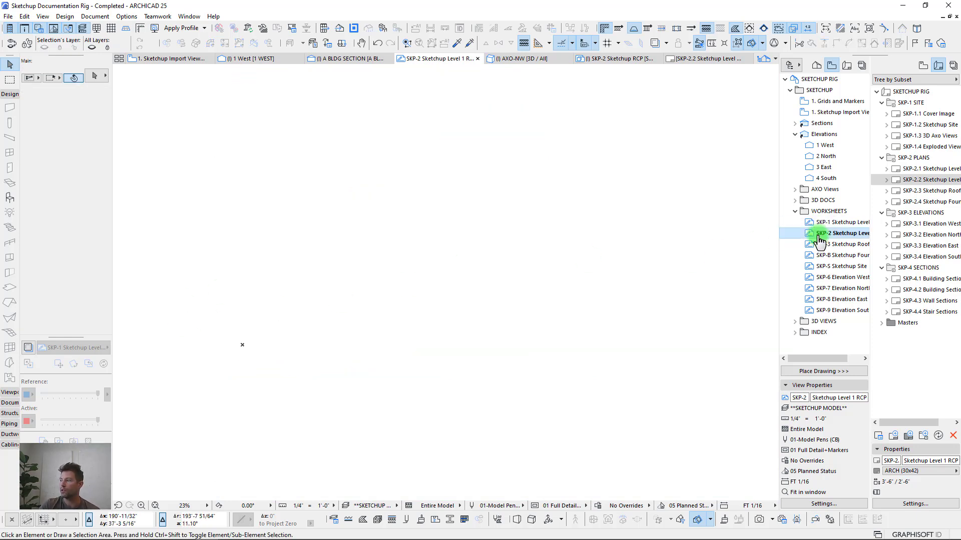
right_click(631, 259)
click(673, 317)
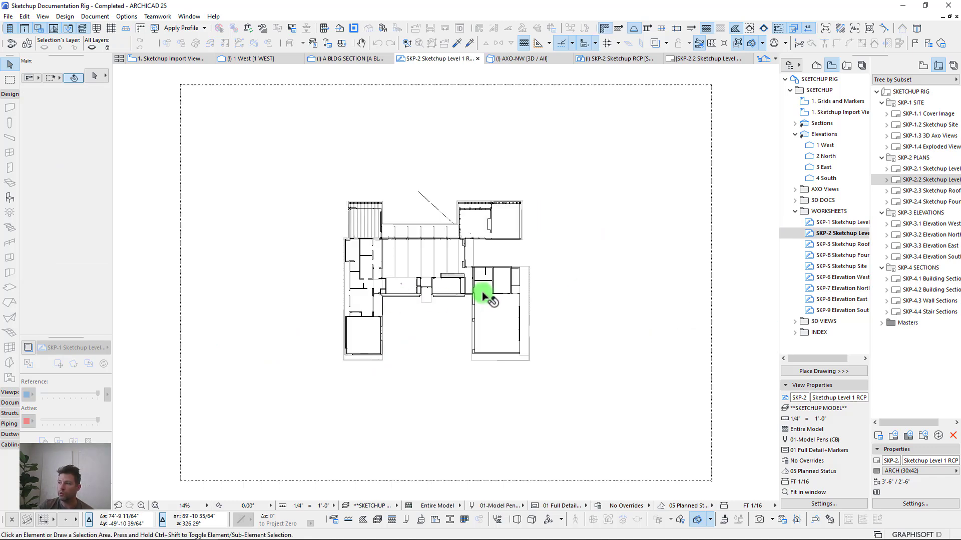
Step: Mirror all the plan linework about a horizontal axis through the wall at the outer corner of the upper-left wing
middle_drag(442, 312, 388, 303)
drag(236, 139, 556, 404)
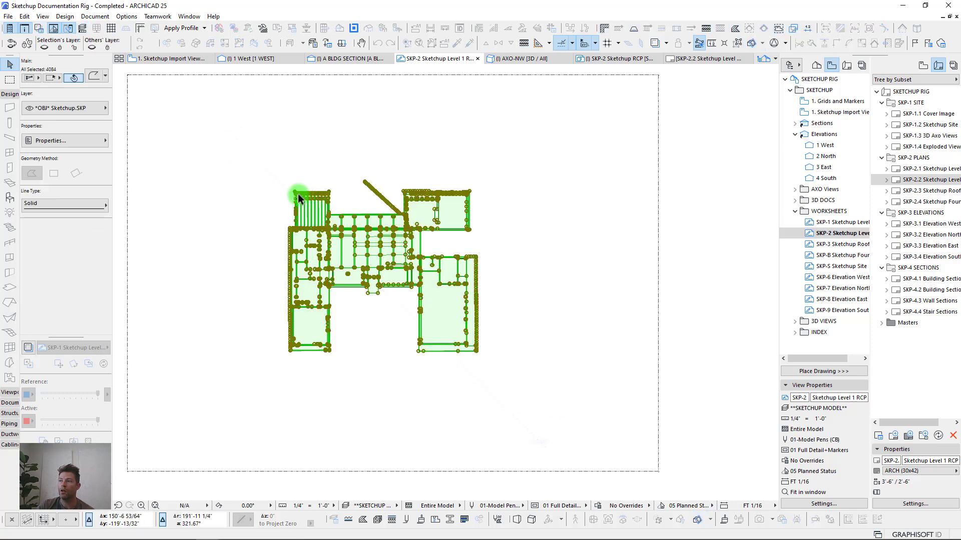
scroll(297, 196, up, 10)
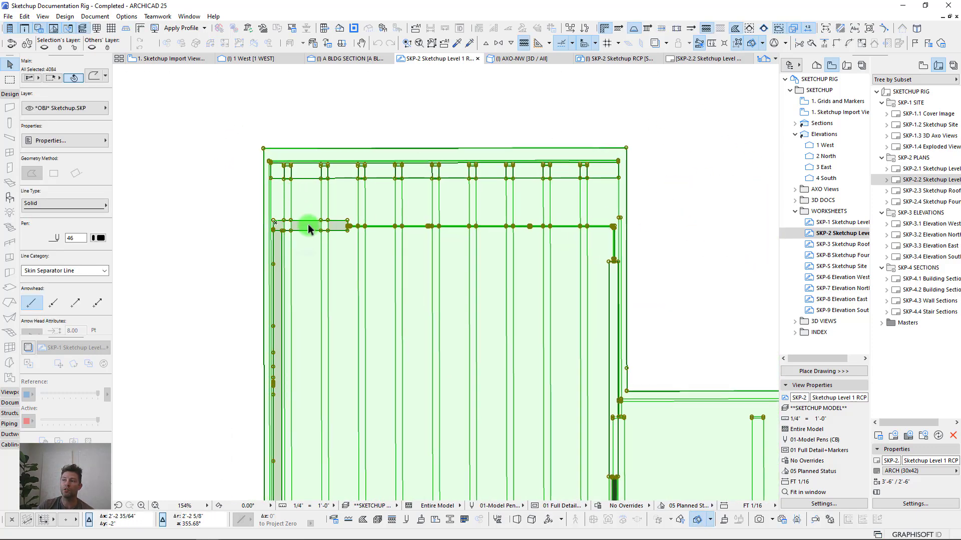
scroll(276, 225, up, 10)
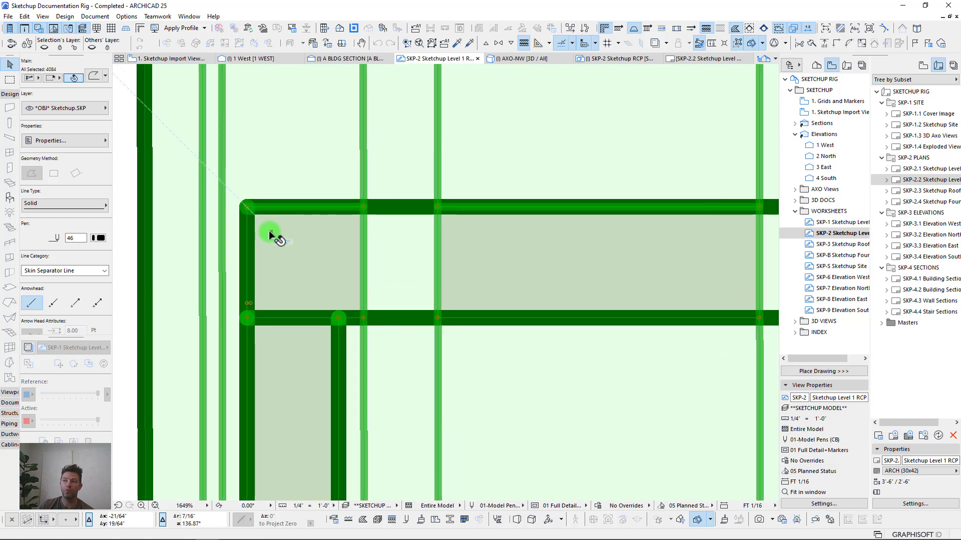
scroll(260, 214, down, 8)
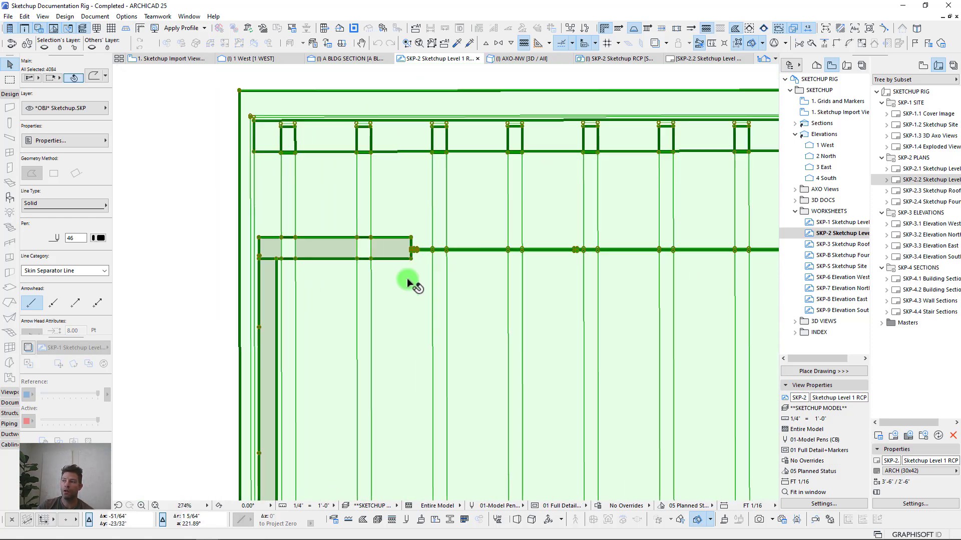
scroll(261, 245, up, 5)
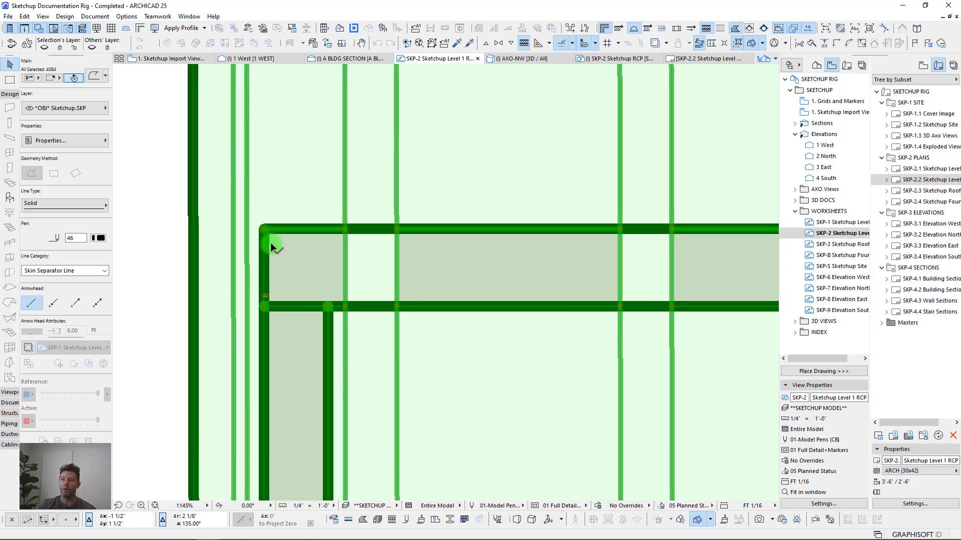
scroll(321, 263, down, 15)
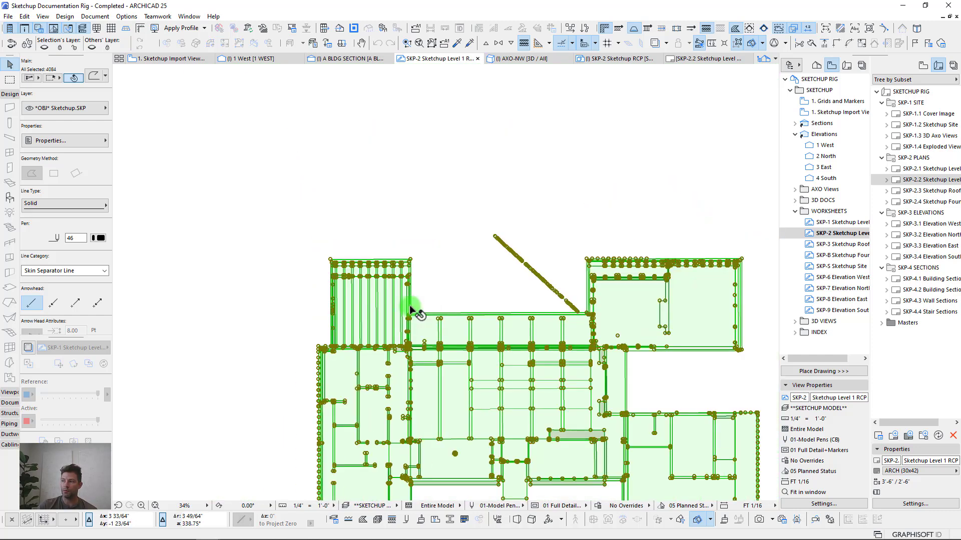
scroll(325, 233, up, 15)
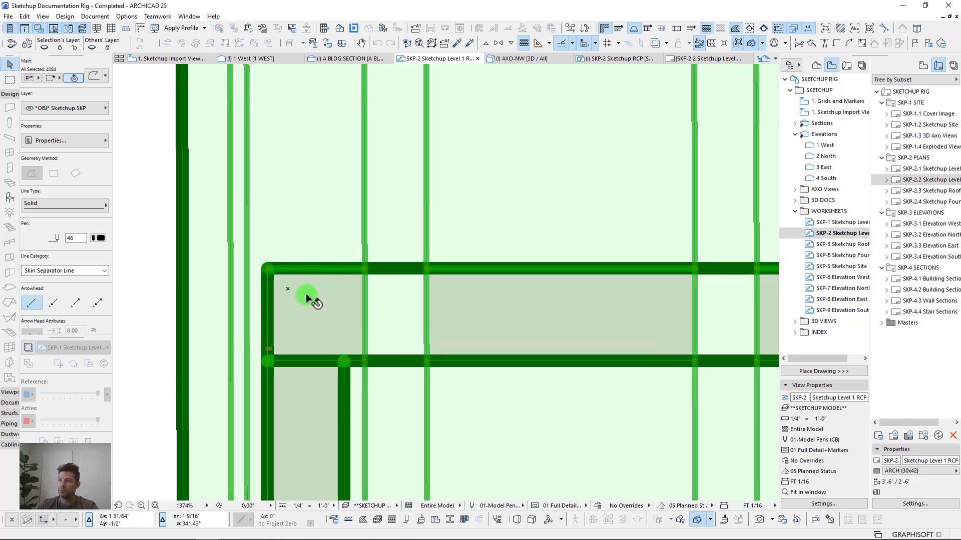
key(ctrl+m)
click(288, 289)
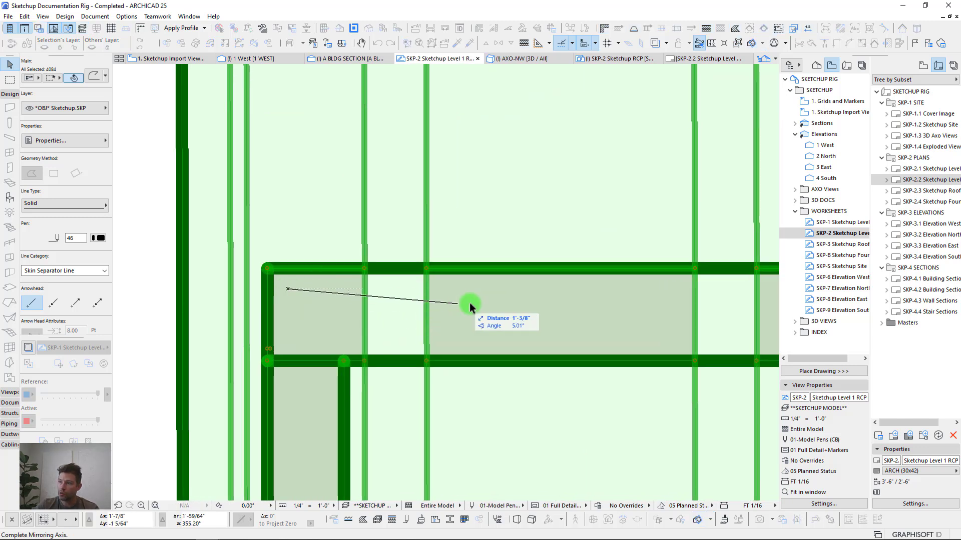
click(528, 296)
scroll(365, 265, down, 20)
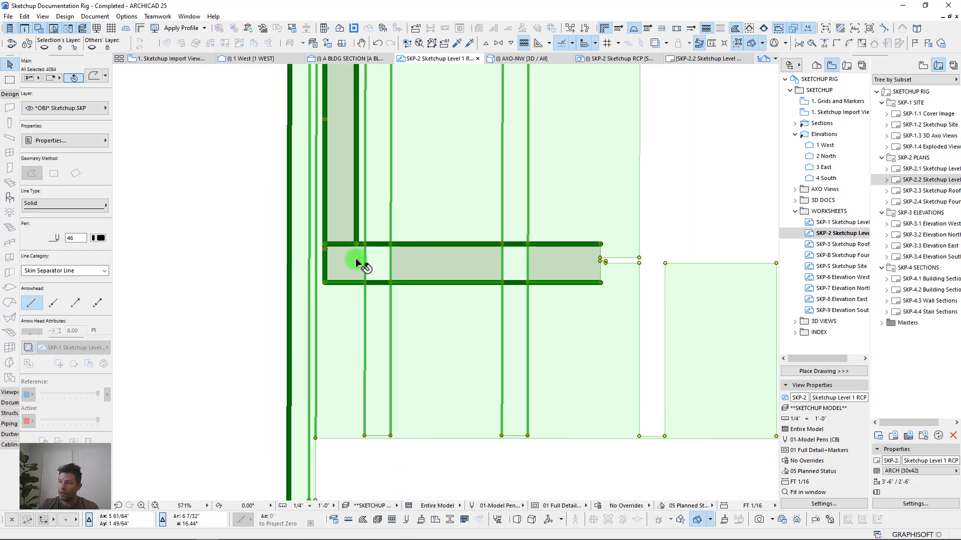
Step: Delete the leftover dashed boundary rectangle around the mirrored plan
middle_drag(378, 299, 326, 402)
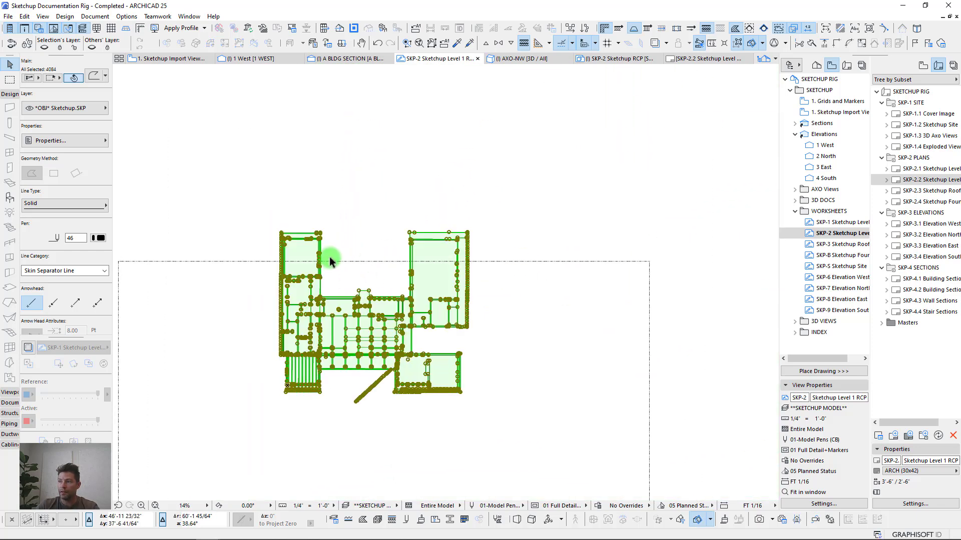
click(242, 251)
click(244, 261)
scroll(242, 277, down, 4)
middle_drag(242, 279, 565, 291)
key(Delete)
scroll(440, 286, up, 4)
scroll(369, 240, up, 6)
scroll(570, 270, down, 3)
scroll(547, 246, up, 2)
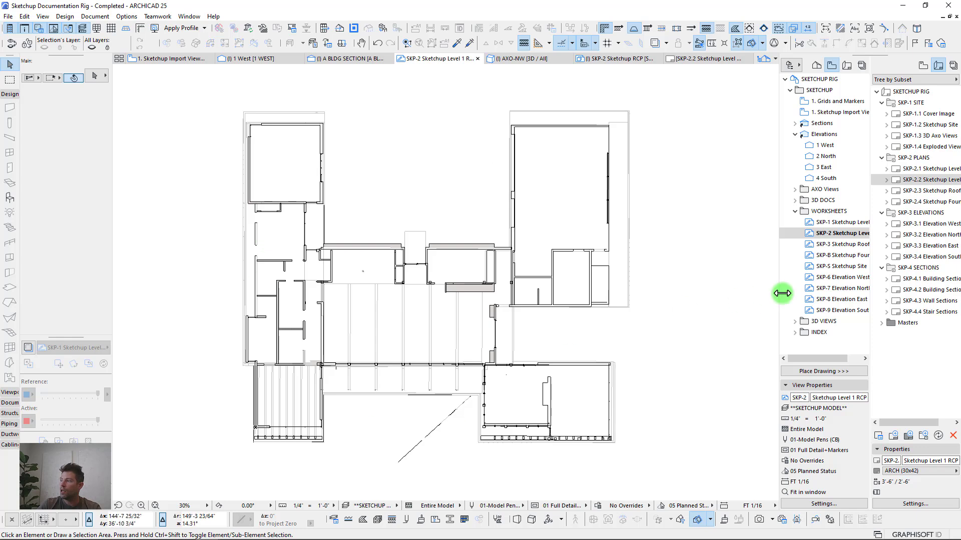
Step: Show the SKP-1 Sketchup Level 1 worksheet as the trace reference for the RCP worksheet
right_click(828, 222)
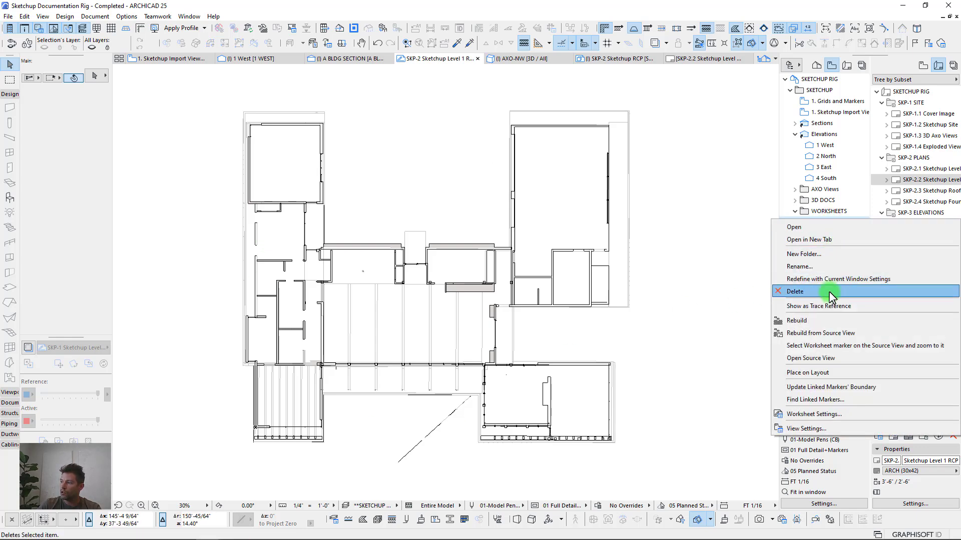
click(821, 307)
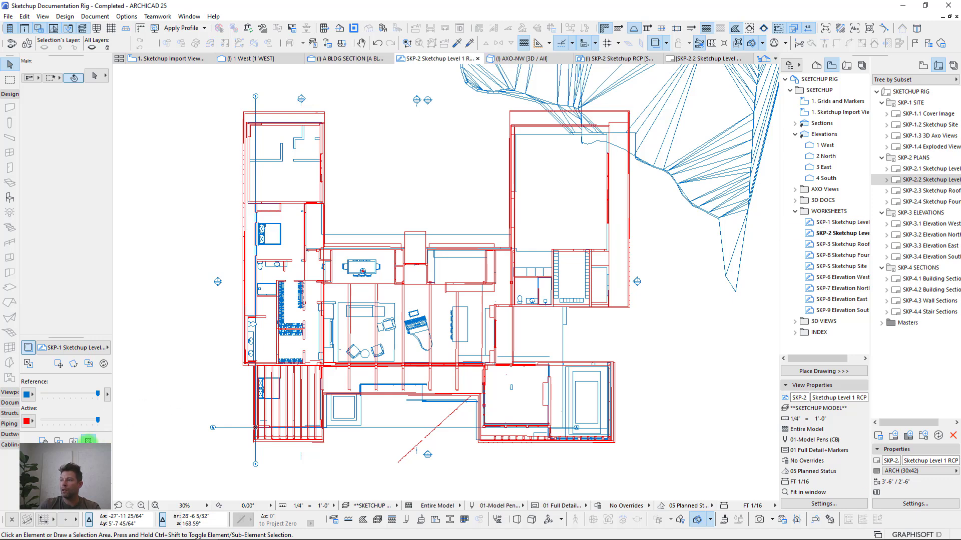
click(89, 441)
click(88, 441)
Step: Fade the active RCP linework out and back to full intensity to compare its alignment with the Level 1 trace reference
click(98, 421)
mouse_move(97, 423)
mouse_down()
mouse_move(39, 426)
mouse_move(95, 430)
mouse_move(43, 437)
mouse_up()
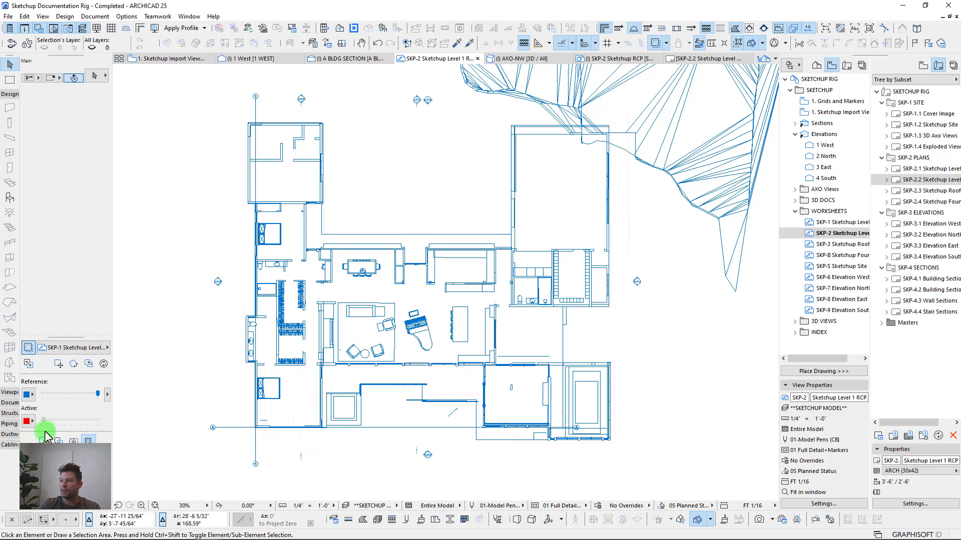
scroll(258, 325, up, 10)
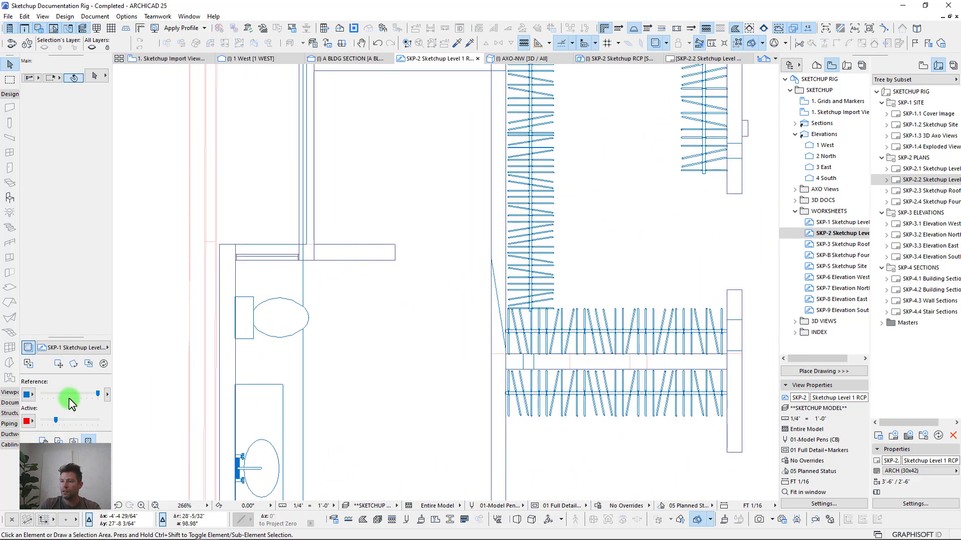
mouse_move(59, 426)
mouse_down()
mouse_move(105, 424)
mouse_move(10, 423)
mouse_move(113, 422)
mouse_move(15, 393)
mouse_move(107, 395)
mouse_up()
mouse_move(172, 415)
mouse_down()
mouse_move(30, 408)
mouse_move(181, 411)
mouse_up()
scroll(408, 334, down, 10)
middle_drag(431, 338, 317, 312)
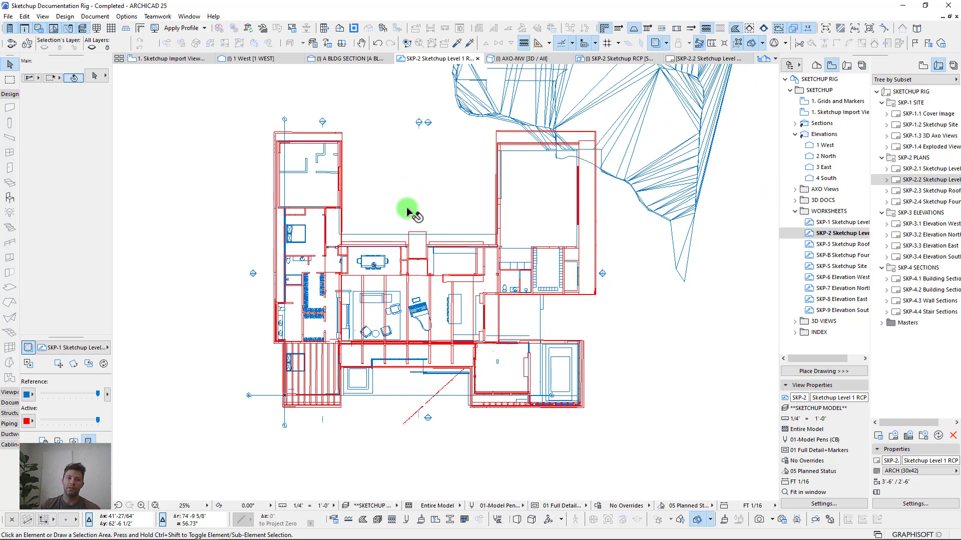
middle_drag(409, 233, 410, 235)
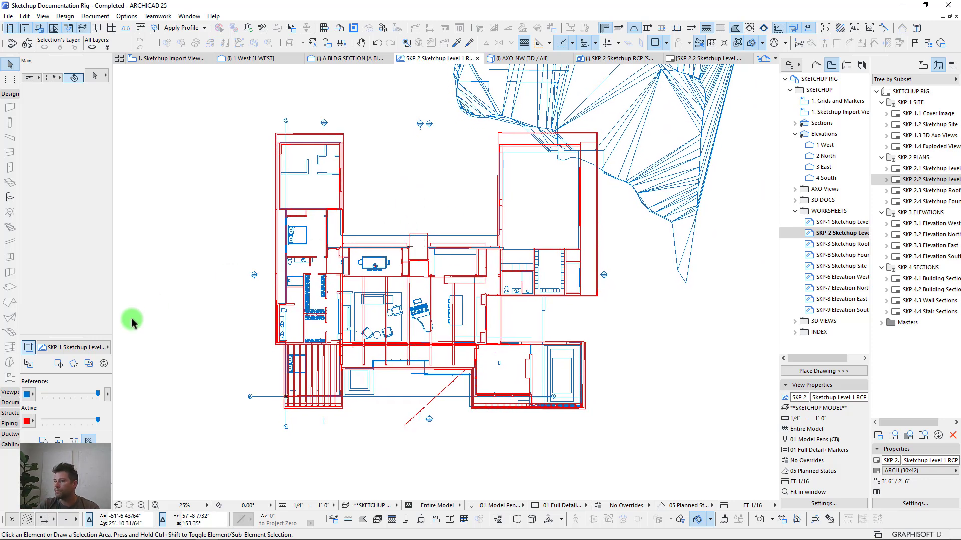
middle_drag(317, 282, 315, 292)
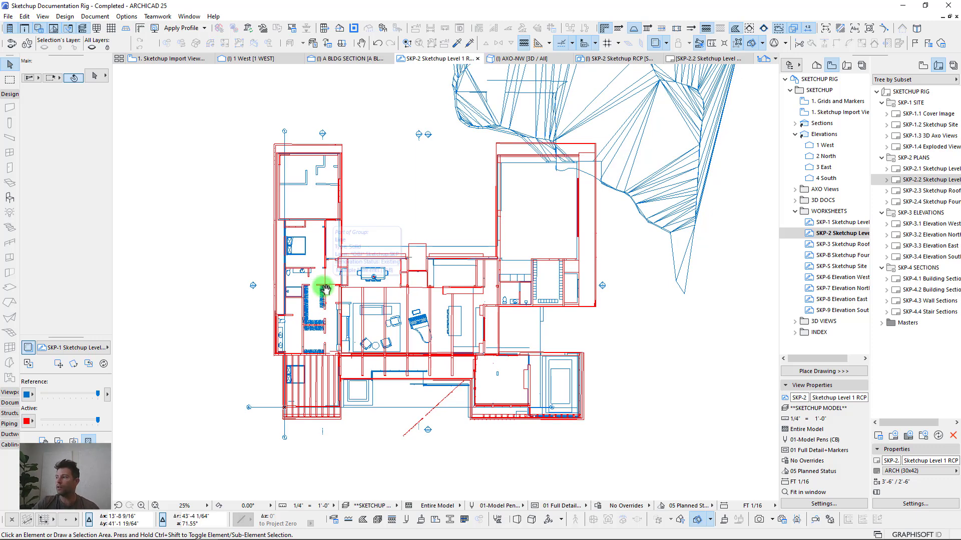
Step: Collapse the WORKSHEETS and Elevations view folders and the SKP-1 to SKP-4 layout subsets
click(795, 211)
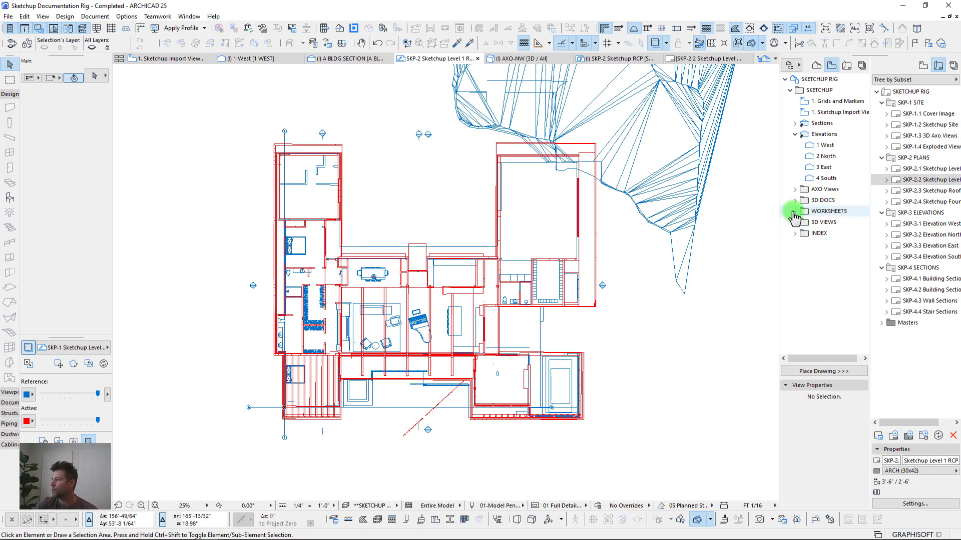
click(795, 134)
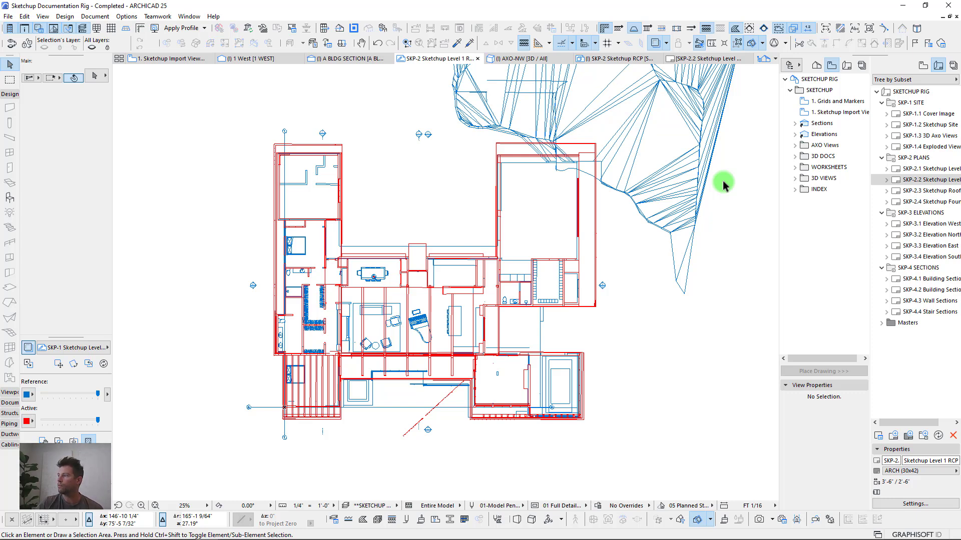
click(882, 157)
click(881, 169)
click(881, 180)
click(881, 104)
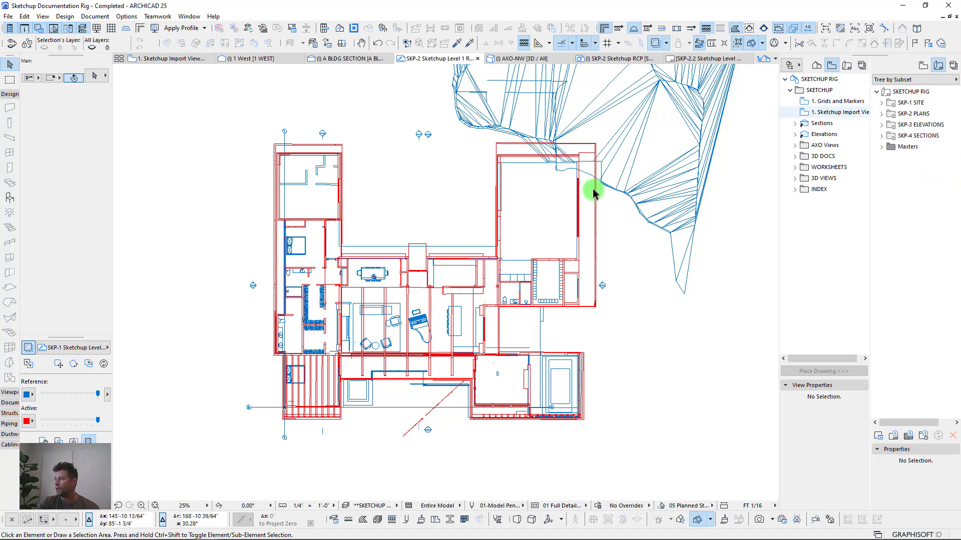
Step: Open the list of publisher sets and examine the contents of the BIMx - Sketchup and DWG - Backgrounds sets
click(953, 66)
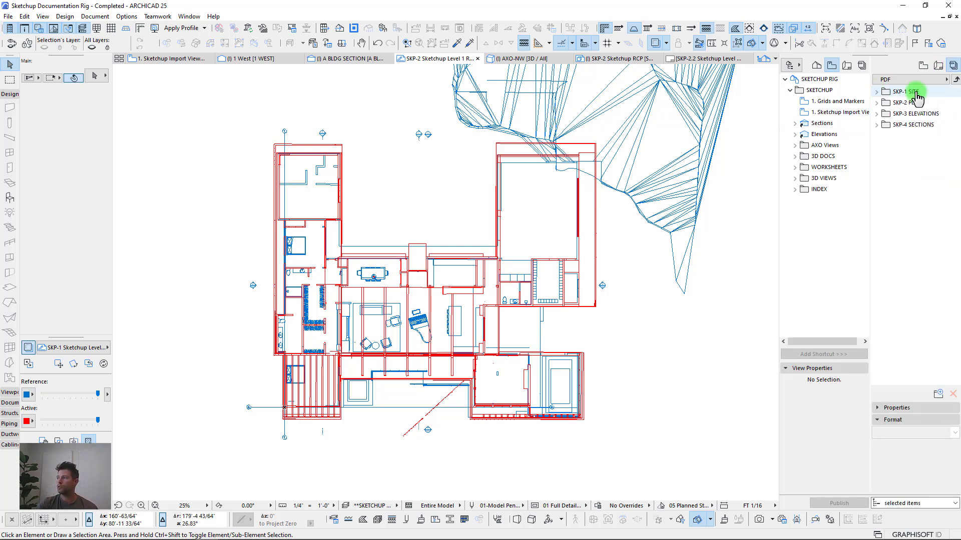
click(955, 79)
click(895, 93)
double_click(894, 94)
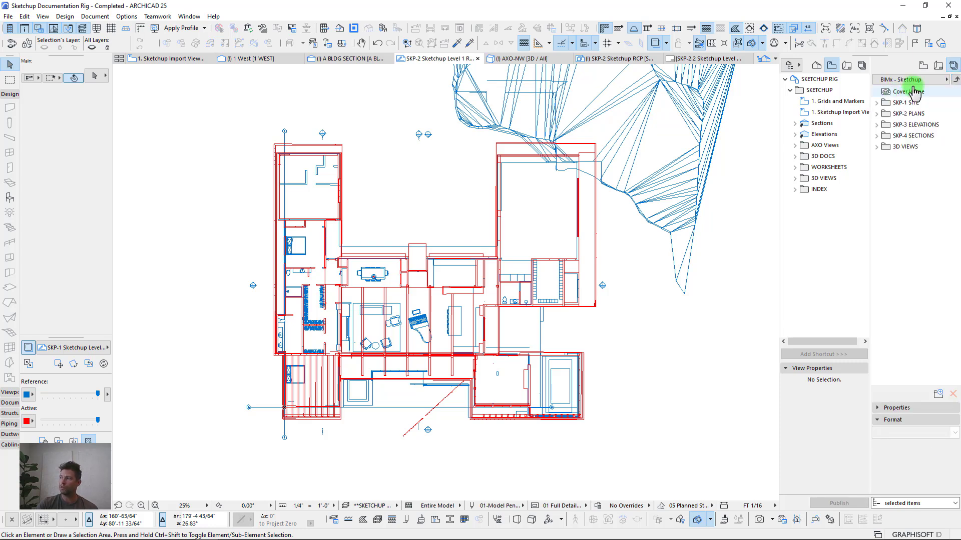
click(956, 80)
double_click(893, 106)
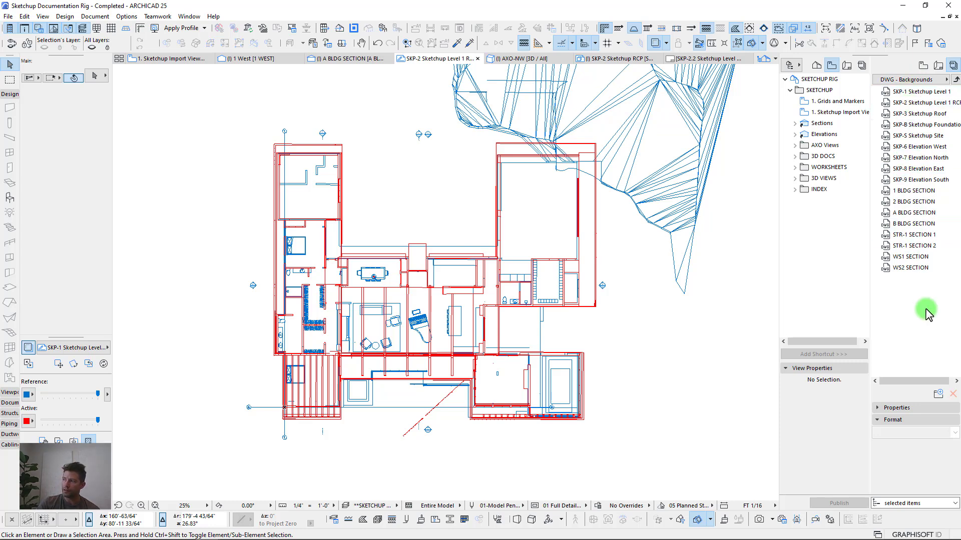
Step: Examine the SKP-1 SITE folder of the PDF publisher set and select the whole PDF set for publishing
click(956, 79)
double_click(893, 118)
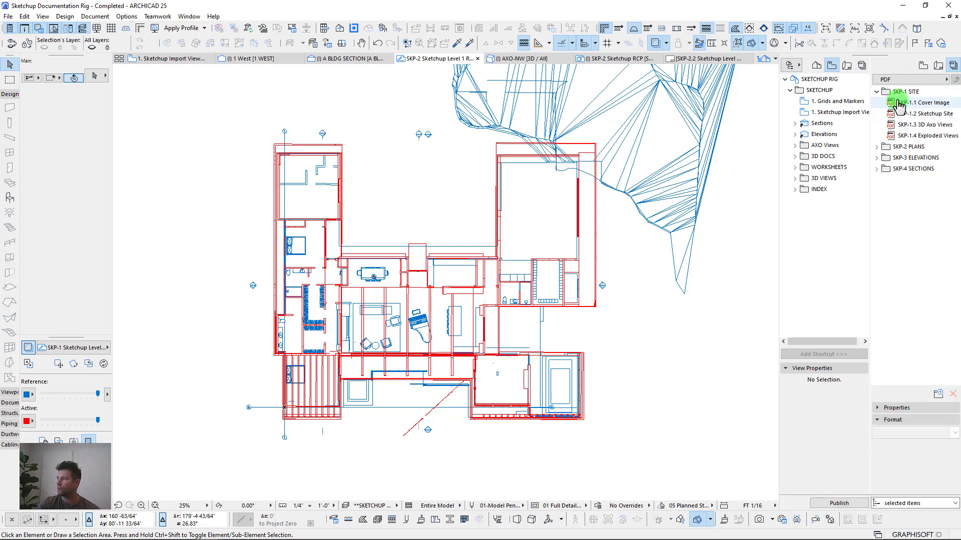
click(892, 94)
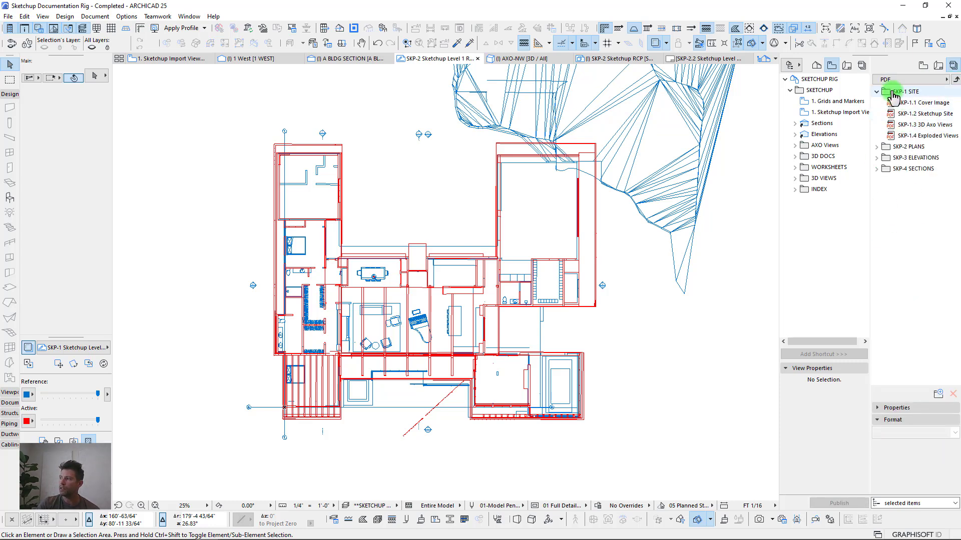
click(956, 79)
click(880, 119)
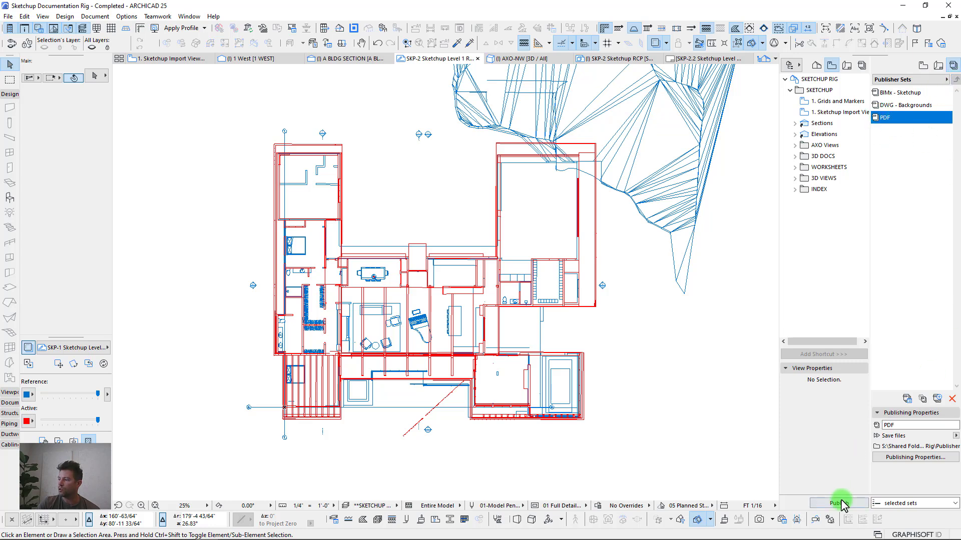